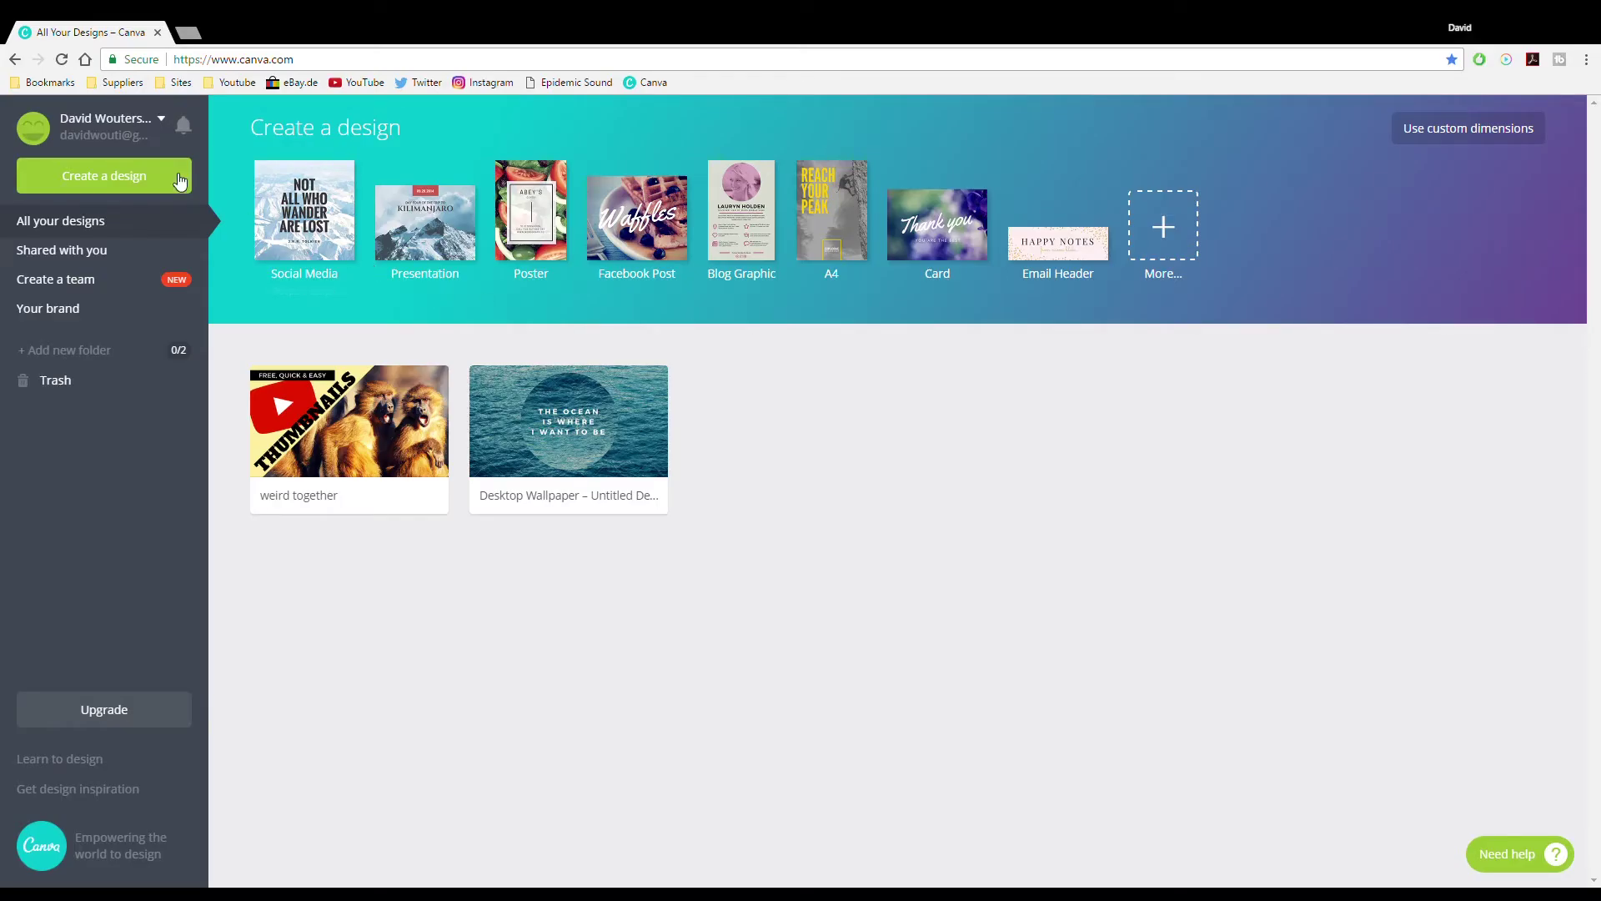
Create a YouTube Channel Art design and apply the 'weird together' layout to it
left_click(107, 185)
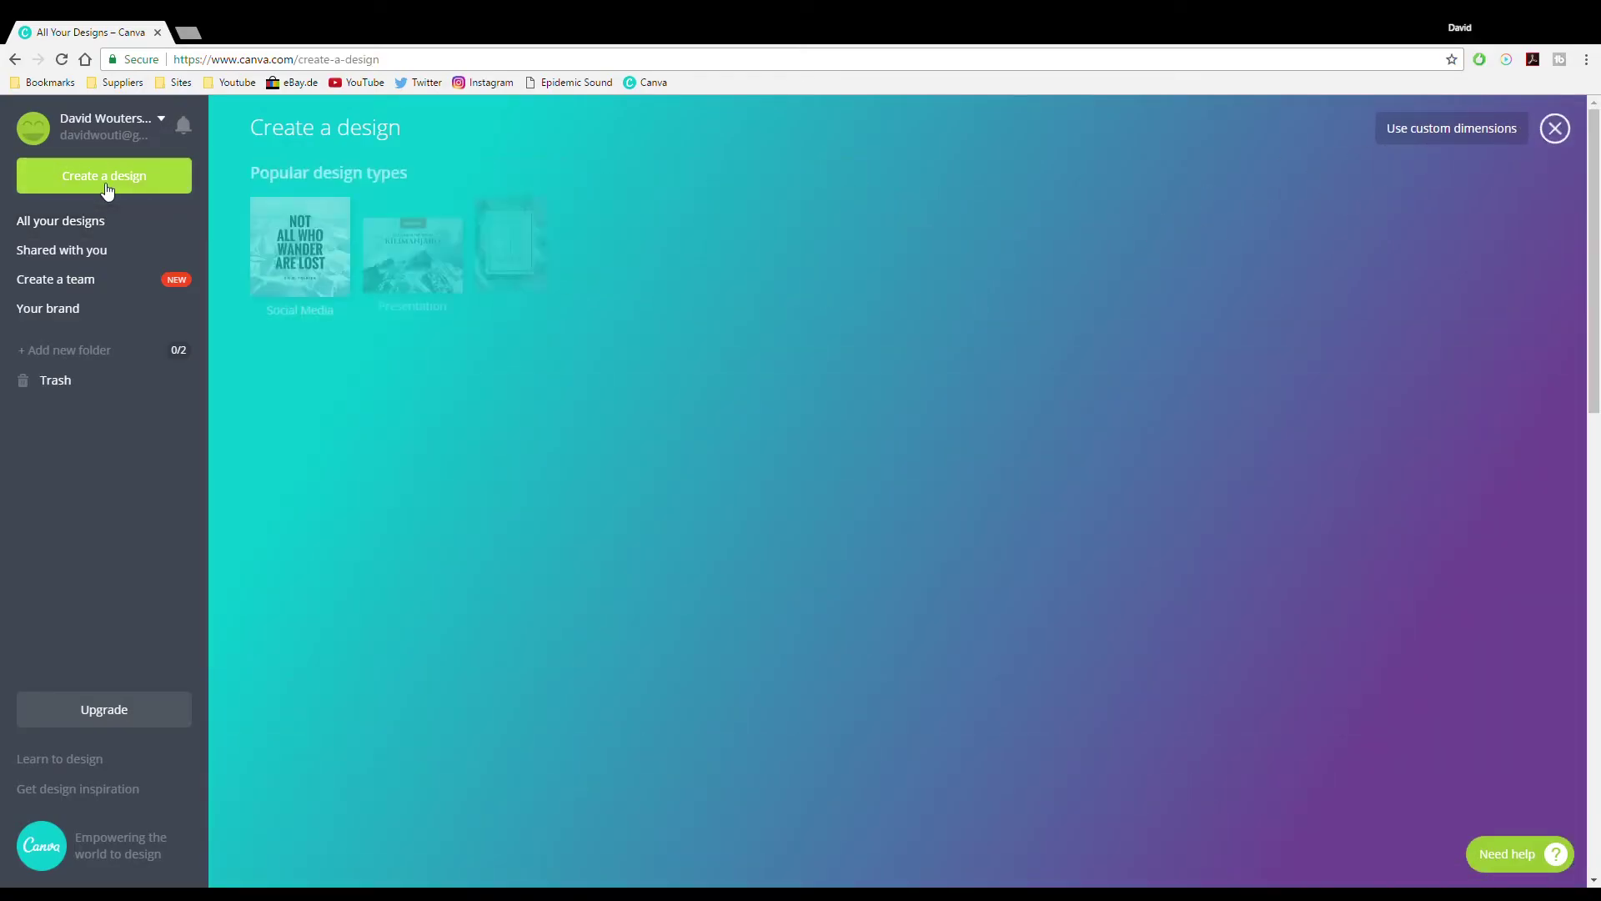
left_click_drag(1596, 325, 1598, 722)
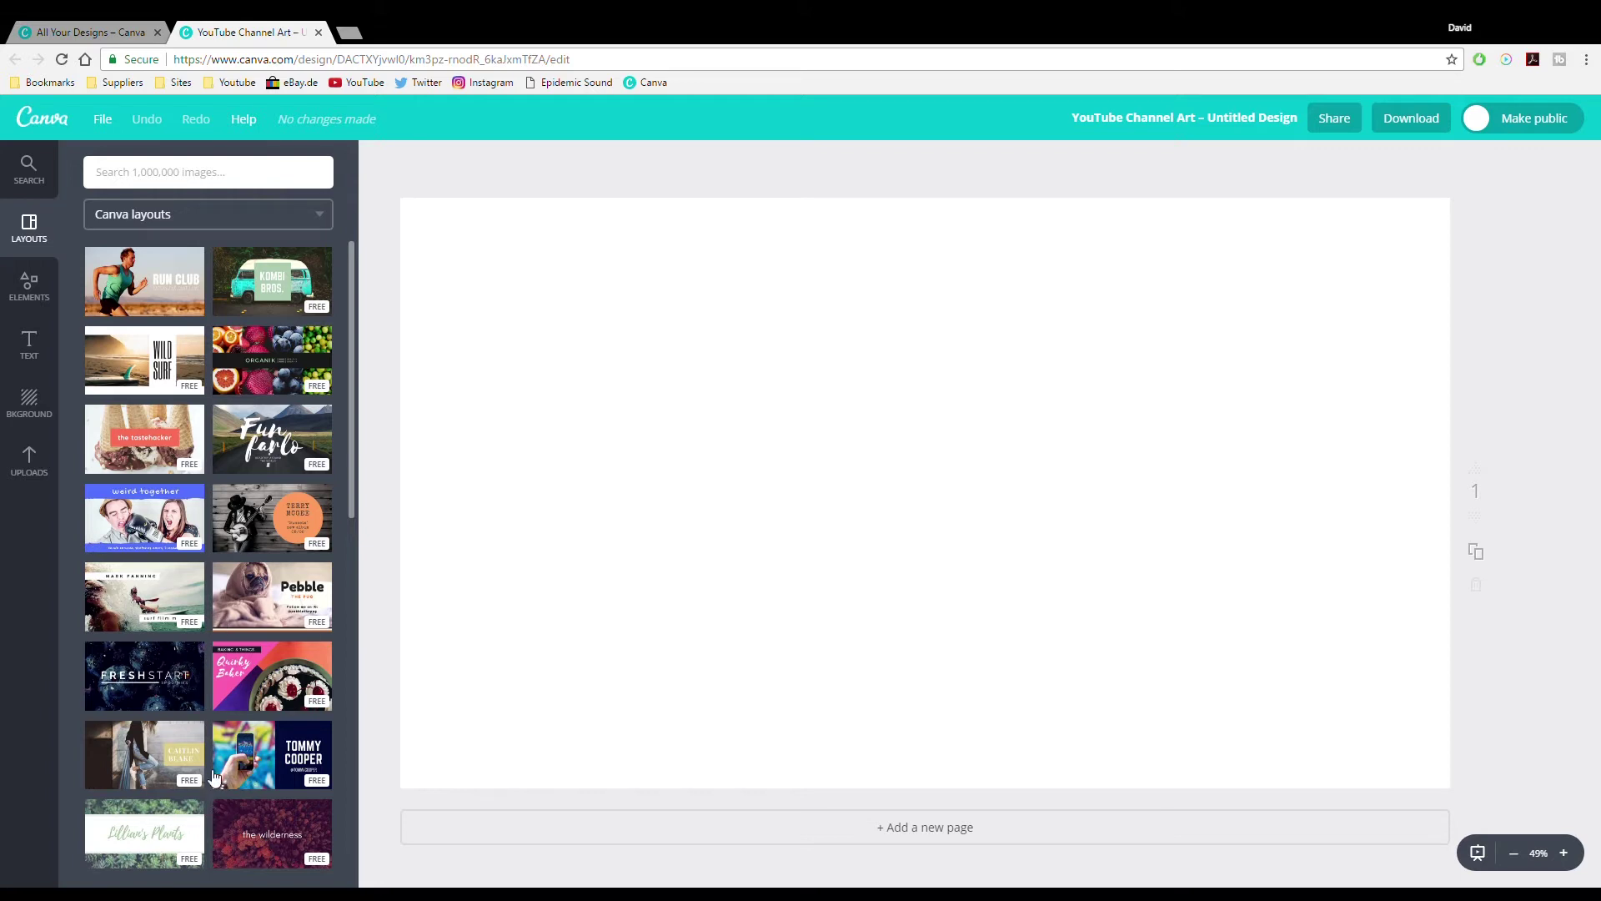
left_click_drag(352, 440, 351, 505)
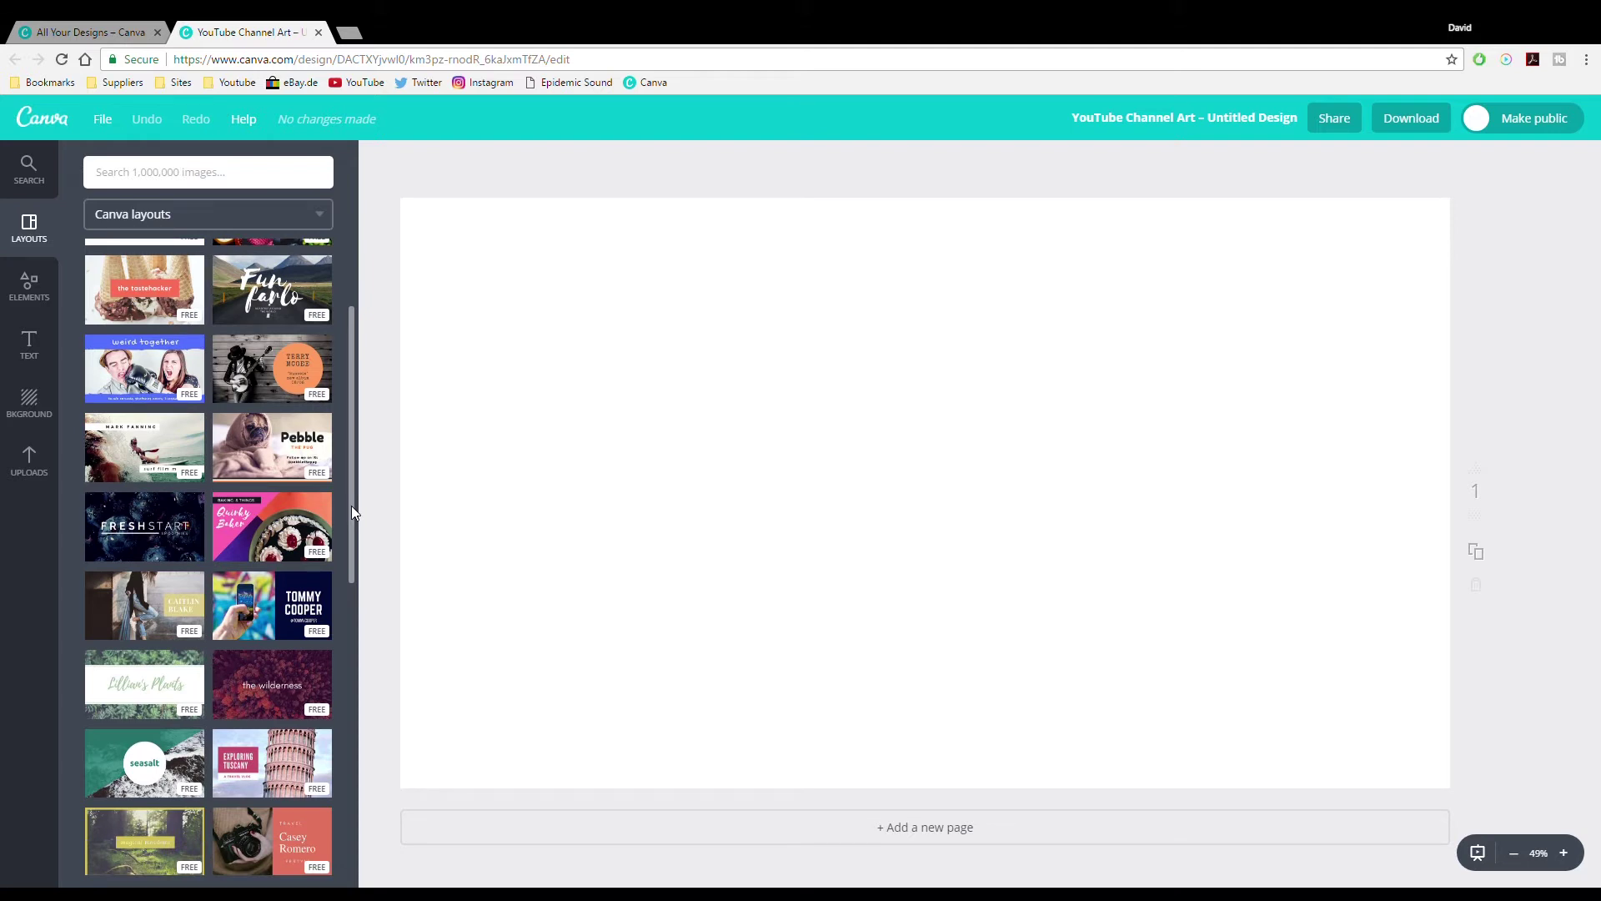
left_click_drag(351, 506, 367, 438)
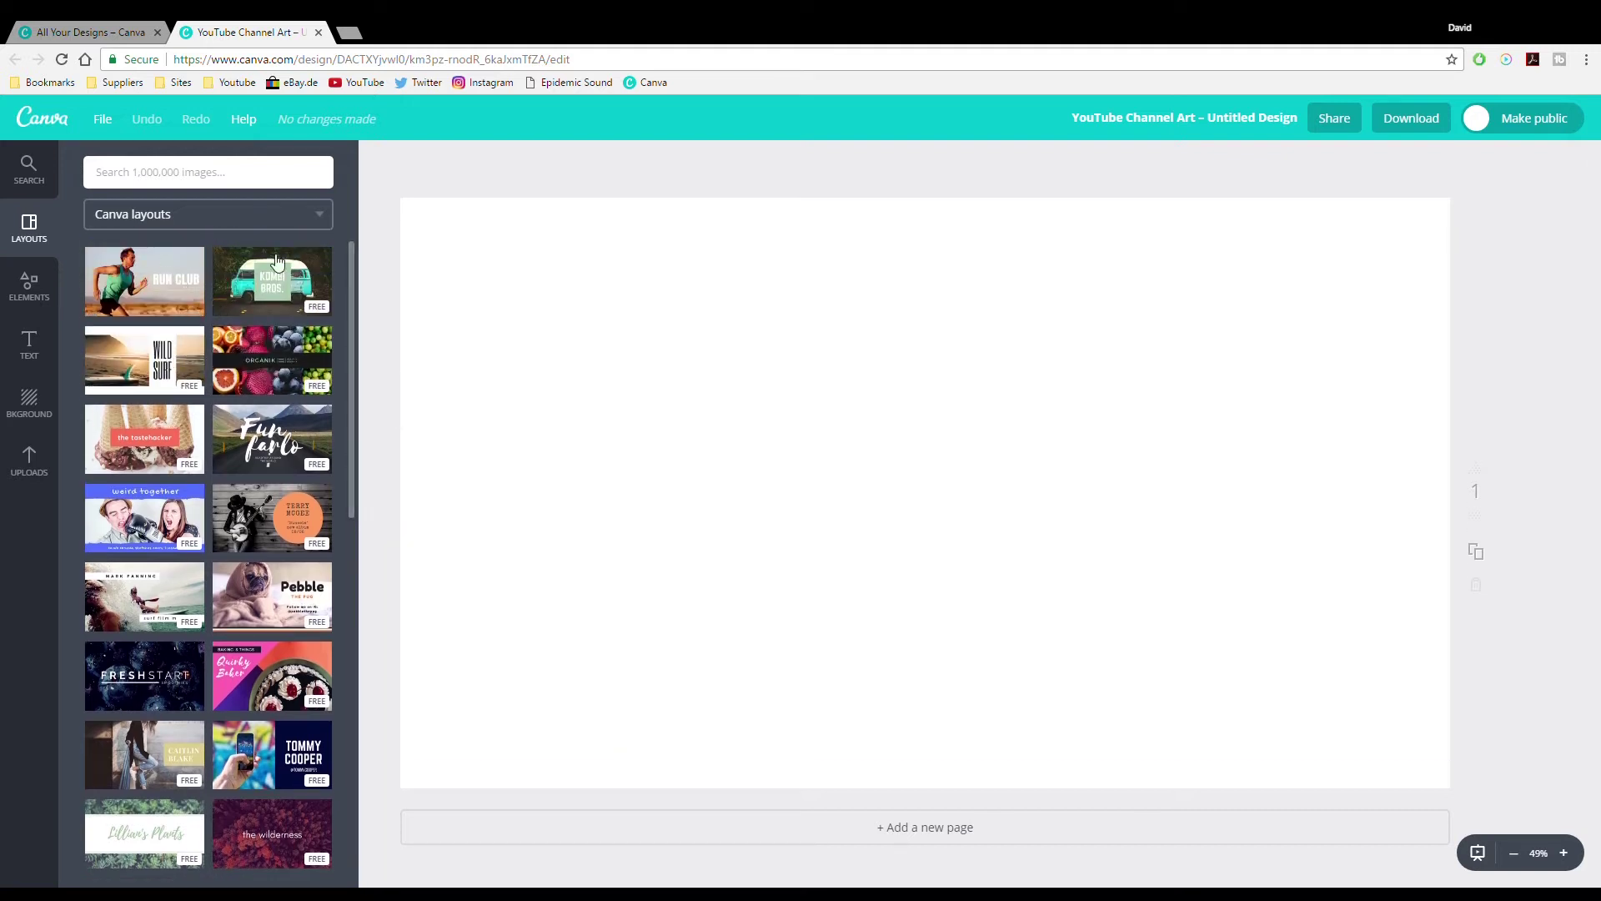
left_click(139, 533)
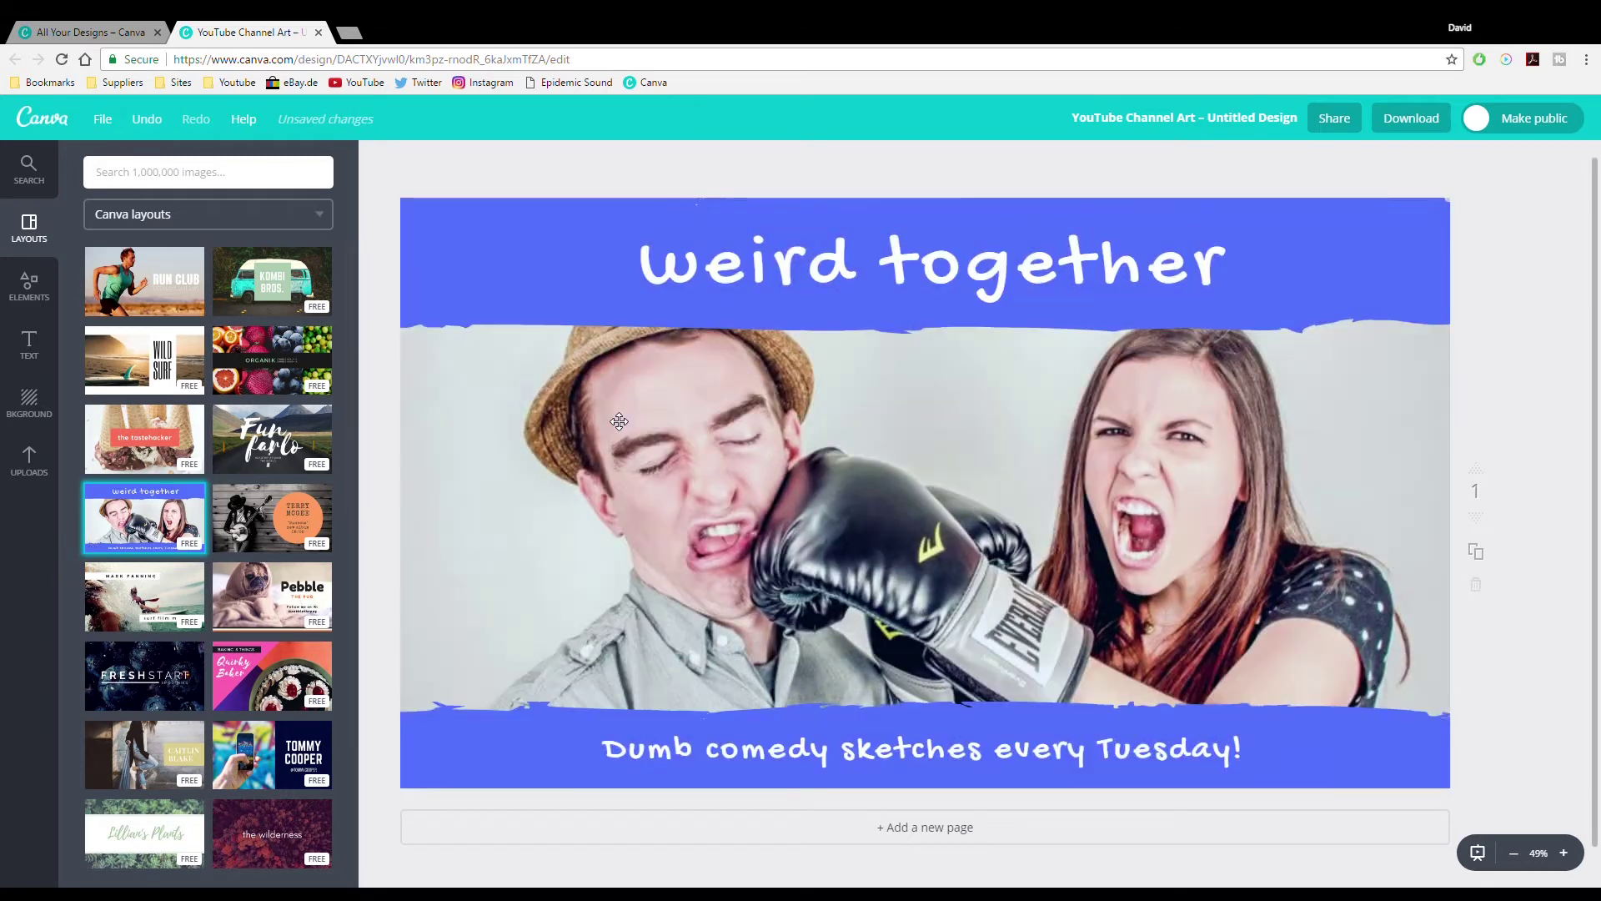
Move the top blue banner mostly off the page and drag the title down onto the photo's middle
left_click(488, 303)
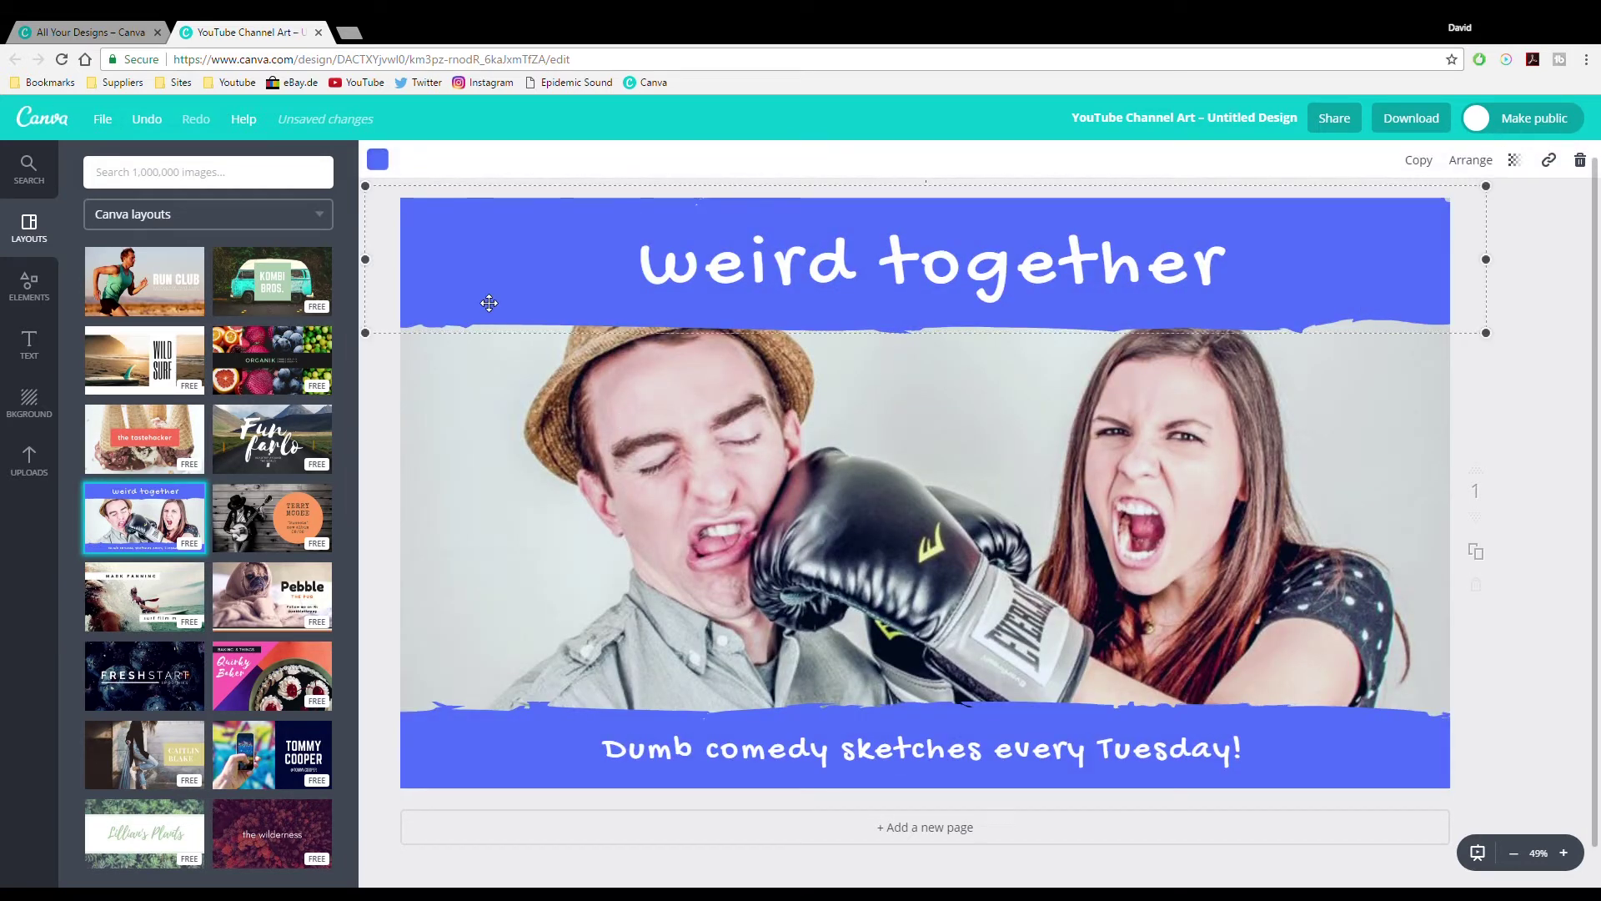
left_click_drag(488, 302, 497, 210)
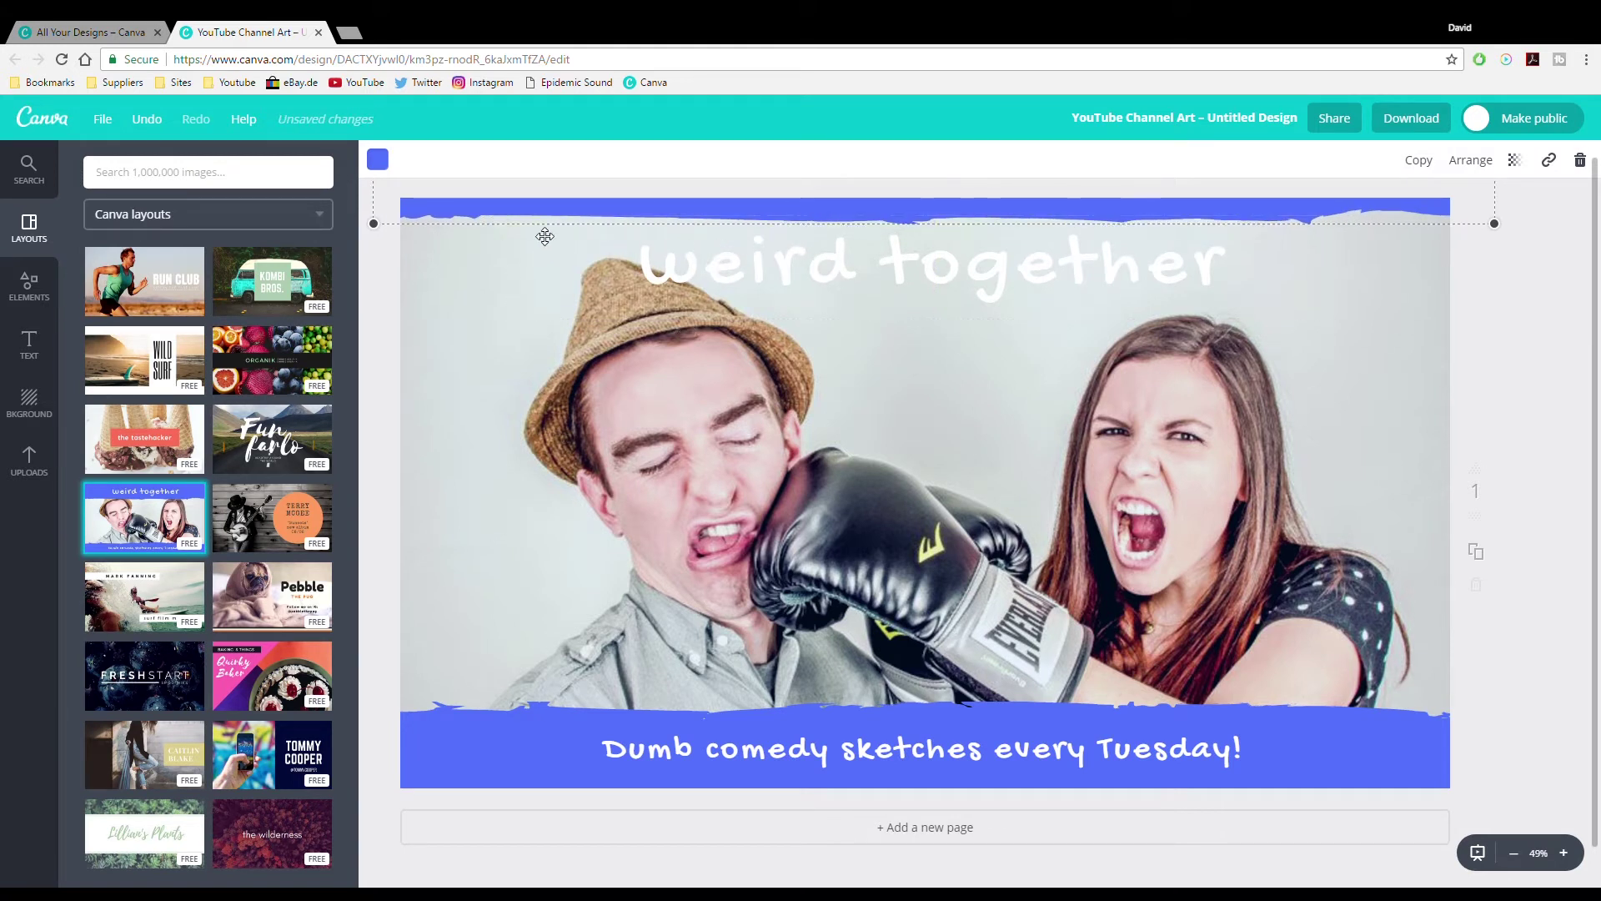
left_click(742, 301)
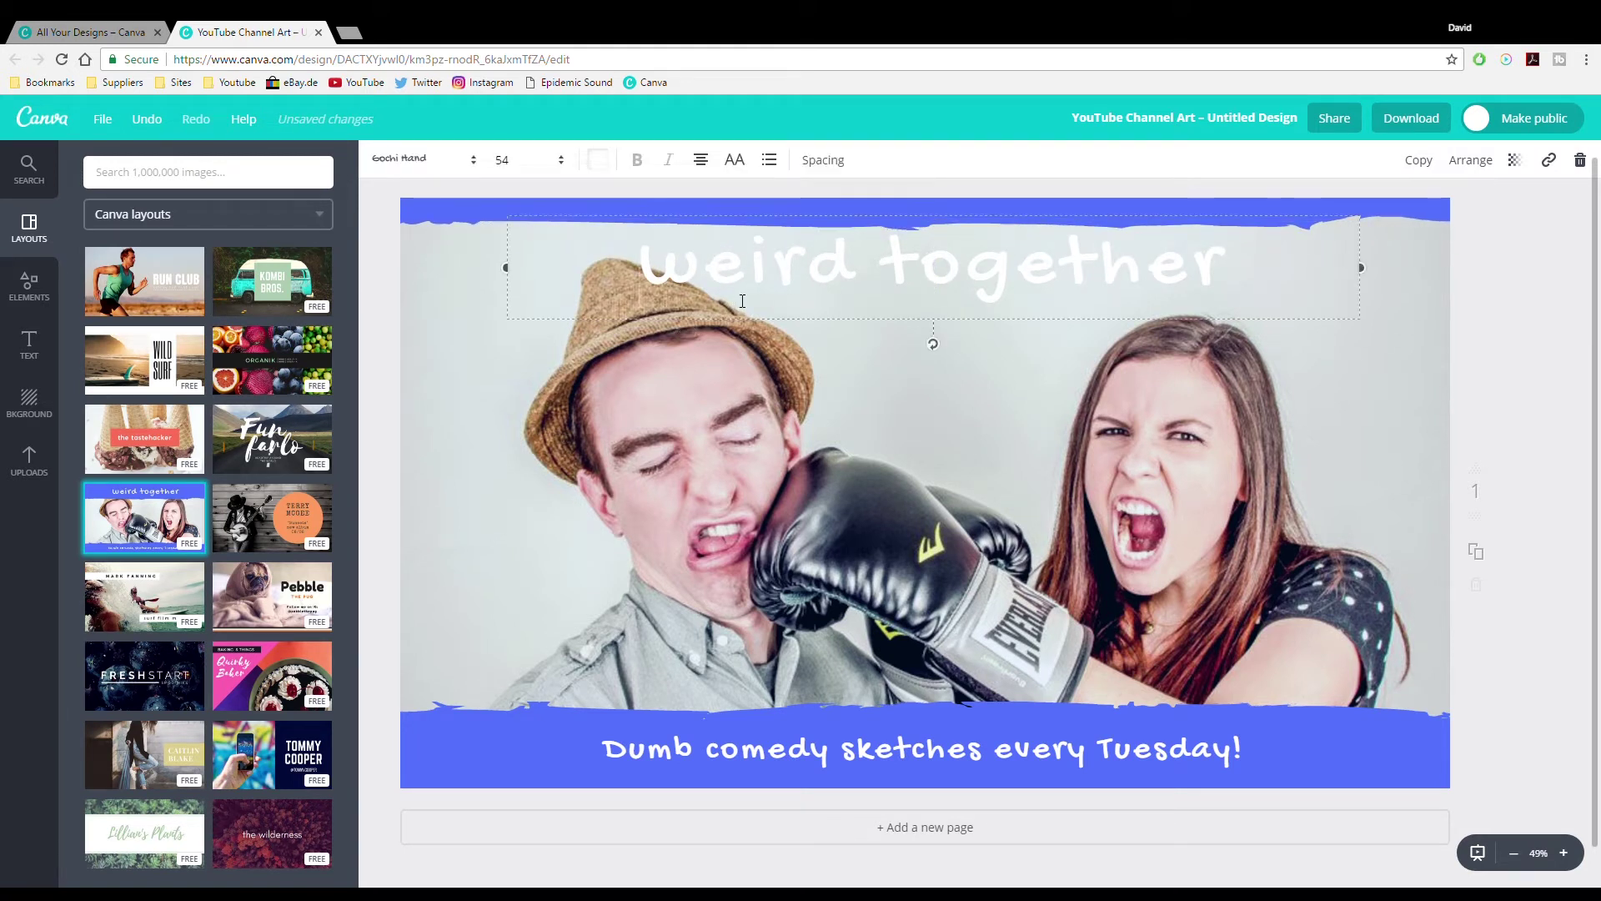
left_click_drag(787, 219, 796, 447)
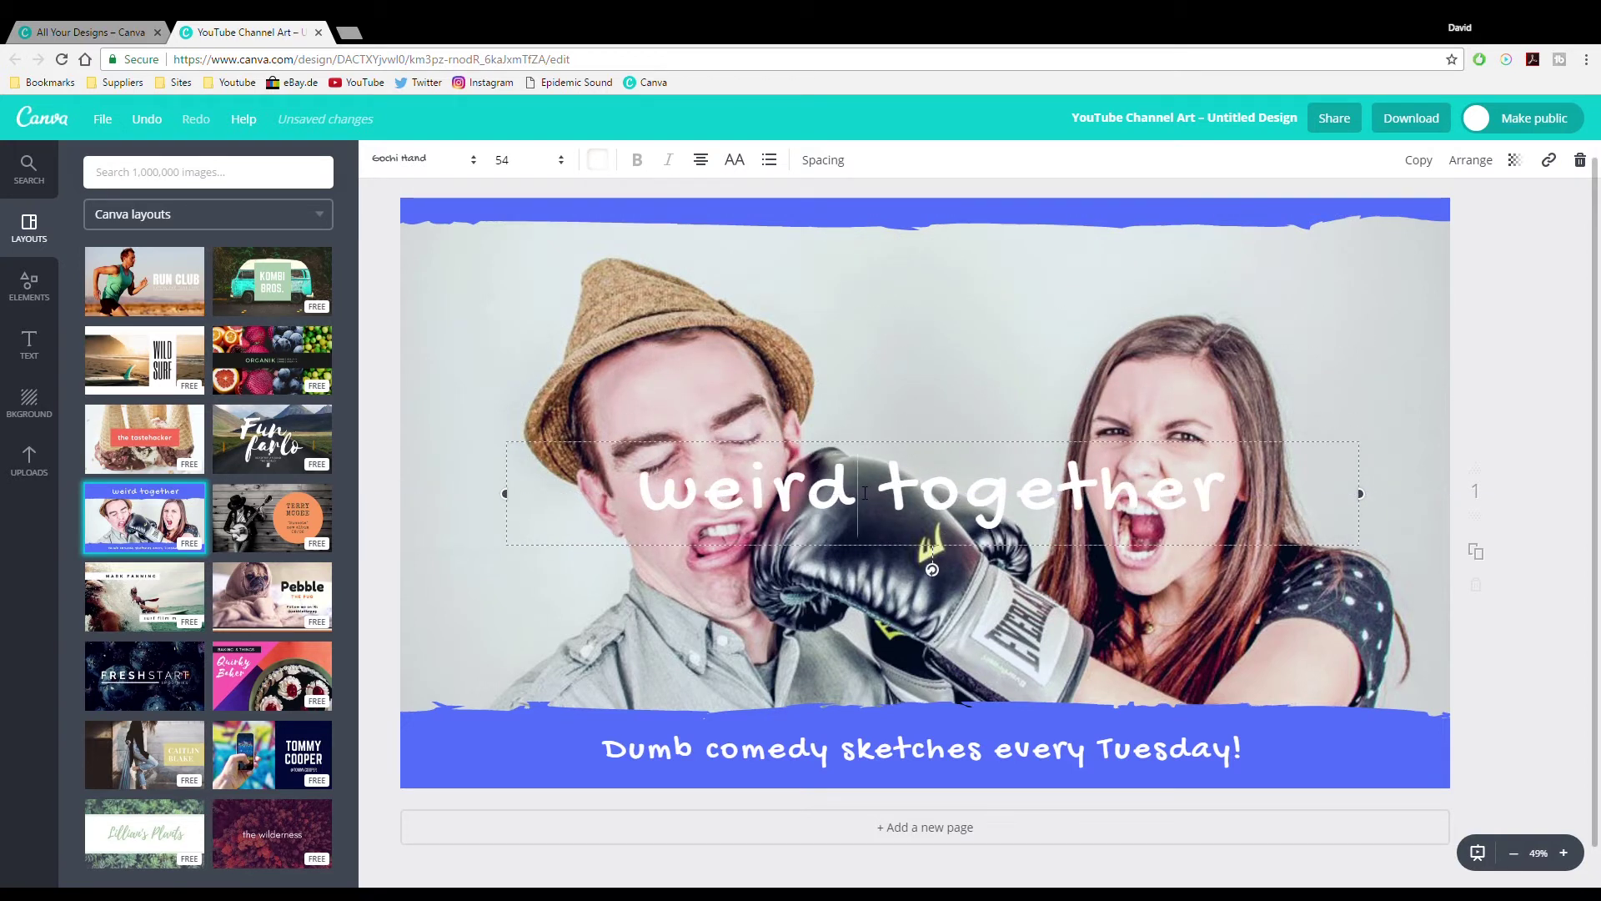
Retype the title as 'Hawaii' and delete the subtitle
double_click(865, 492)
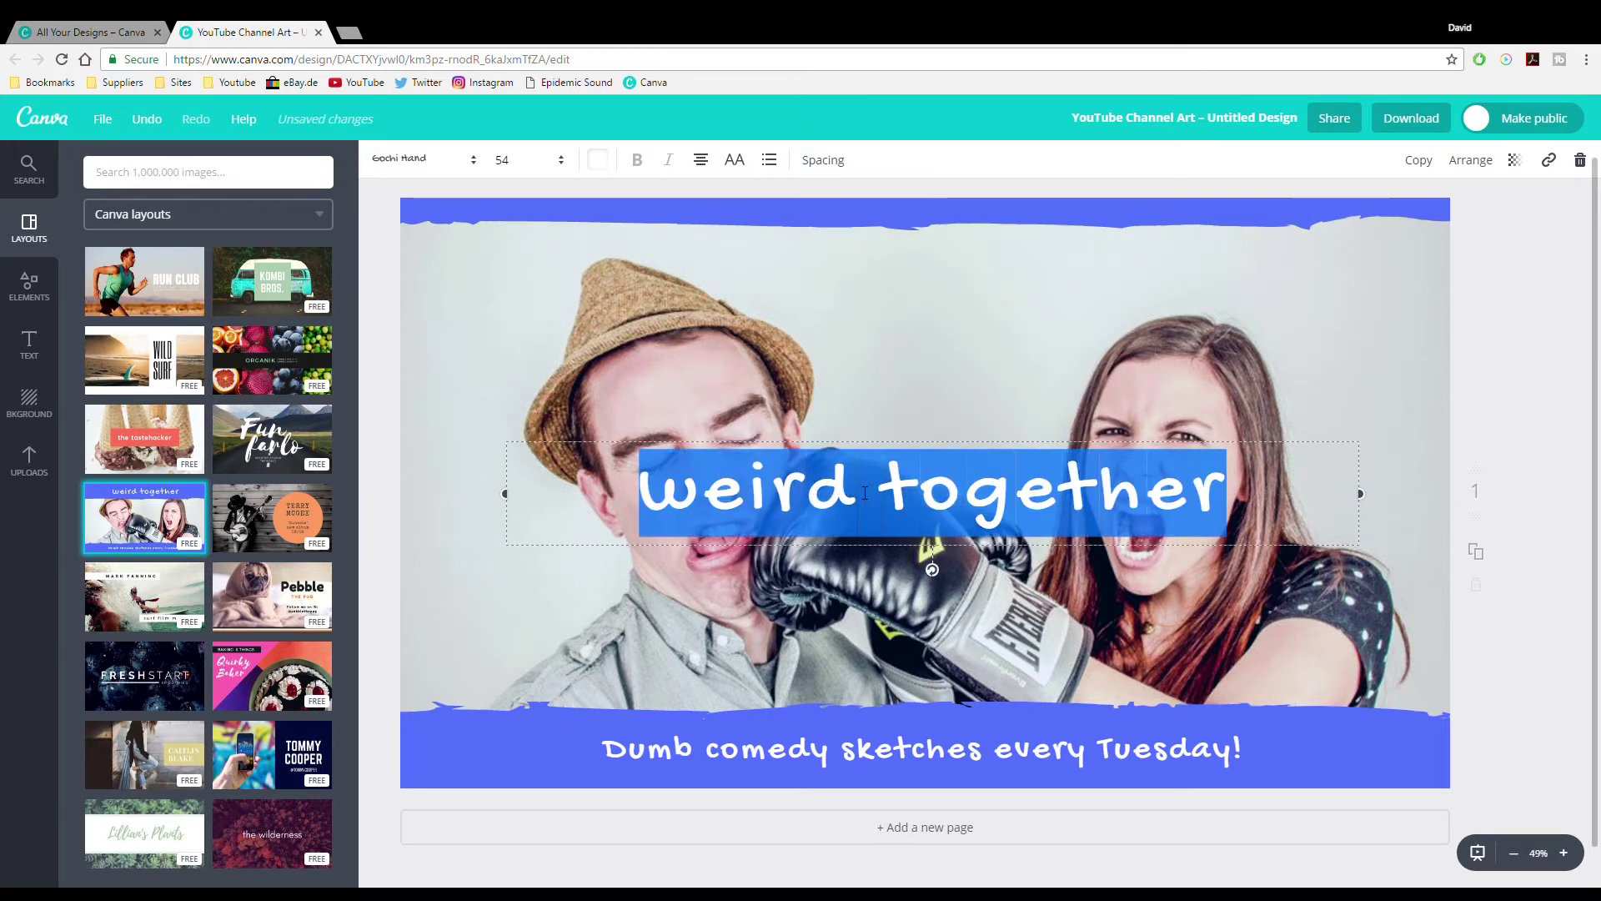
type("Haw")
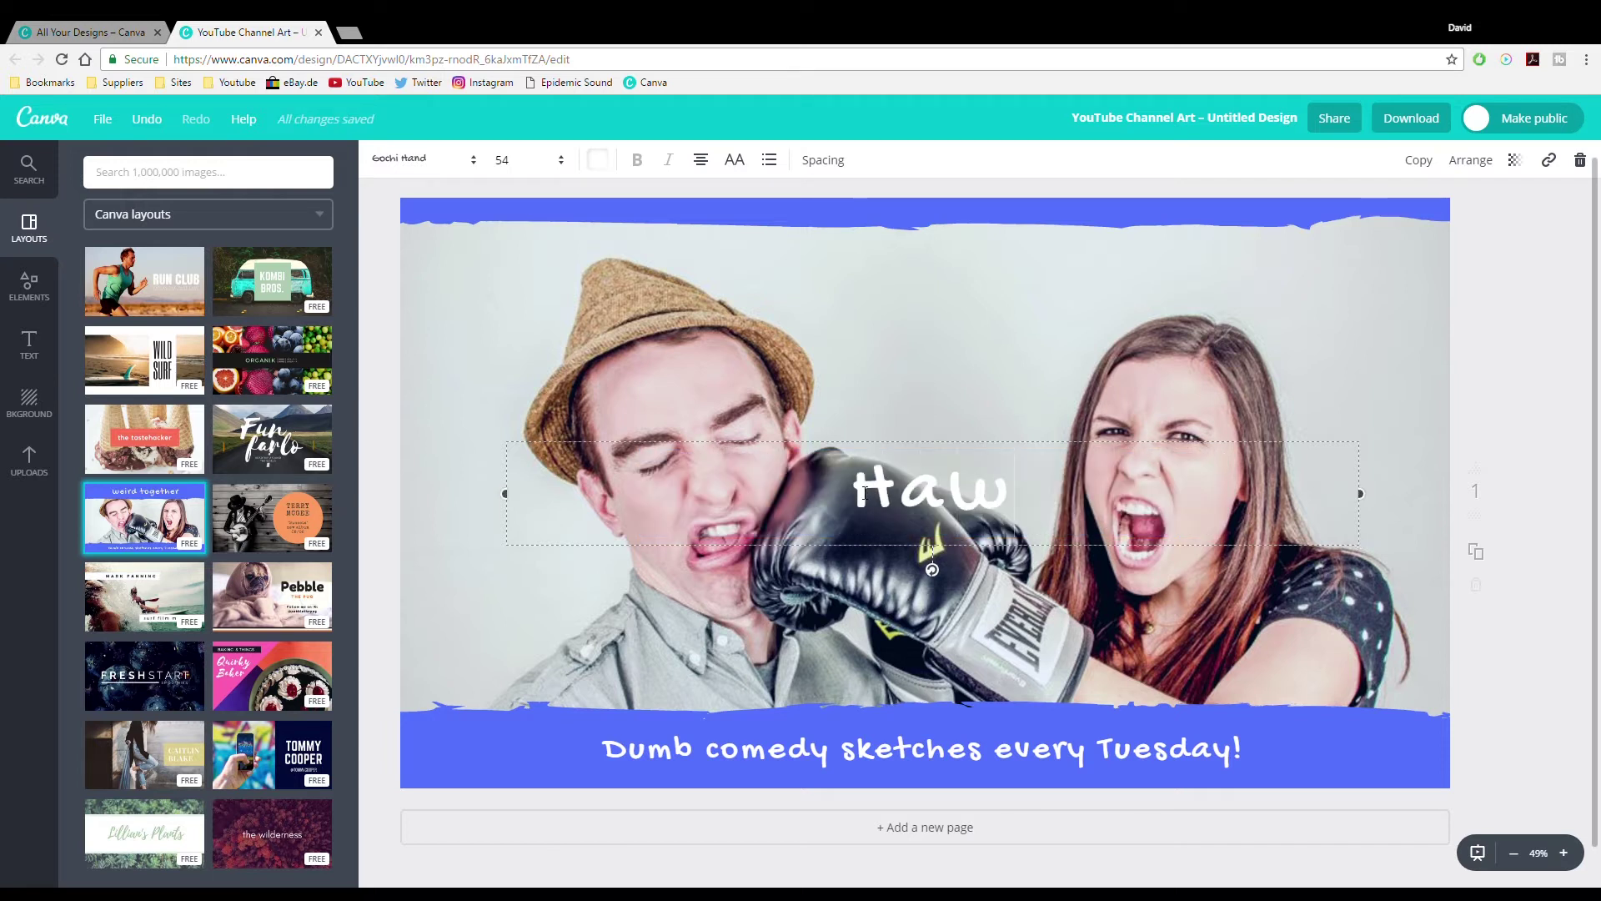
type("aii")
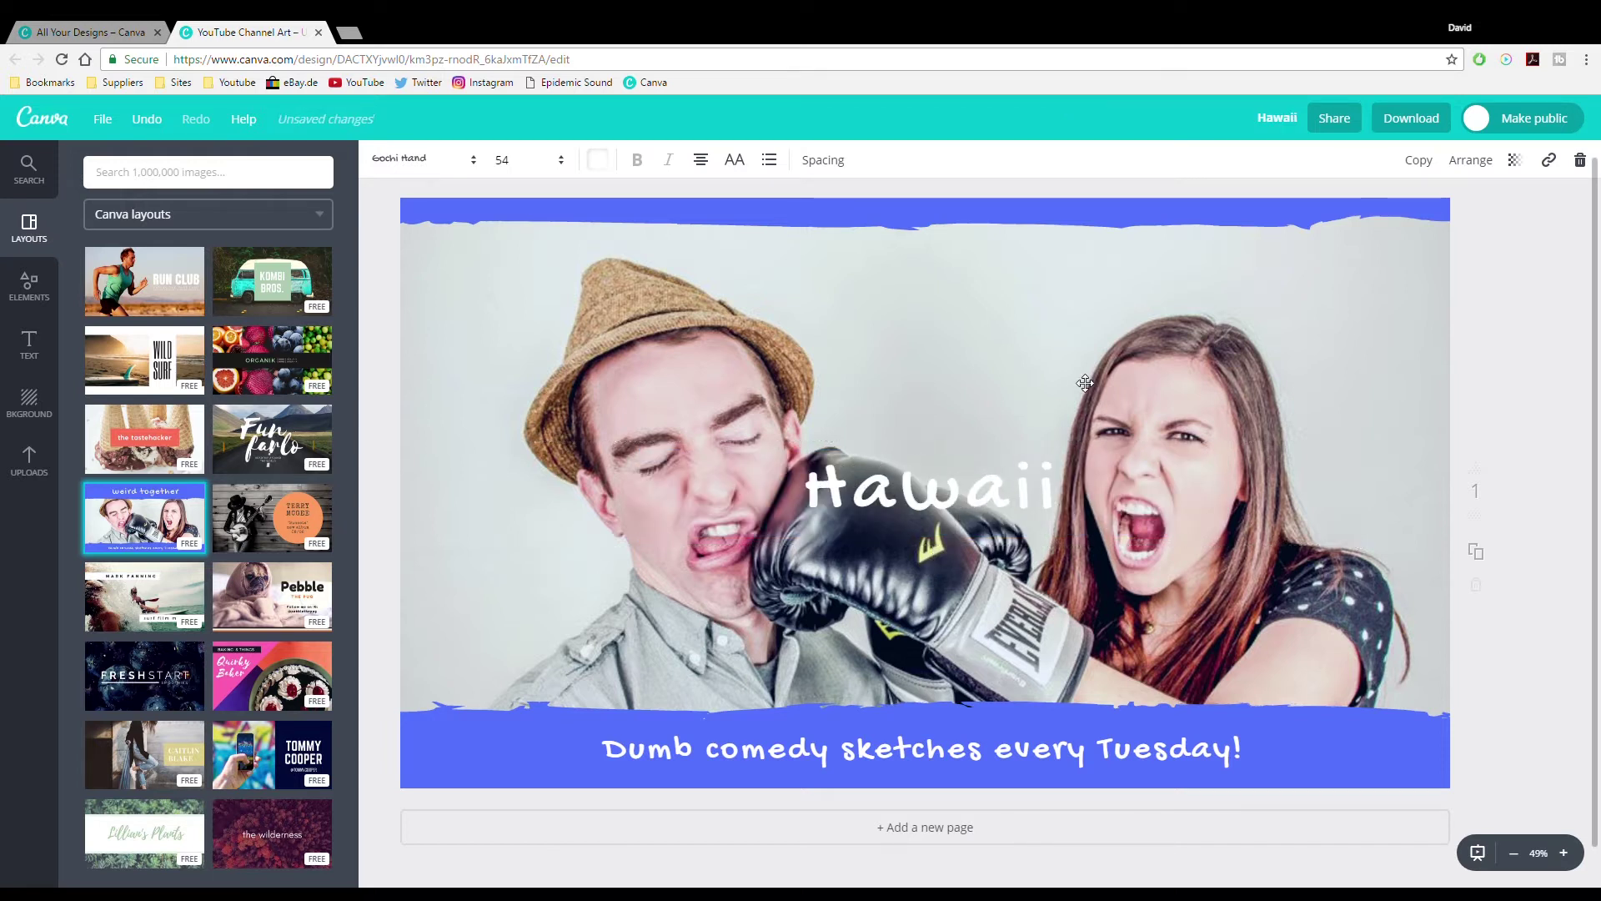
left_click(1014, 678)
left_click(993, 752)
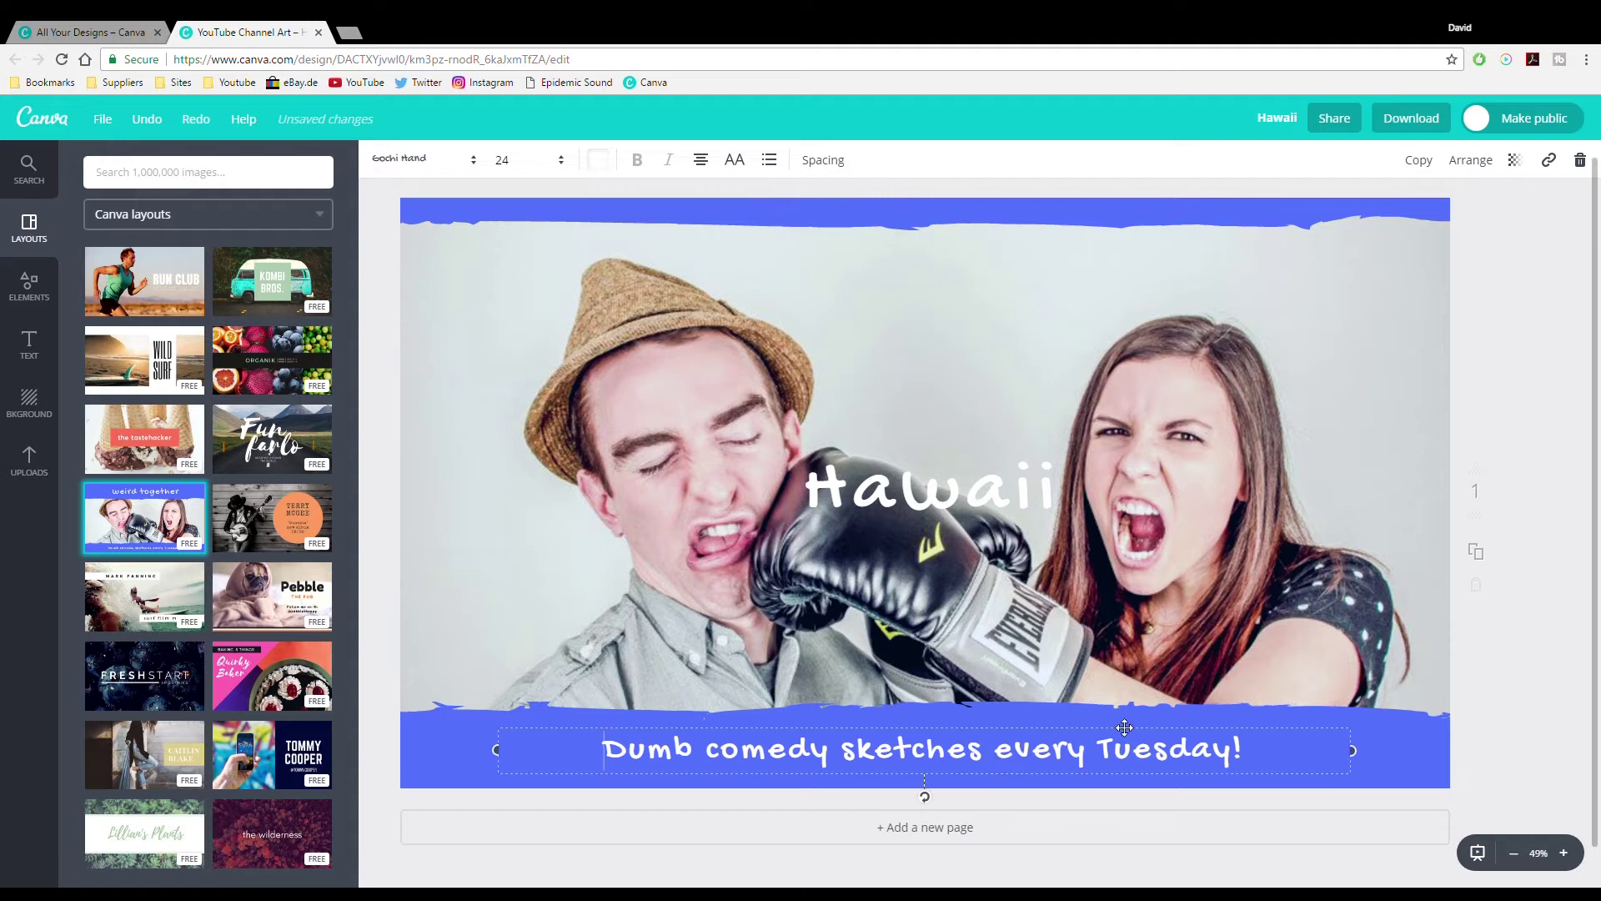
key("Delete")
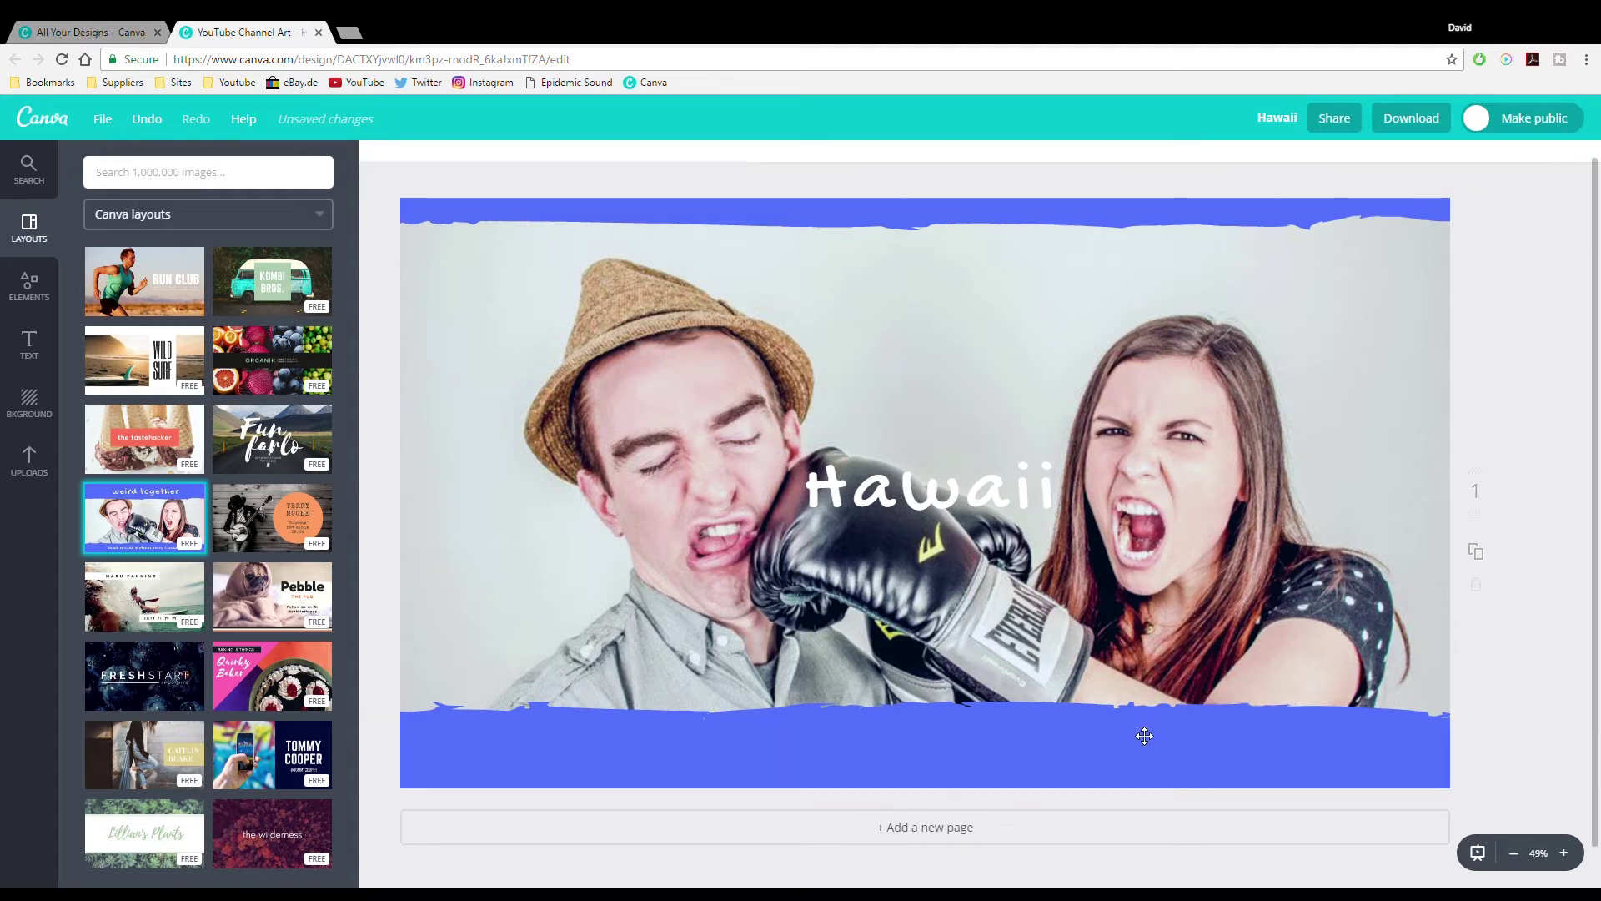
Reposition the blue brush bars along the photo's bottom and right edges so they border it
left_click_drag(1134, 719, 1134, 778)
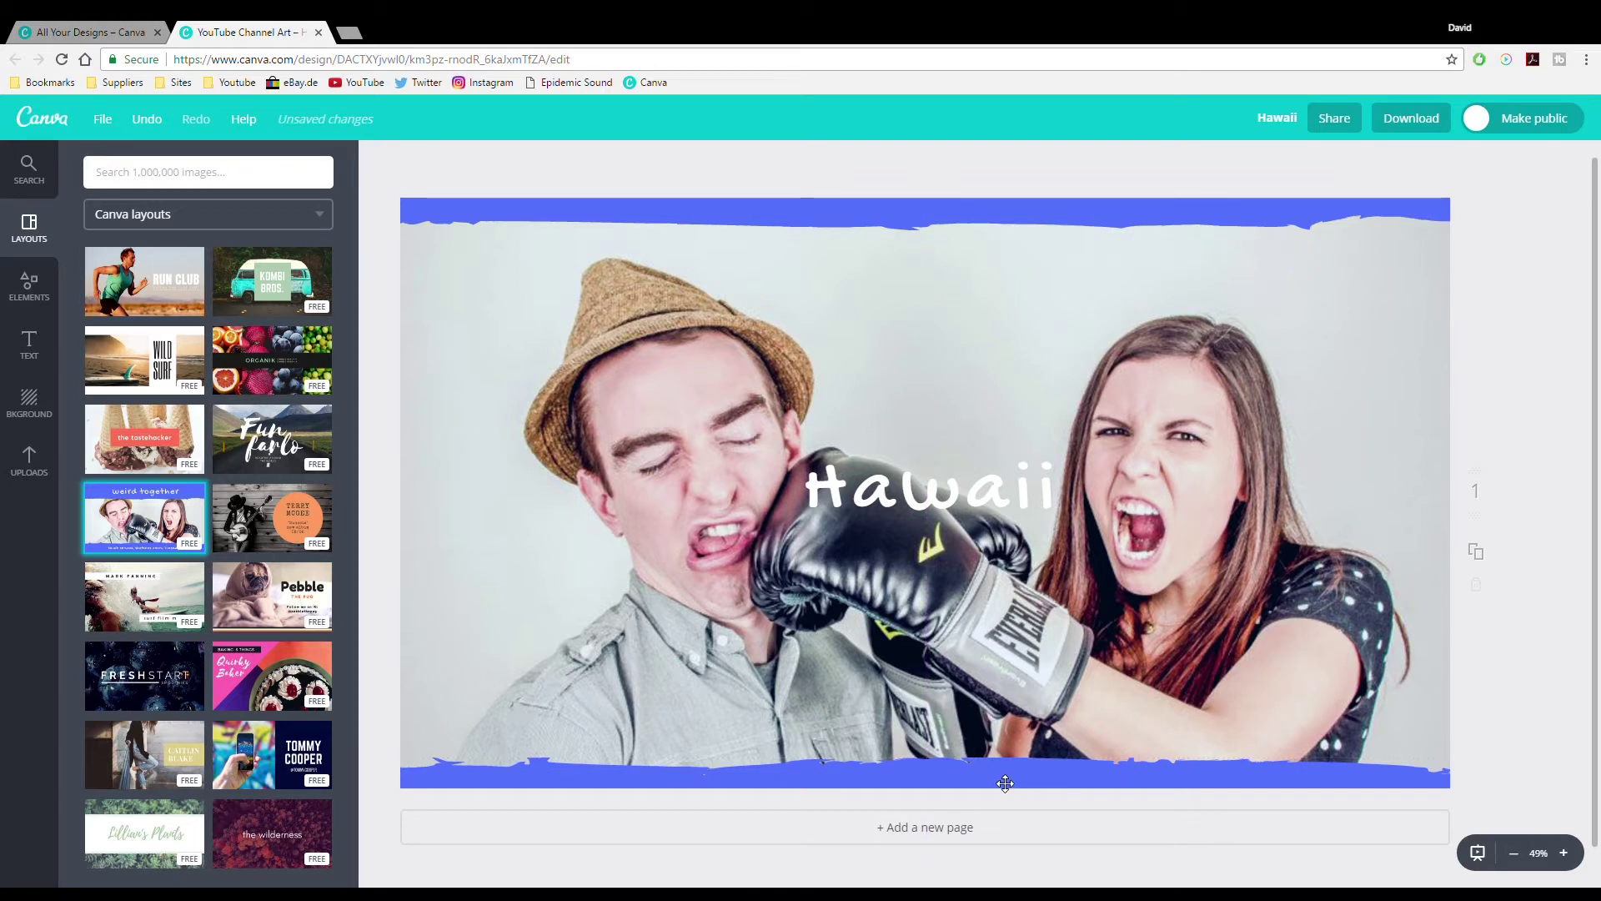
left_click(1005, 783)
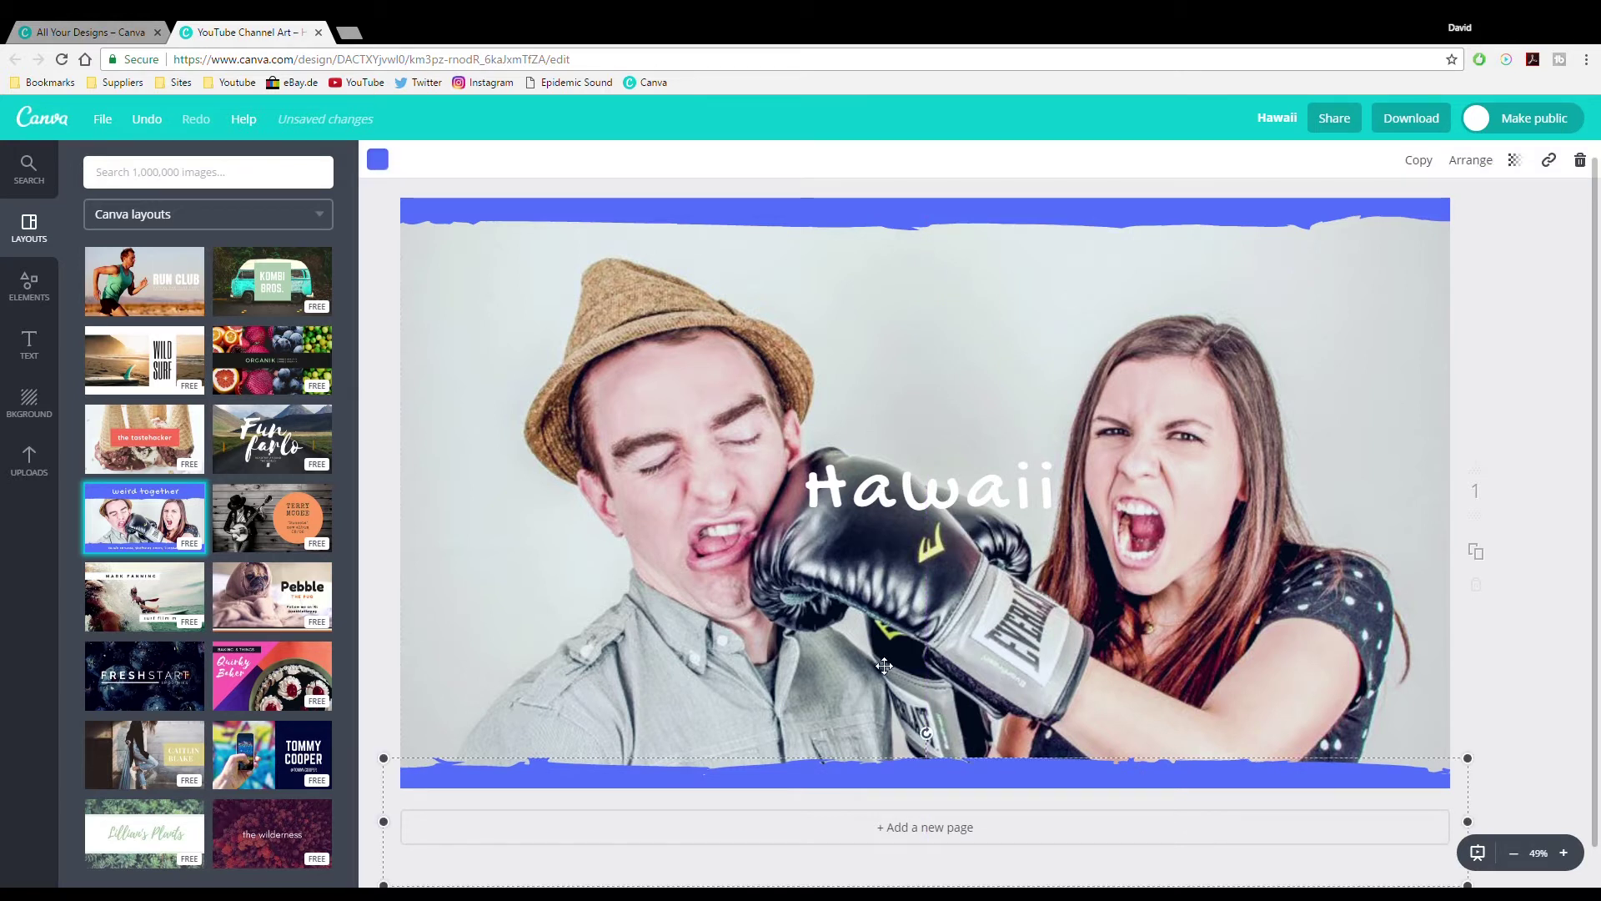
left_click_drag(884, 665, 909, 796)
mouse_move(874, 667)
left_mouse_down()
mouse_move(738, 430)
mouse_move(804, 357)
mouse_move(959, 366)
mouse_move(968, 409)
mouse_move(726, 398)
mouse_move(378, 415)
mouse_move(407, 428)
mouse_move(1467, 429)
left_mouse_up()
left_click_drag(1599, 505, 1532, 485)
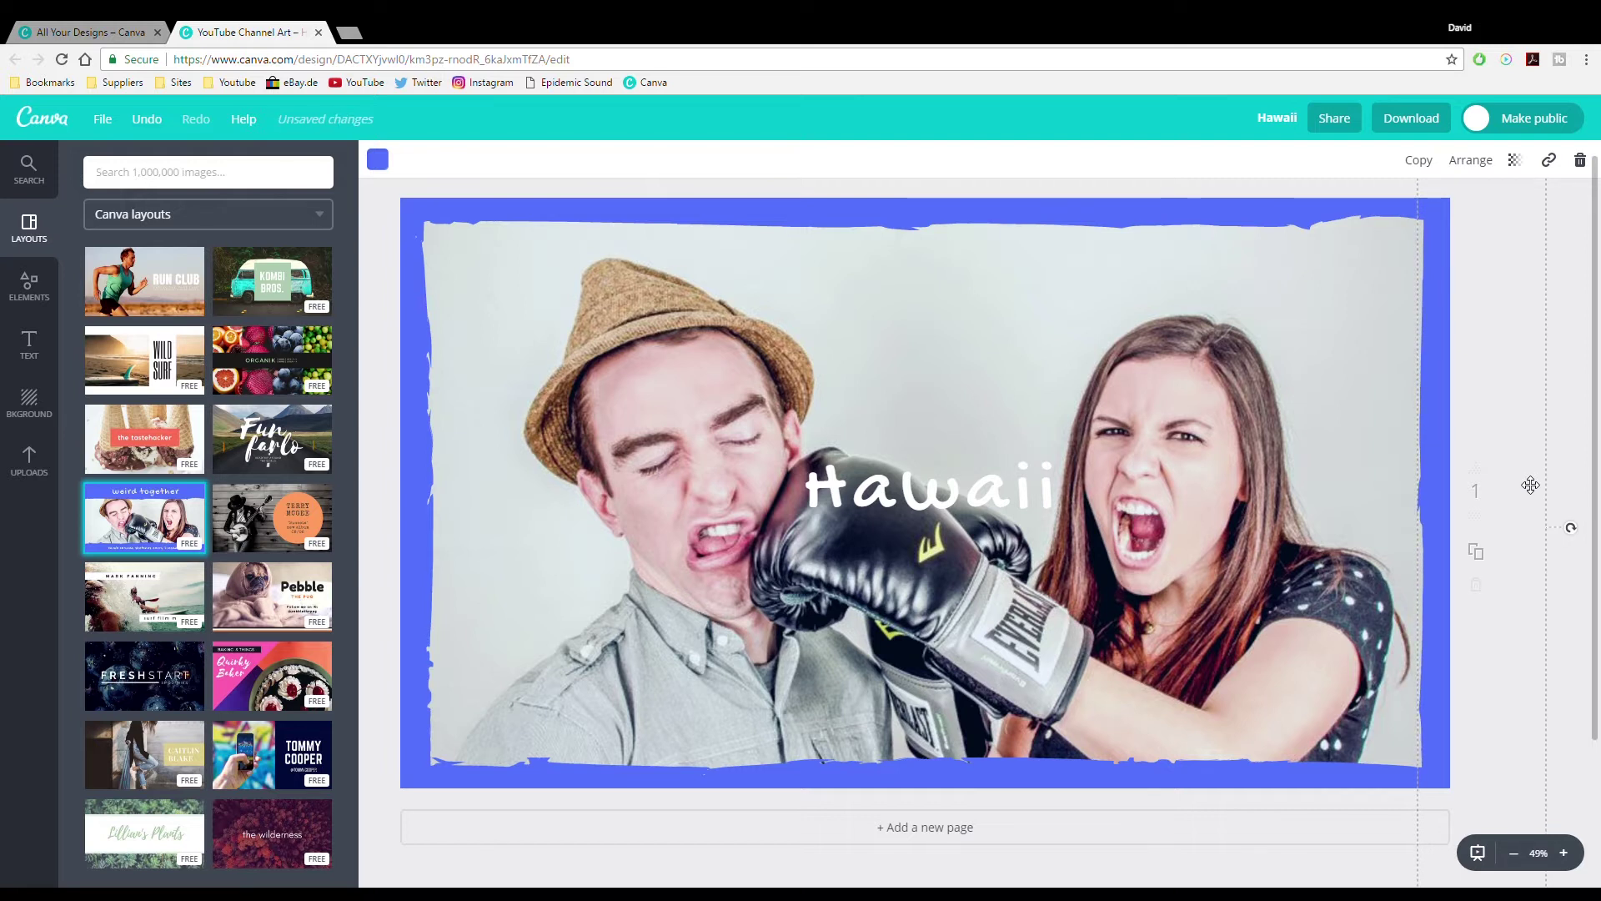
left_click(1198, 183)
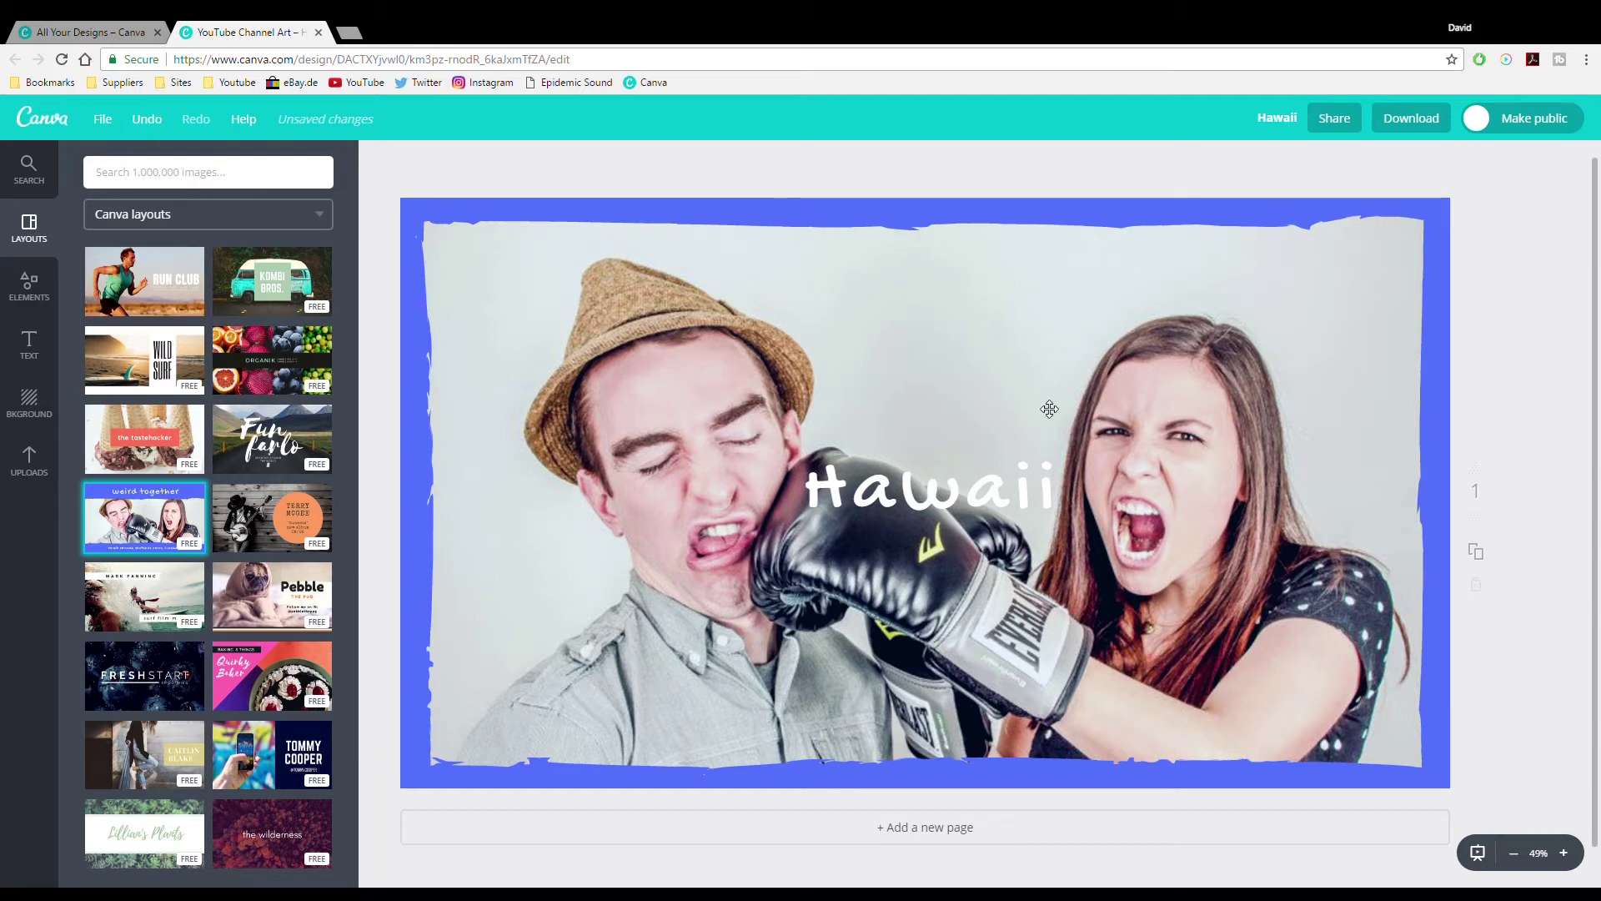
Change the Hawaii title's font to Playlist Script
left_click(981, 522)
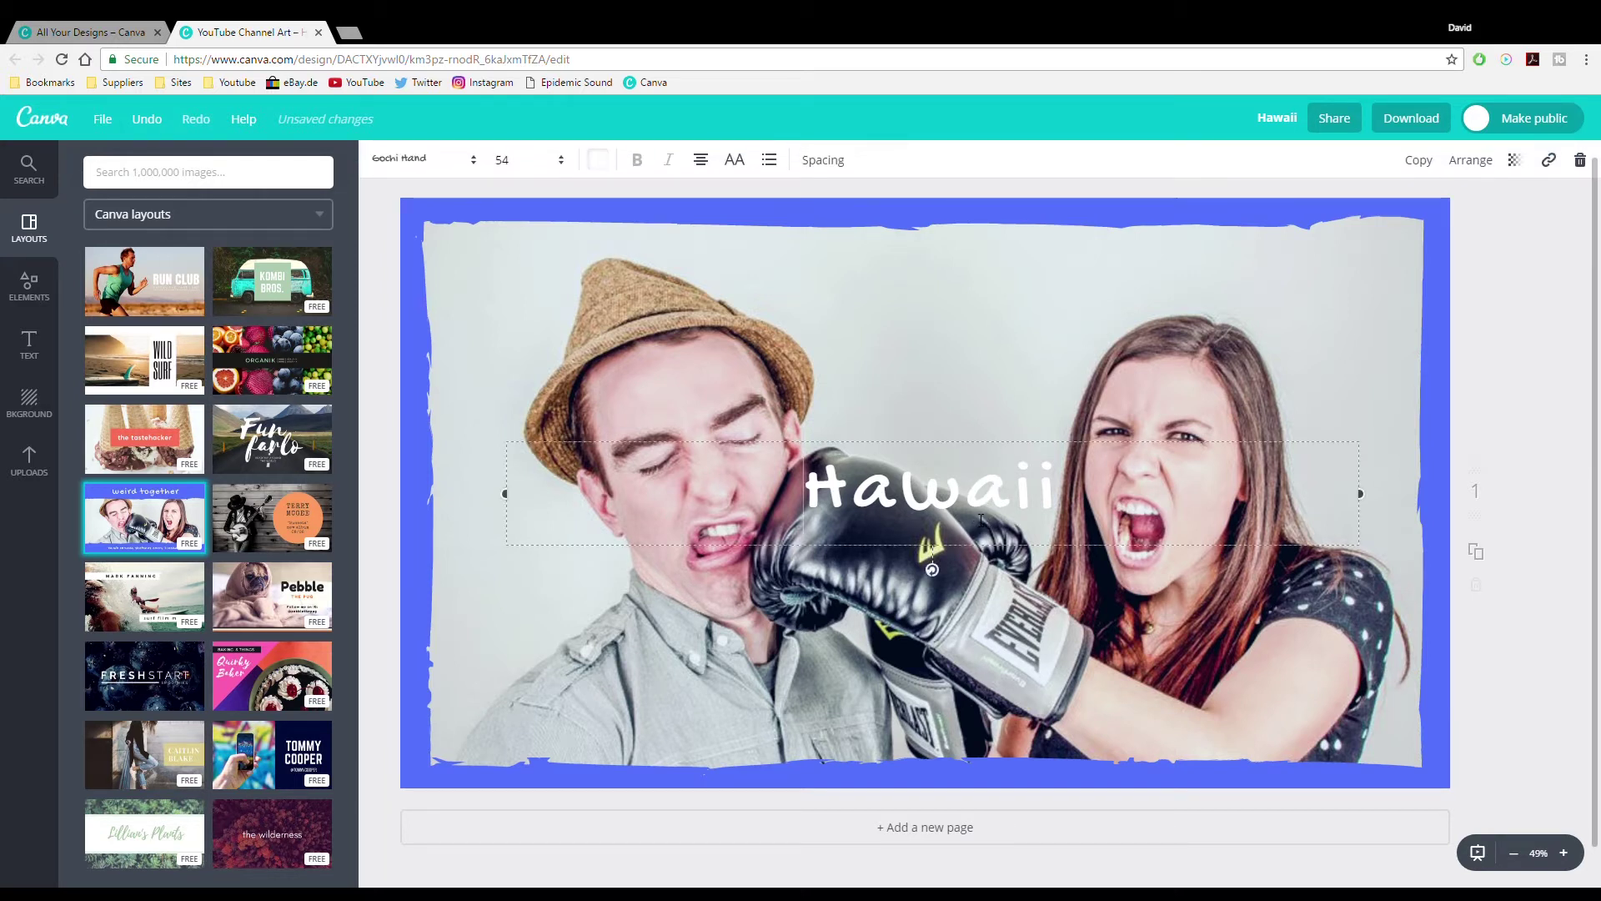
double_click(1037, 500)
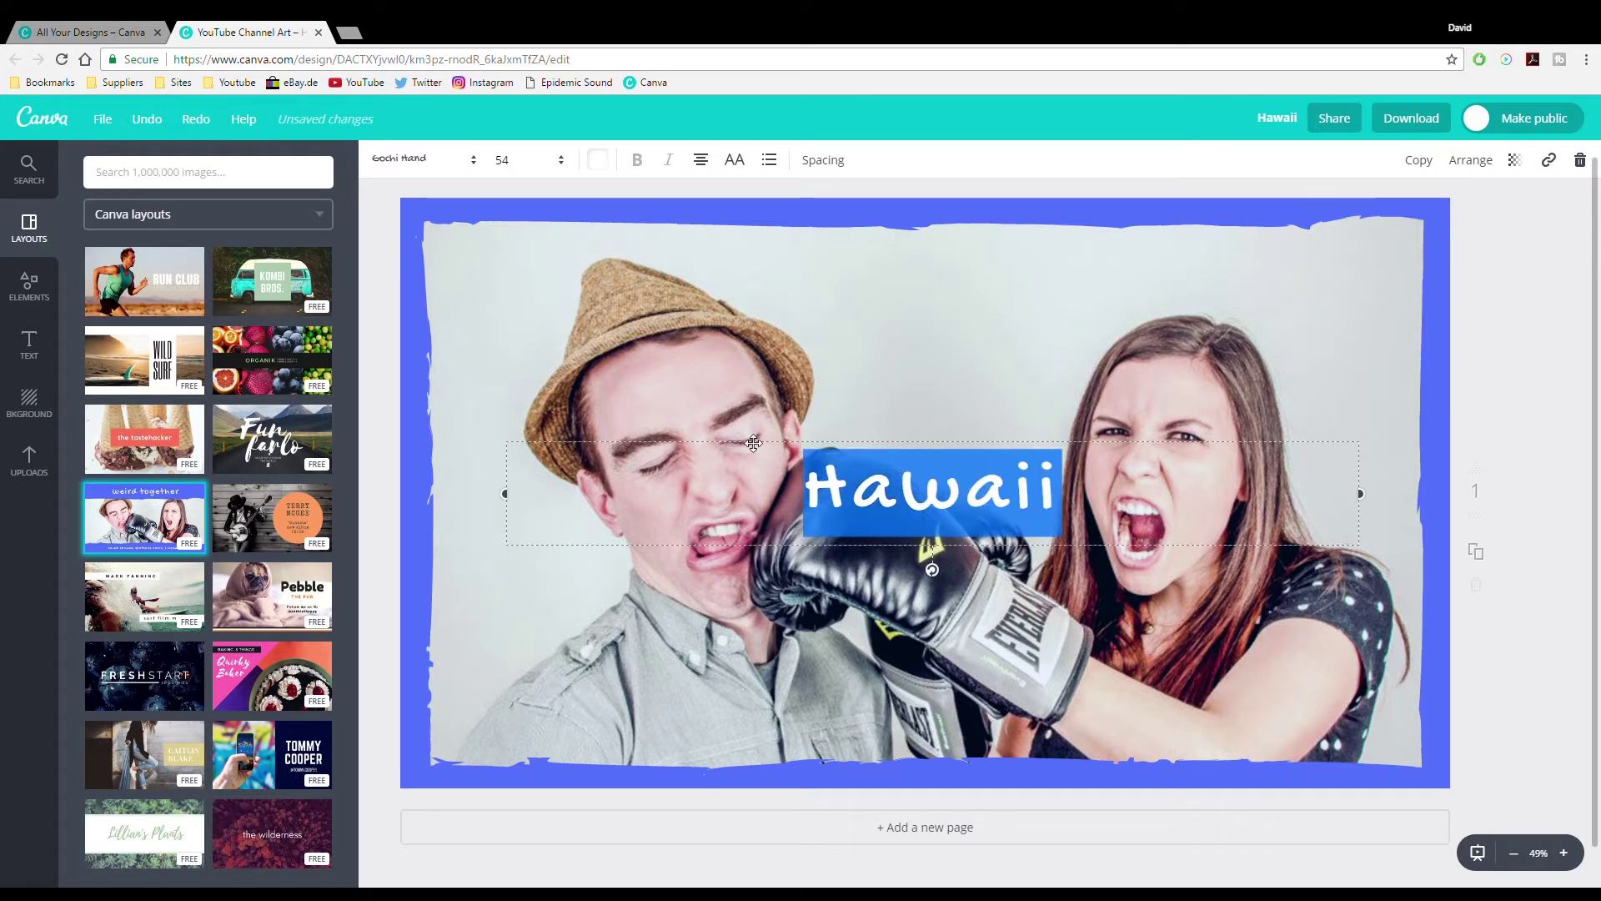
left_click(477, 161)
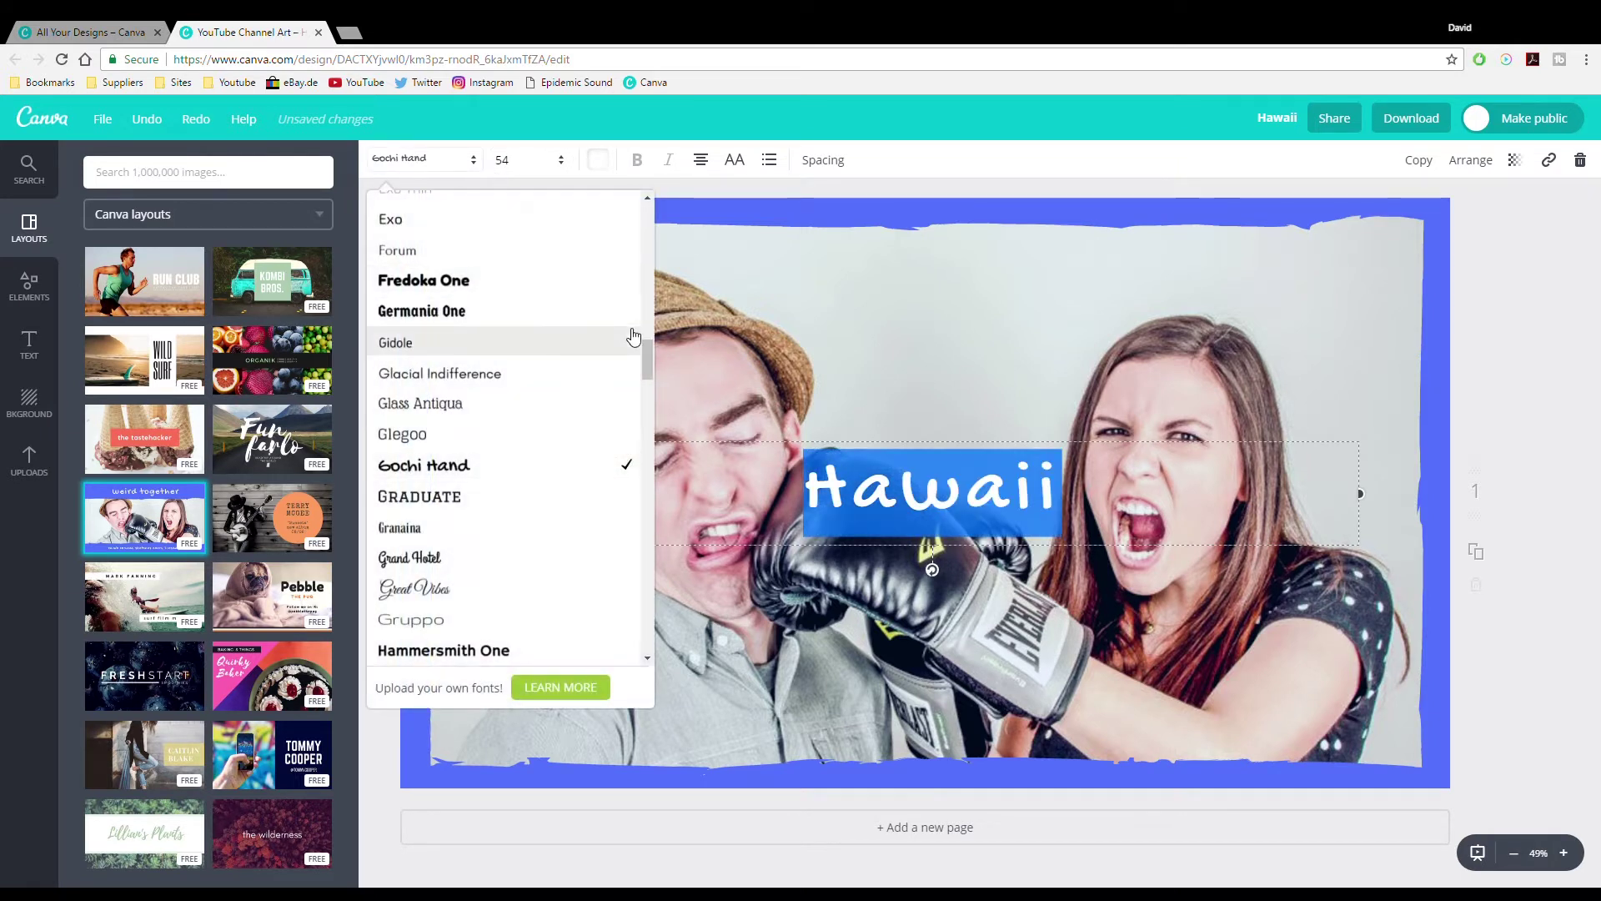
left_click_drag(647, 357, 638, 540)
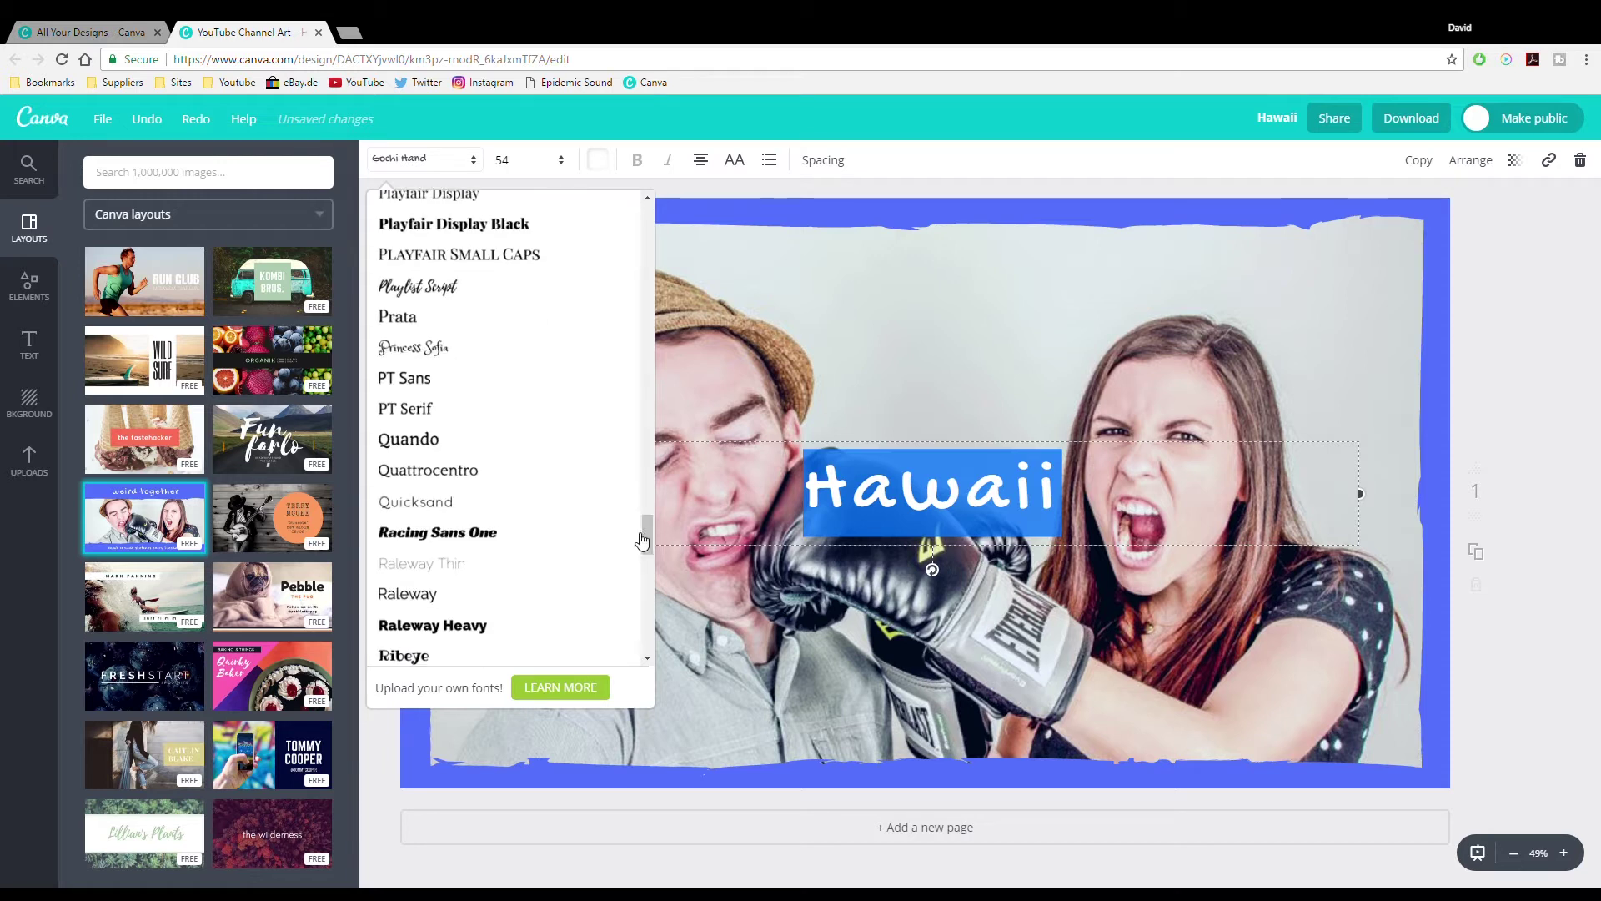
left_click(425, 288)
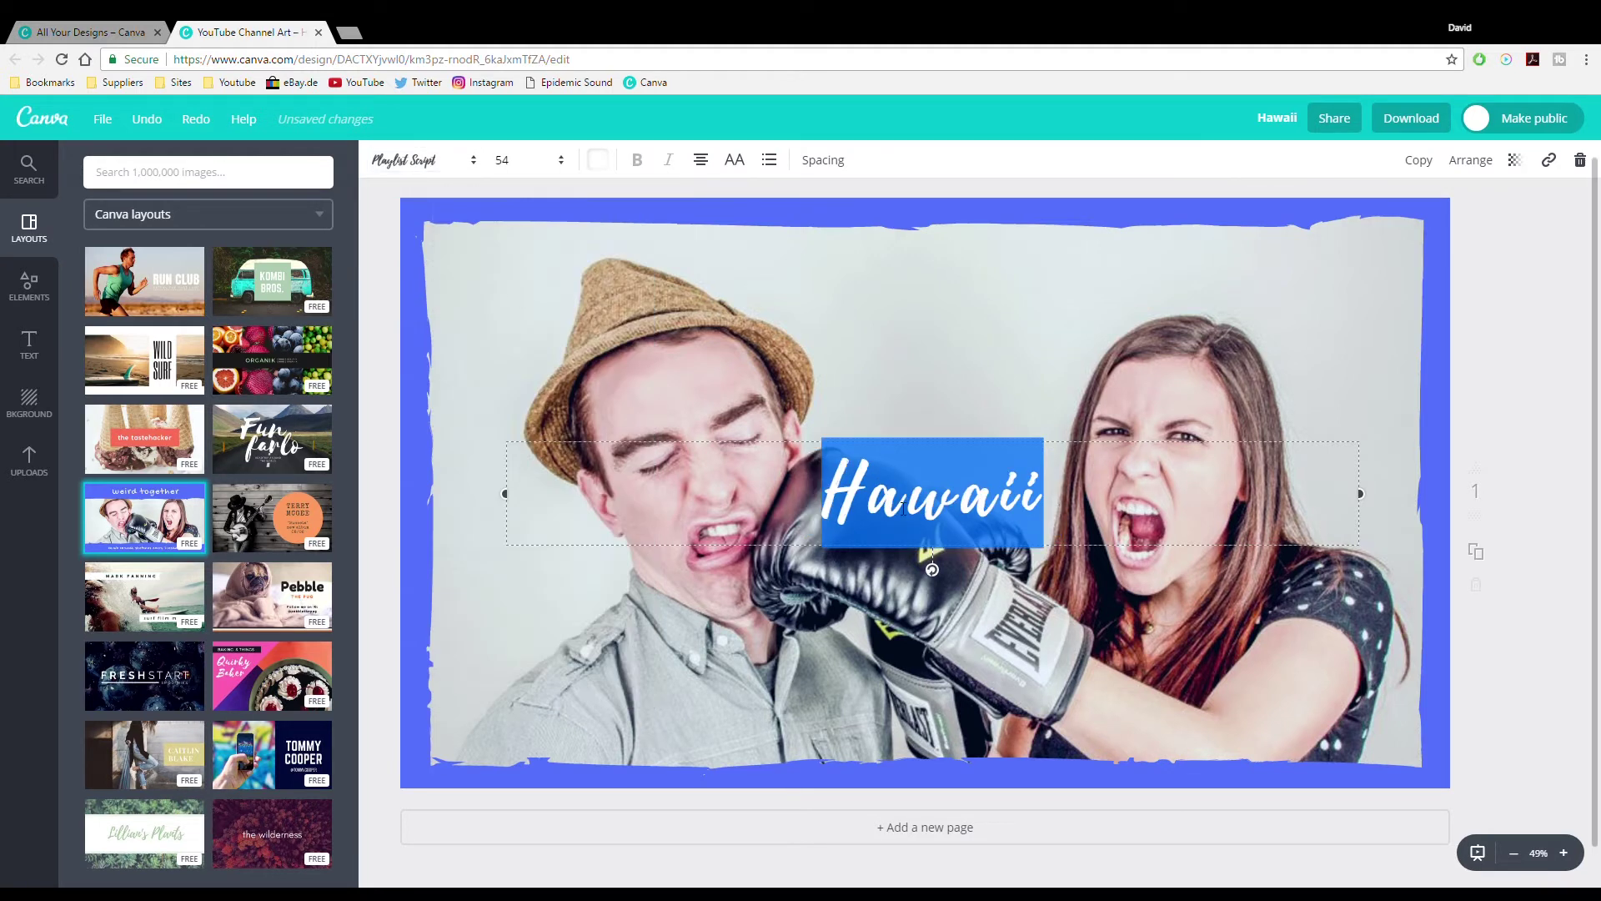
Set the Hawaii title to size 120 and move it up to centre it on the photo
left_click(537, 162)
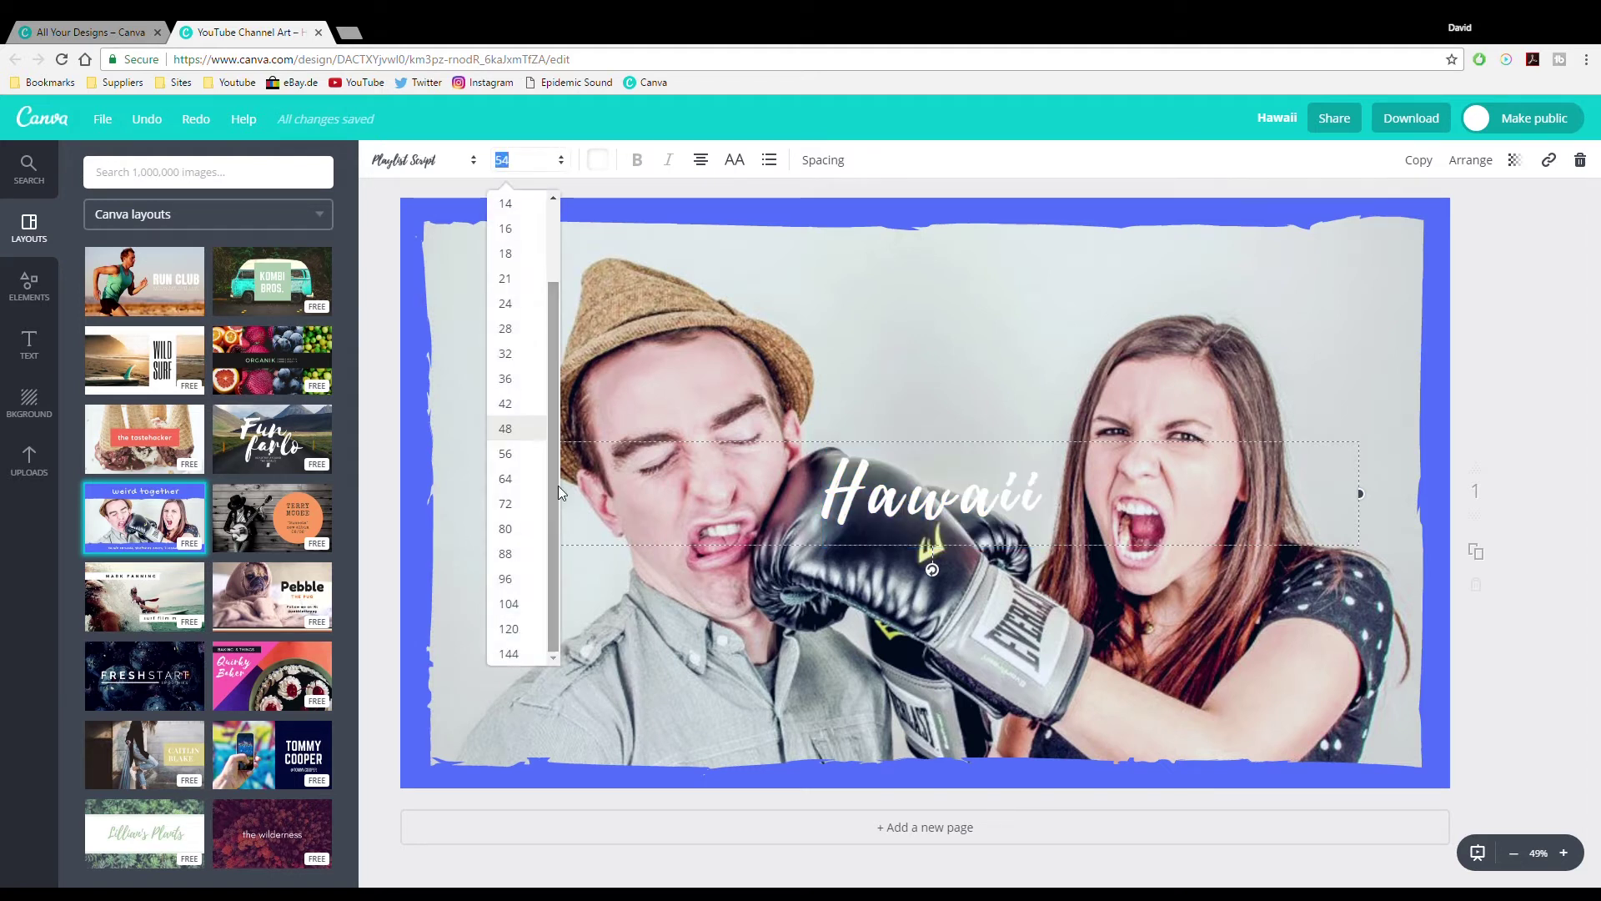
scroll(507, 659, "down", 1)
left_click(507, 629)
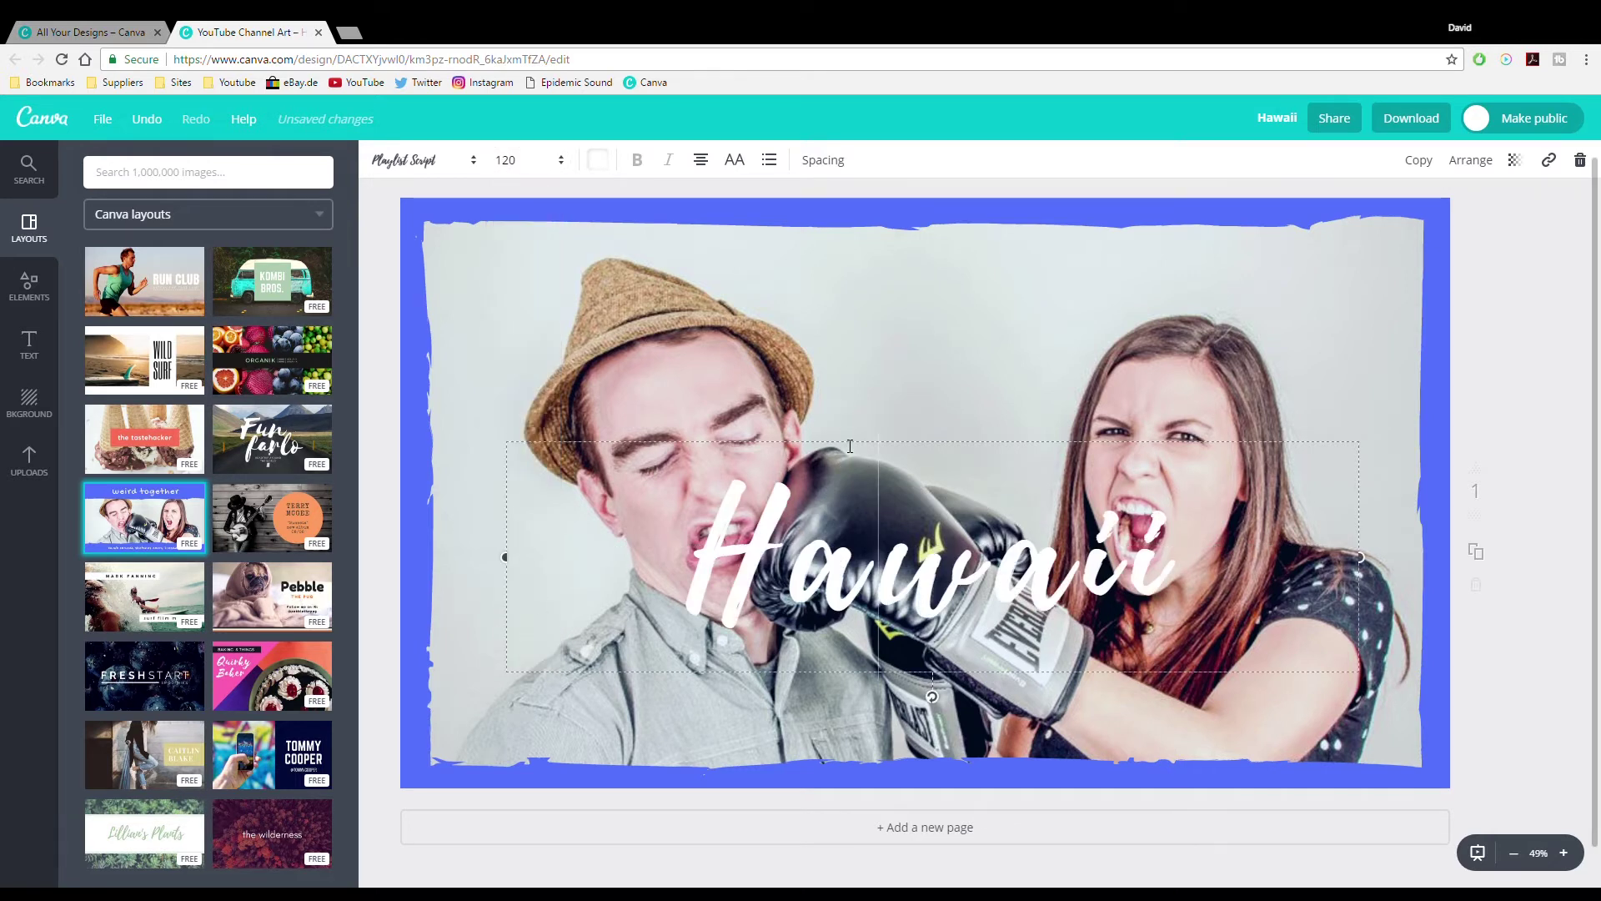
left_click_drag(850, 441, 849, 398)
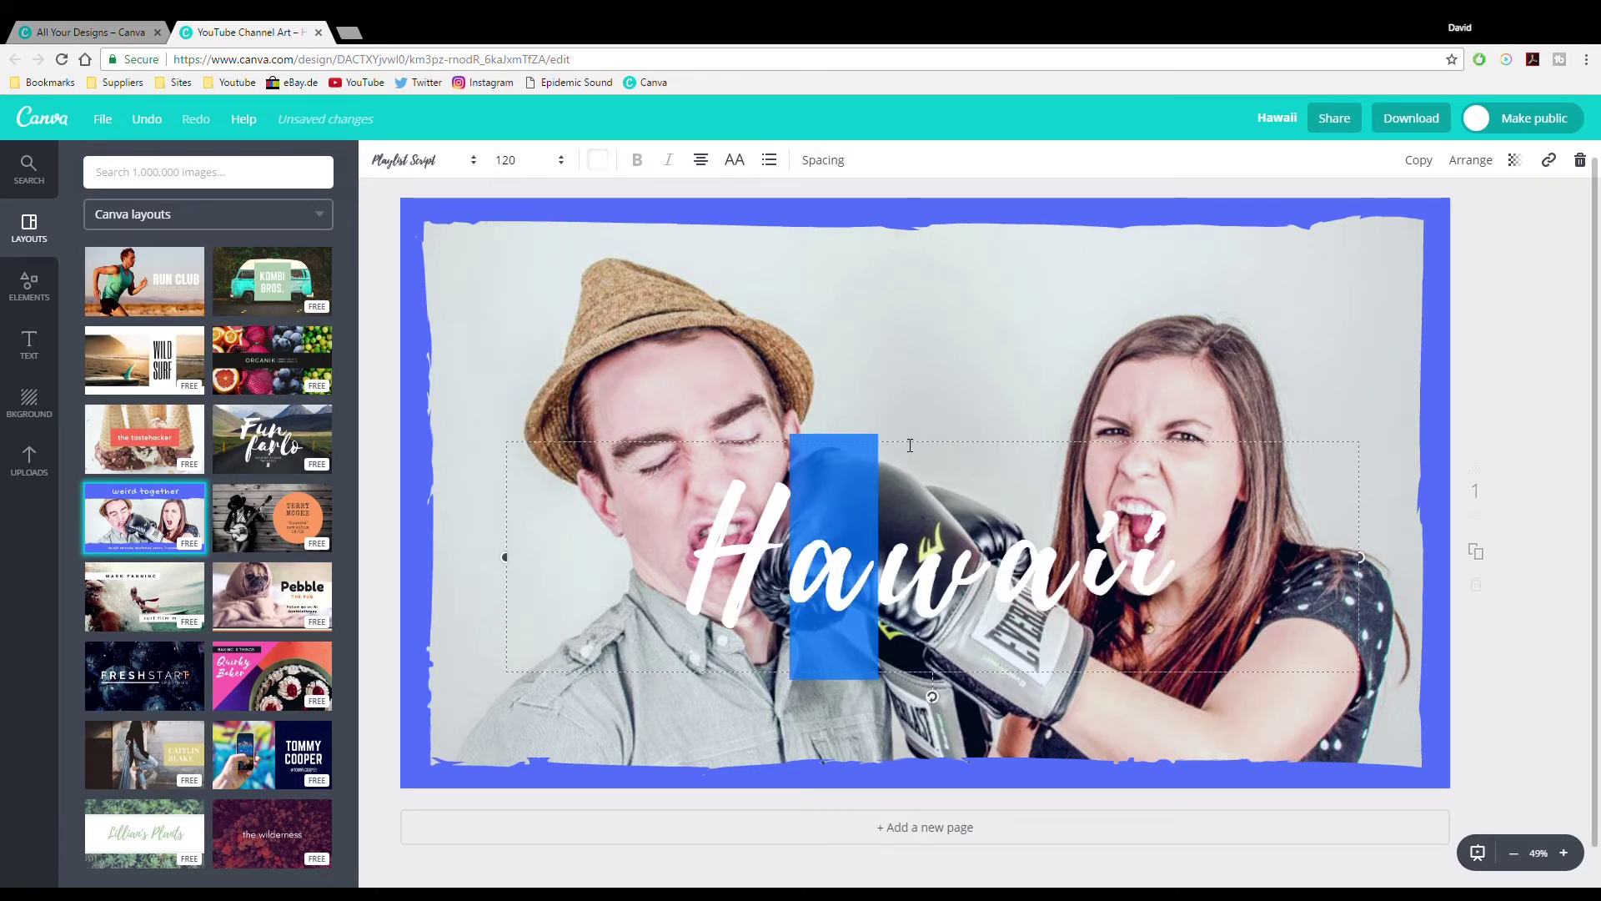
left_click_drag(911, 442, 919, 372)
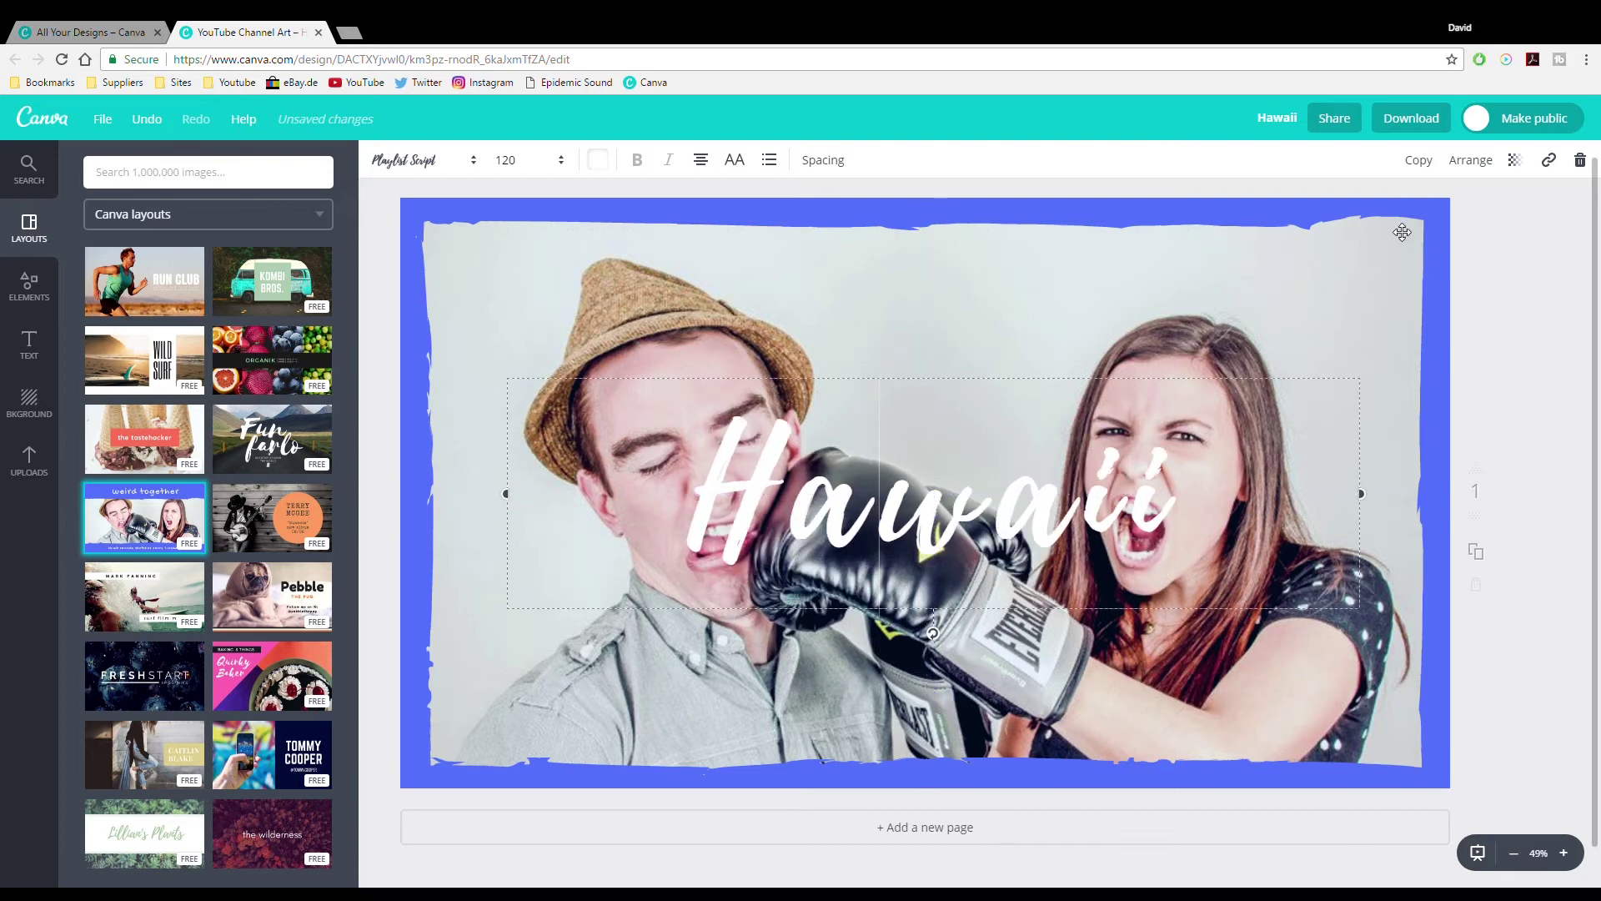
Recolour the top and left border strips white
left_click(1261, 224)
left_click(378, 158)
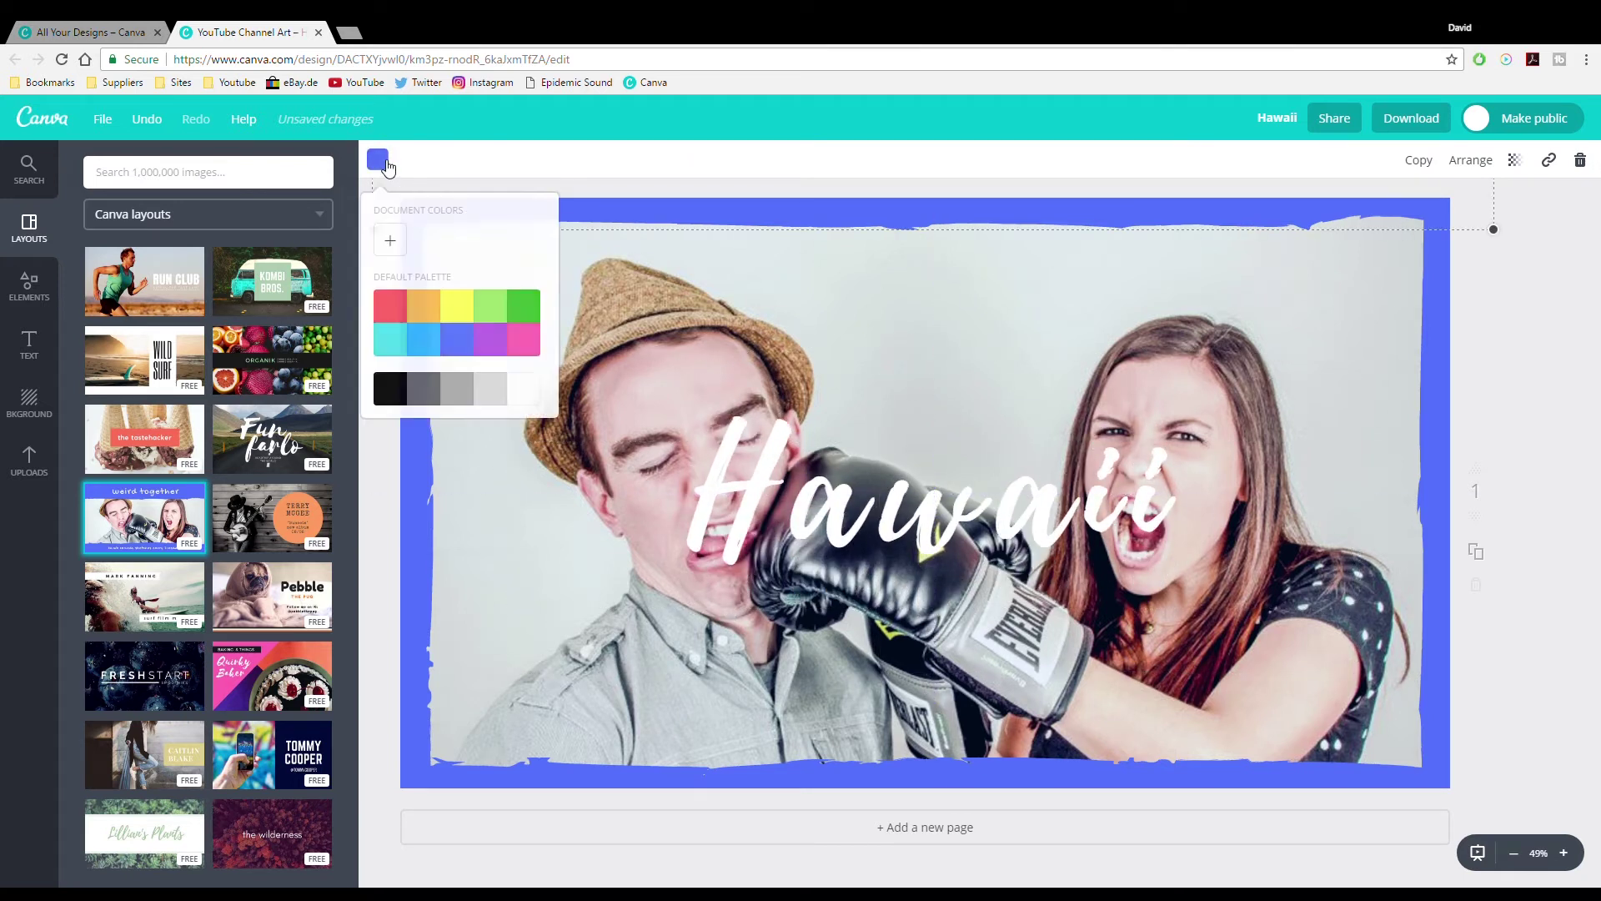
left_click(378, 158)
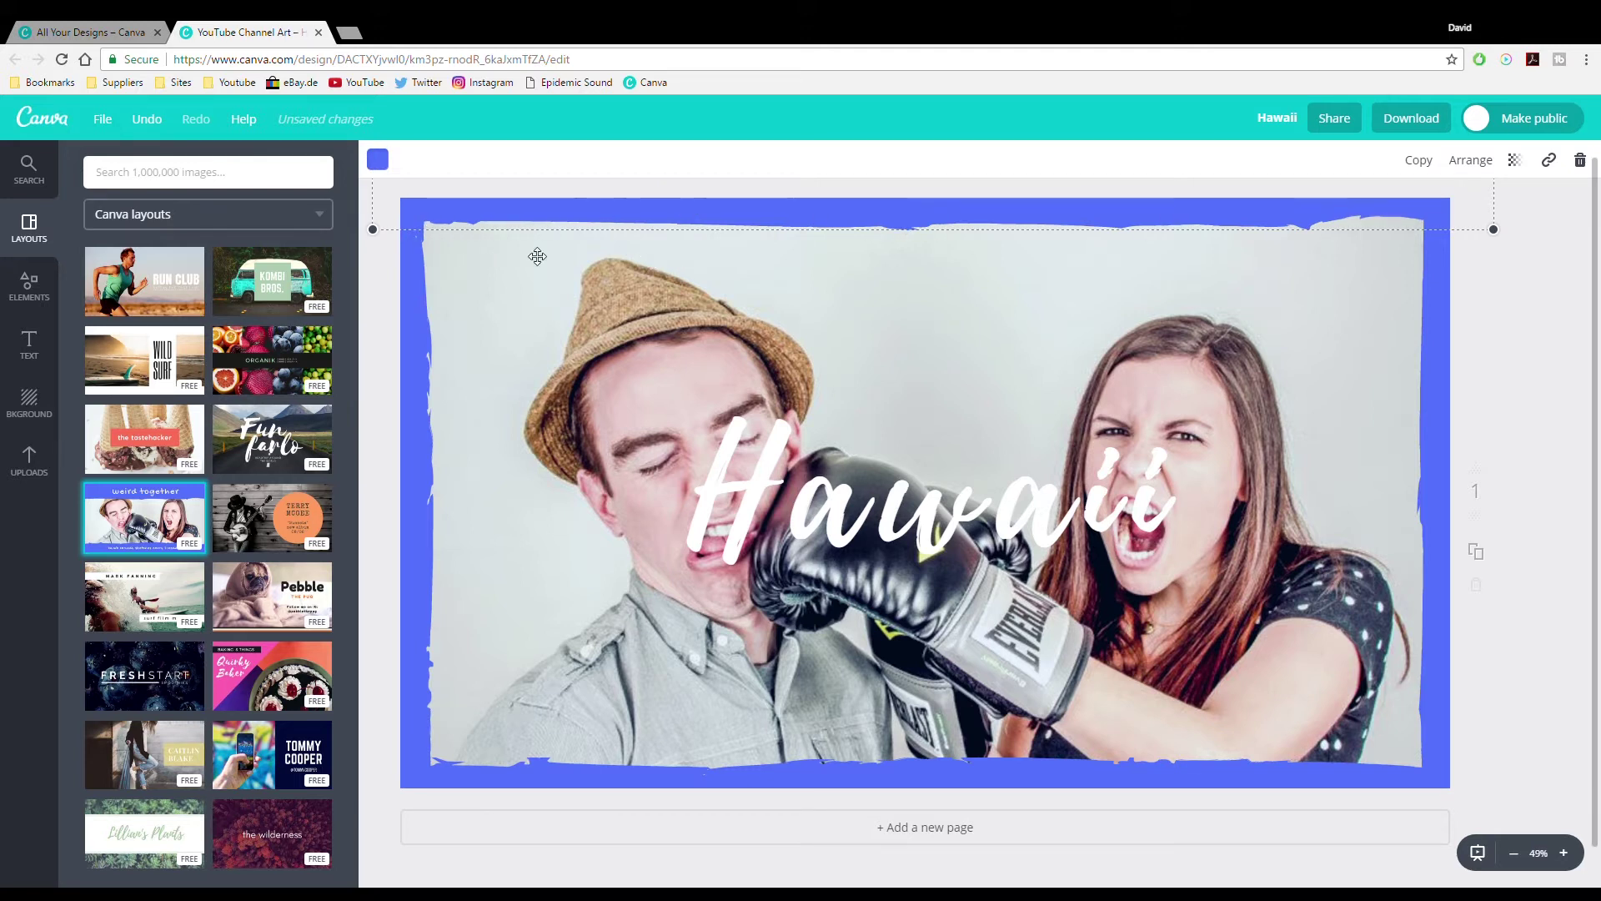
left_click(379, 160)
left_click(524, 392)
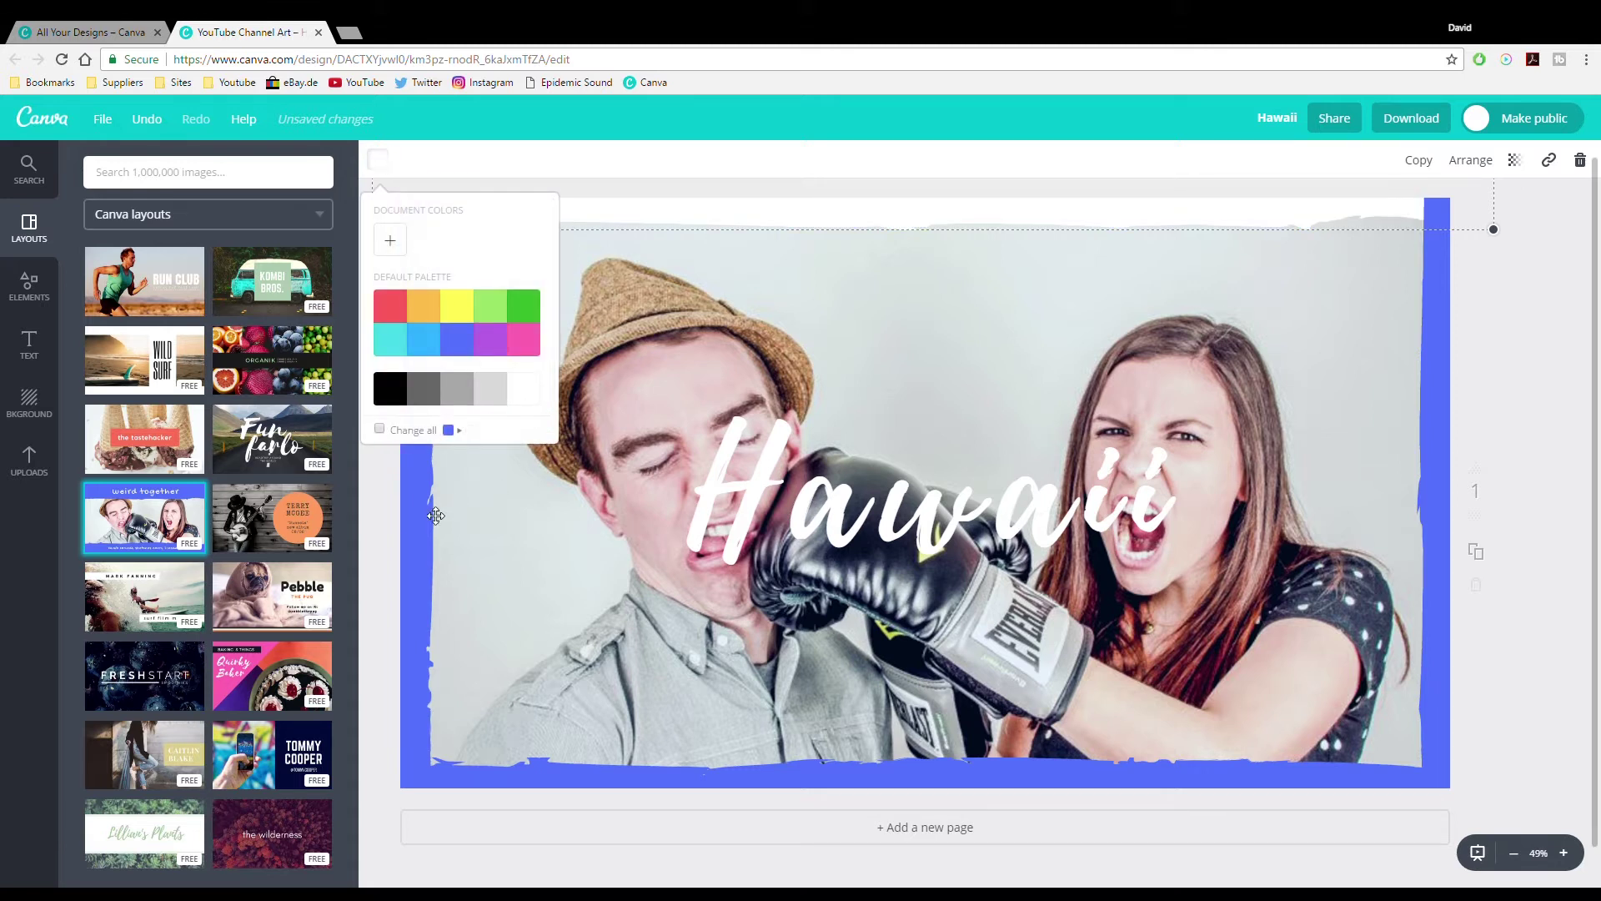
left_click(414, 377)
left_click(378, 159)
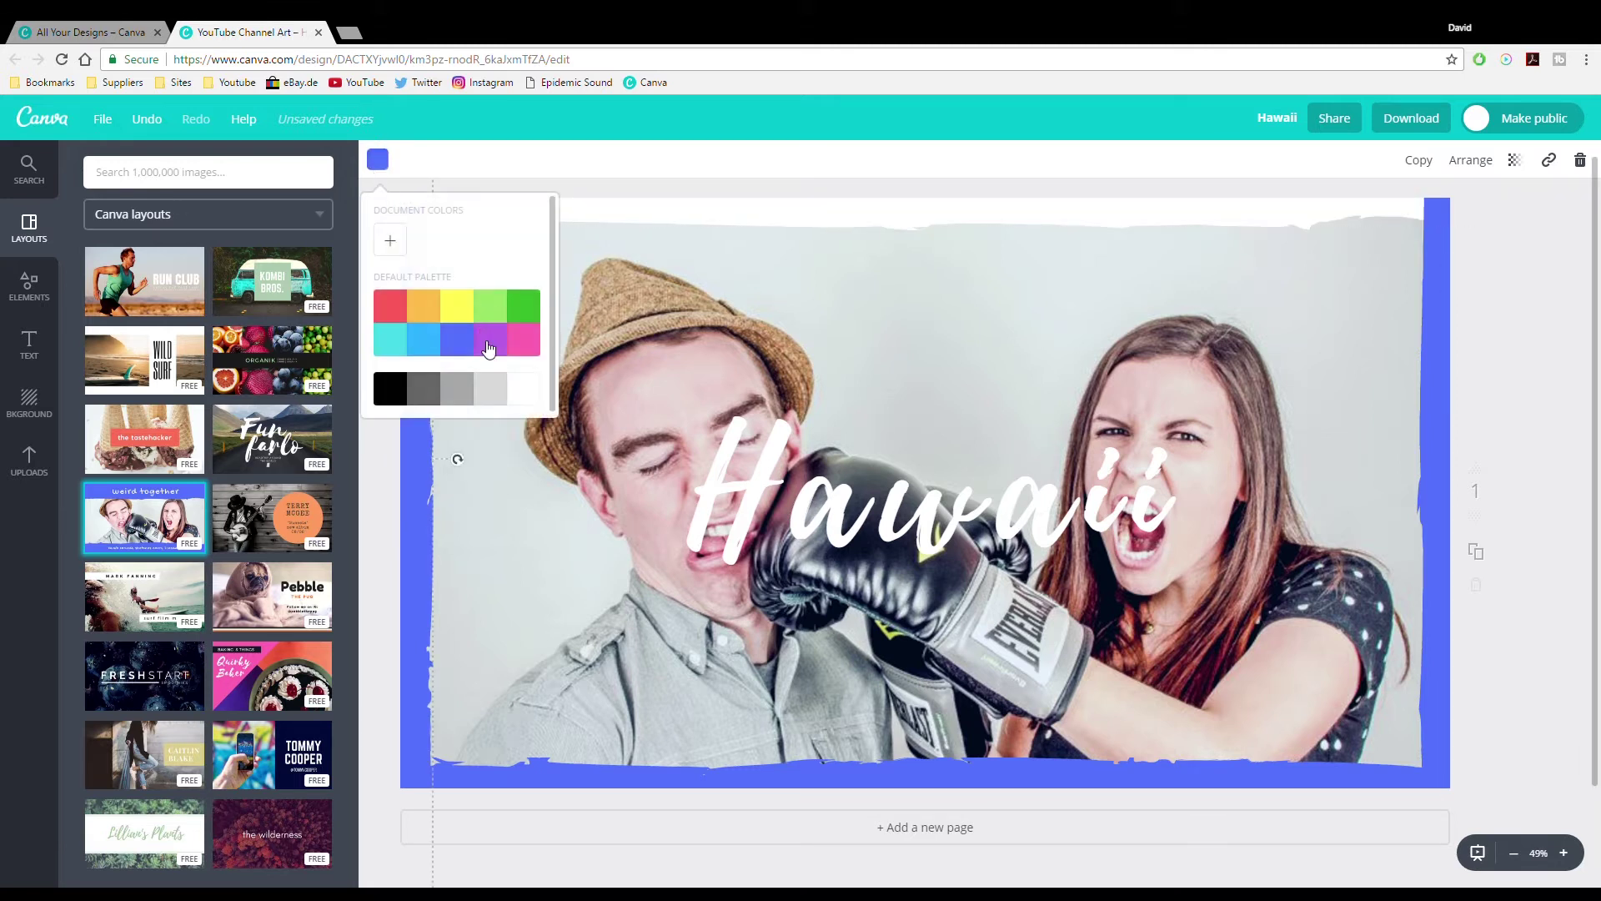
left_click(524, 392)
Recolour the bottom and right border strips white
left_click(617, 792)
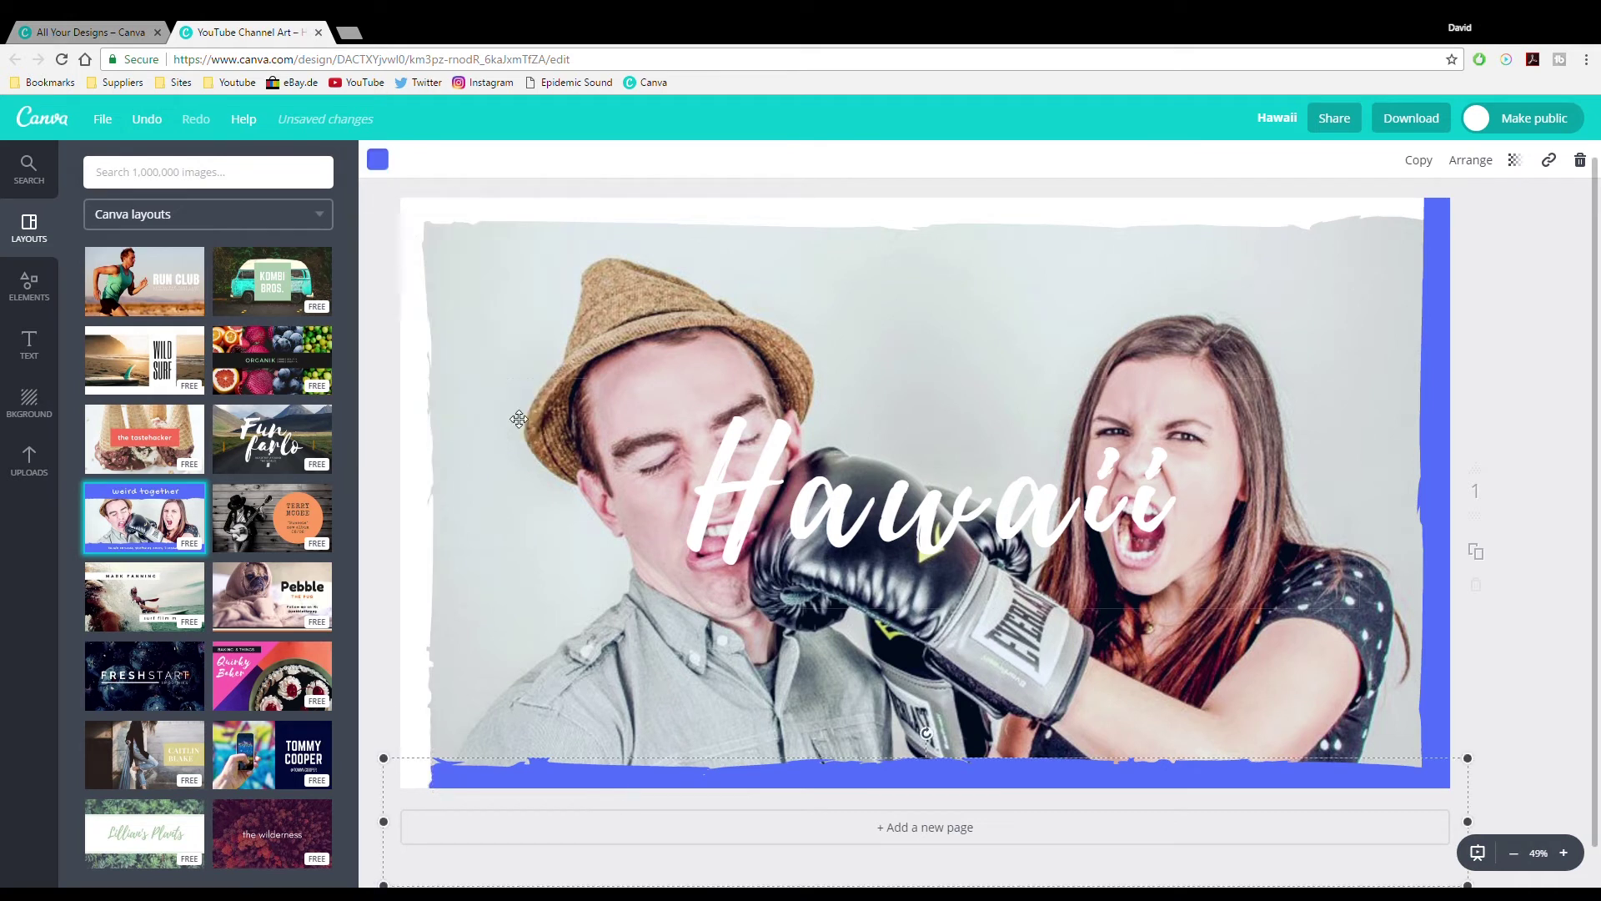
left_click(377, 160)
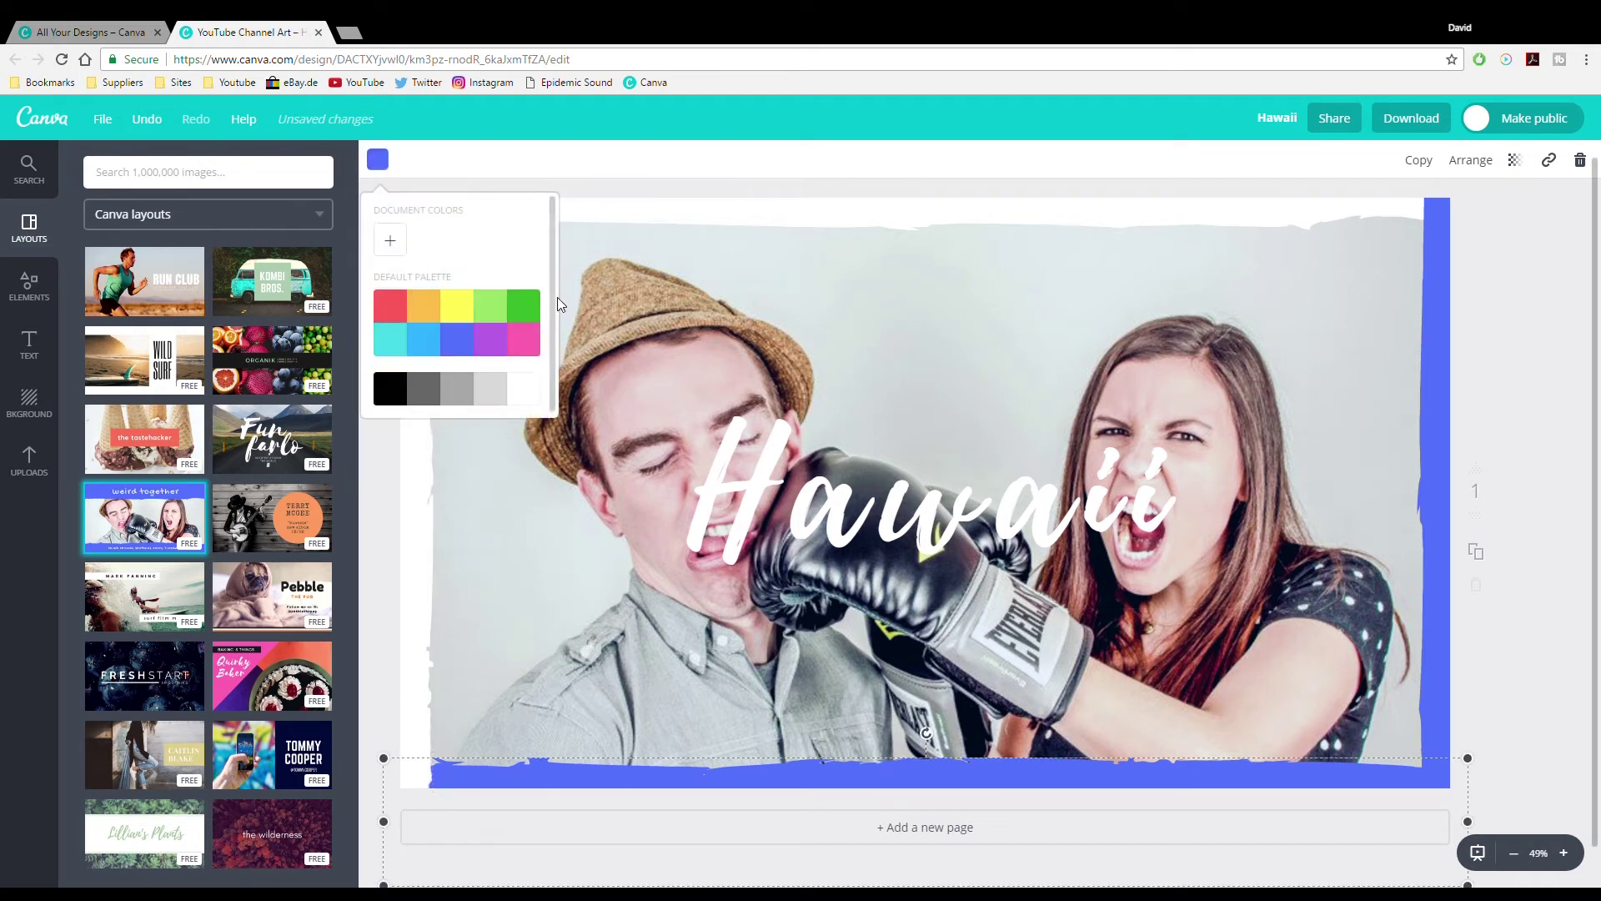
left_click(526, 388)
left_click(1435, 490)
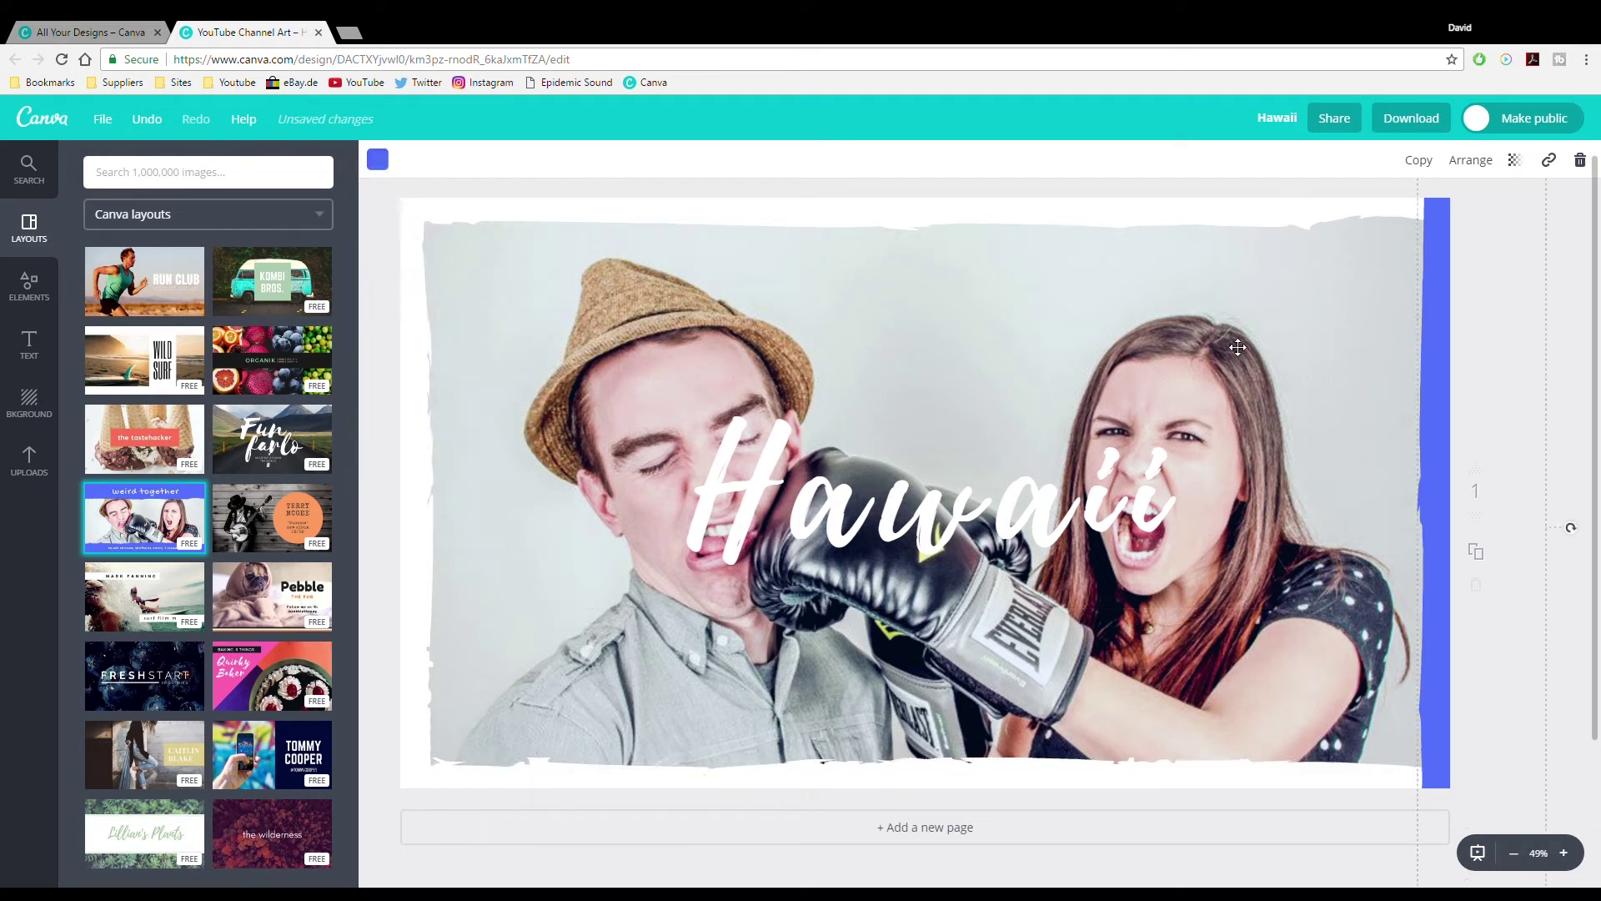
left_click(377, 160)
left_click(524, 389)
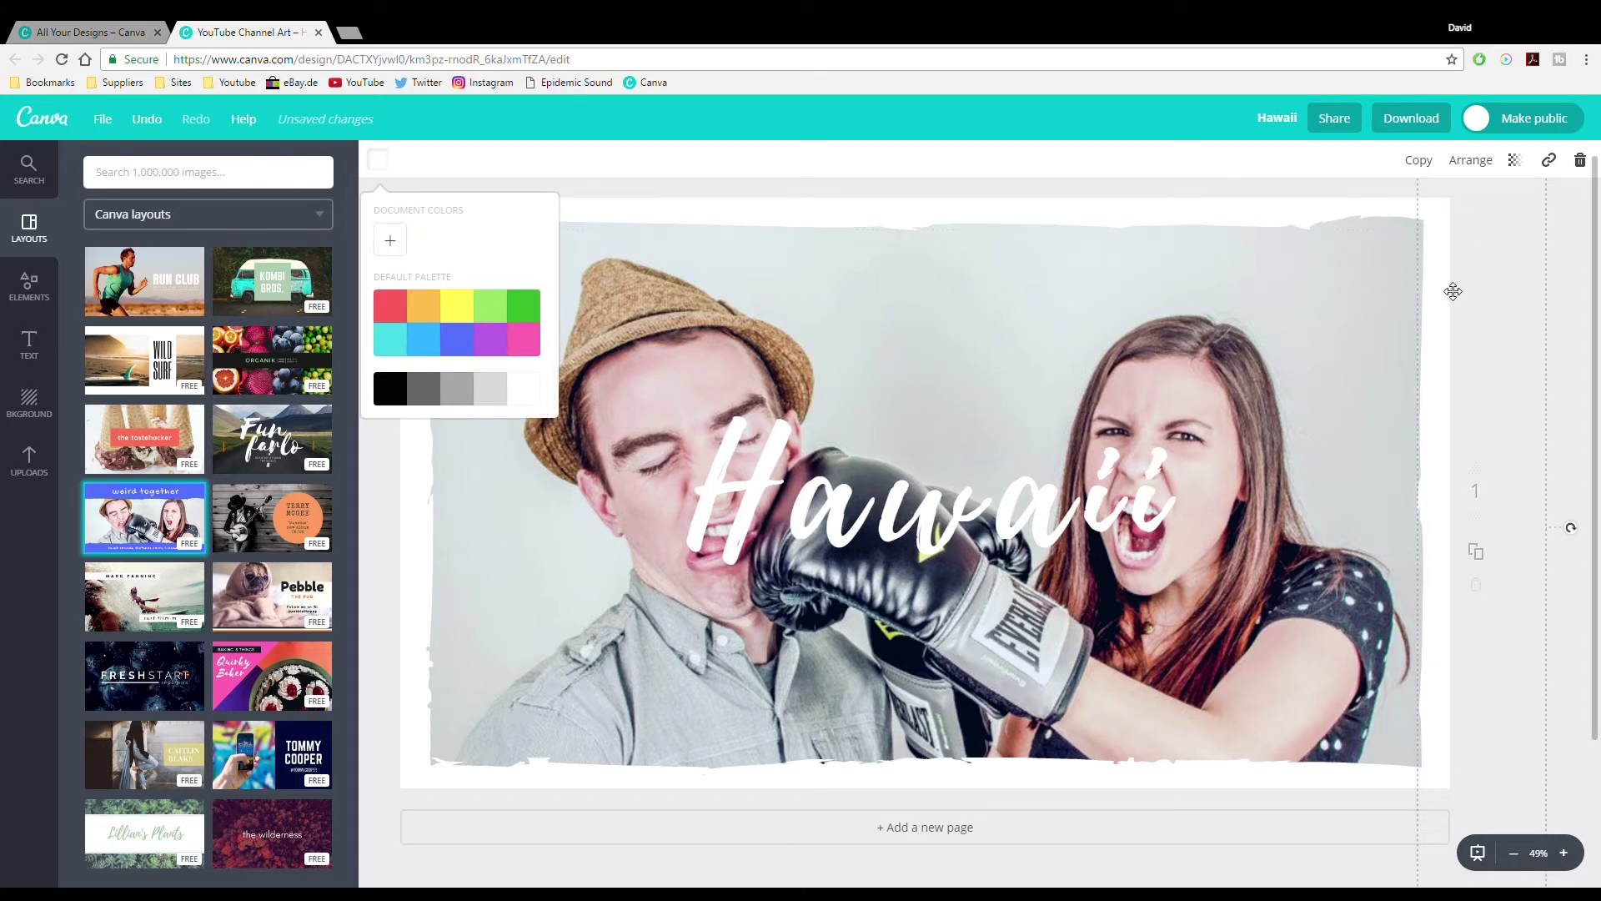
left_click(373, 572)
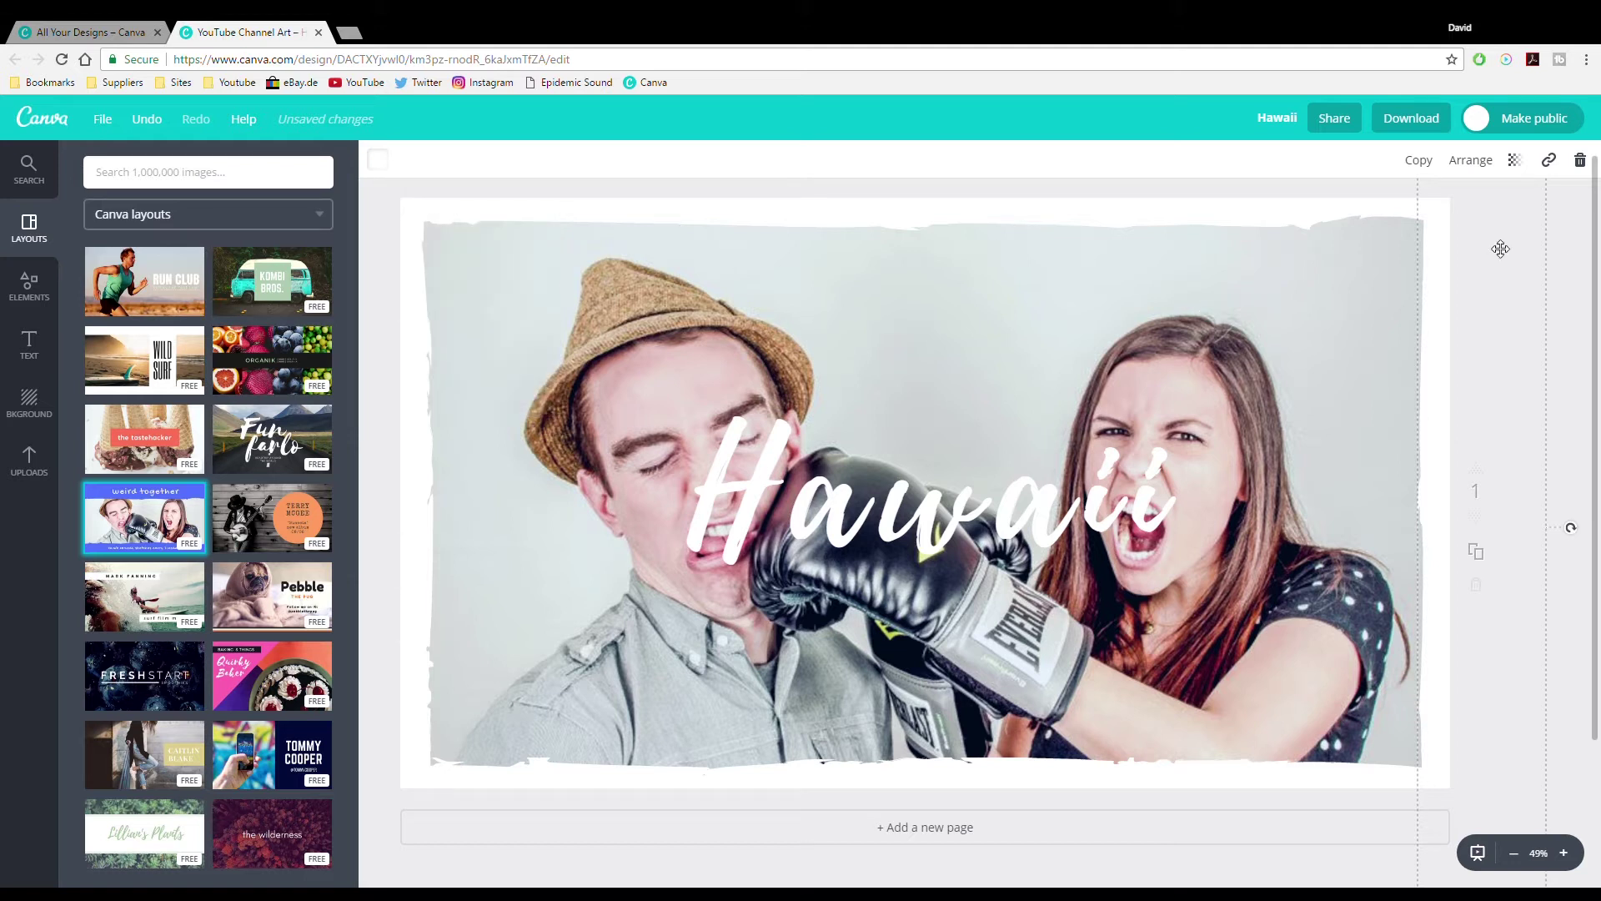
left_click(1467, 286)
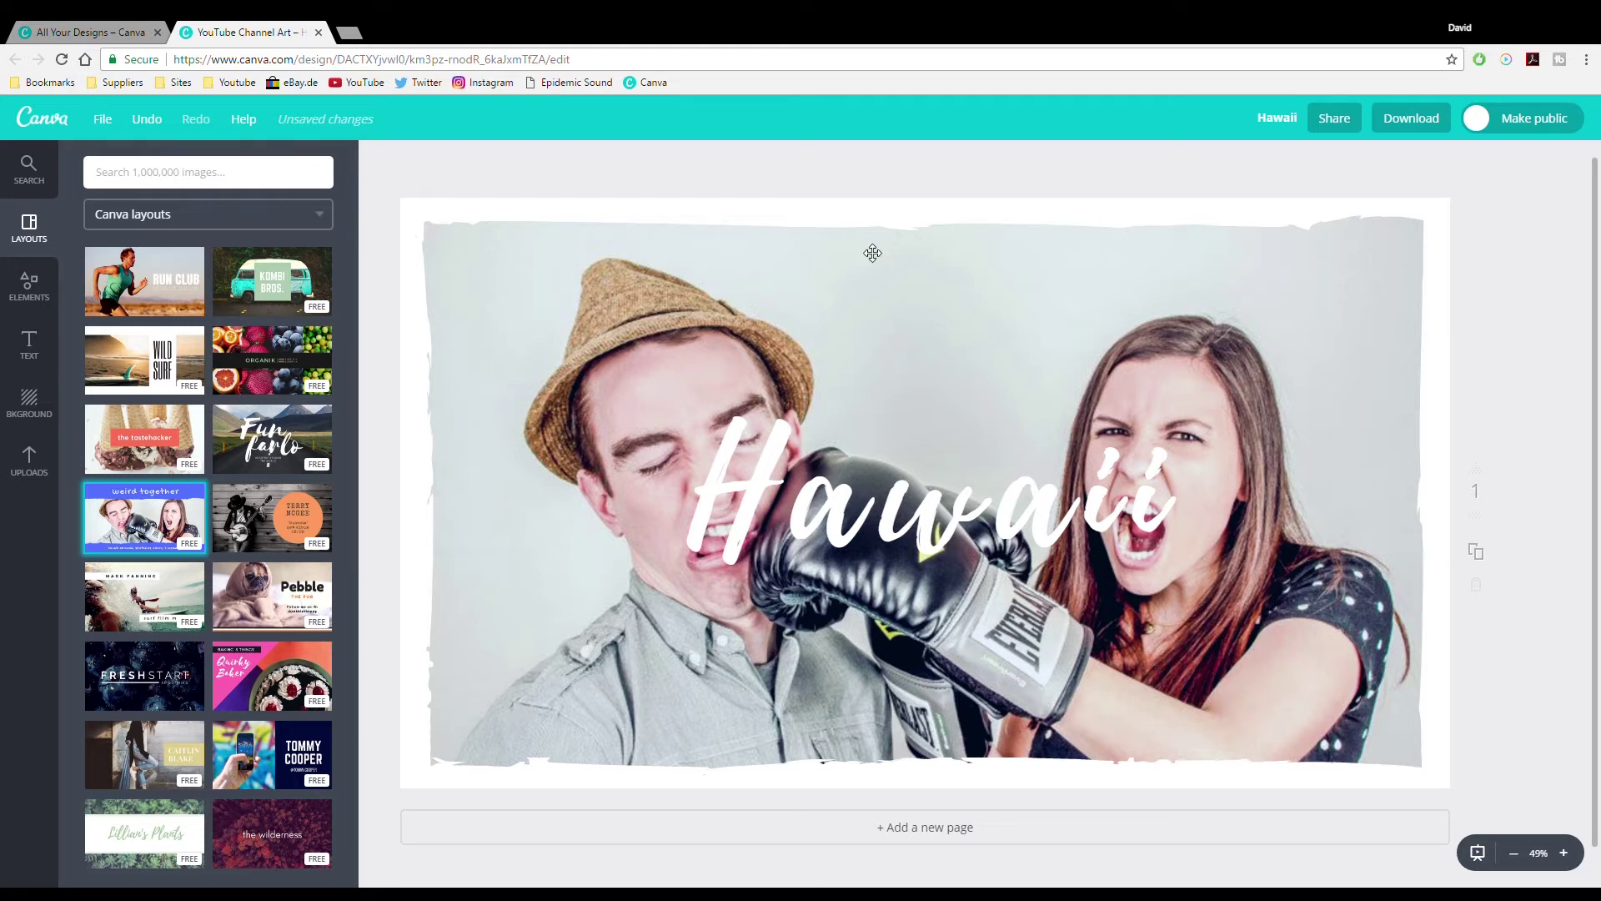
left_click(749, 214)
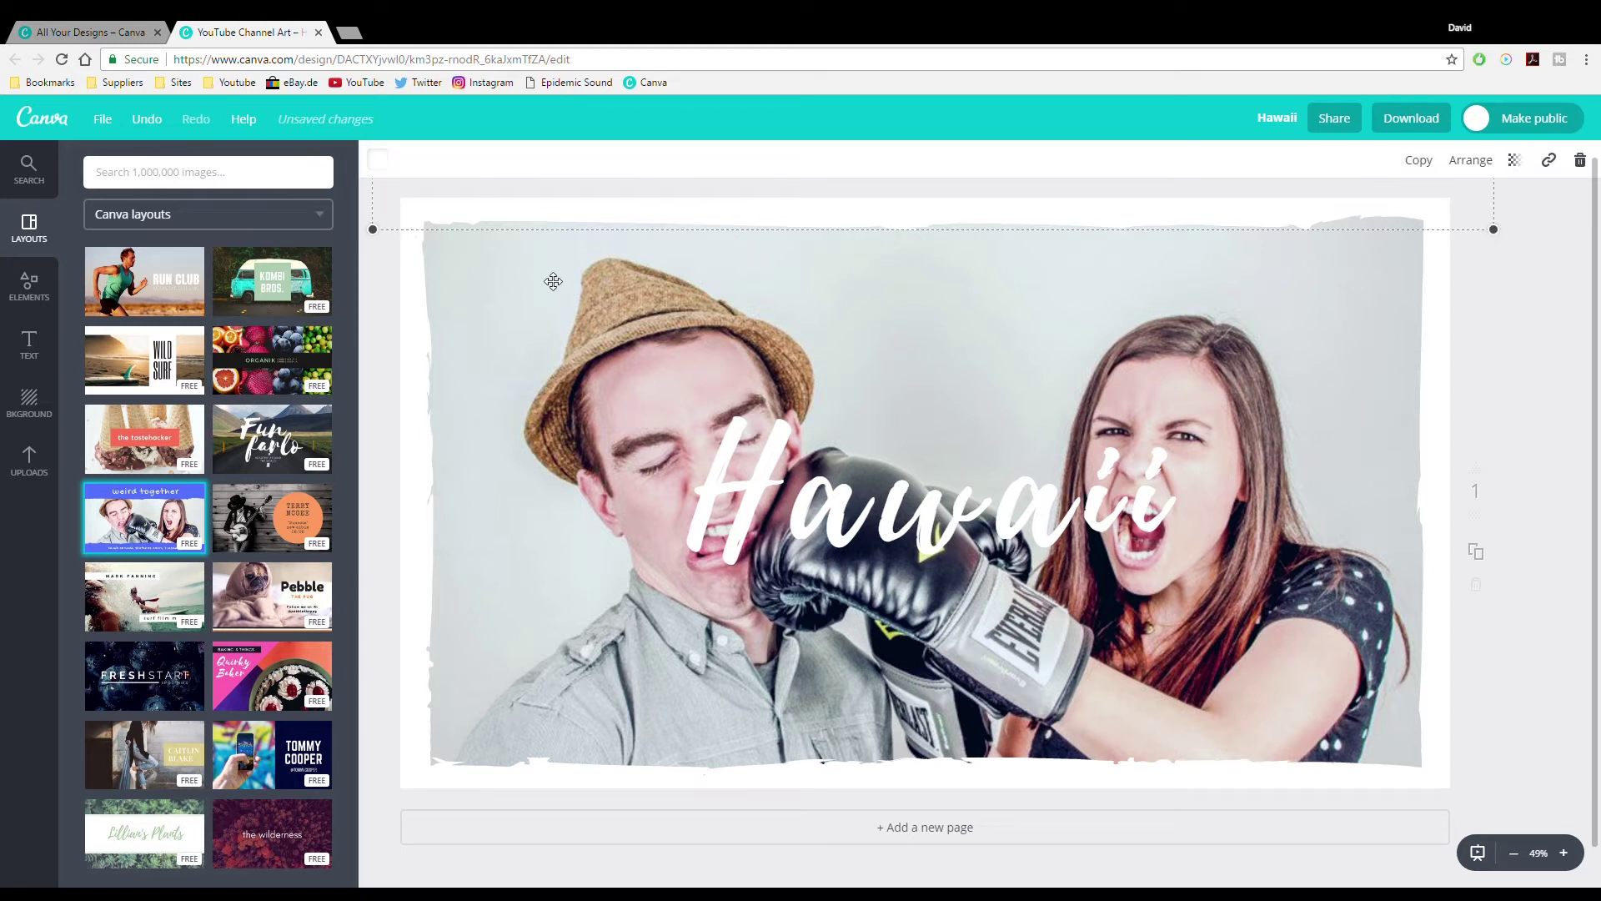
Nudge the top, left, bottom and right torn-edge strips a few pixels outward
left_click_drag(553, 281, 553, 274)
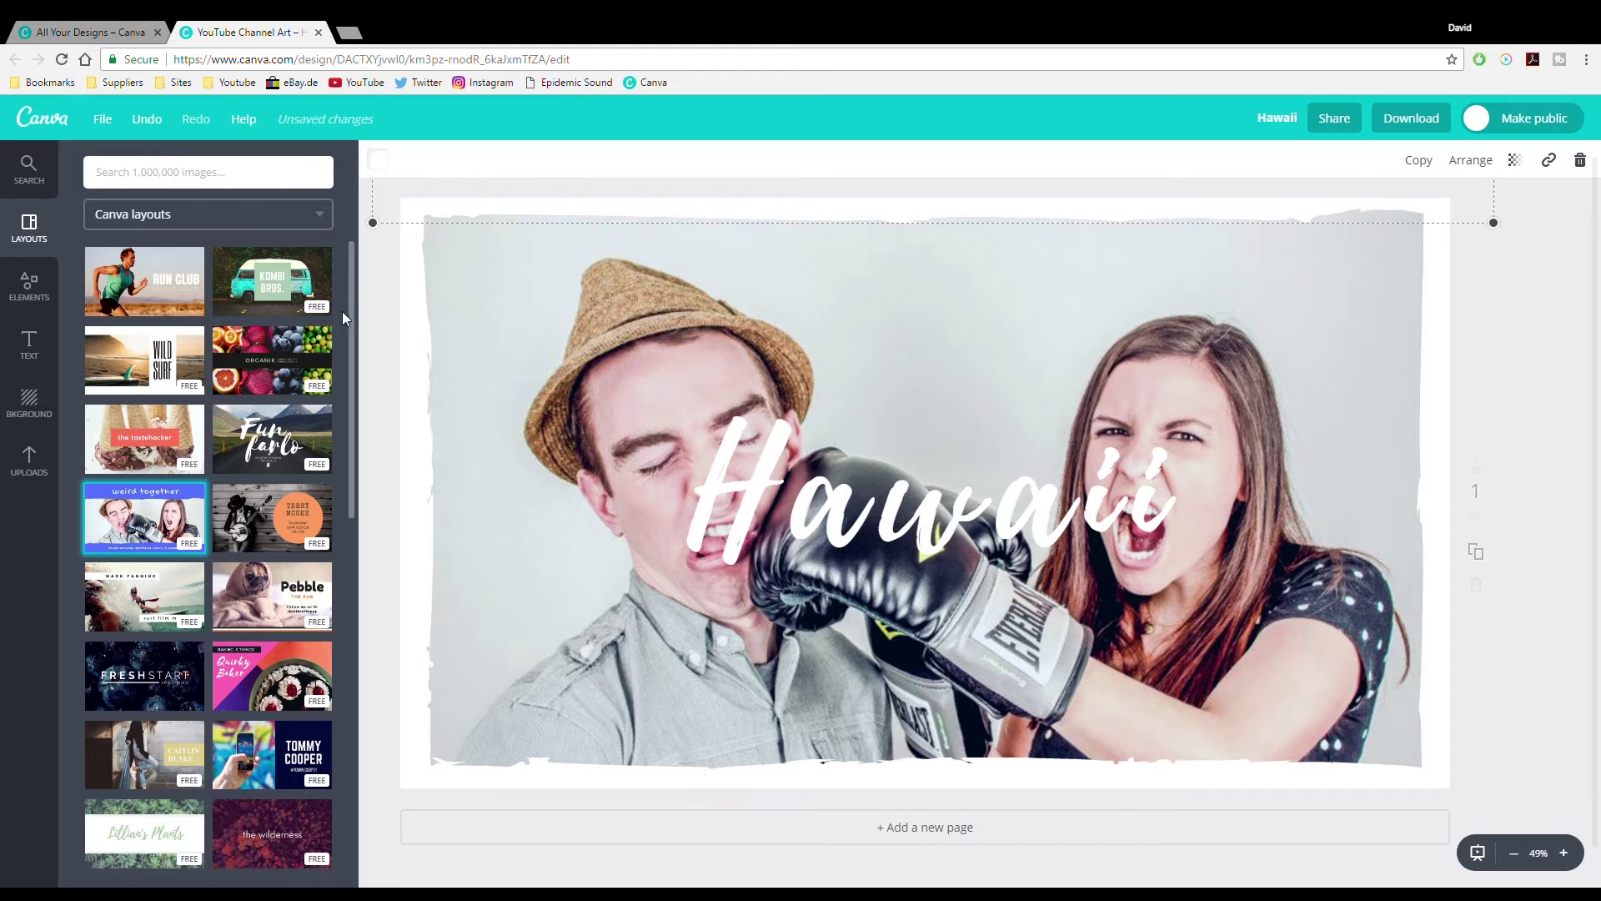
left_click_drag(433, 383, 426, 384)
left_click_drag(735, 796, 735, 797)
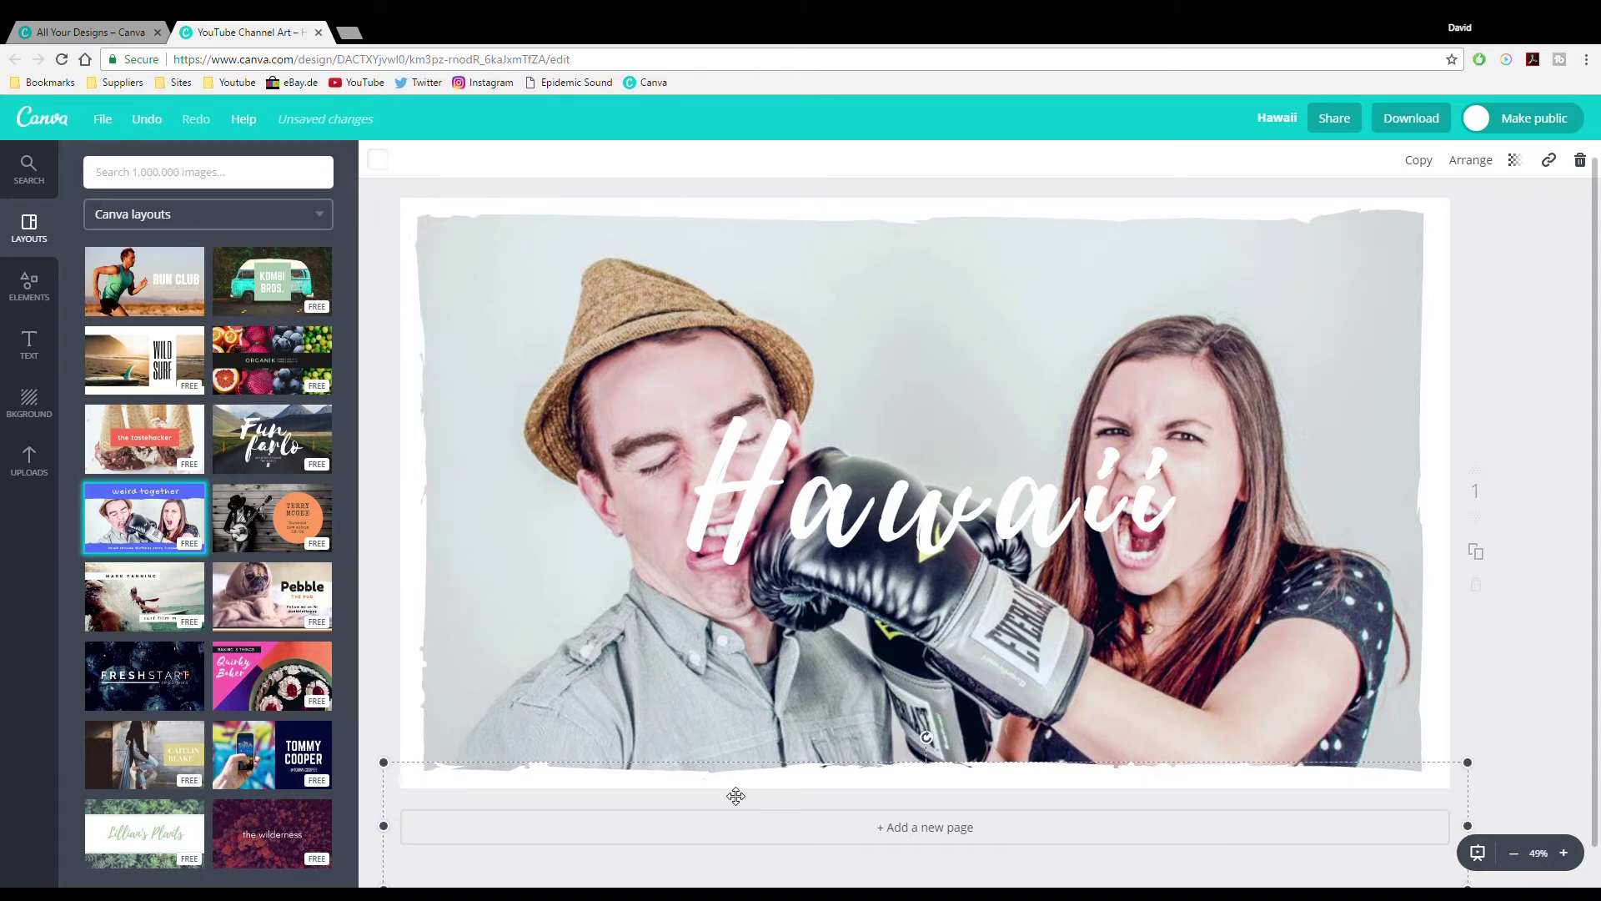
left_click(1452, 484)
key("Right")
key("Right")
key("Right")
key("Right")
key("Right")
key("Right")
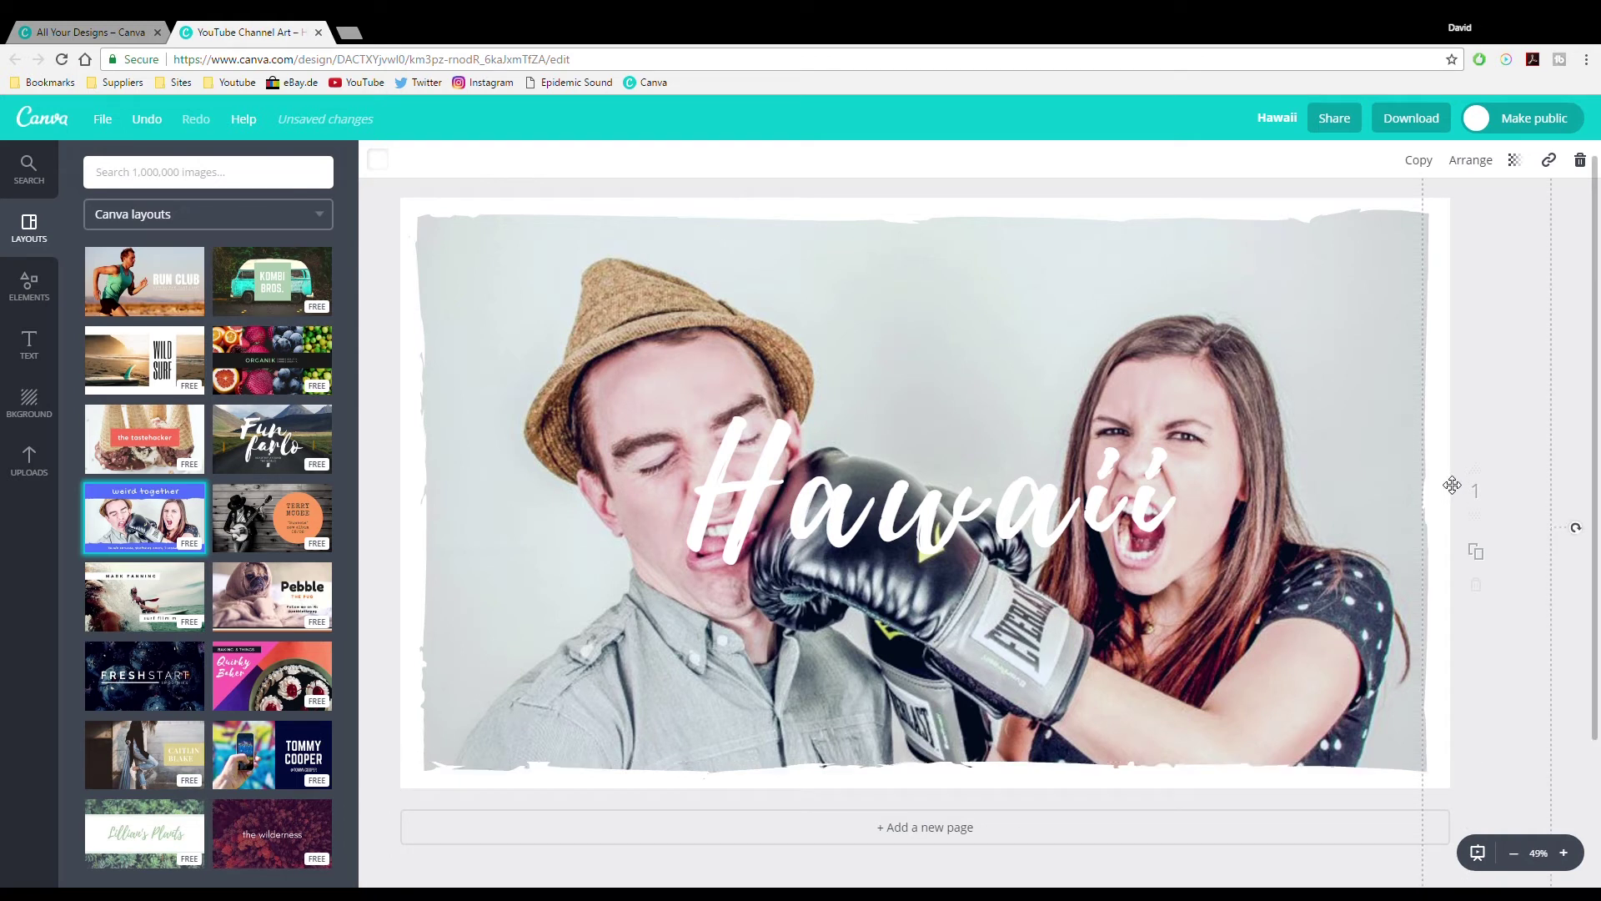
key("Right")
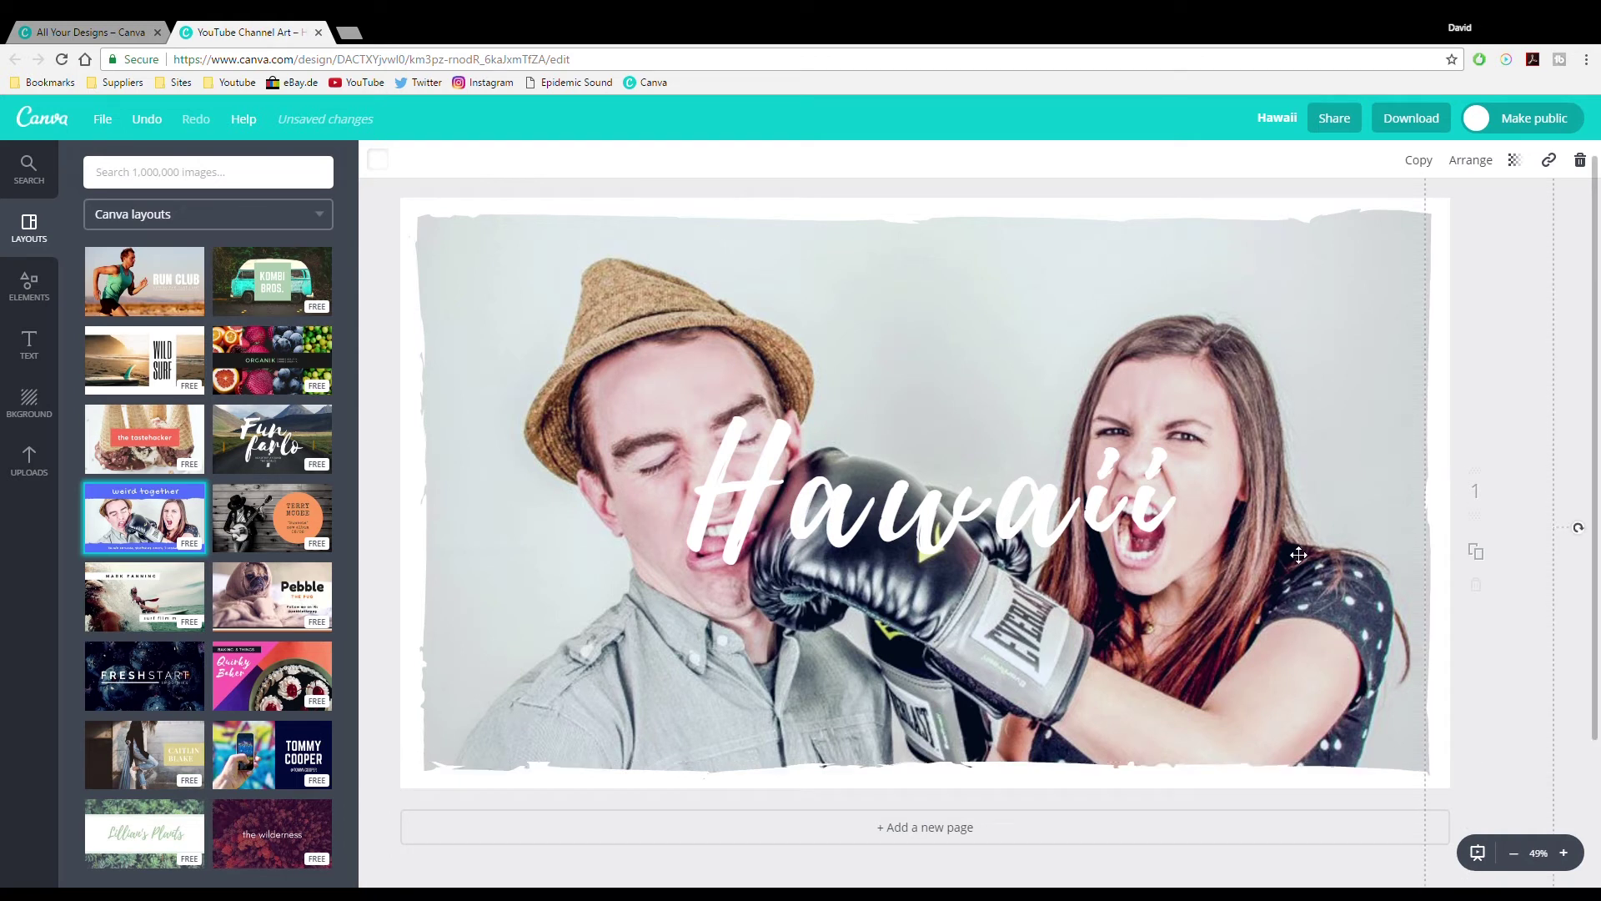
left_click(376, 477)
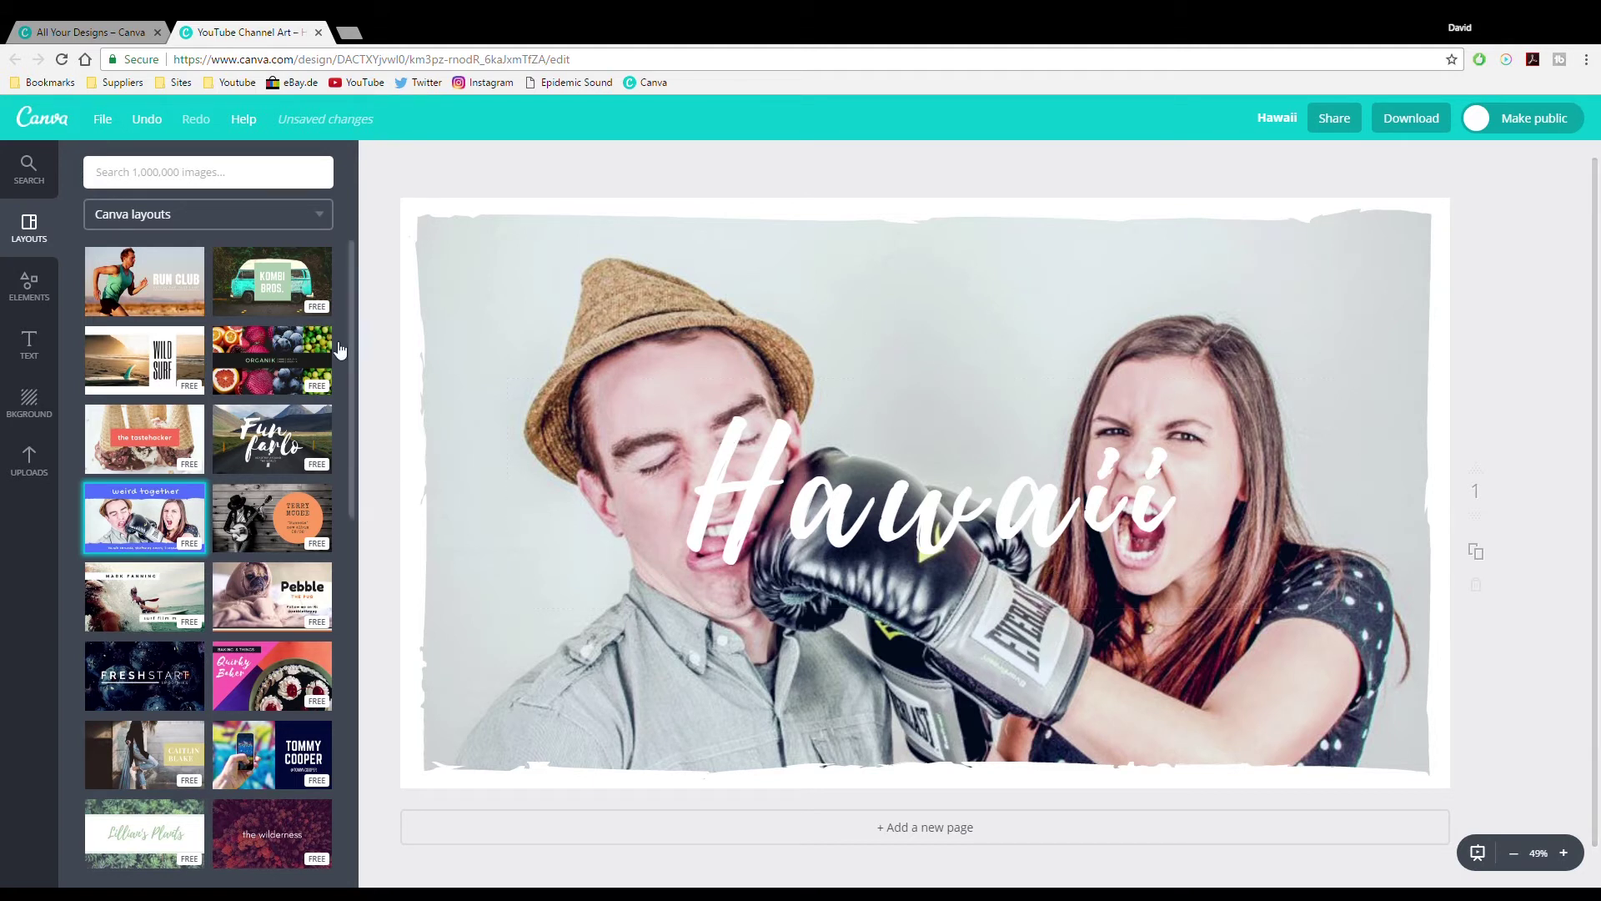
left_click(29, 461)
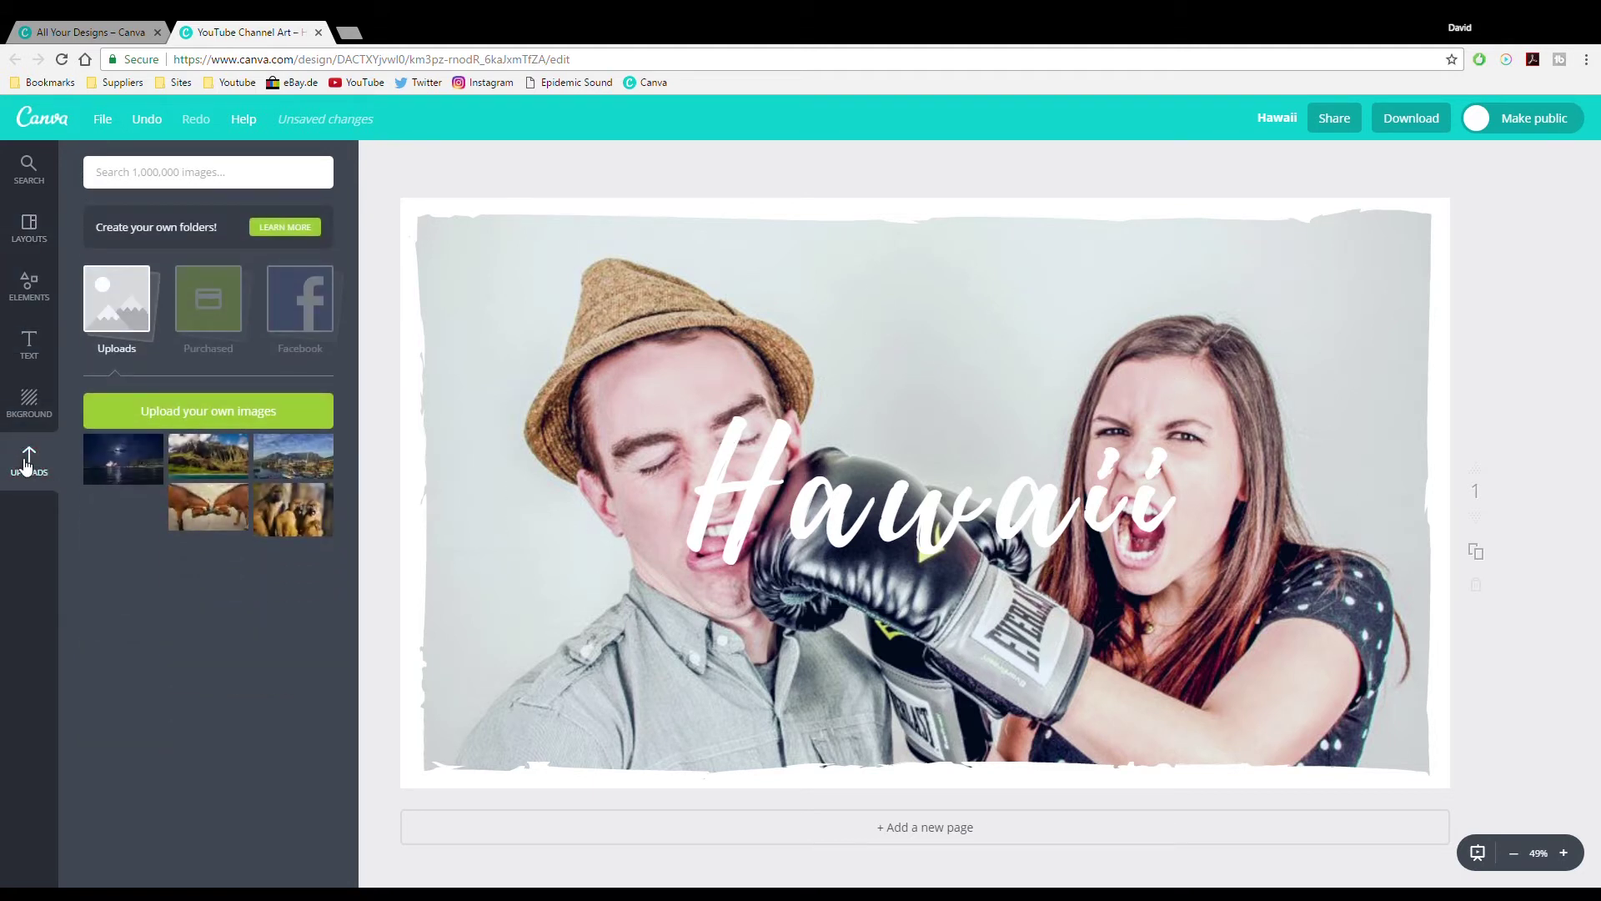
Drop the uploaded mountain coastline photo into the frame and confirm its crop
left_click_drag(226, 465, 627, 364)
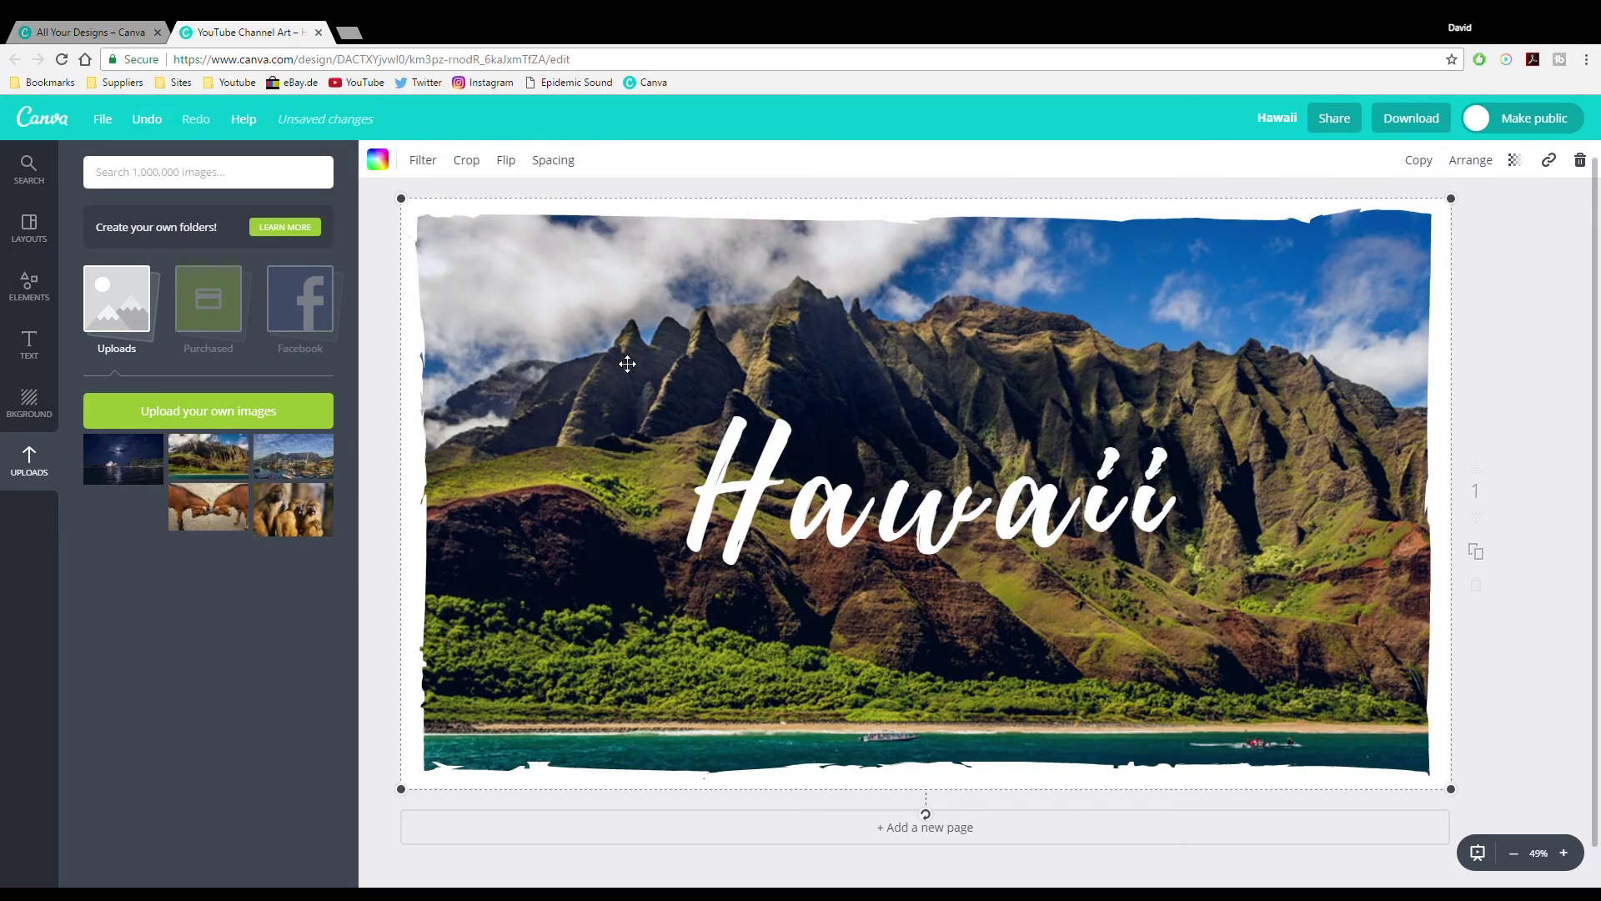
left_click(618, 405)
double_click(592, 327)
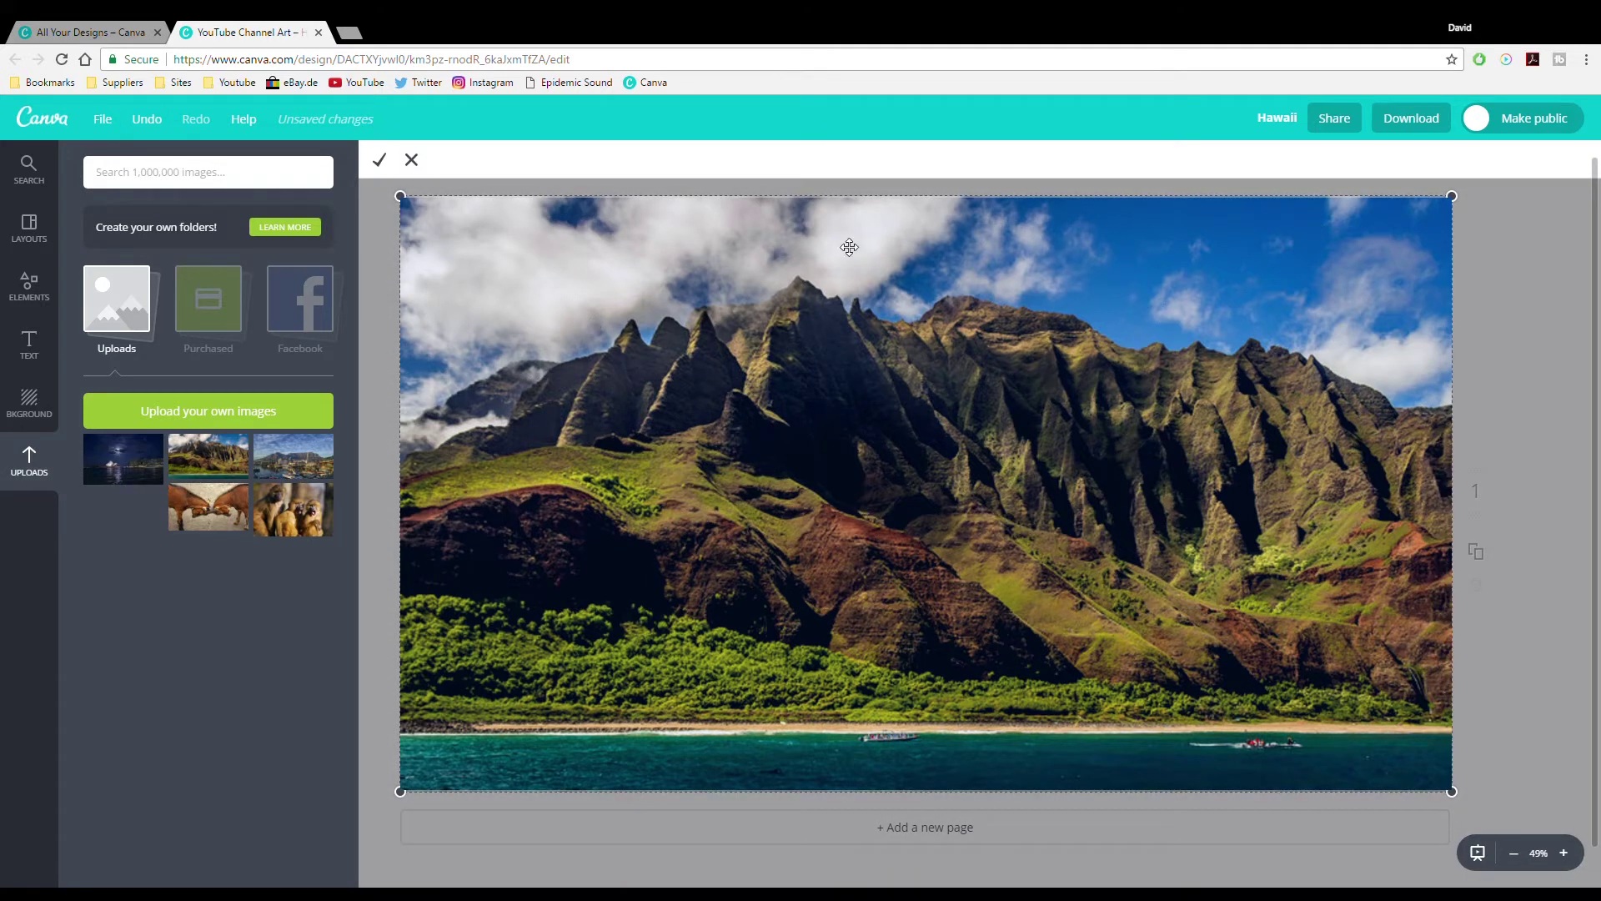
left_click(412, 160)
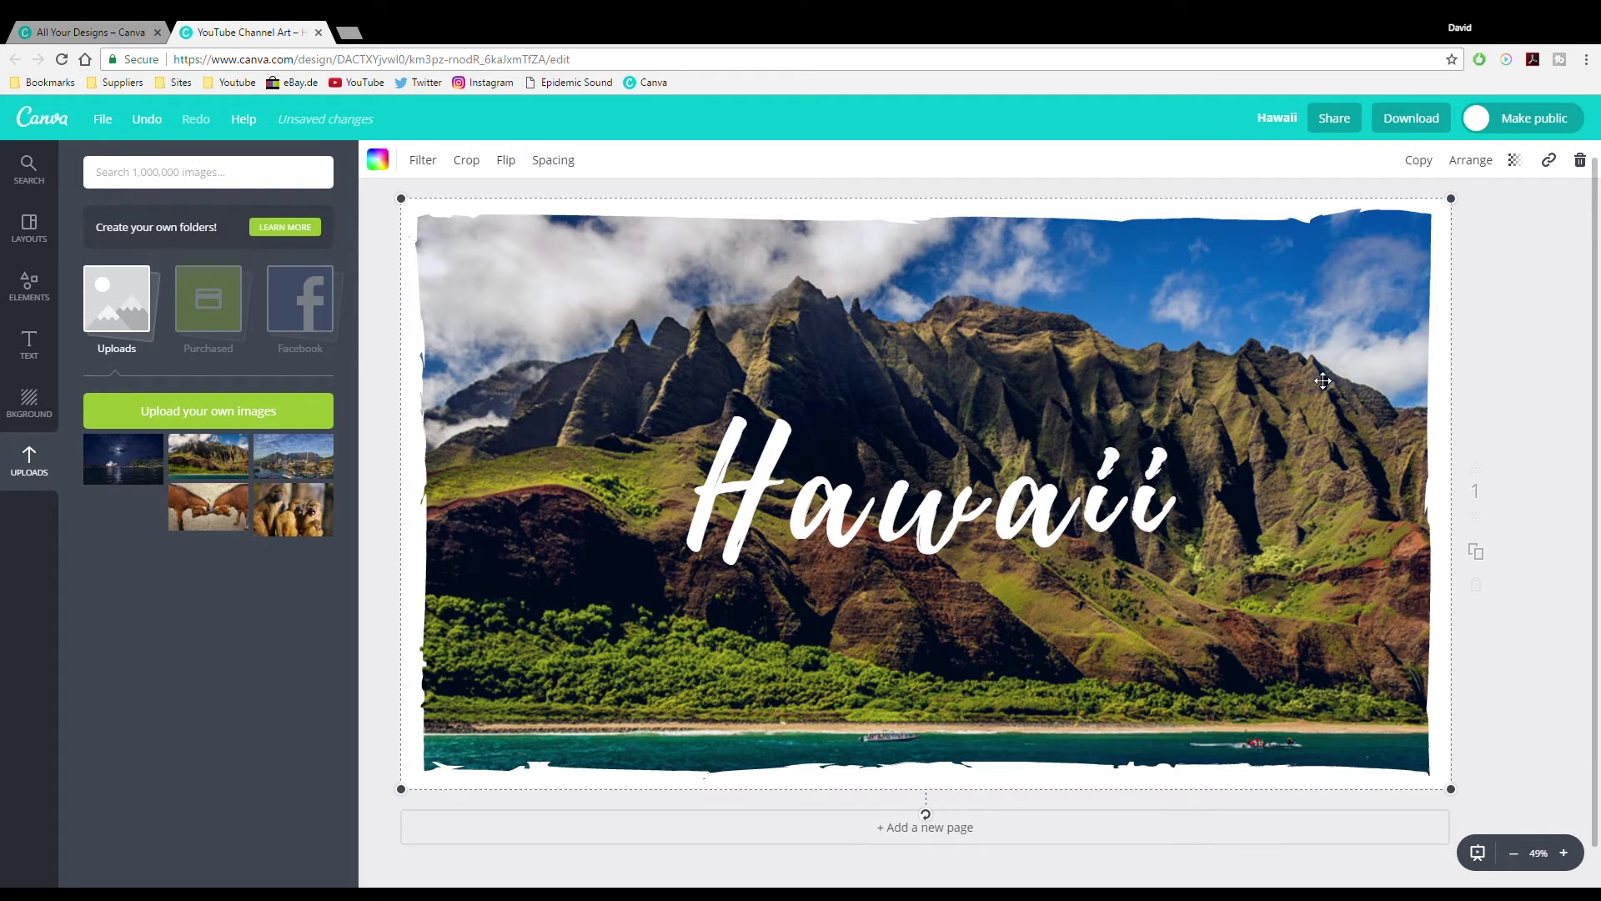
double_click(1349, 340)
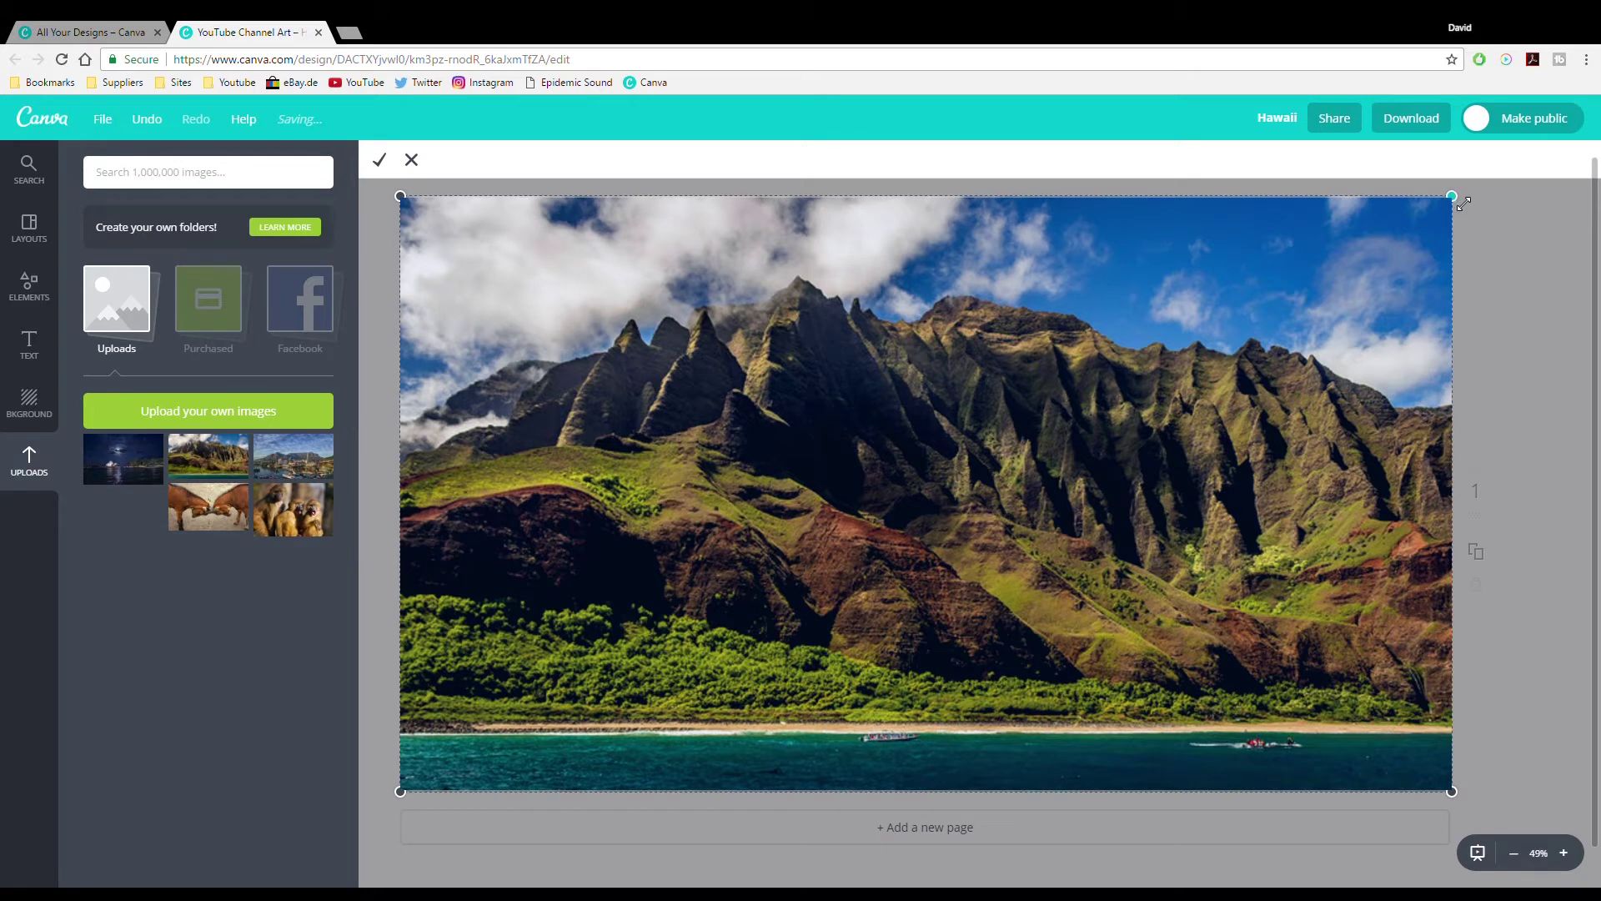
left_click_drag(1451, 194, 1593, 117)
left_click_drag(1227, 368, 1043, 502)
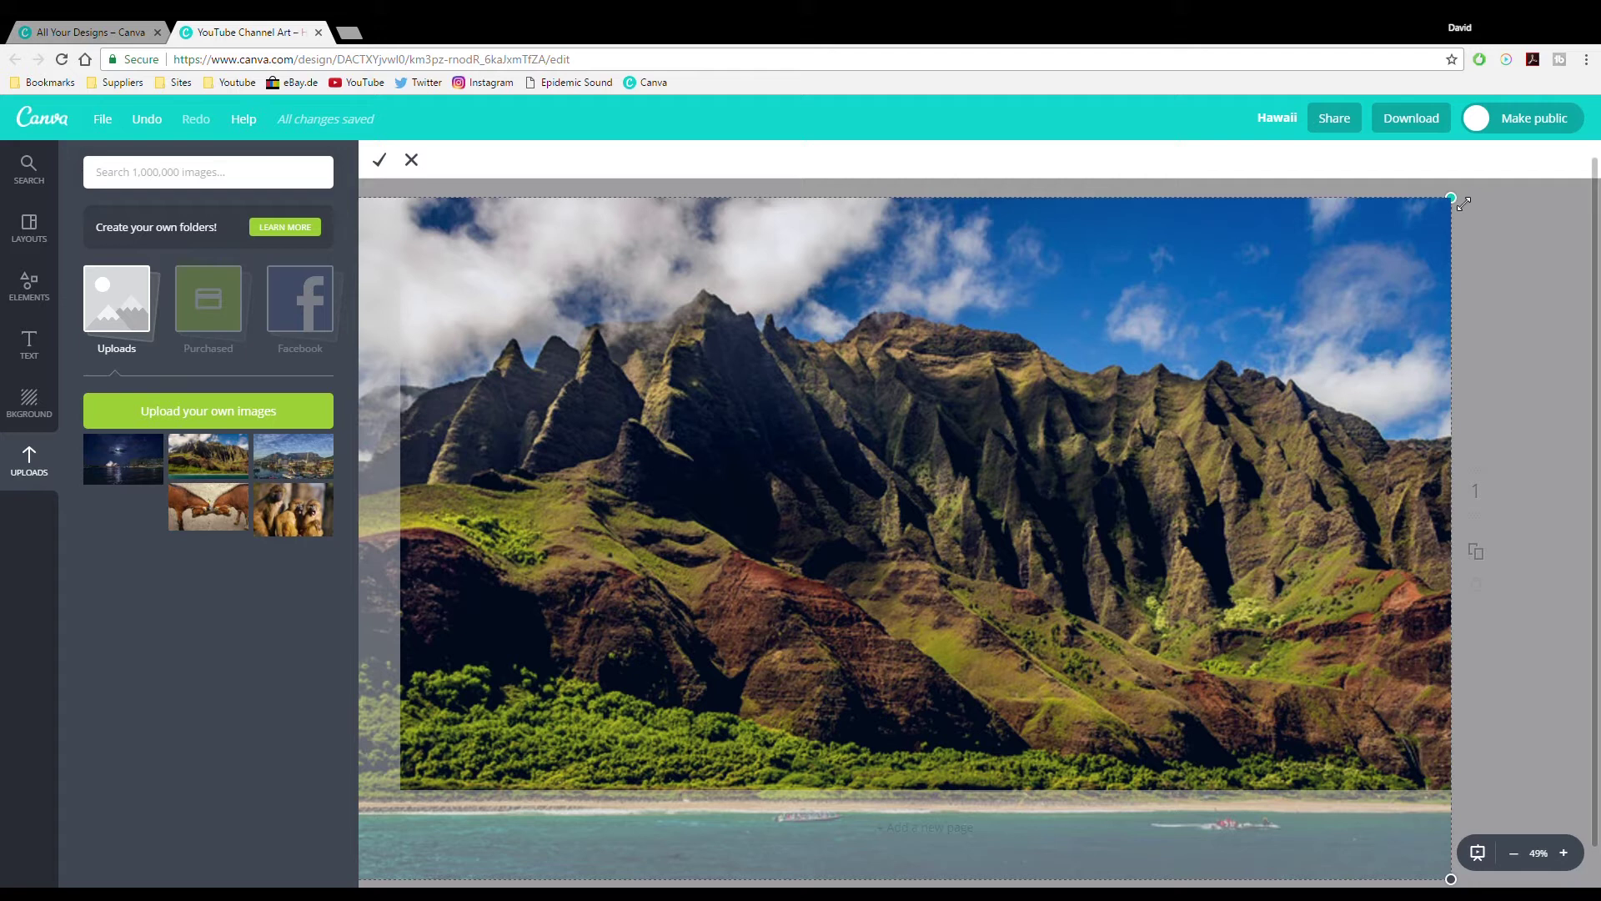
left_click_drag(1451, 198, 1478, 178)
mouse_move(1320, 250)
left_mouse_down()
mouse_move(1308, 214)
mouse_move(1297, 232)
left_mouse_up()
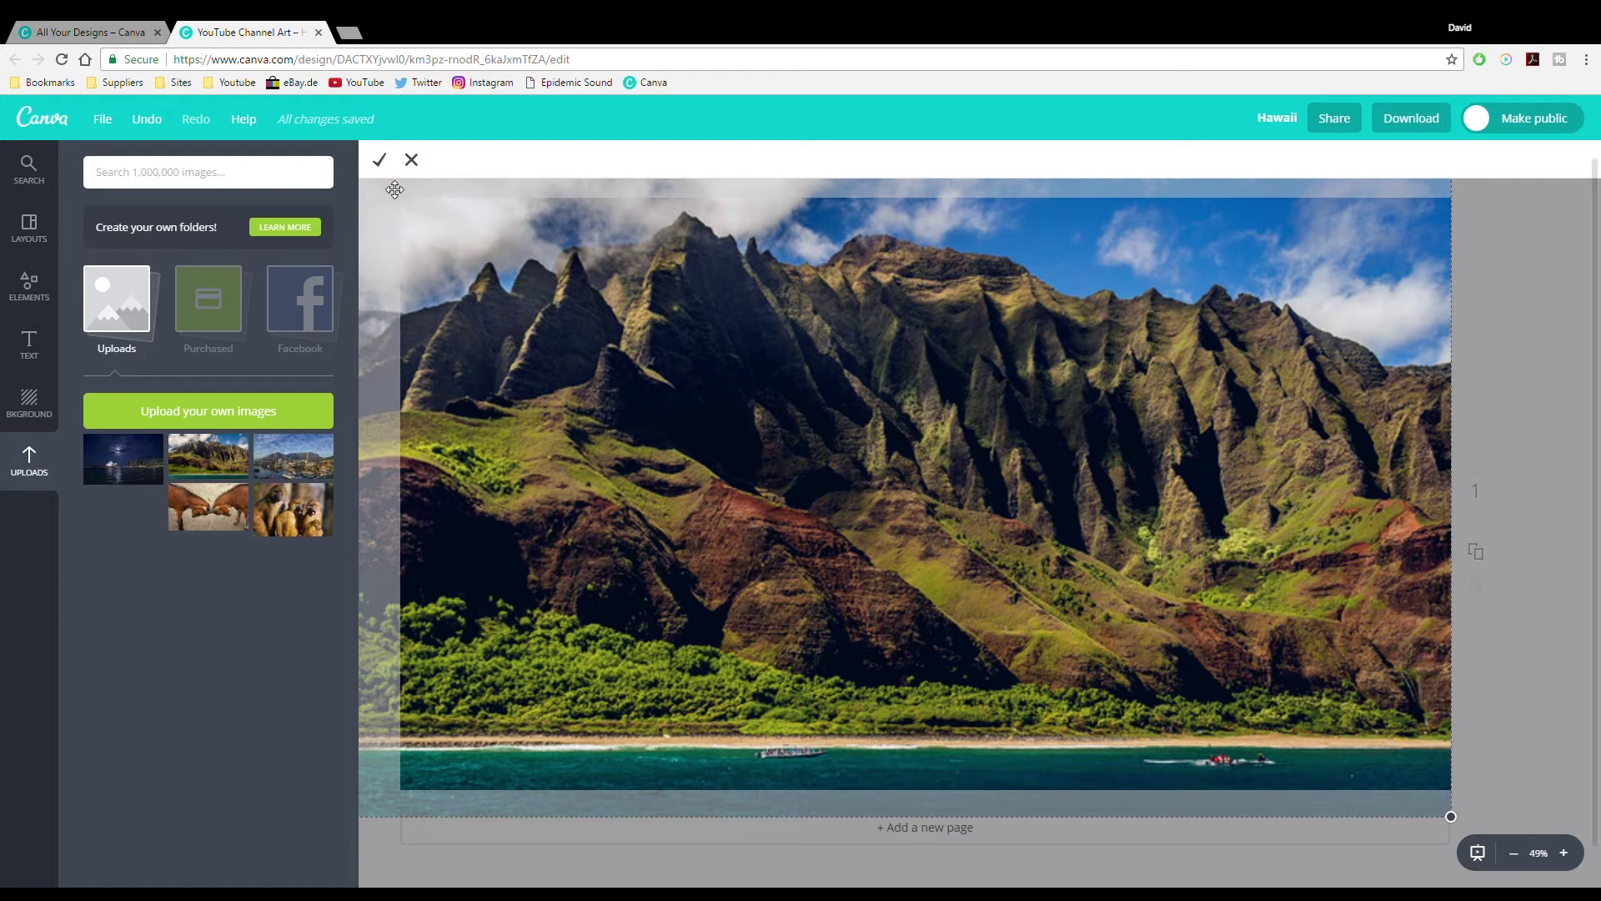
left_click(380, 159)
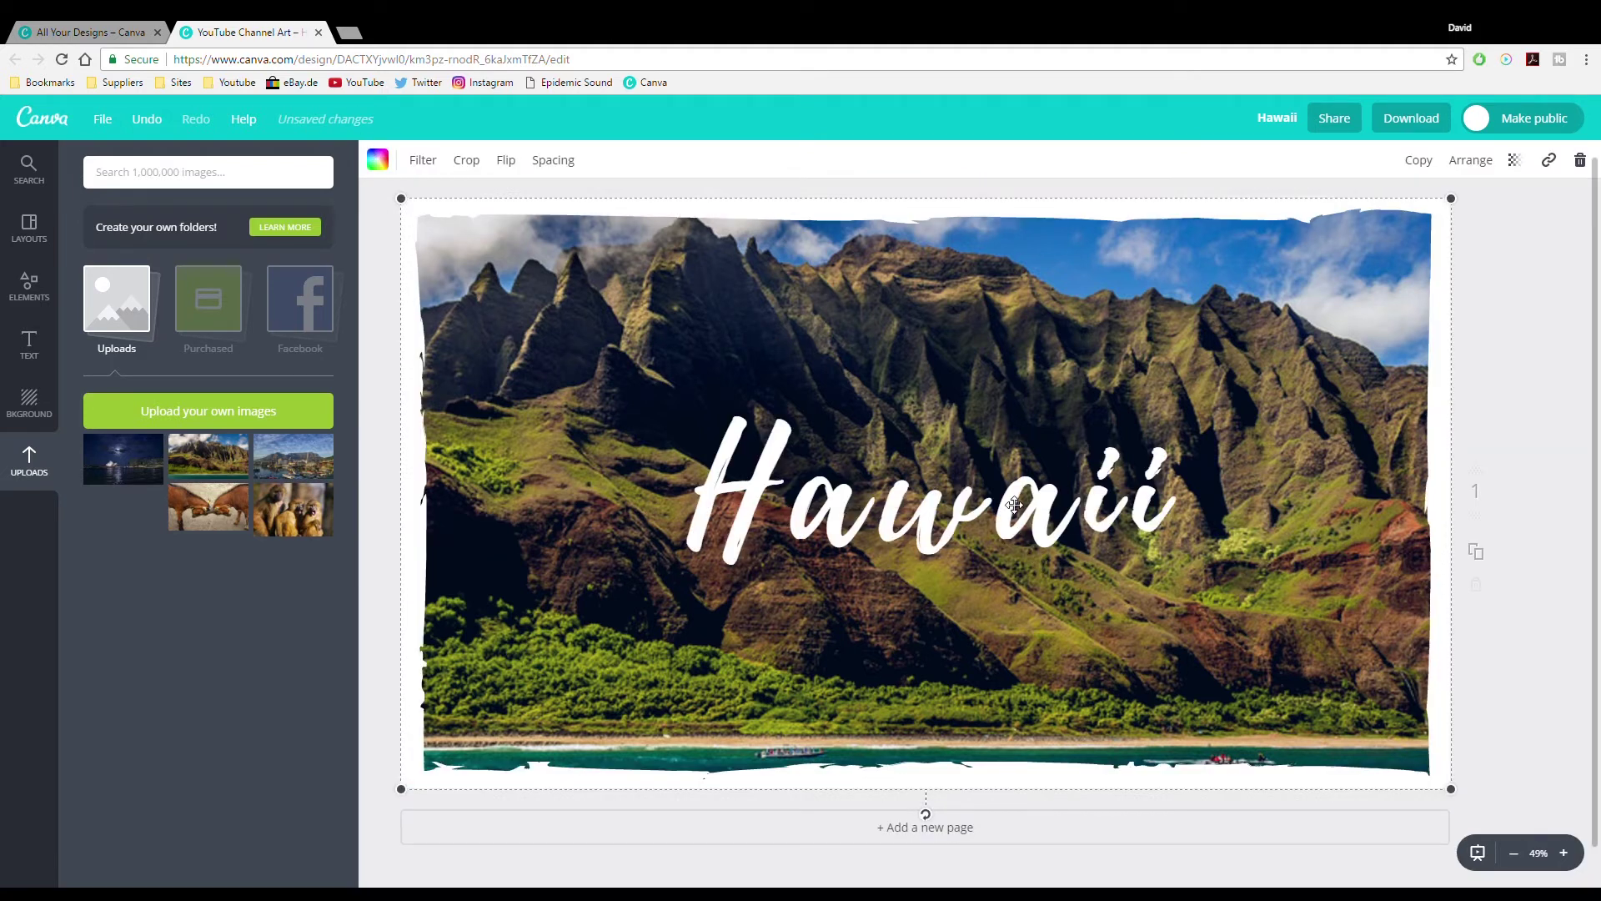
left_click(1161, 419)
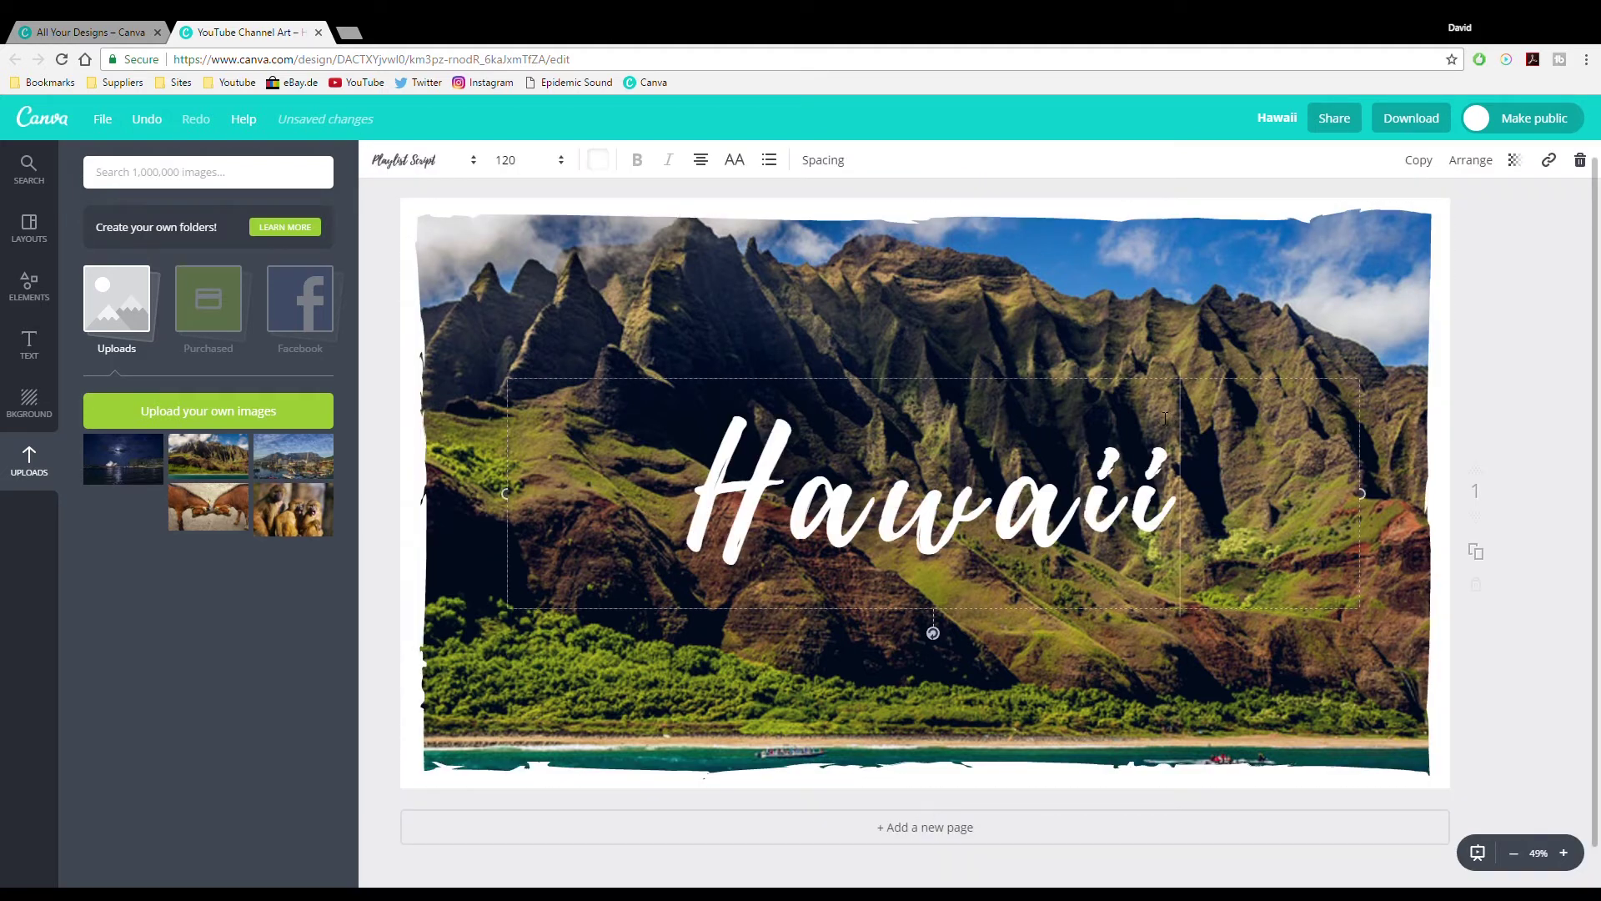
double_click(1226, 298)
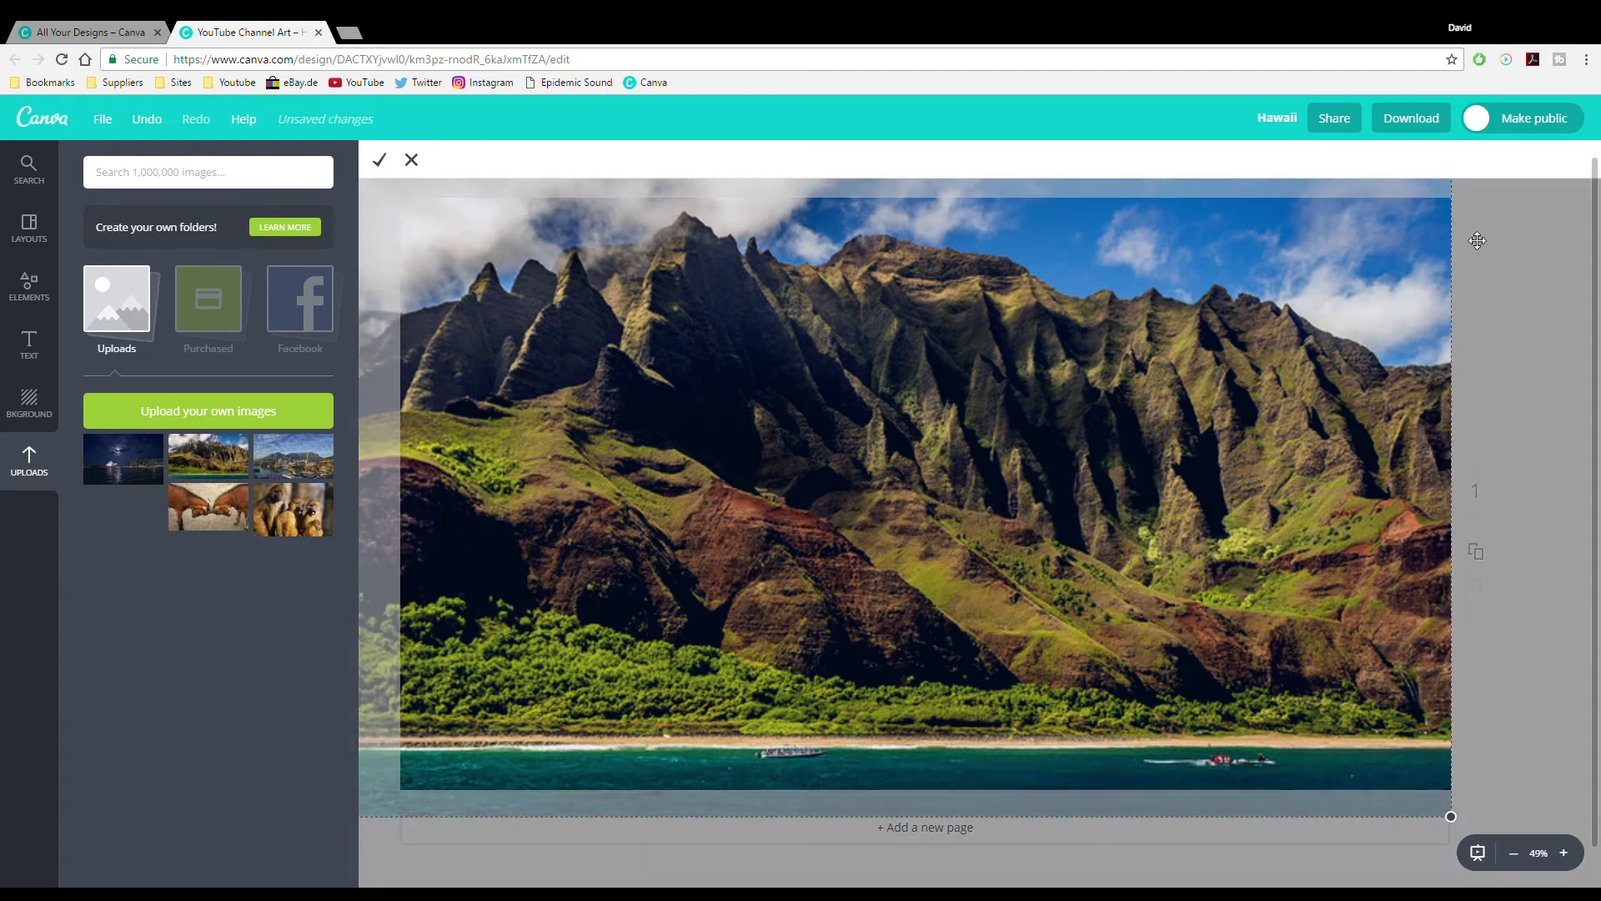
scroll(1598, 321, "down", 2)
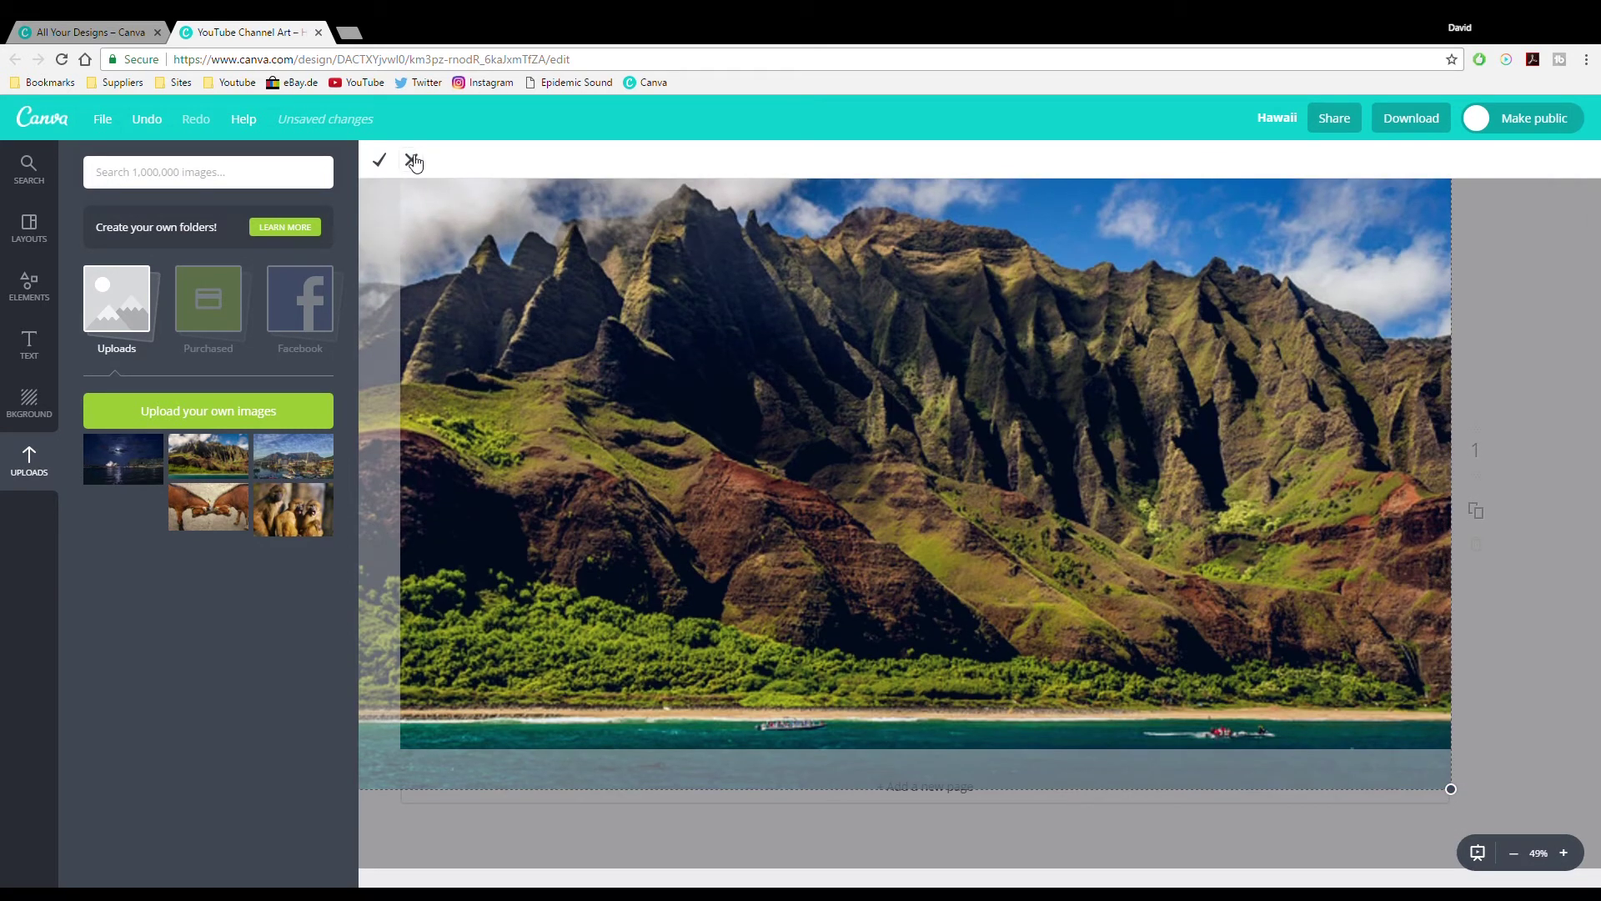
left_click(412, 160)
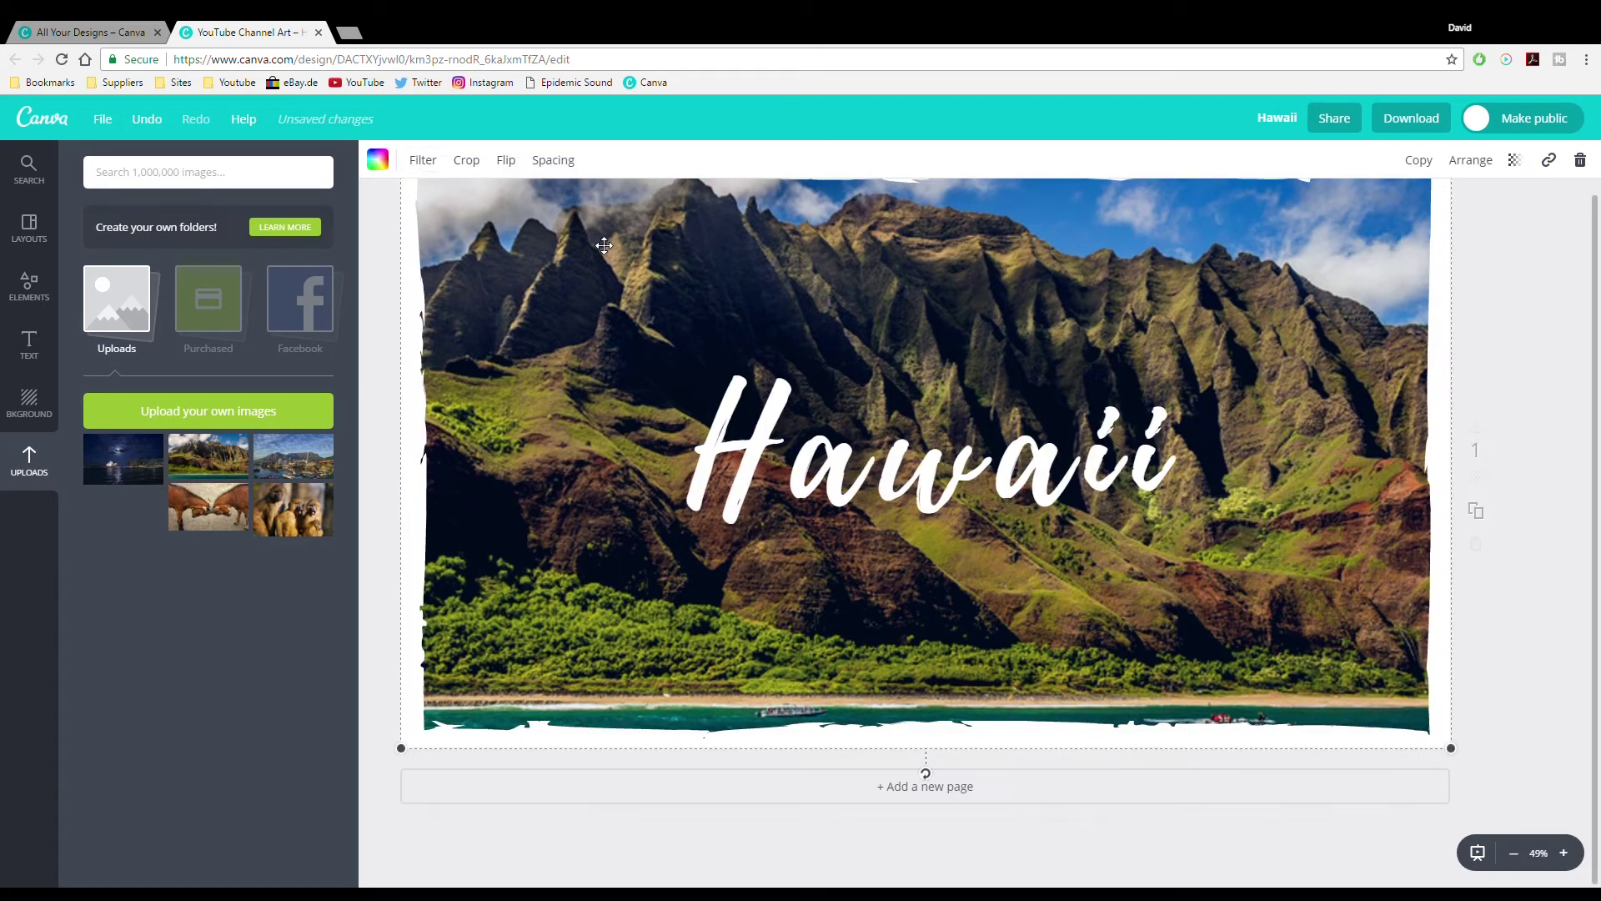
scroll(1598, 498, "up", 2)
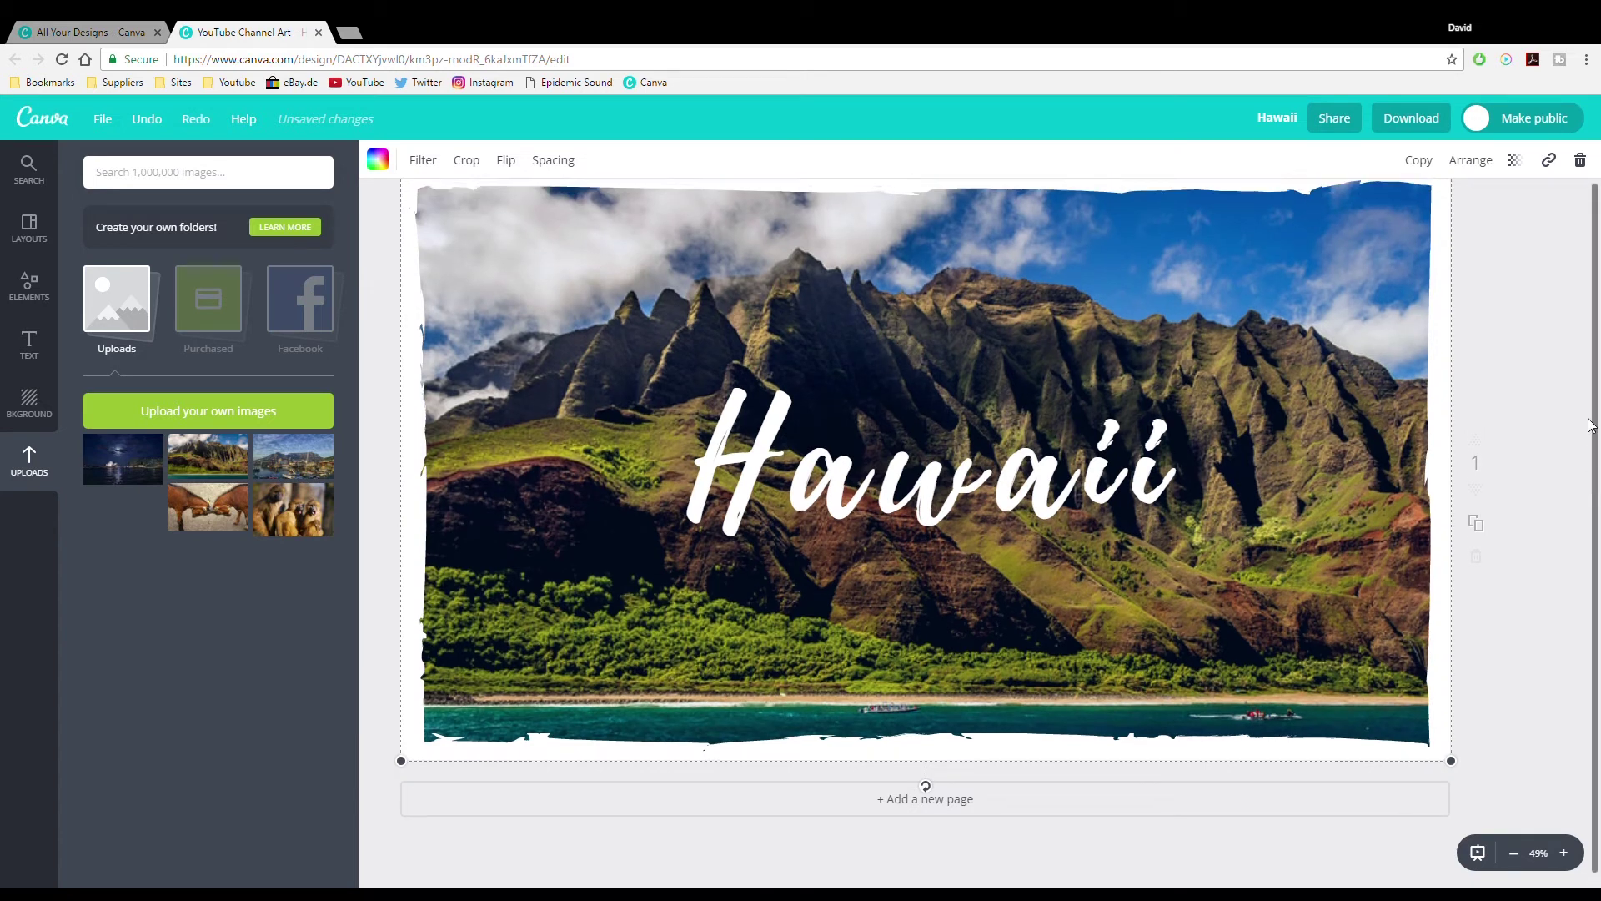
double_click(1047, 498)
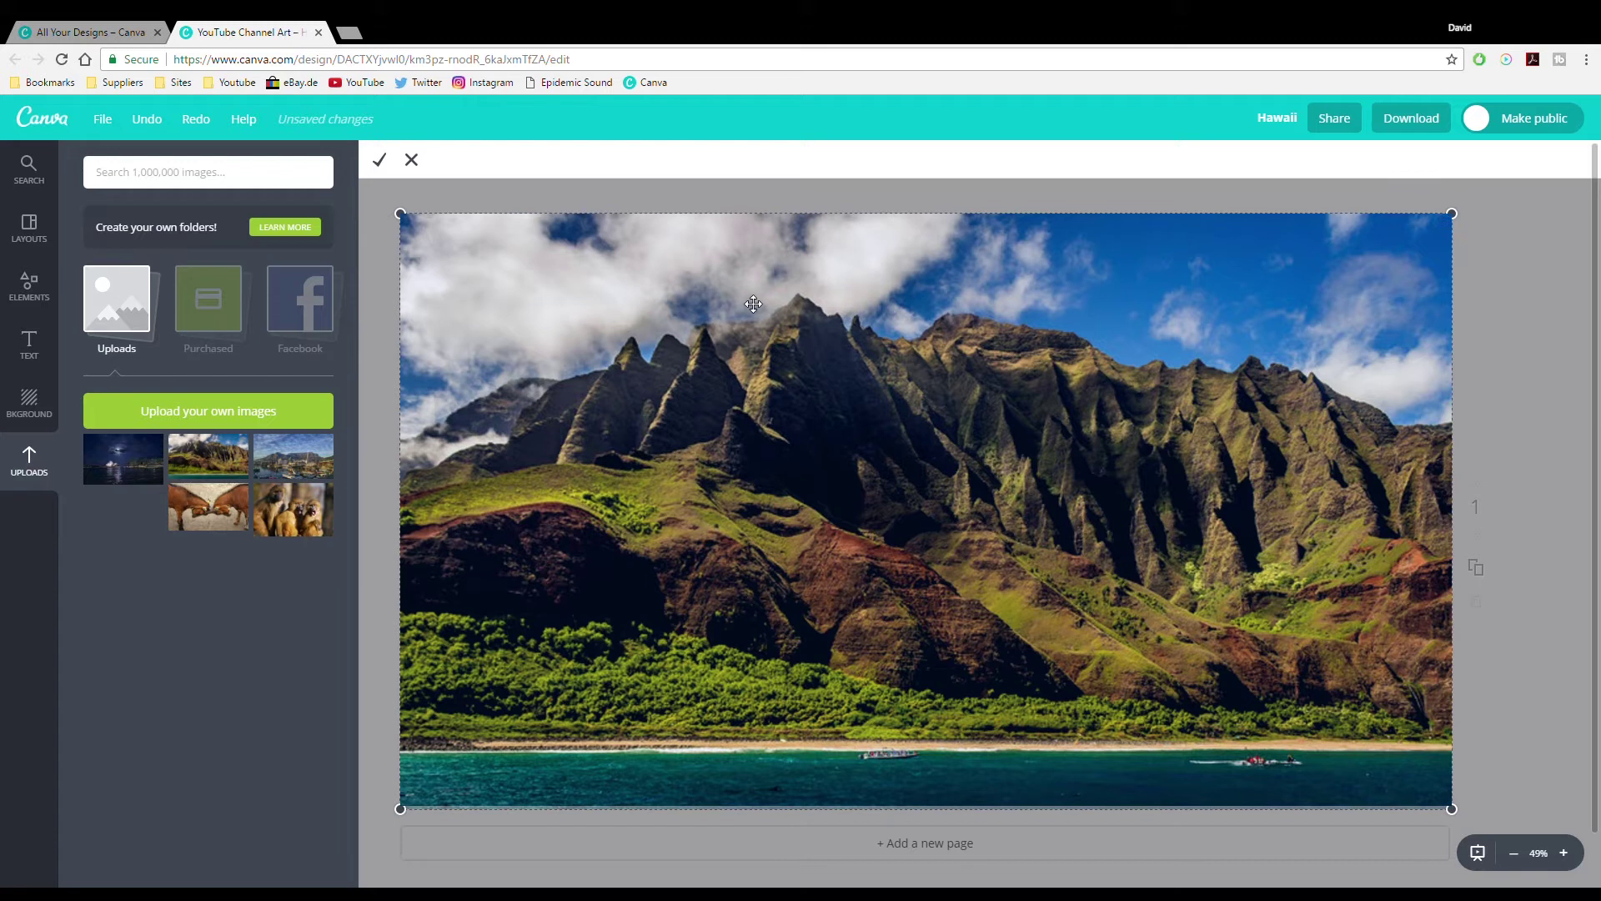
left_click(379, 160)
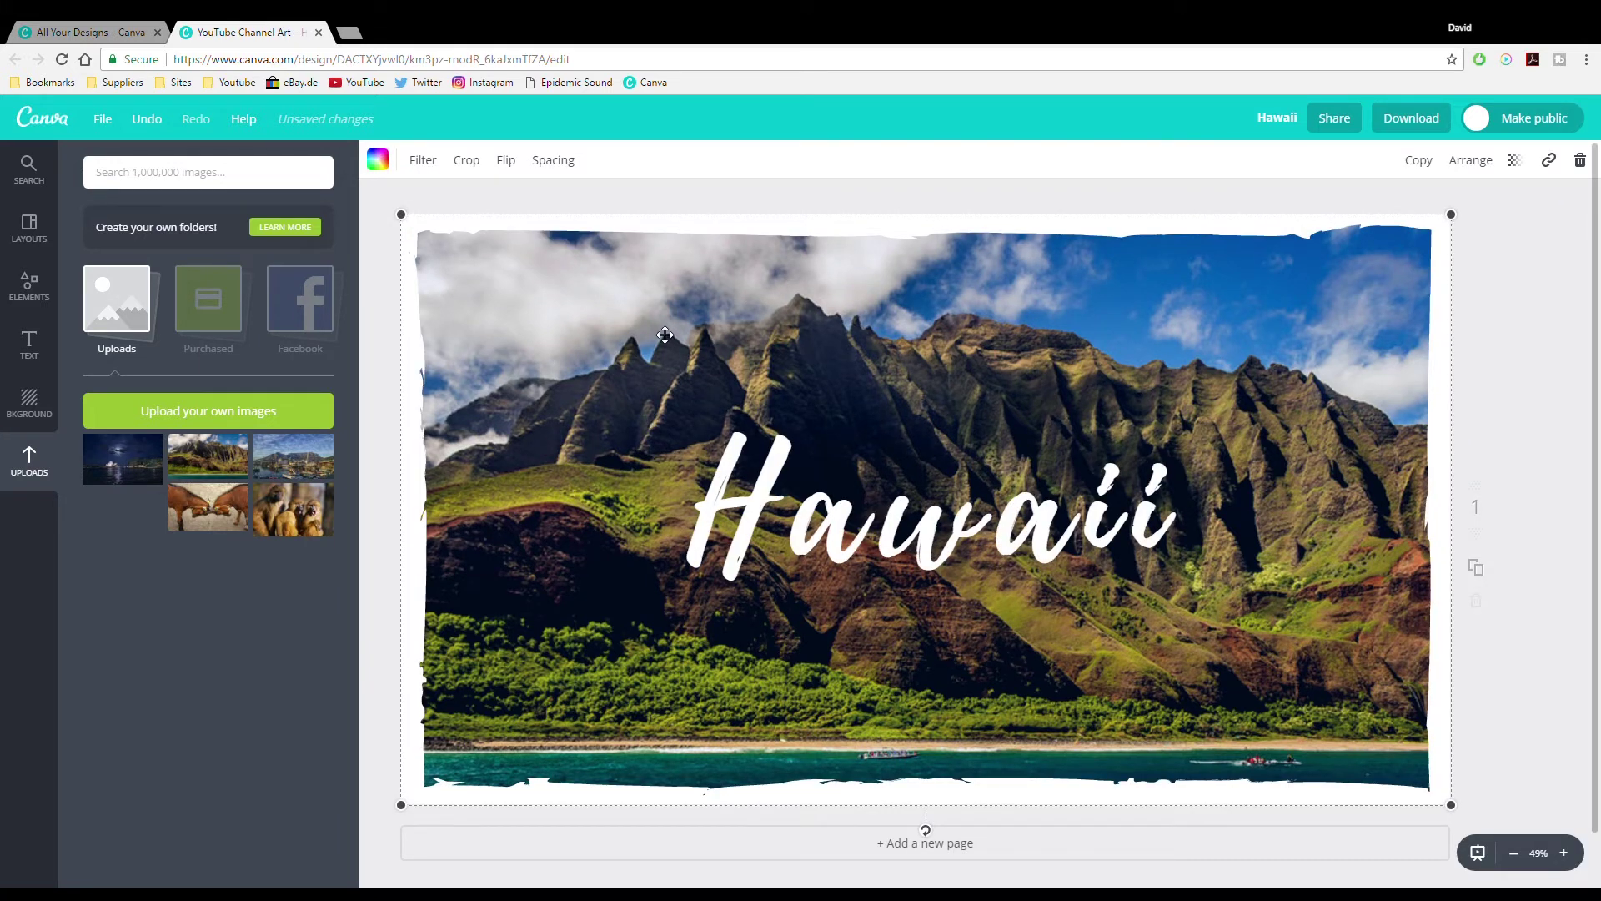
Remove the Edge filter, try contrast +44 on the photo, then reset contrast to 0
left_click(422, 160)
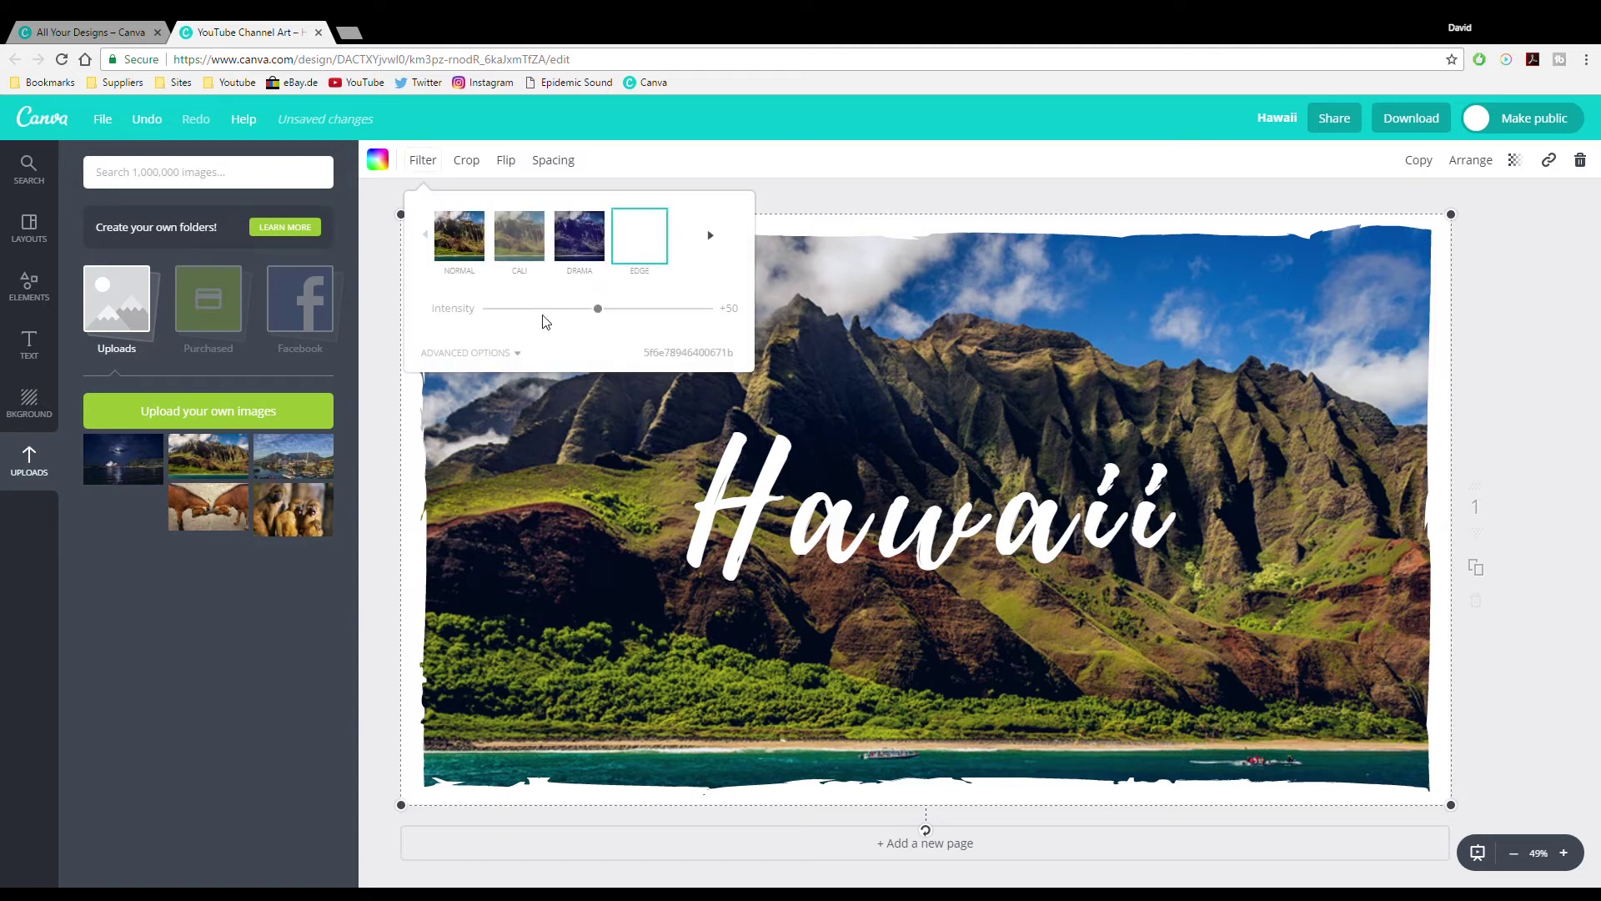
left_click(455, 252)
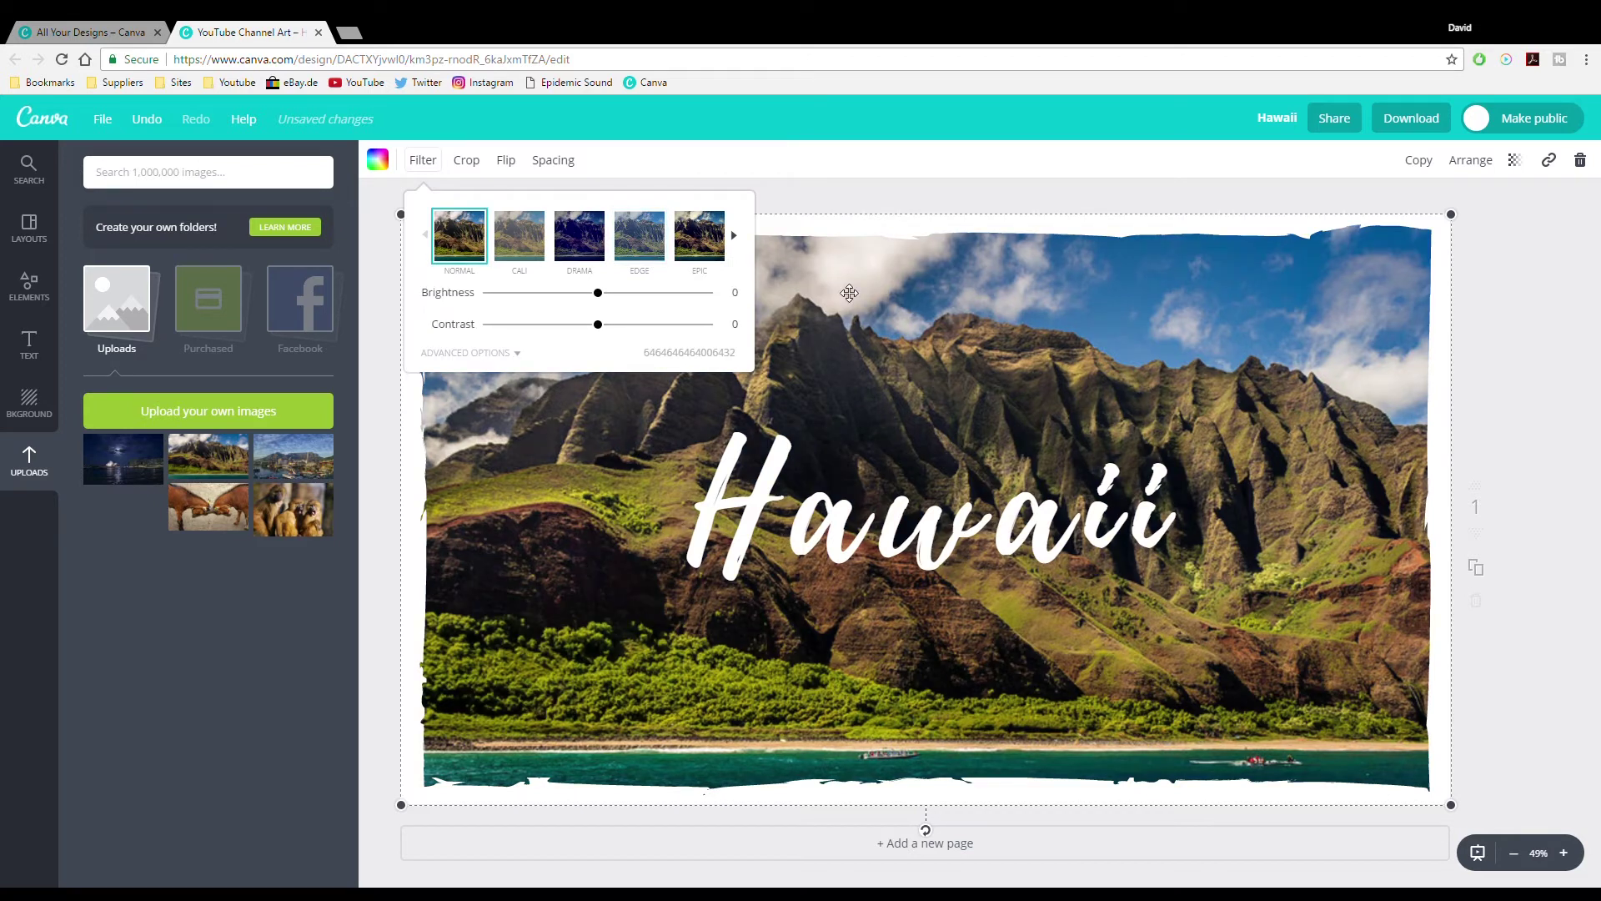
left_click(978, 217)
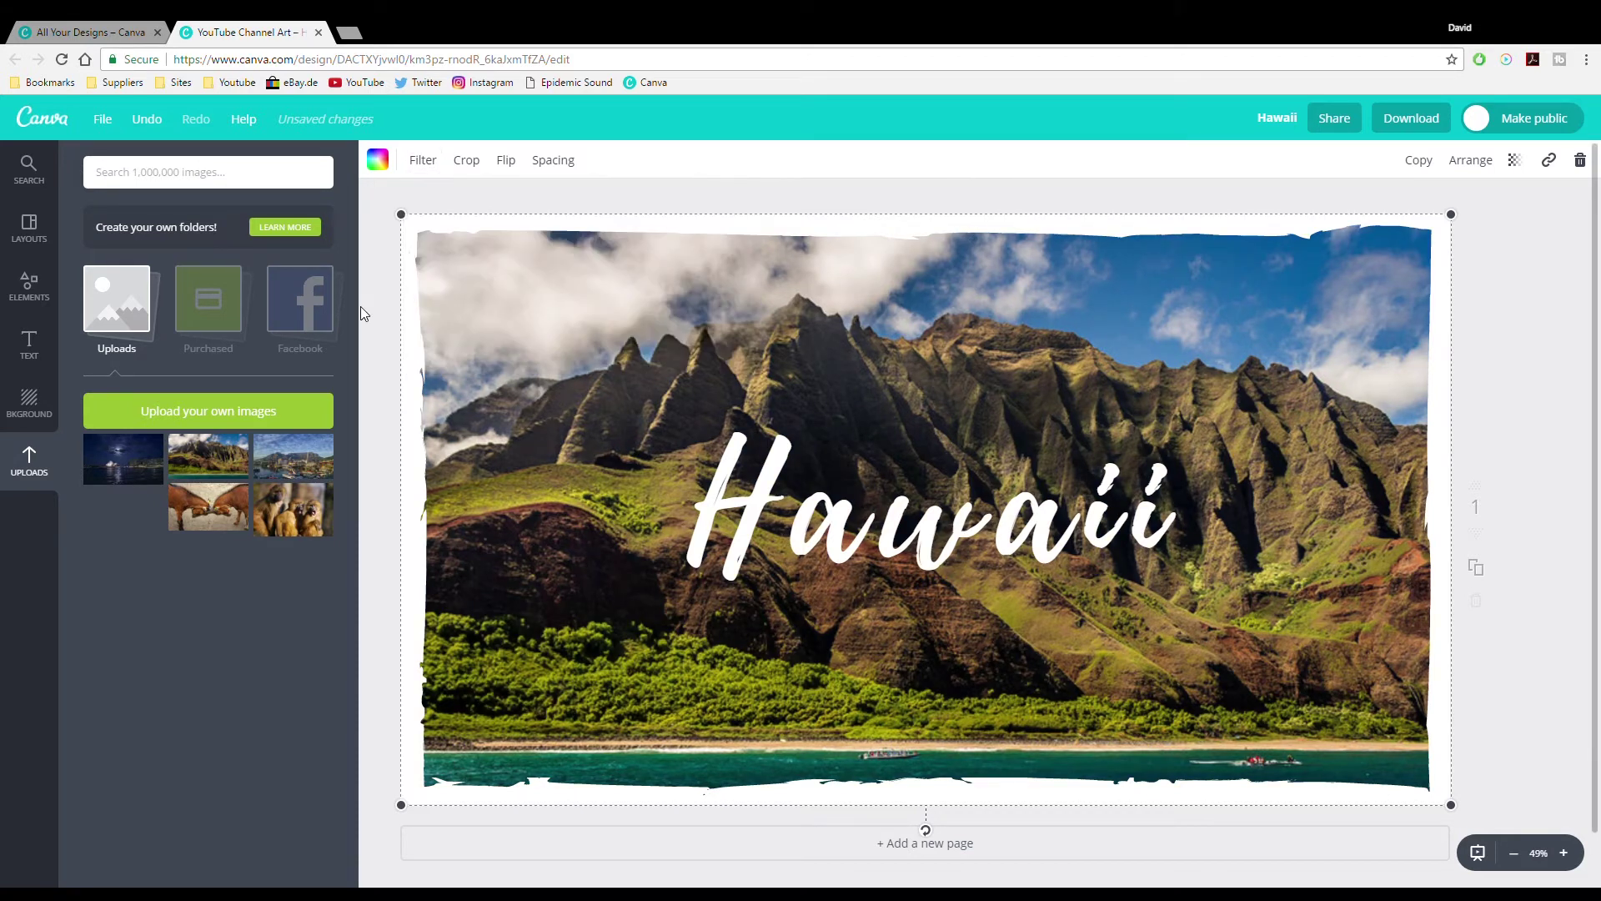
left_click(423, 160)
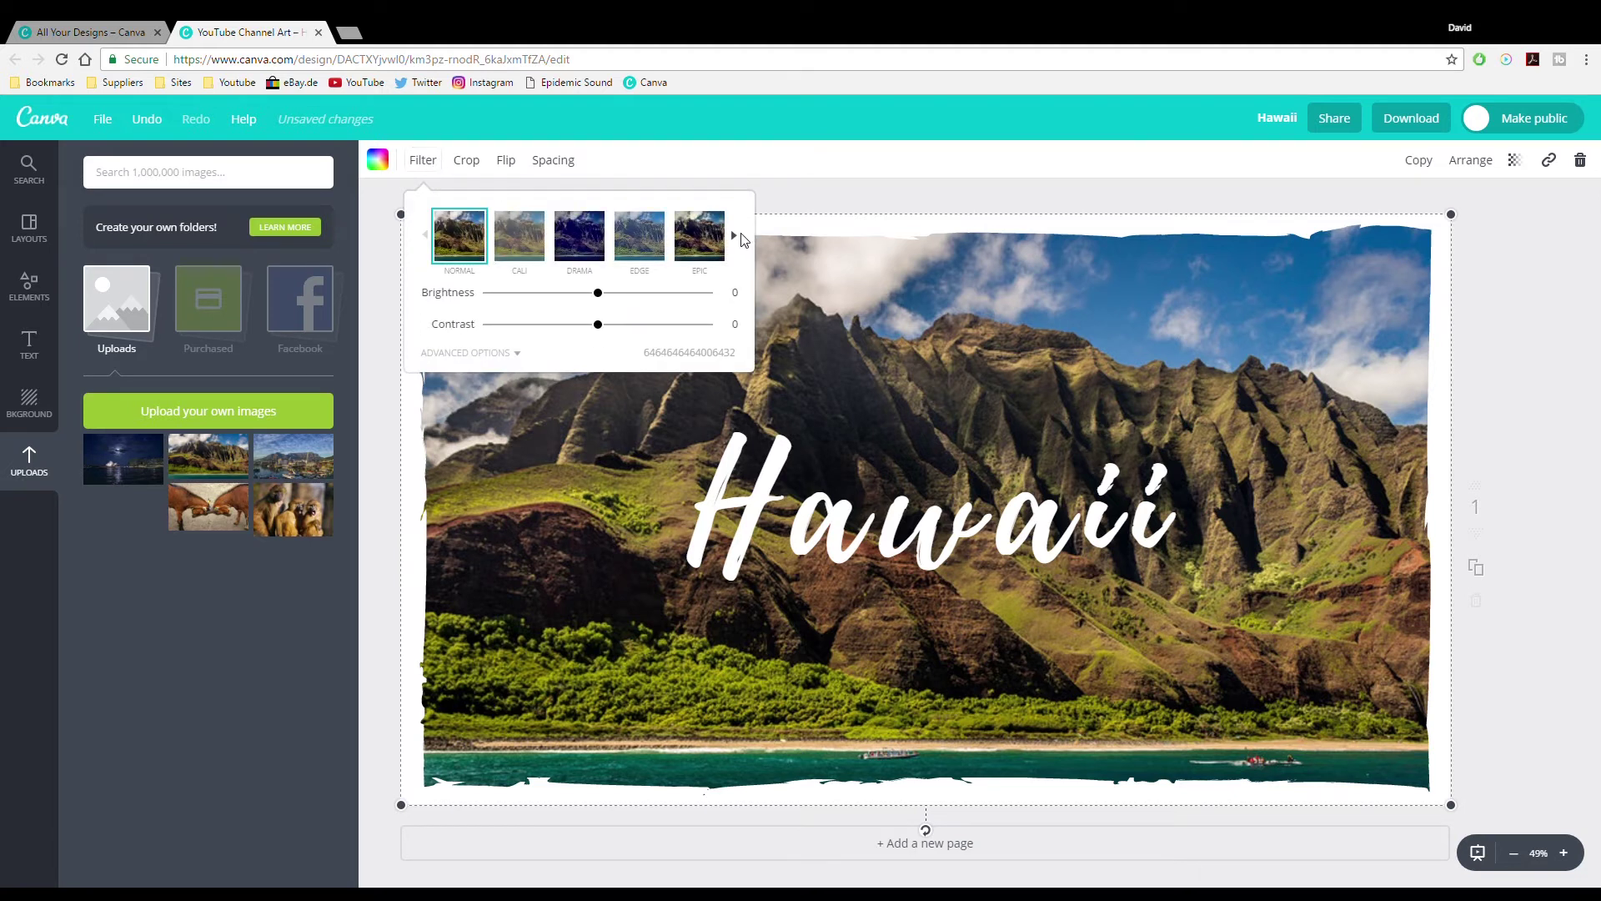
left_click_drag(600, 325, 649, 327)
left_click(793, 213)
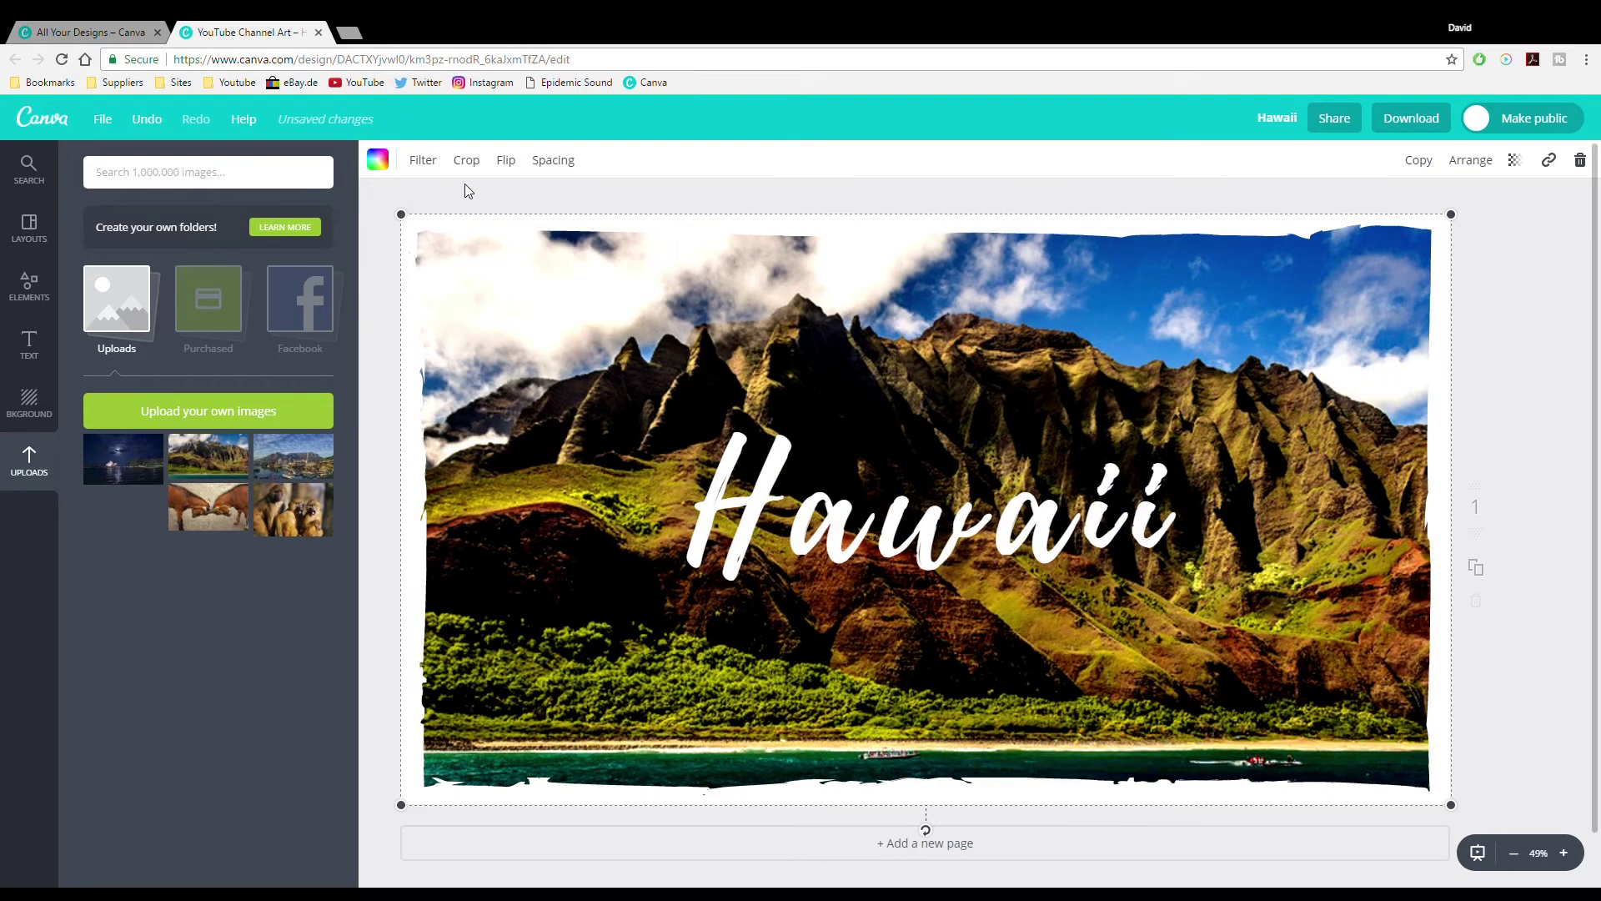
left_click(422, 160)
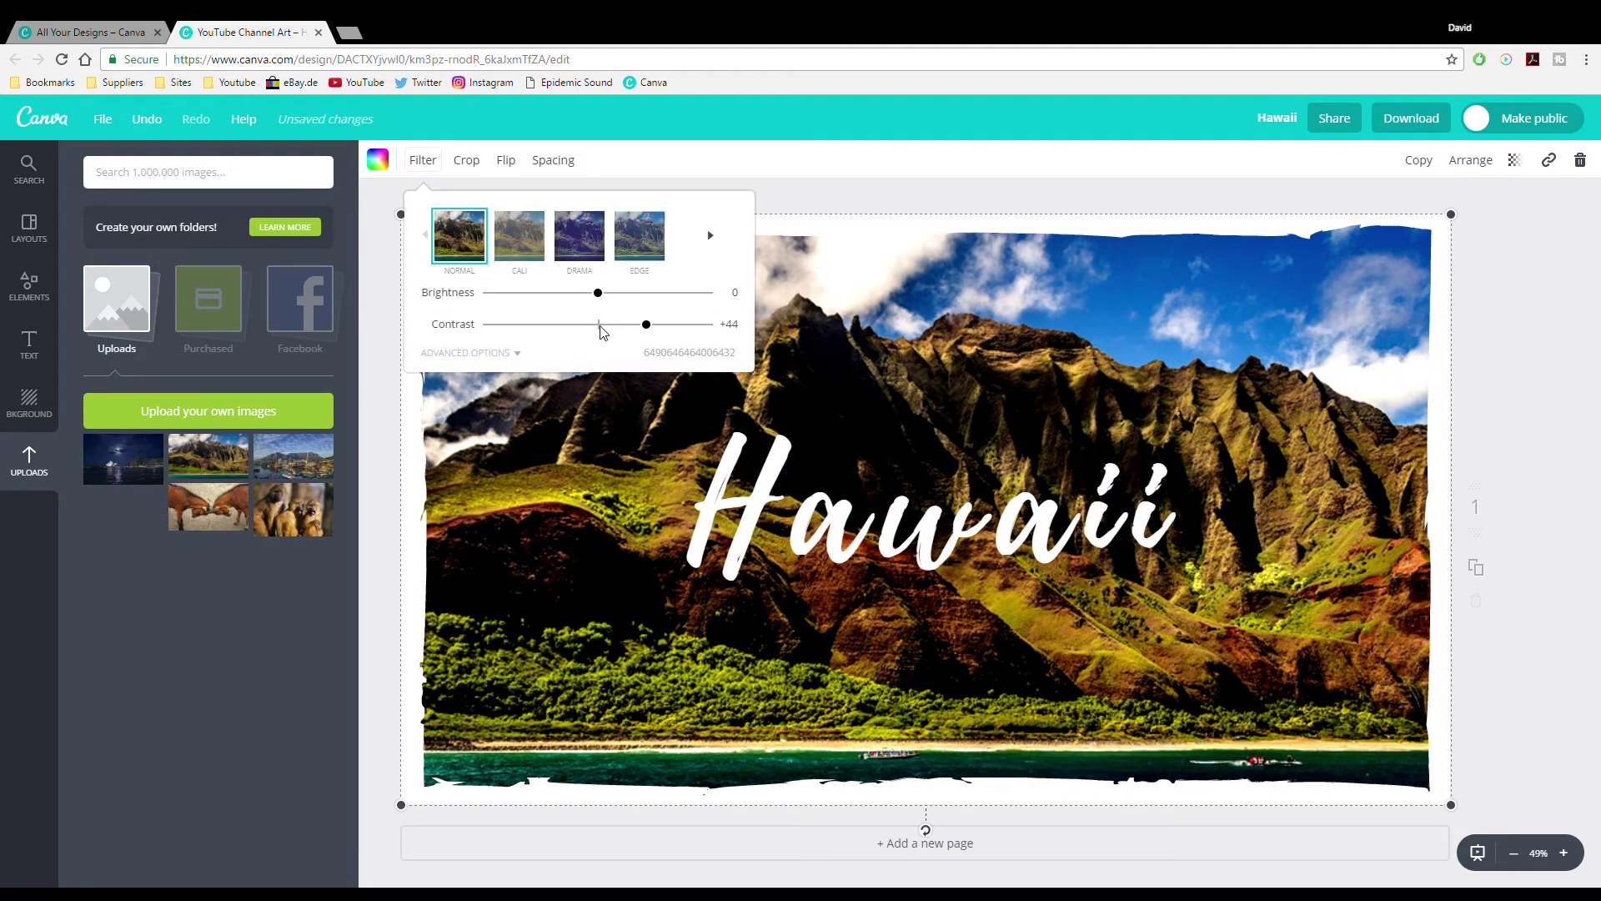
left_click(599, 325)
Browse the filter presets and apply FESTIVE to the mountain photo
left_click(741, 239)
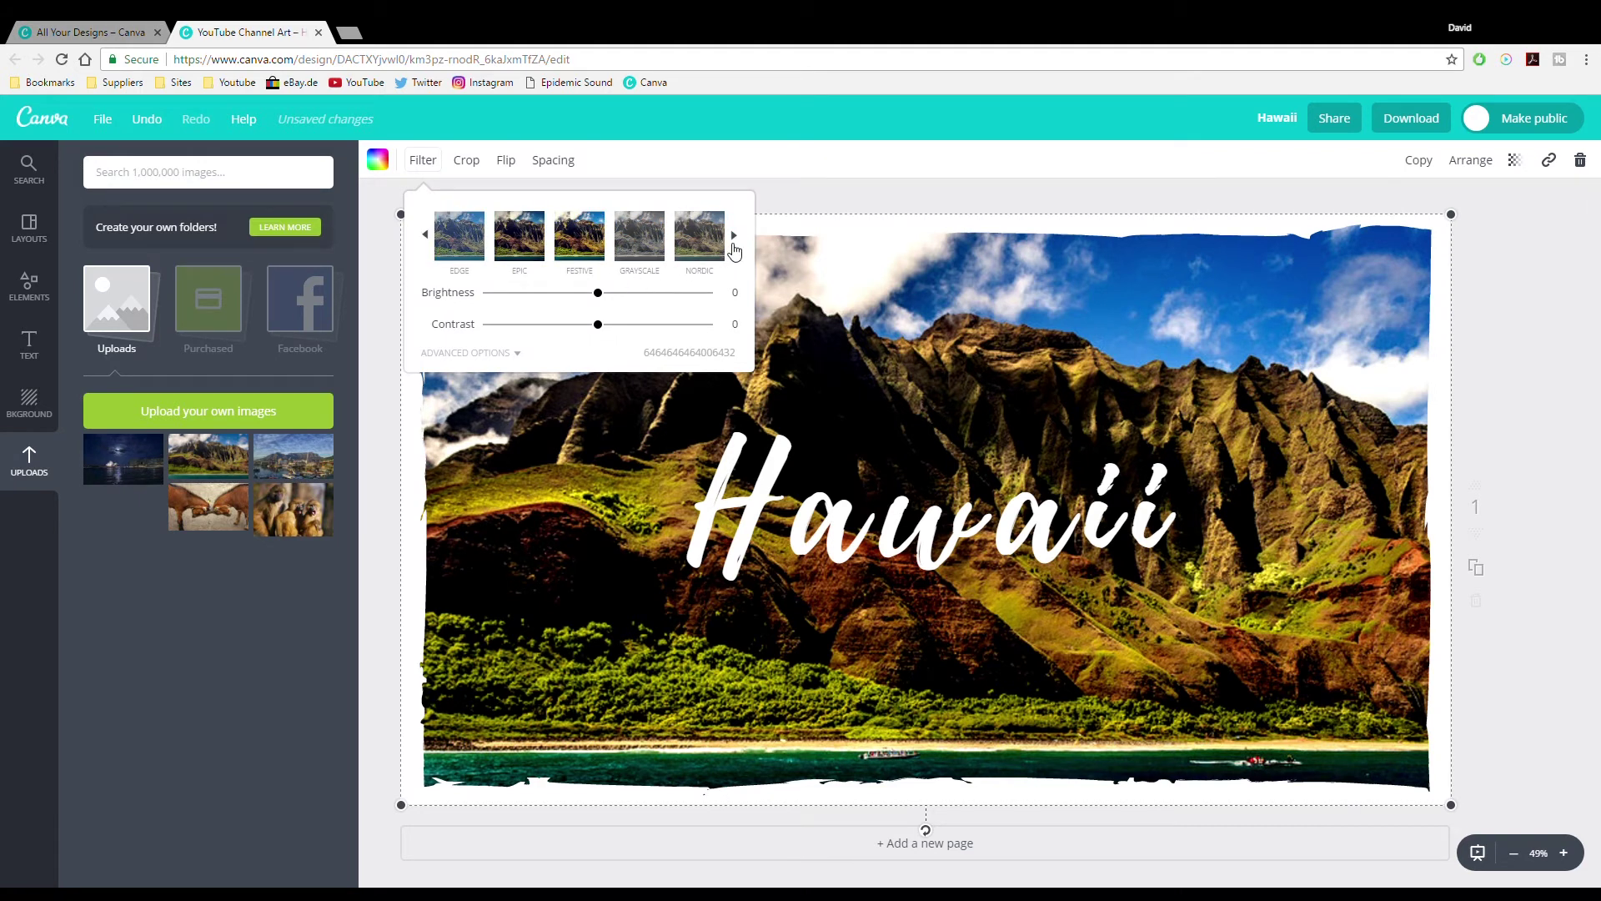
left_click(733, 242)
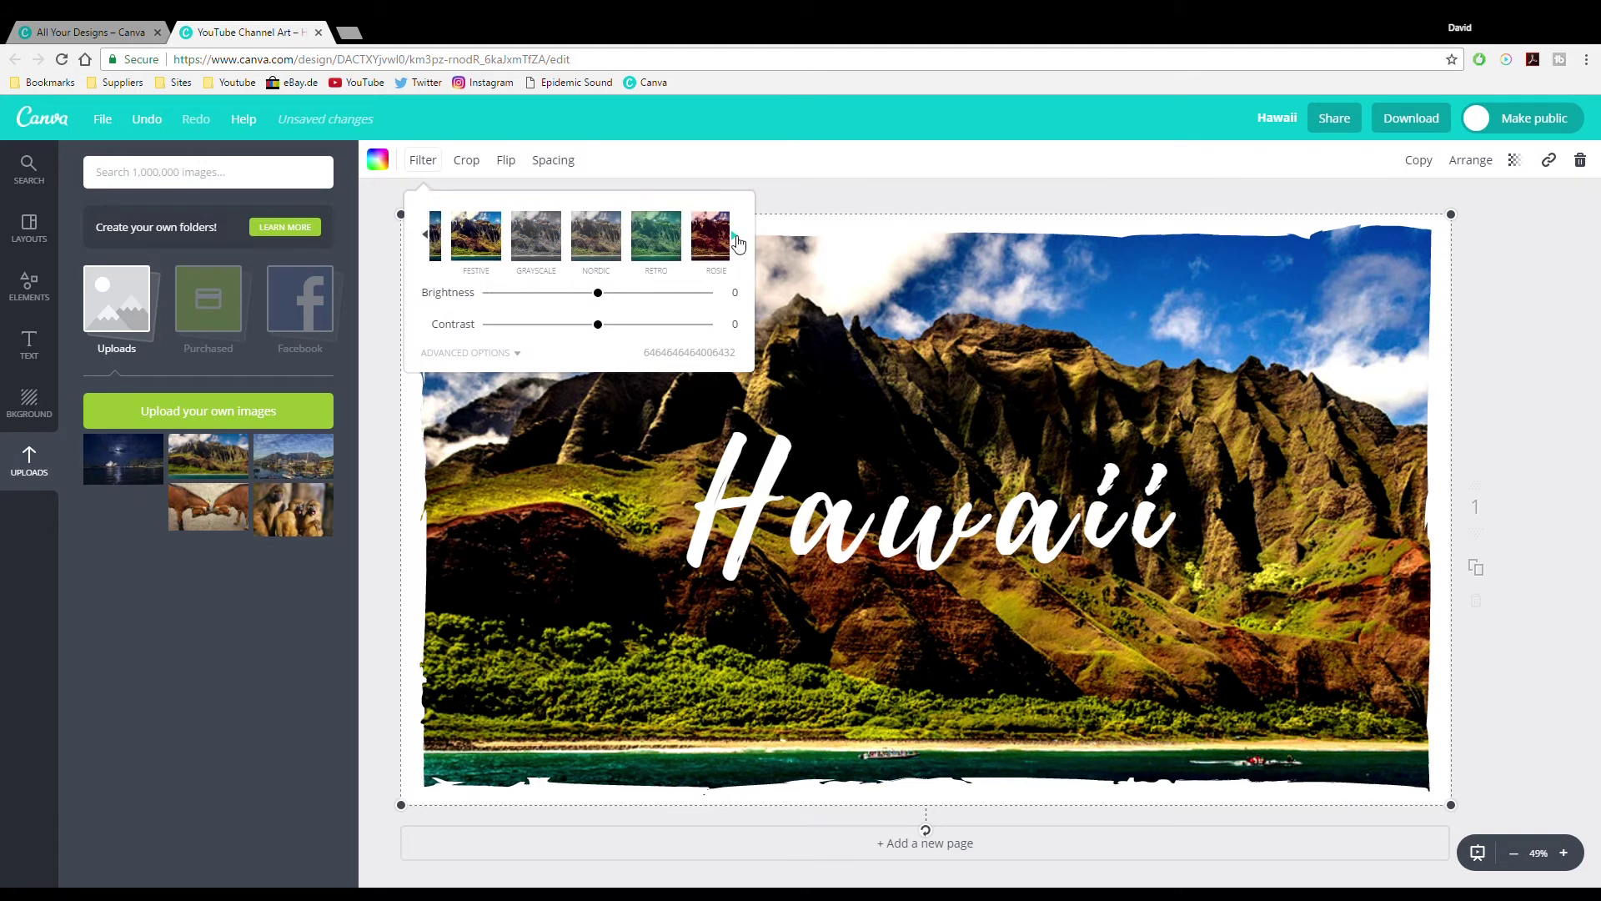
left_click(429, 239)
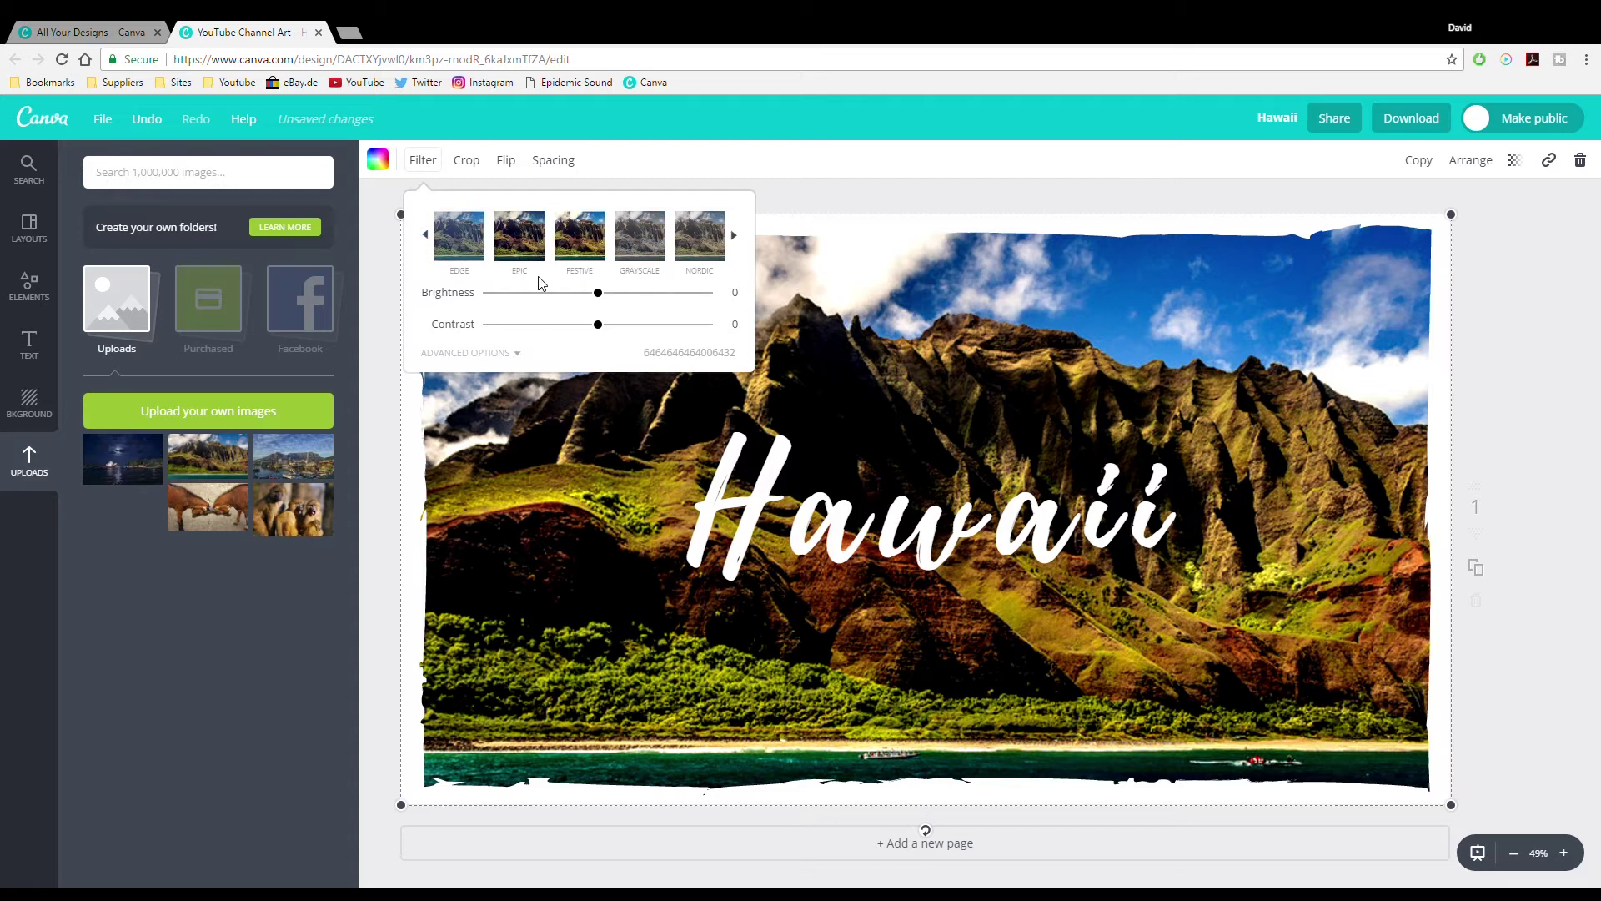
left_click(588, 254)
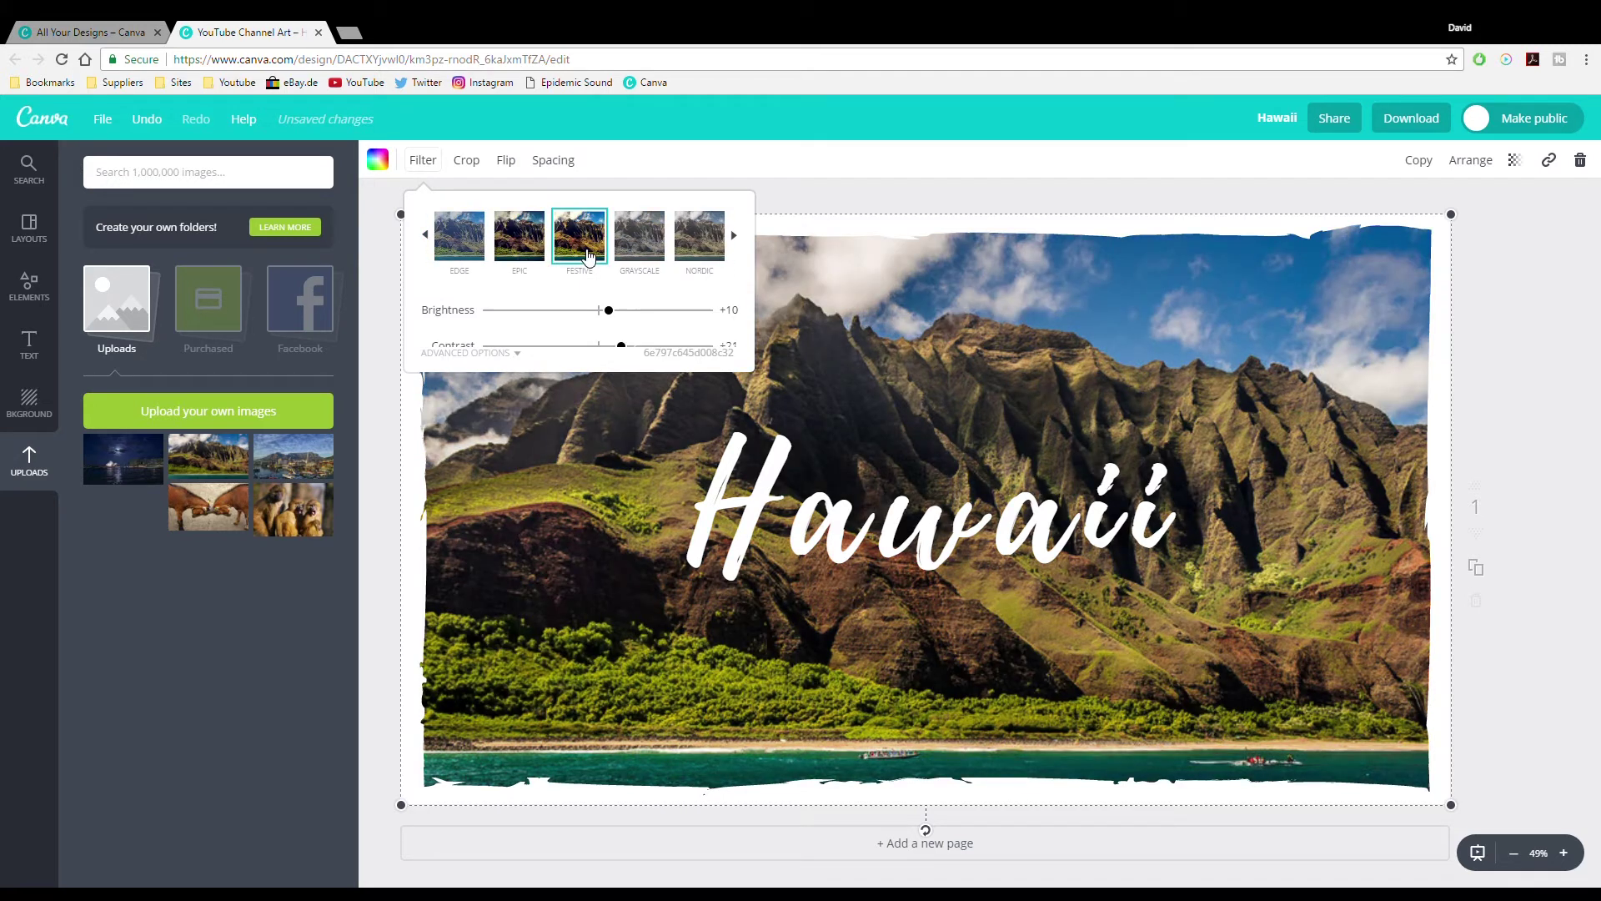
left_click(863, 202)
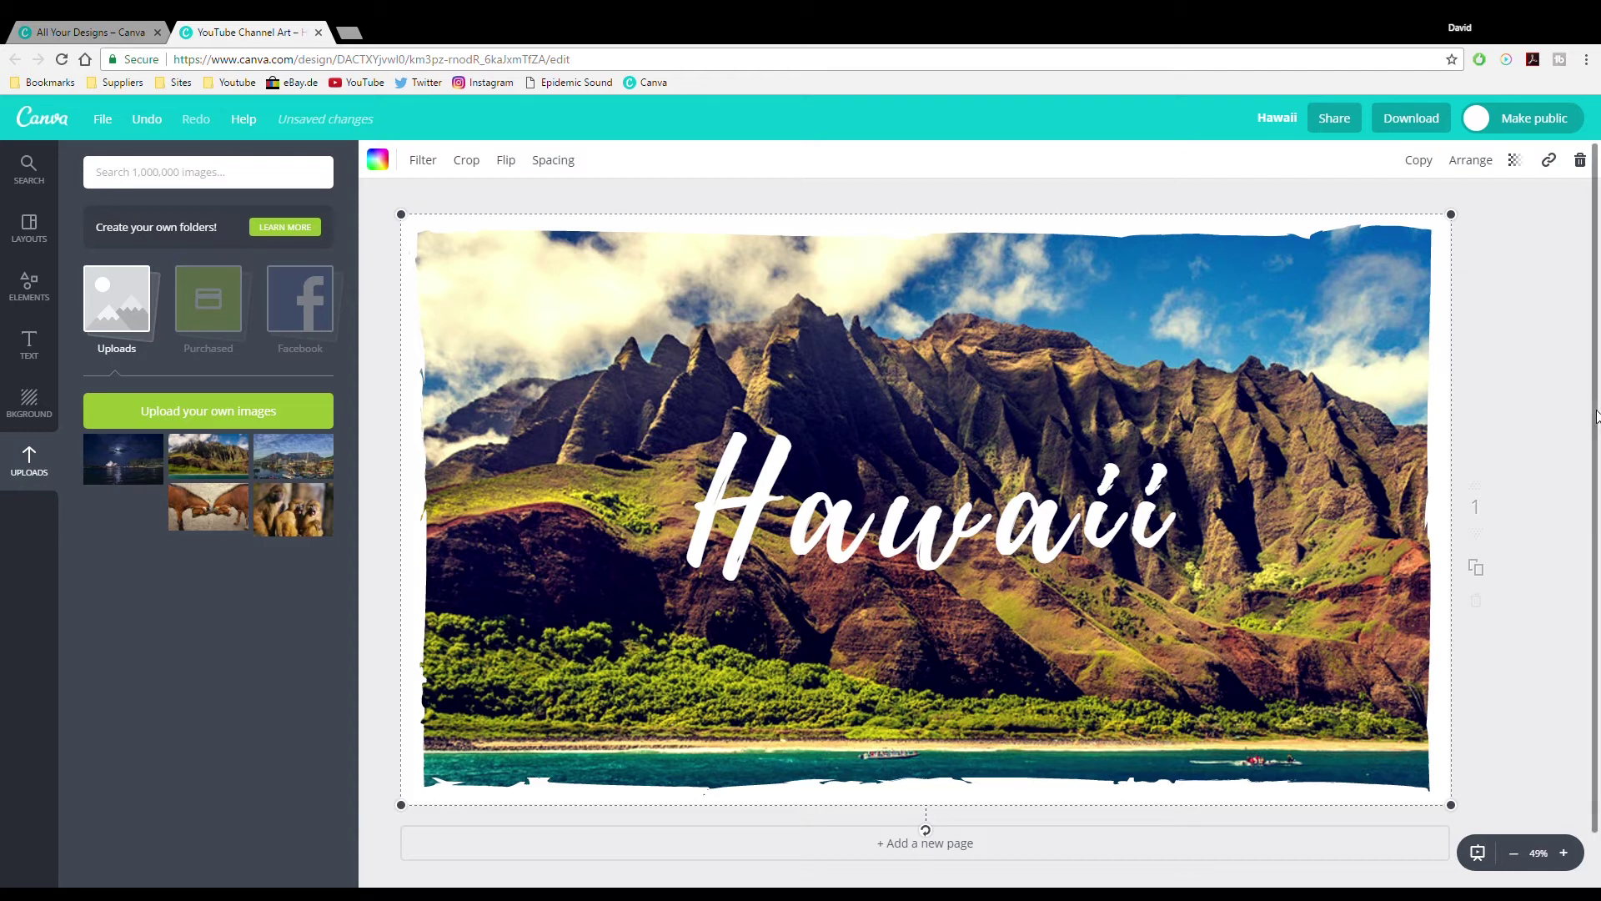
left_click(1401, 122)
Download the design with the file type switched from PNG to JPG
left_click(1376, 209)
left_click(1374, 244)
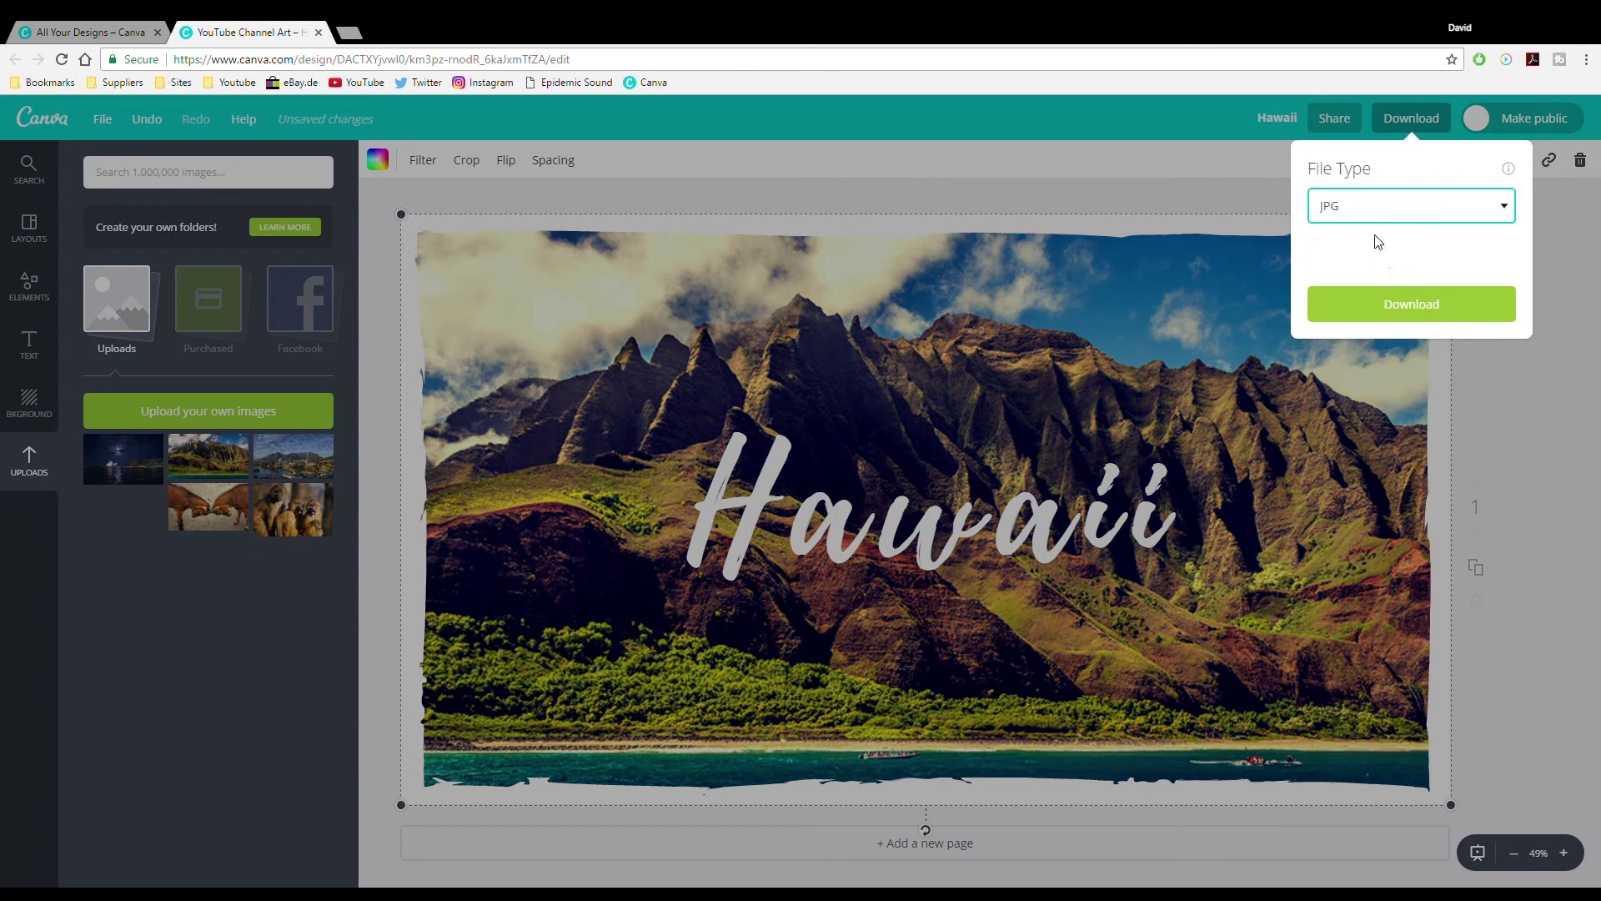
left_click(1397, 260)
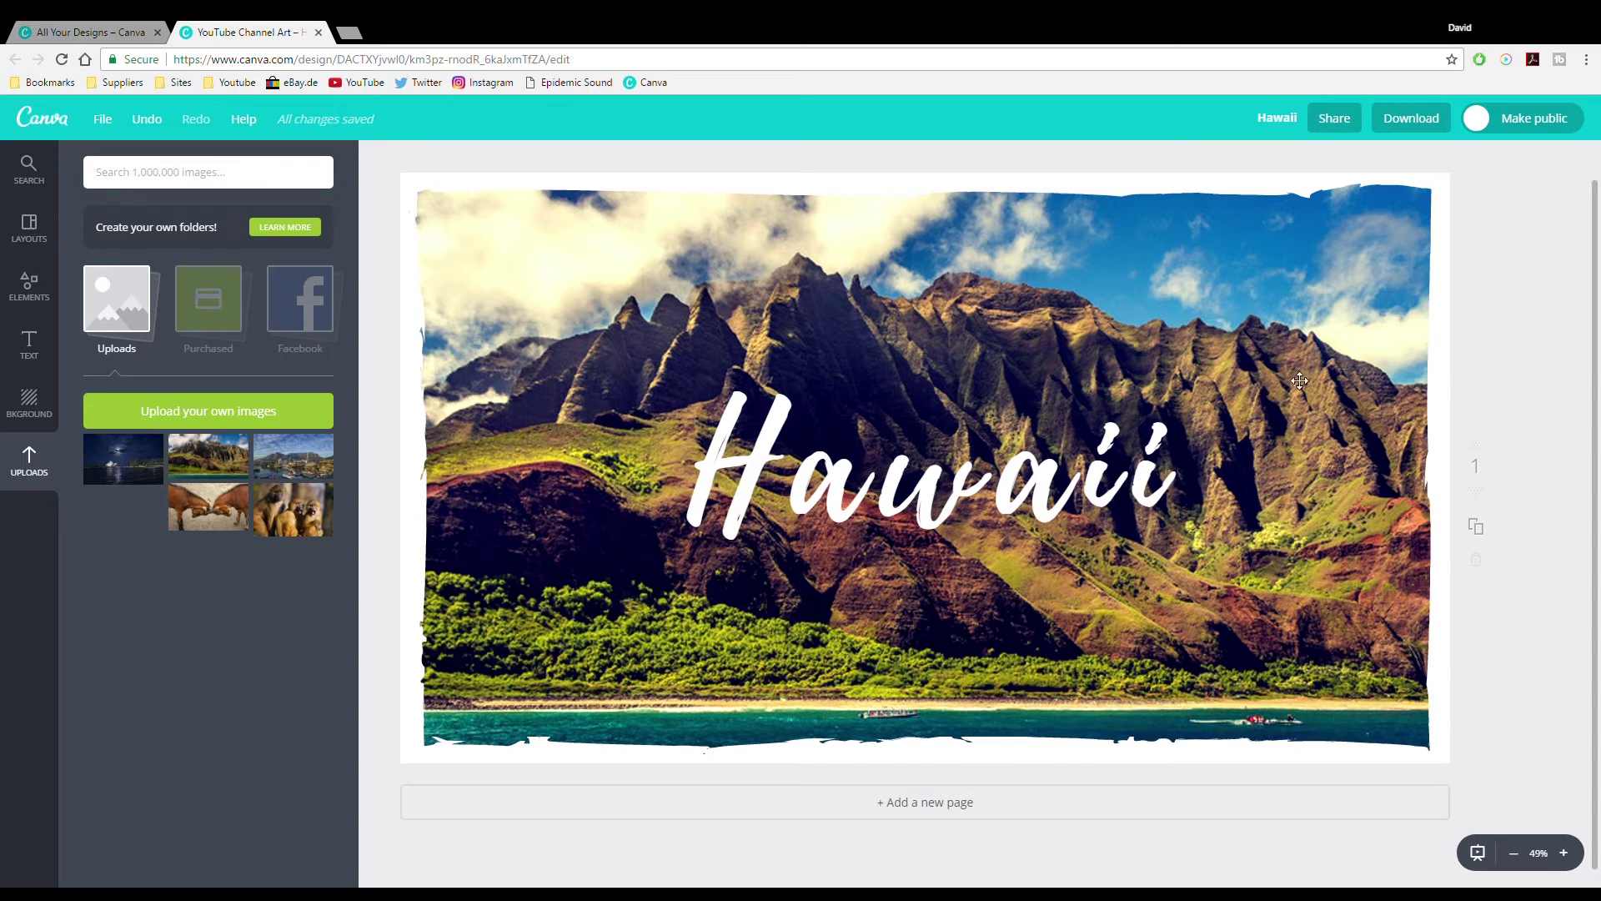
Change the title text from Hawaii to 'Sydney'
left_click(898, 478)
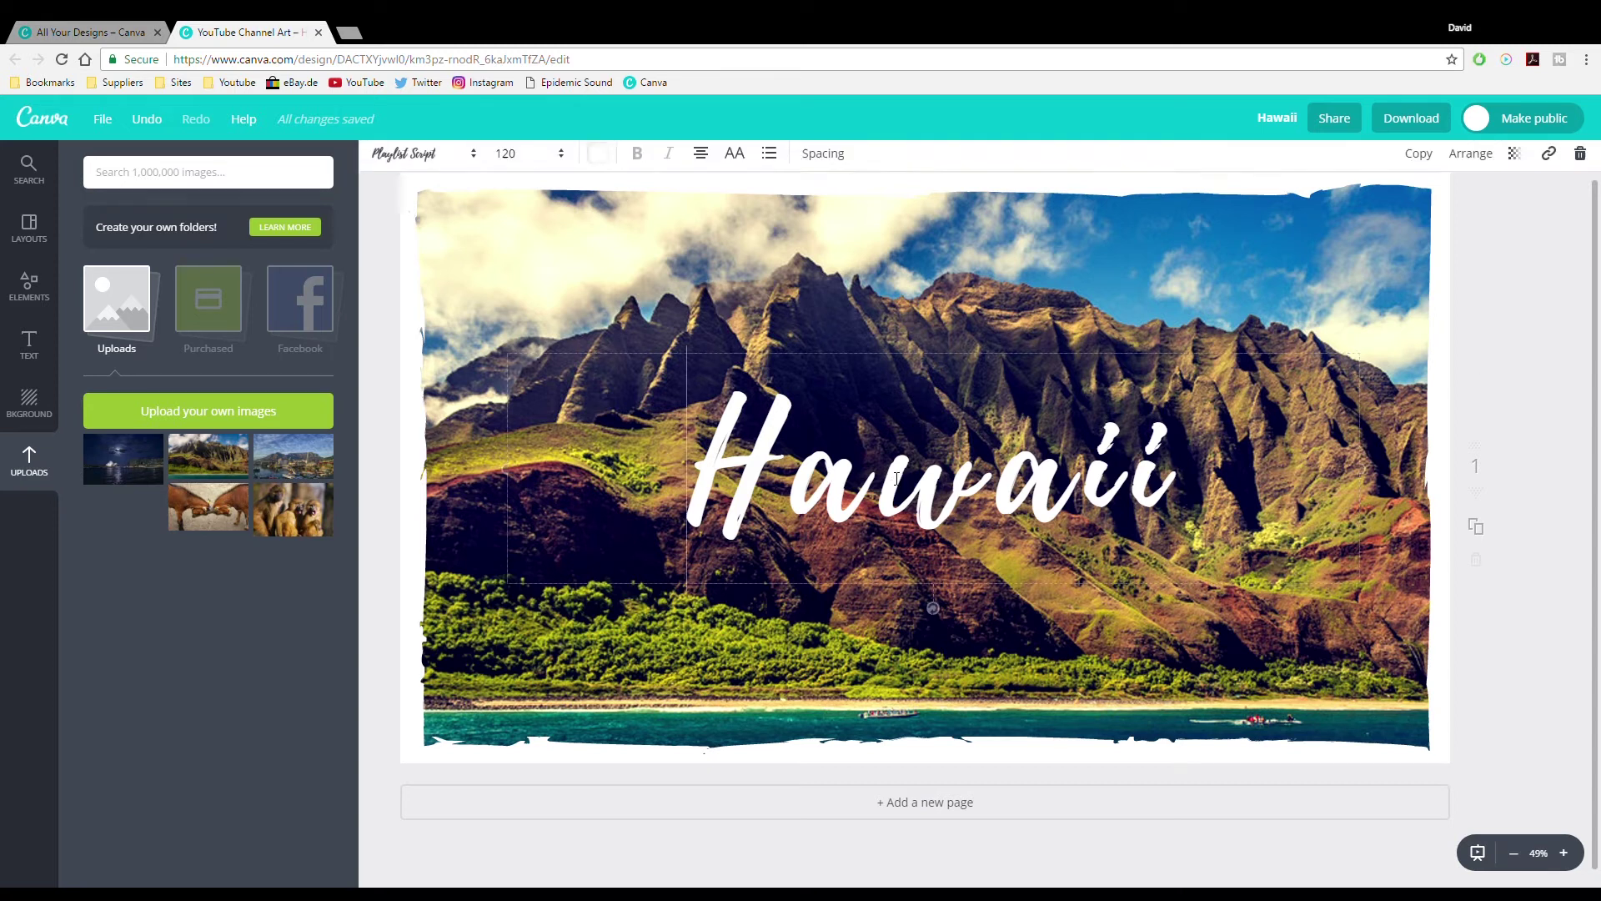
left_click(897, 478)
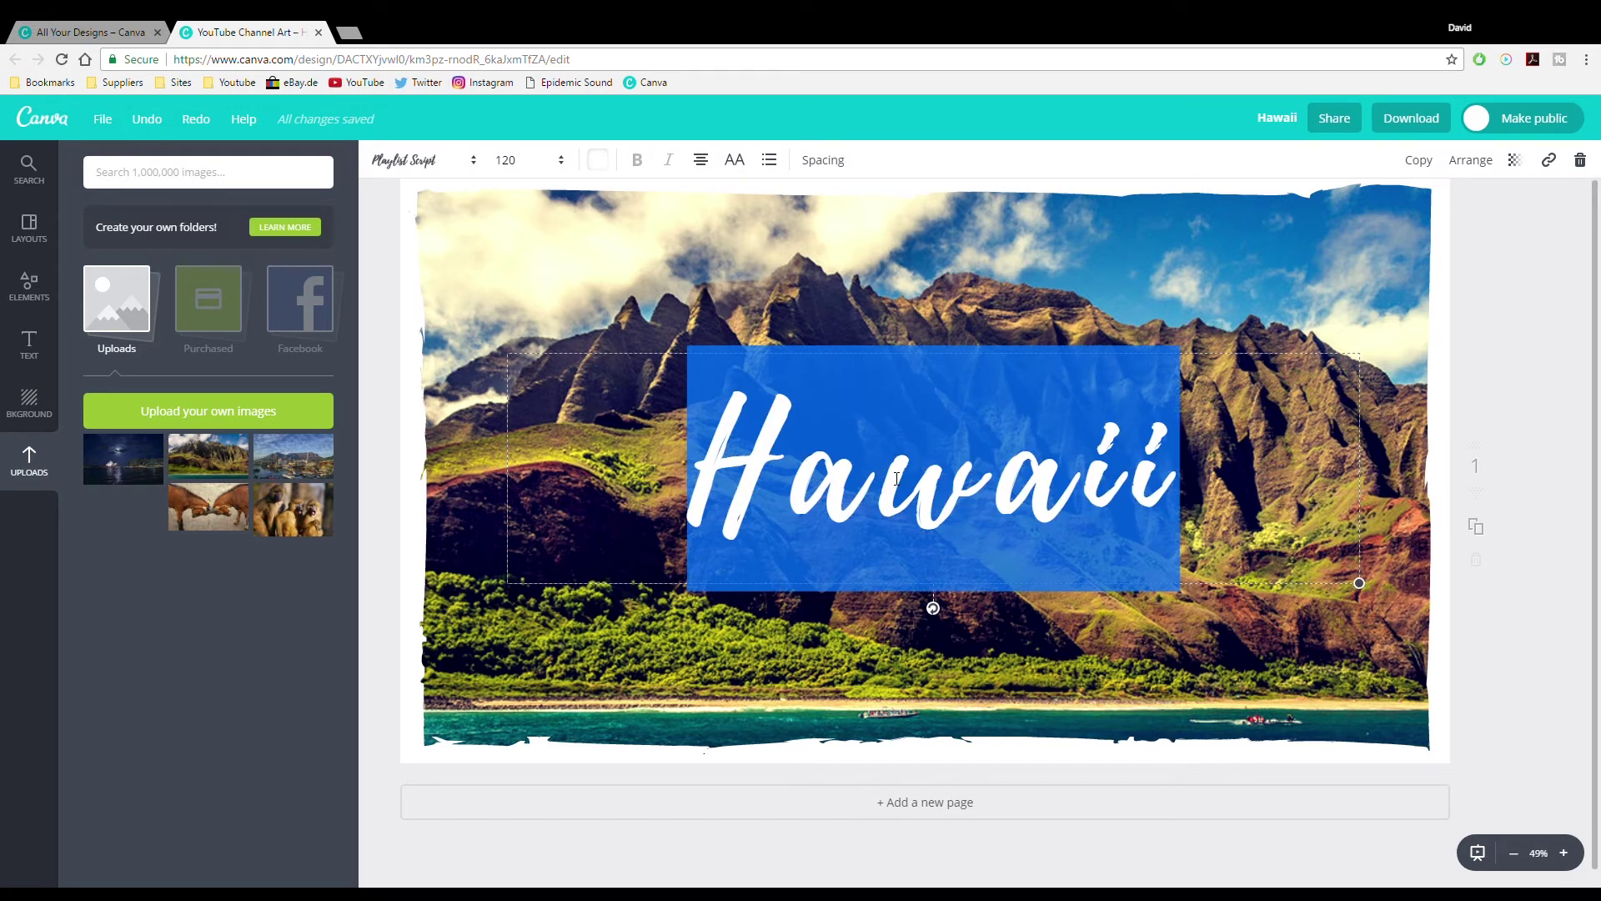
type("Sydney")
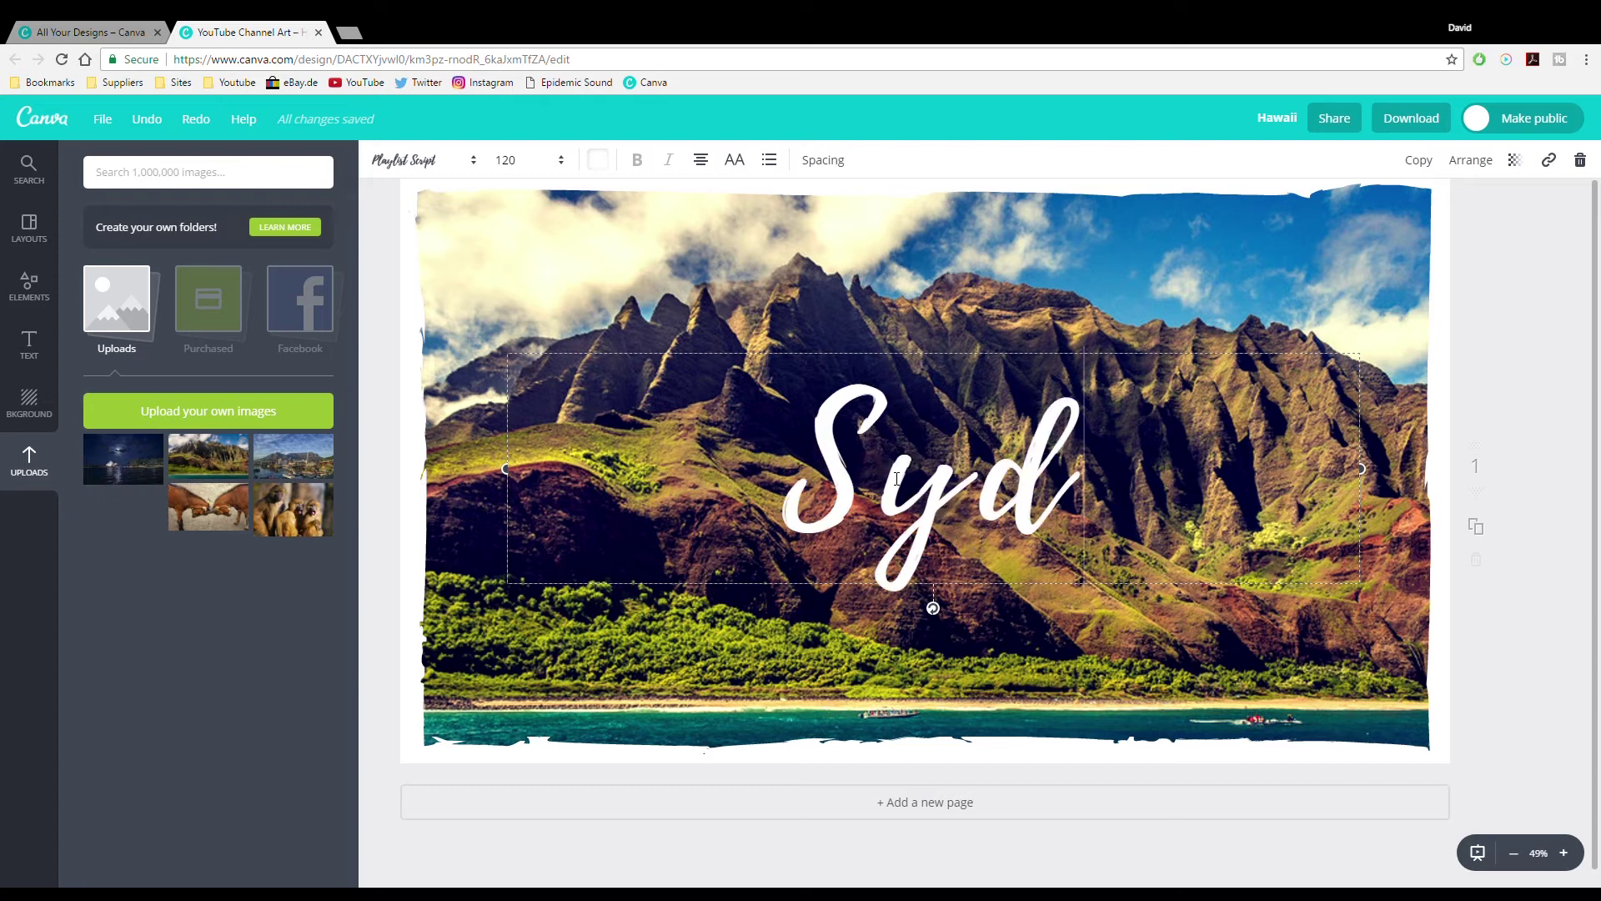
left_click(1537, 414)
Replace the background with the night Sydney harbour photo and shift it down within the frame
left_click_drag(123, 458, 589, 447)
left_click(524, 379)
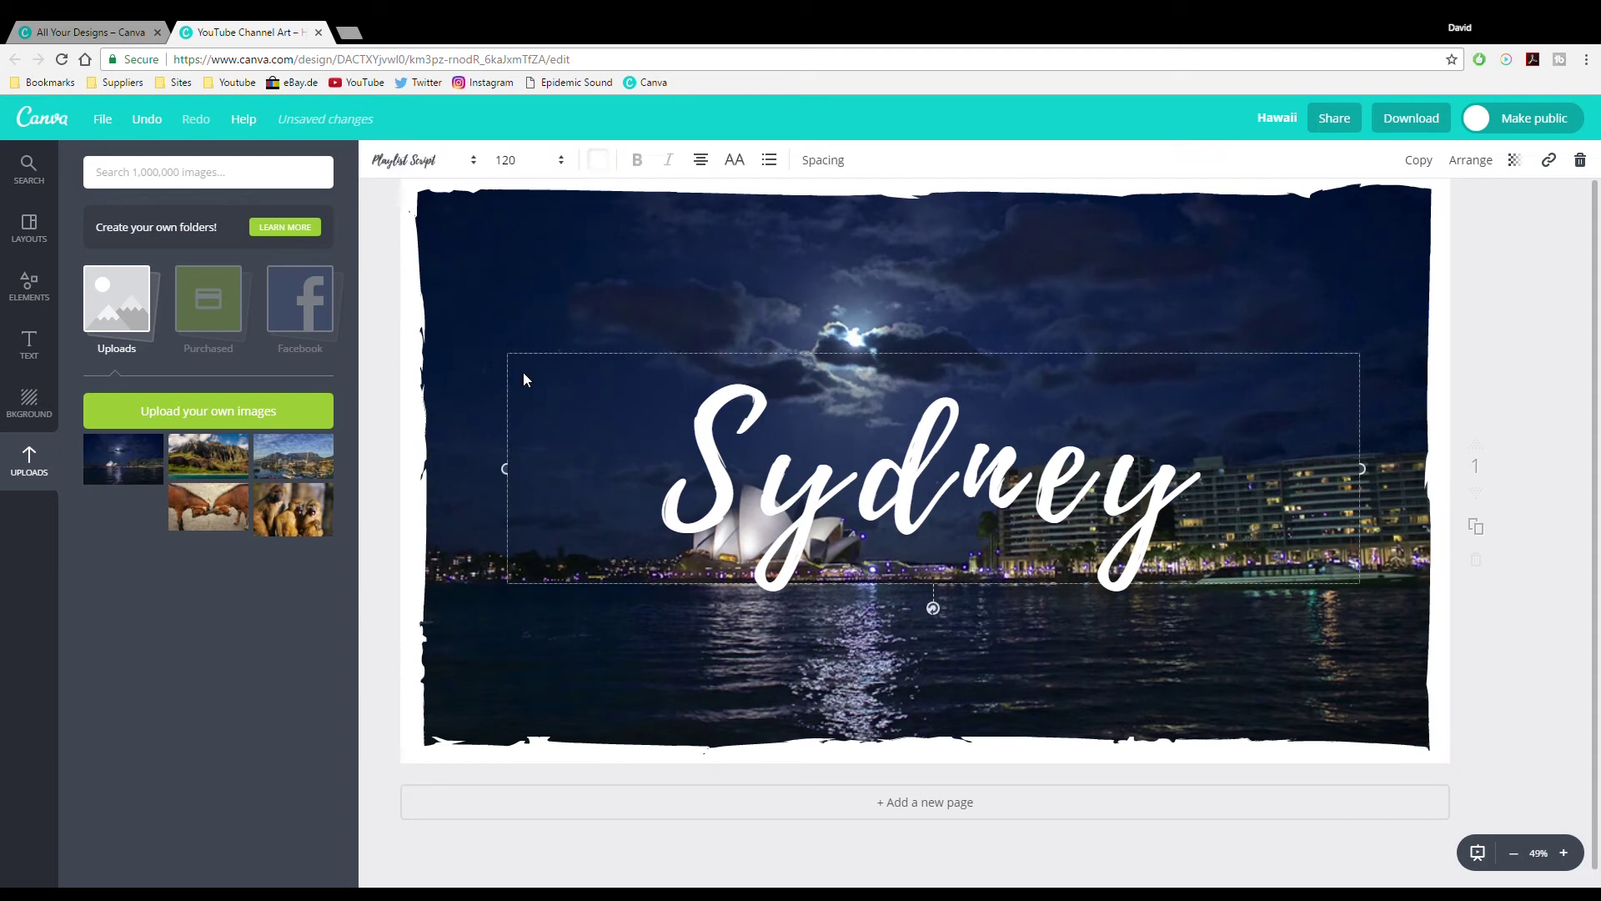
left_click(512, 315)
double_click(533, 398)
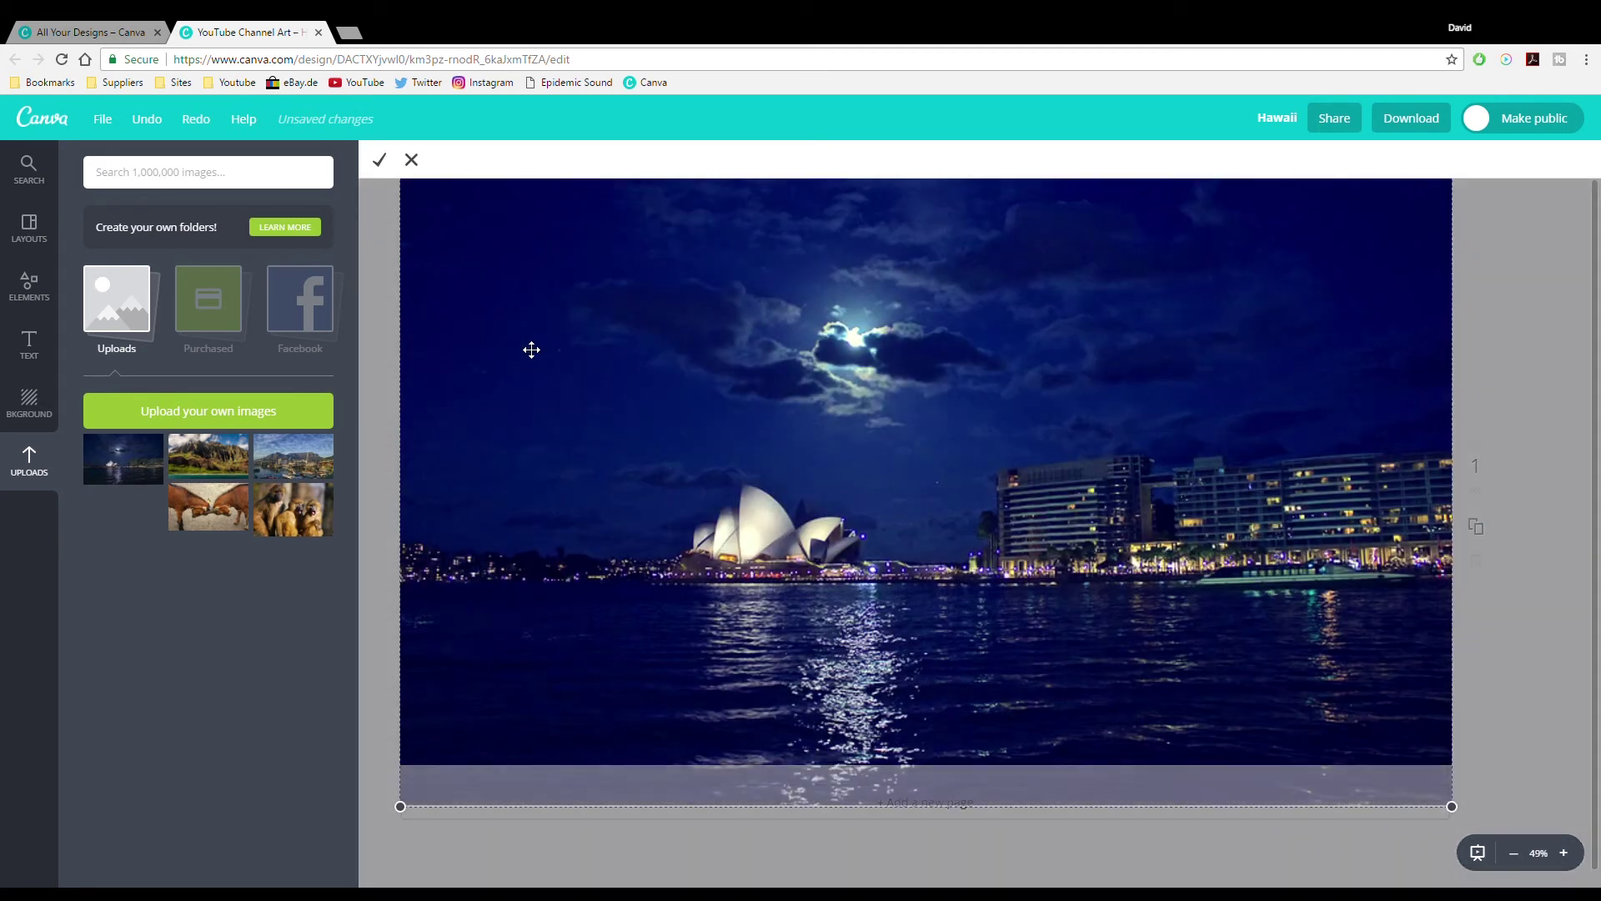
left_click_drag(537, 326, 536, 437)
left_click(380, 160)
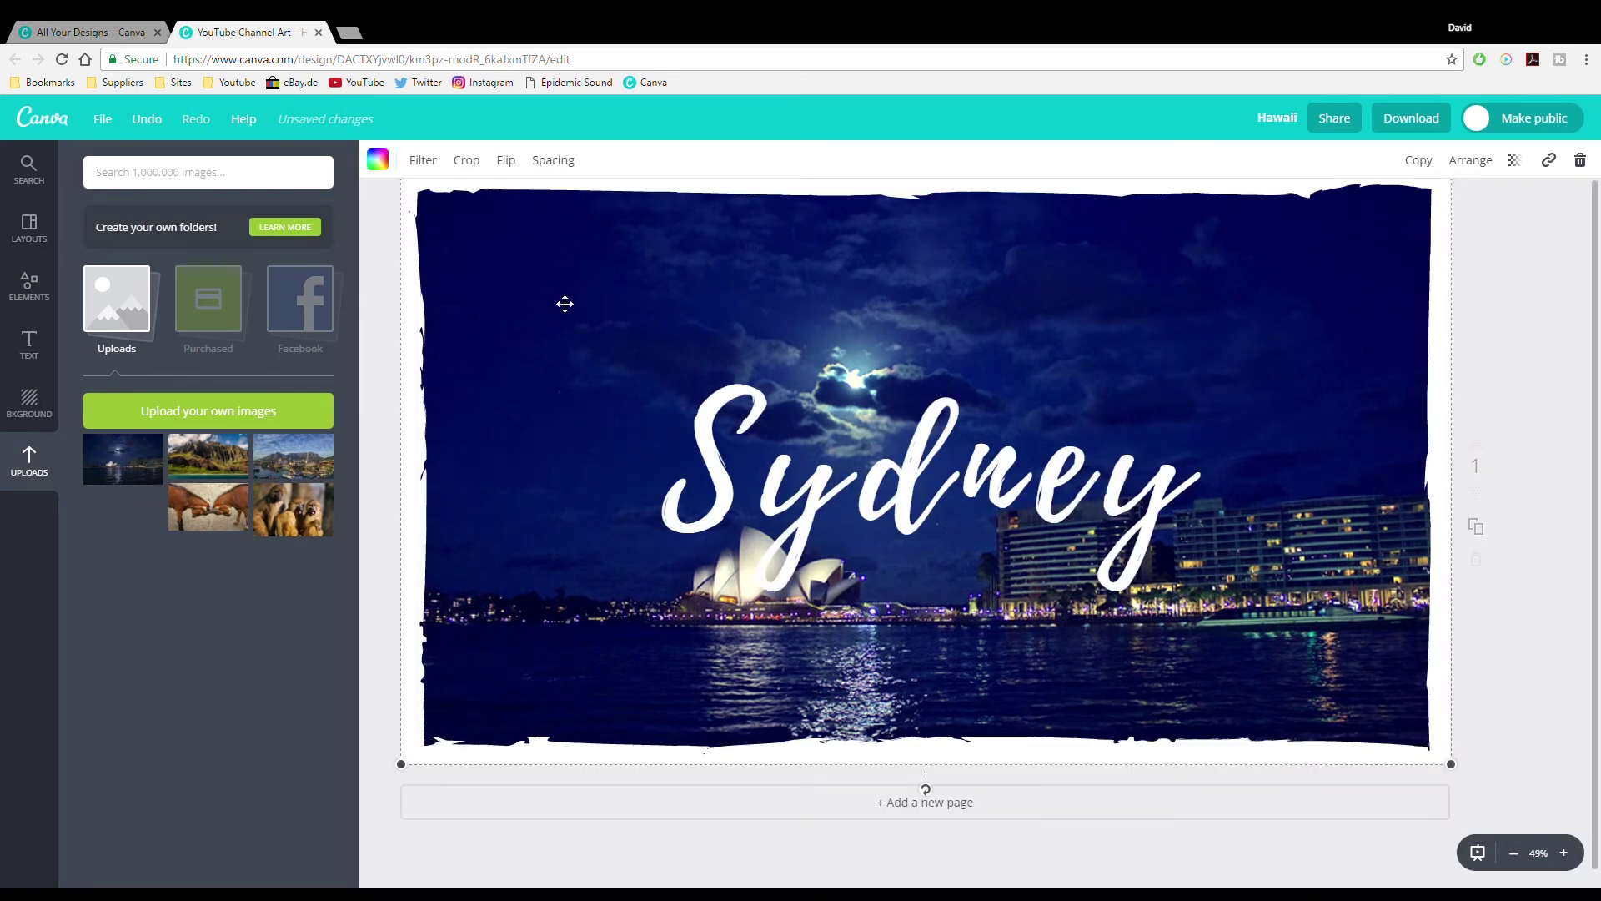
Look through the filter presets for the Sydney photo without applying one
left_click(421, 161)
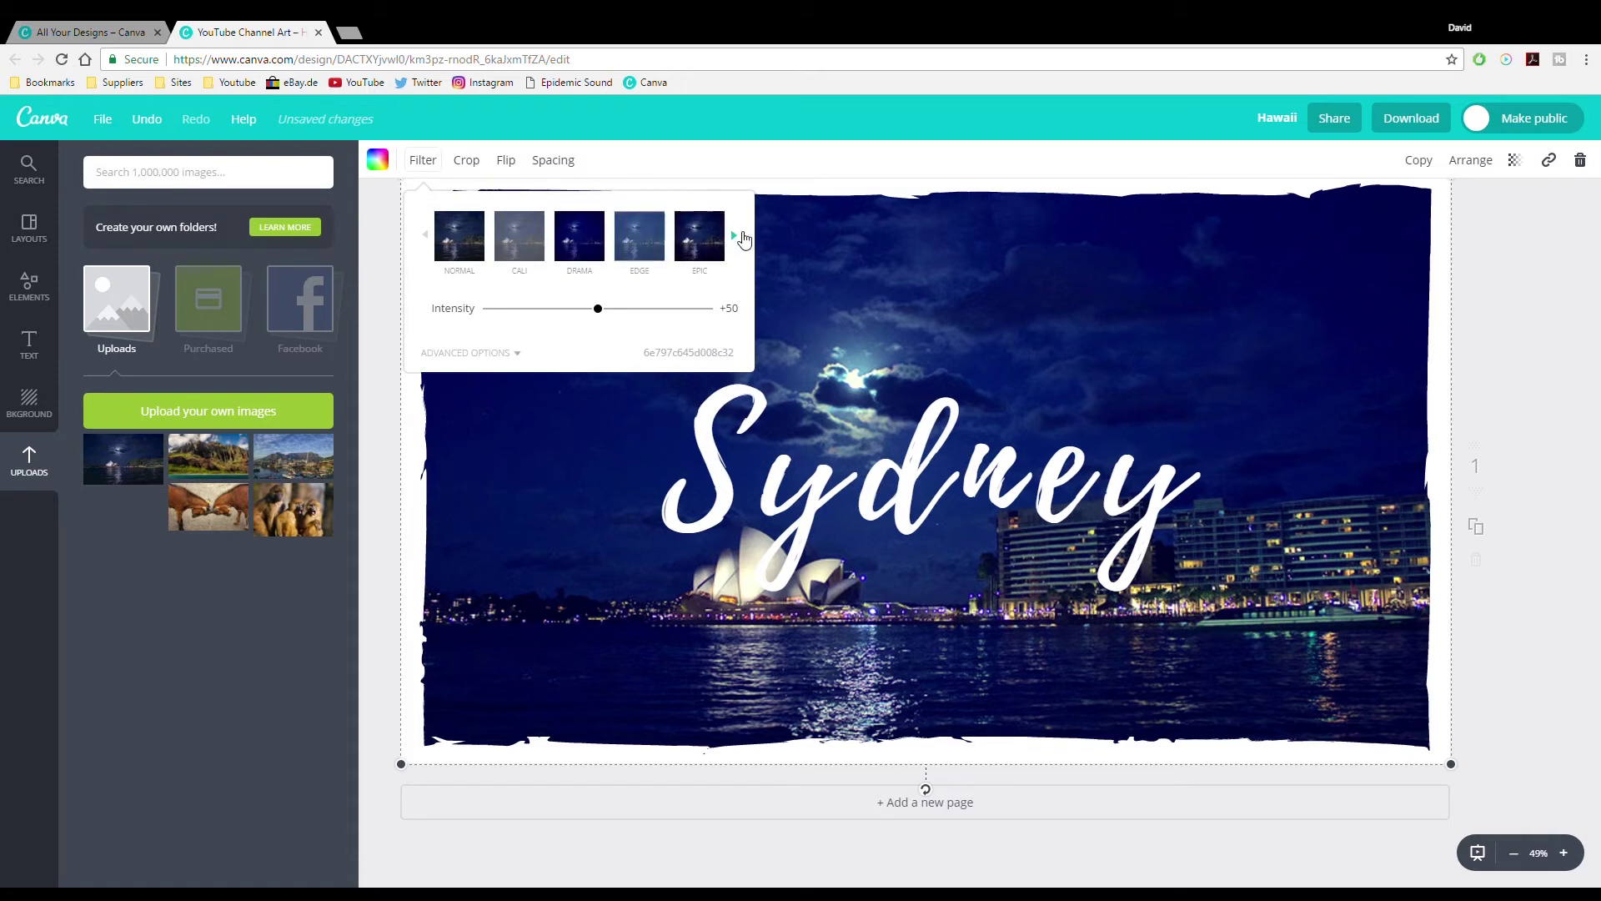
left_click(734, 235)
left_click(1579, 391)
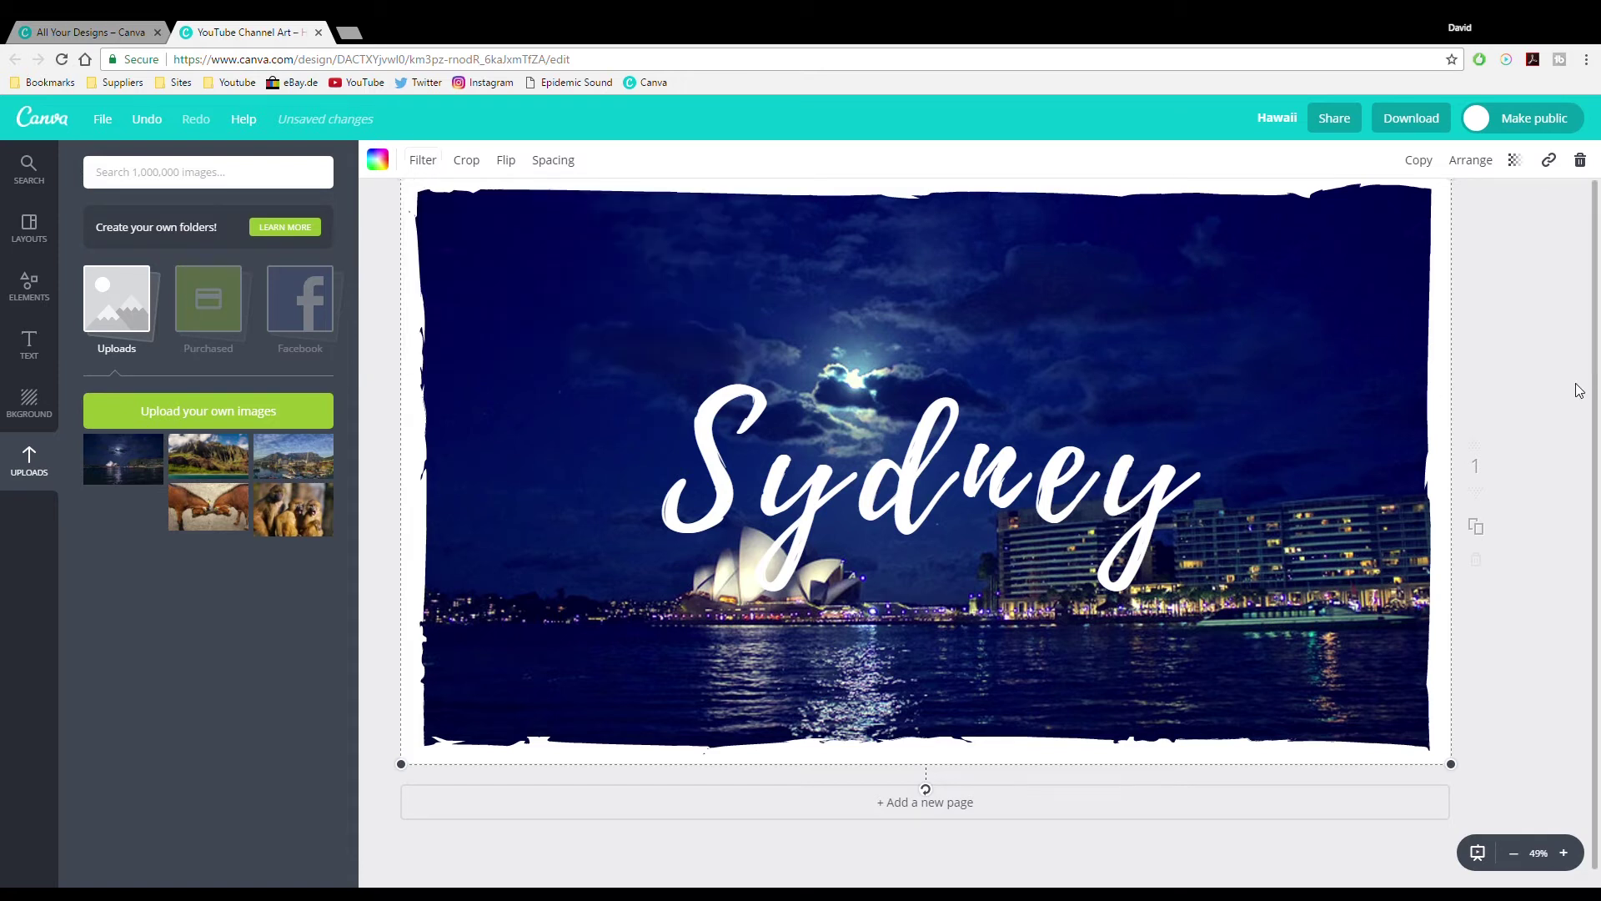
left_click(1510, 381)
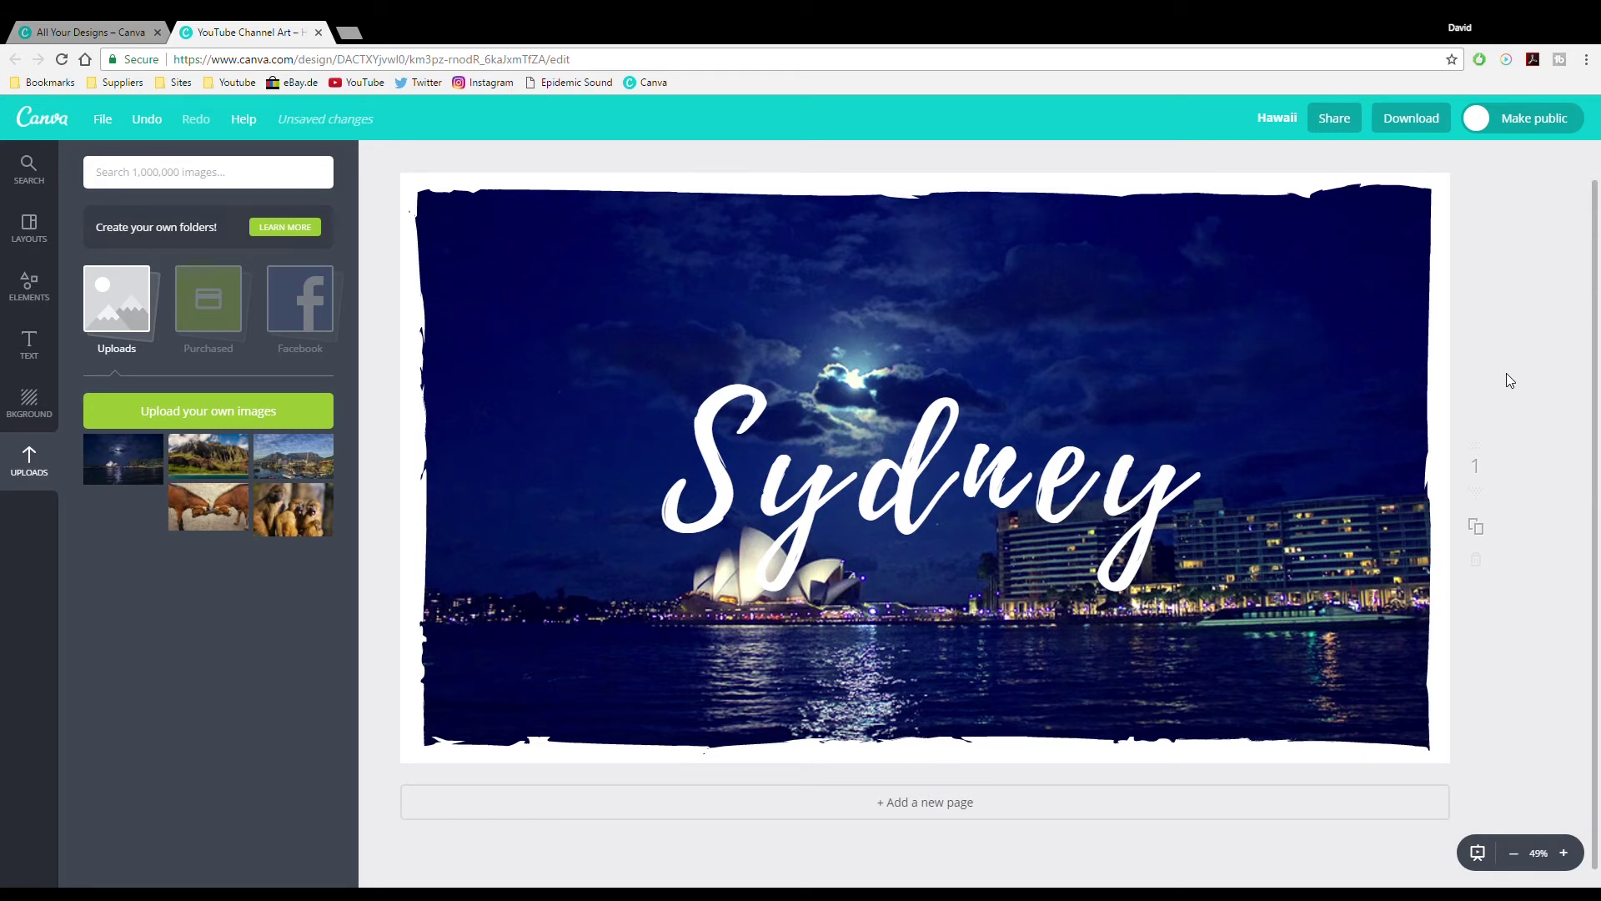
left_click(1145, 480)
Change the Sydney title to 'Cape Town', fixing the capital C
left_click(1146, 480)
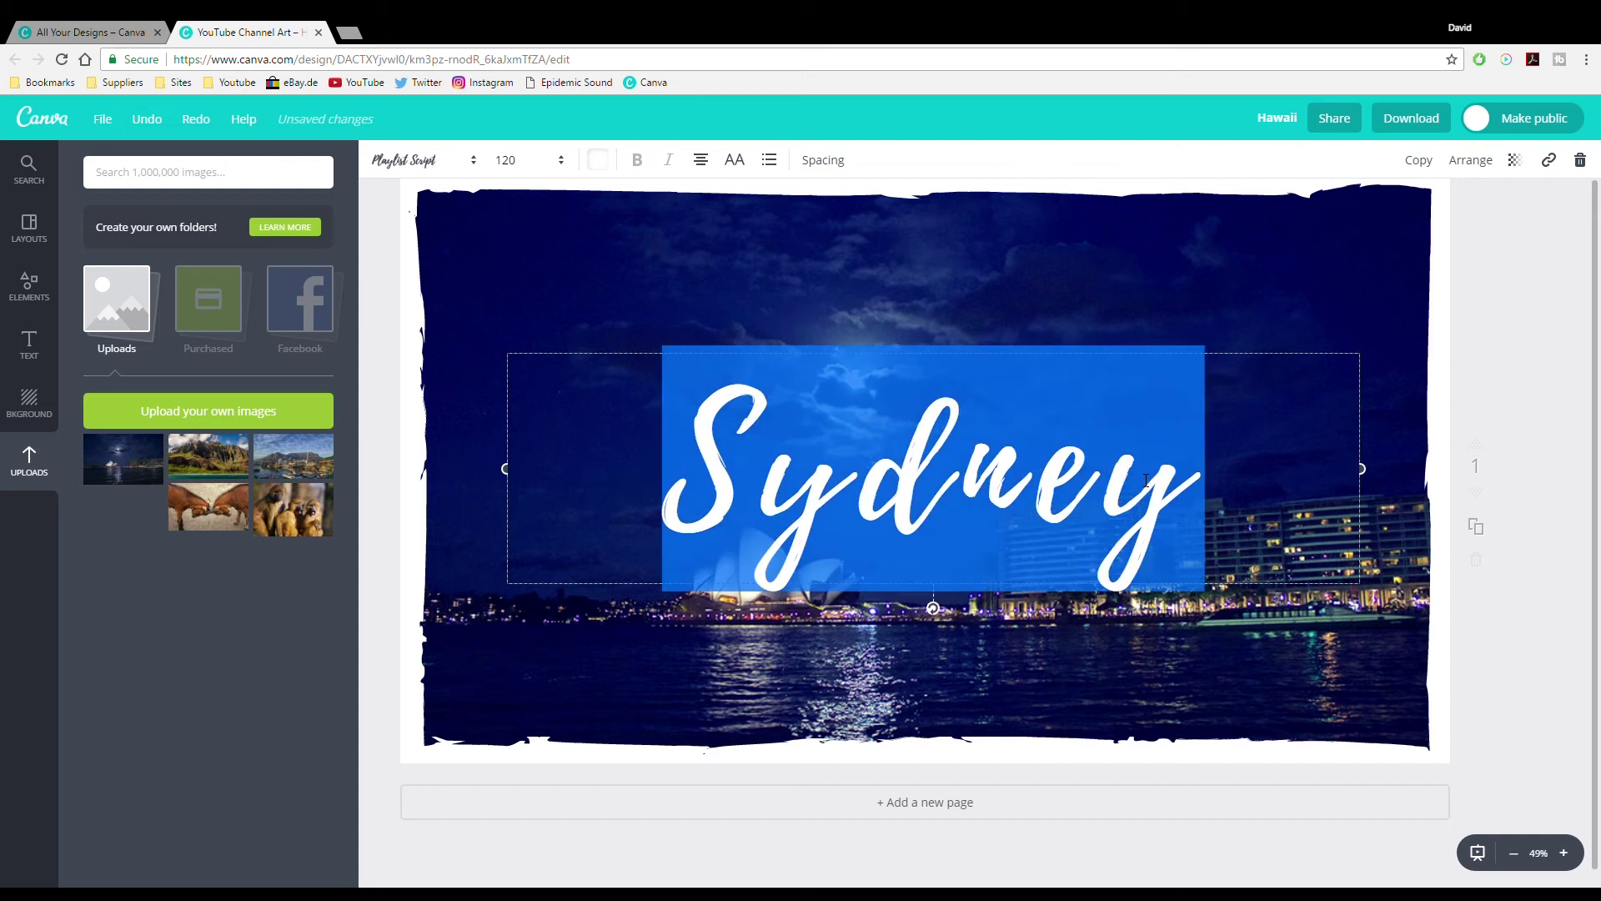
type("cape Town")
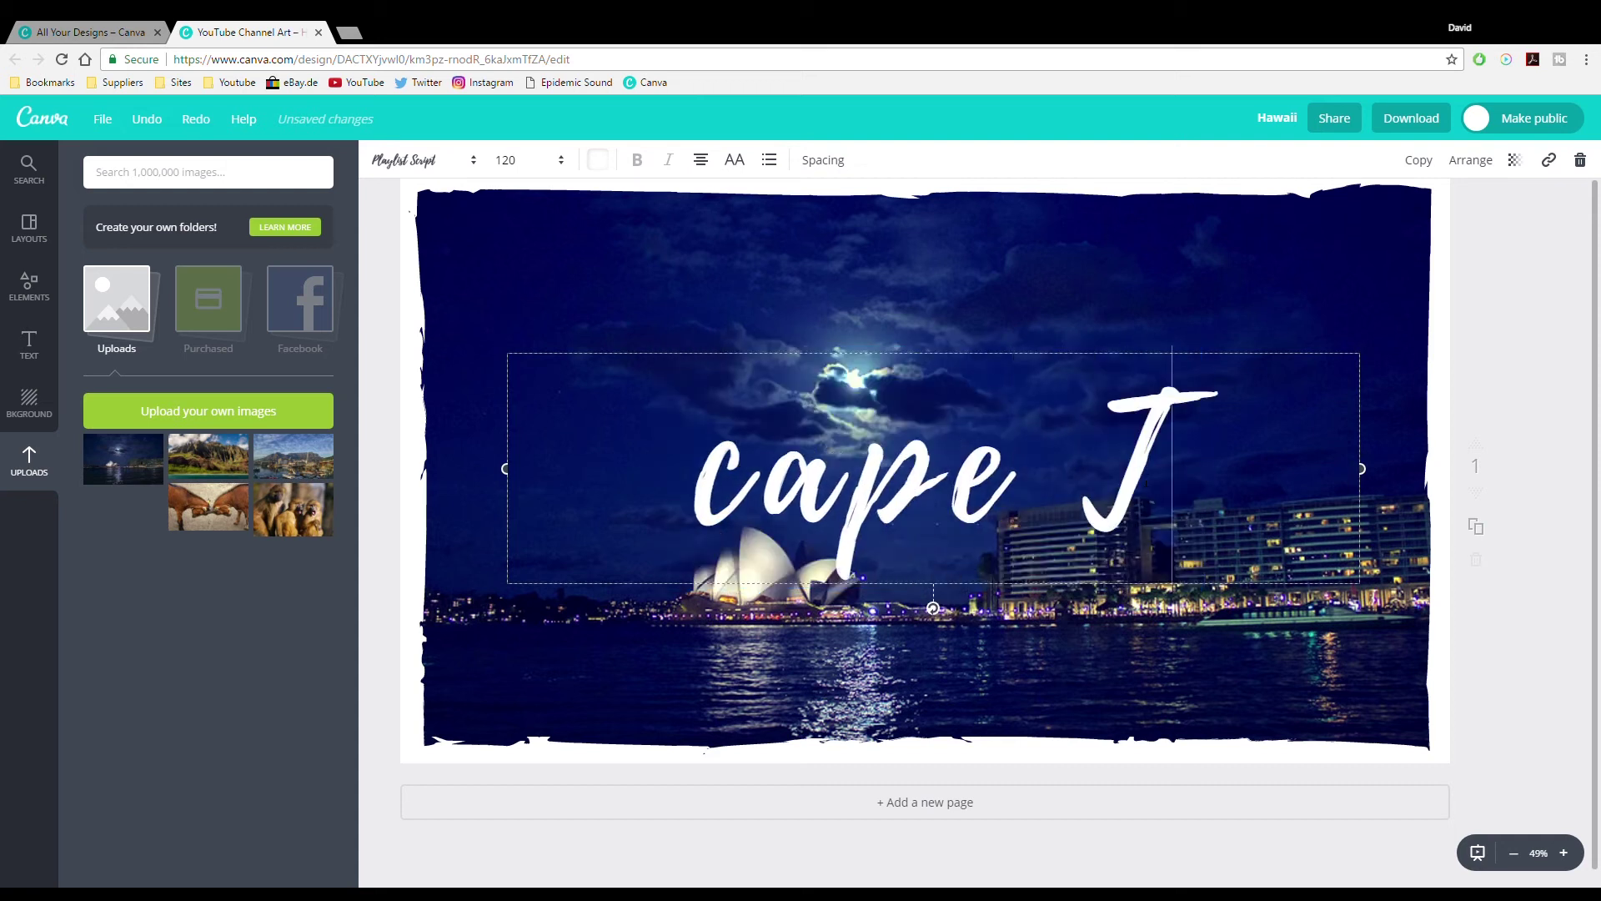
key("Left")
key("Left")
key("Left")
key("Left")
key("Left")
key("Left")
key("Left")
key("Left")
key("Left")
key("Right")
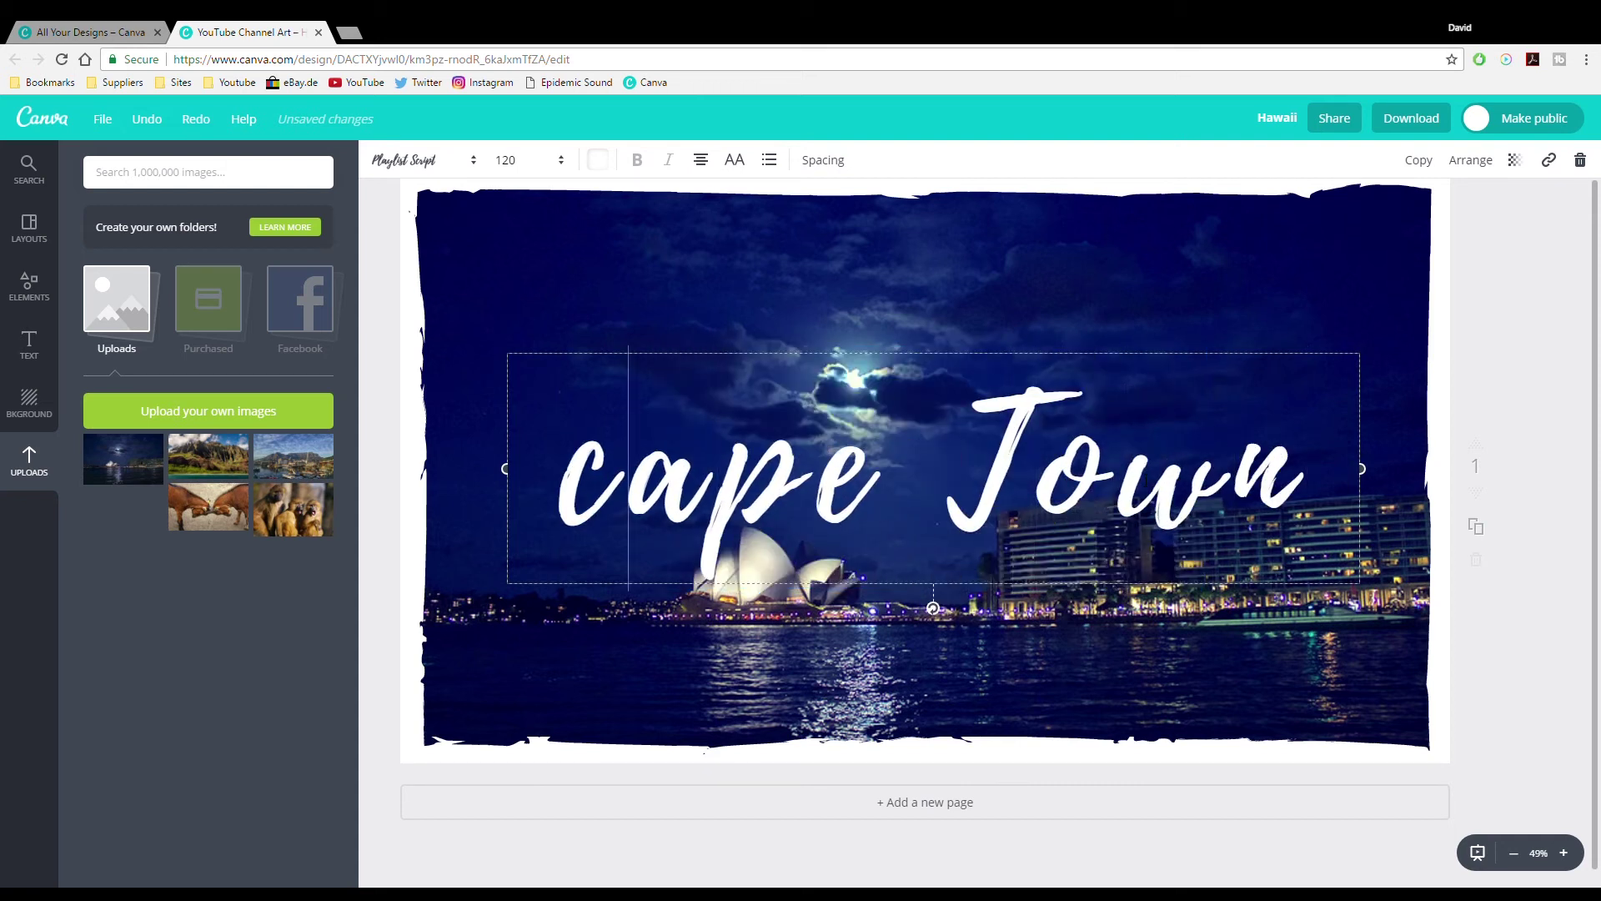
key("BackSpace")
type("C")
left_click(1571, 504)
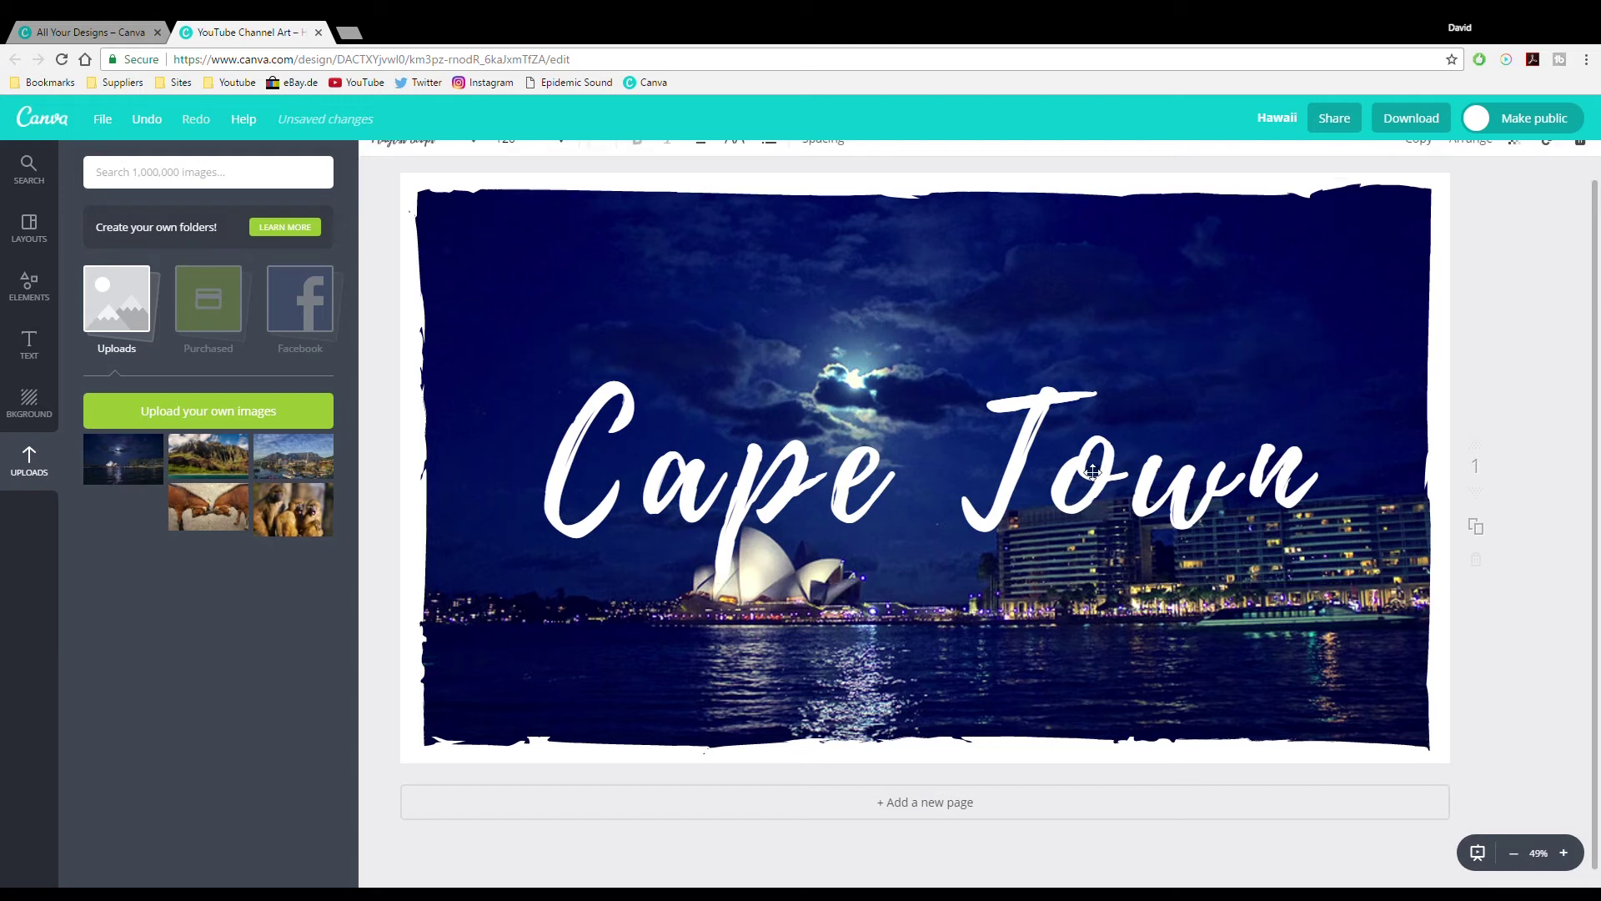
Replace the background with the Cape Town harbour photo, nudging it slightly left in its frame
left_click_drag(332, 460, 526, 313)
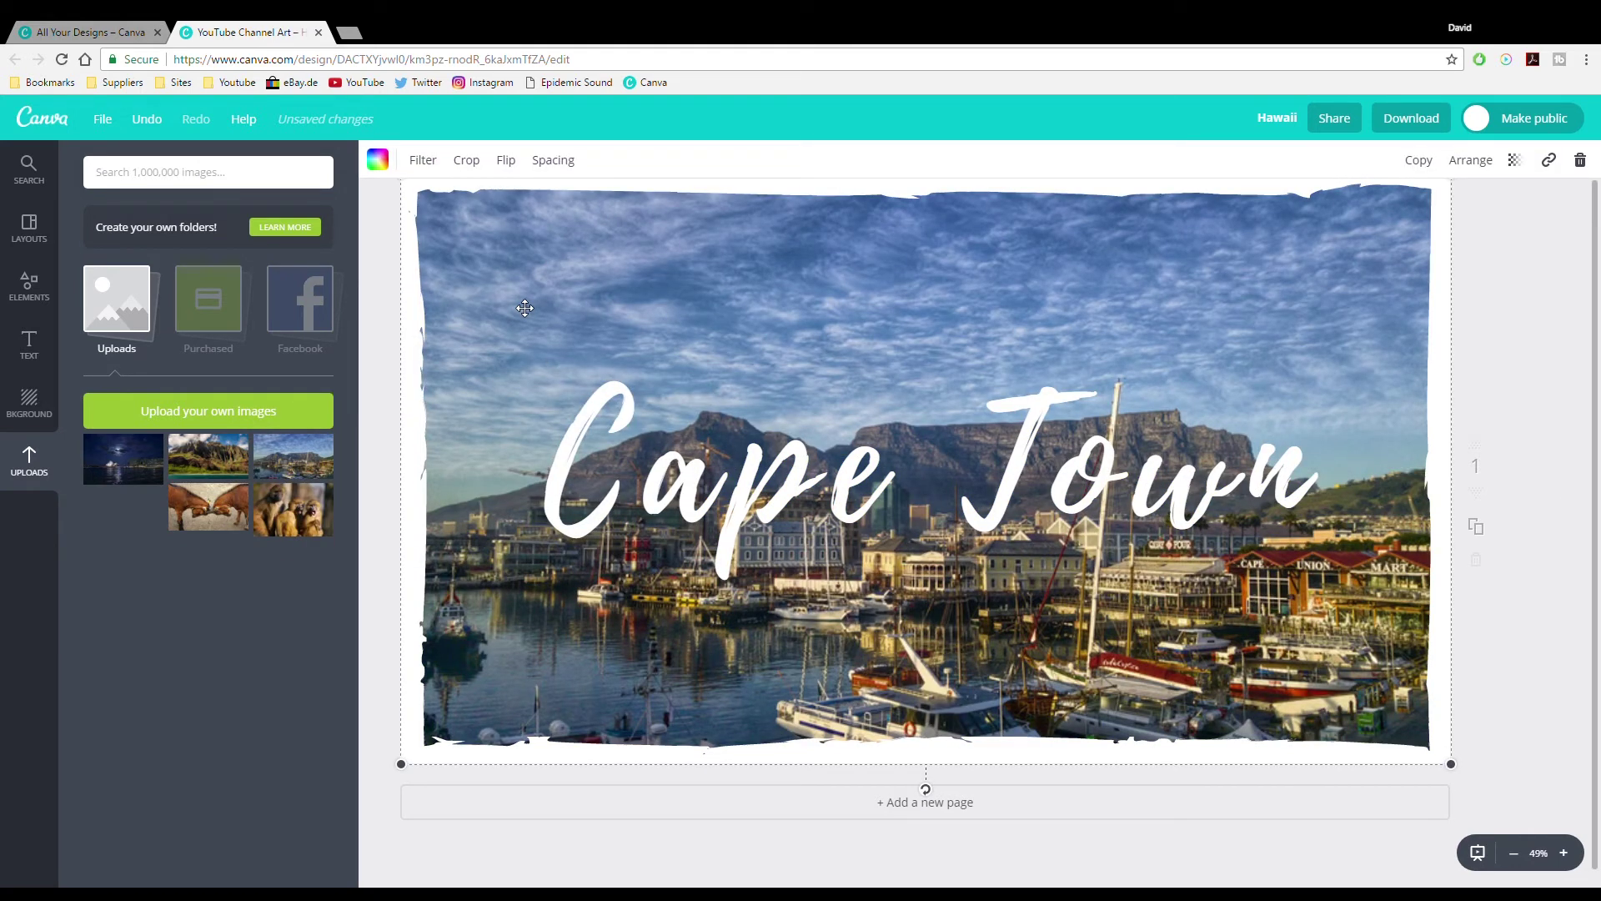
double_click(1434, 435)
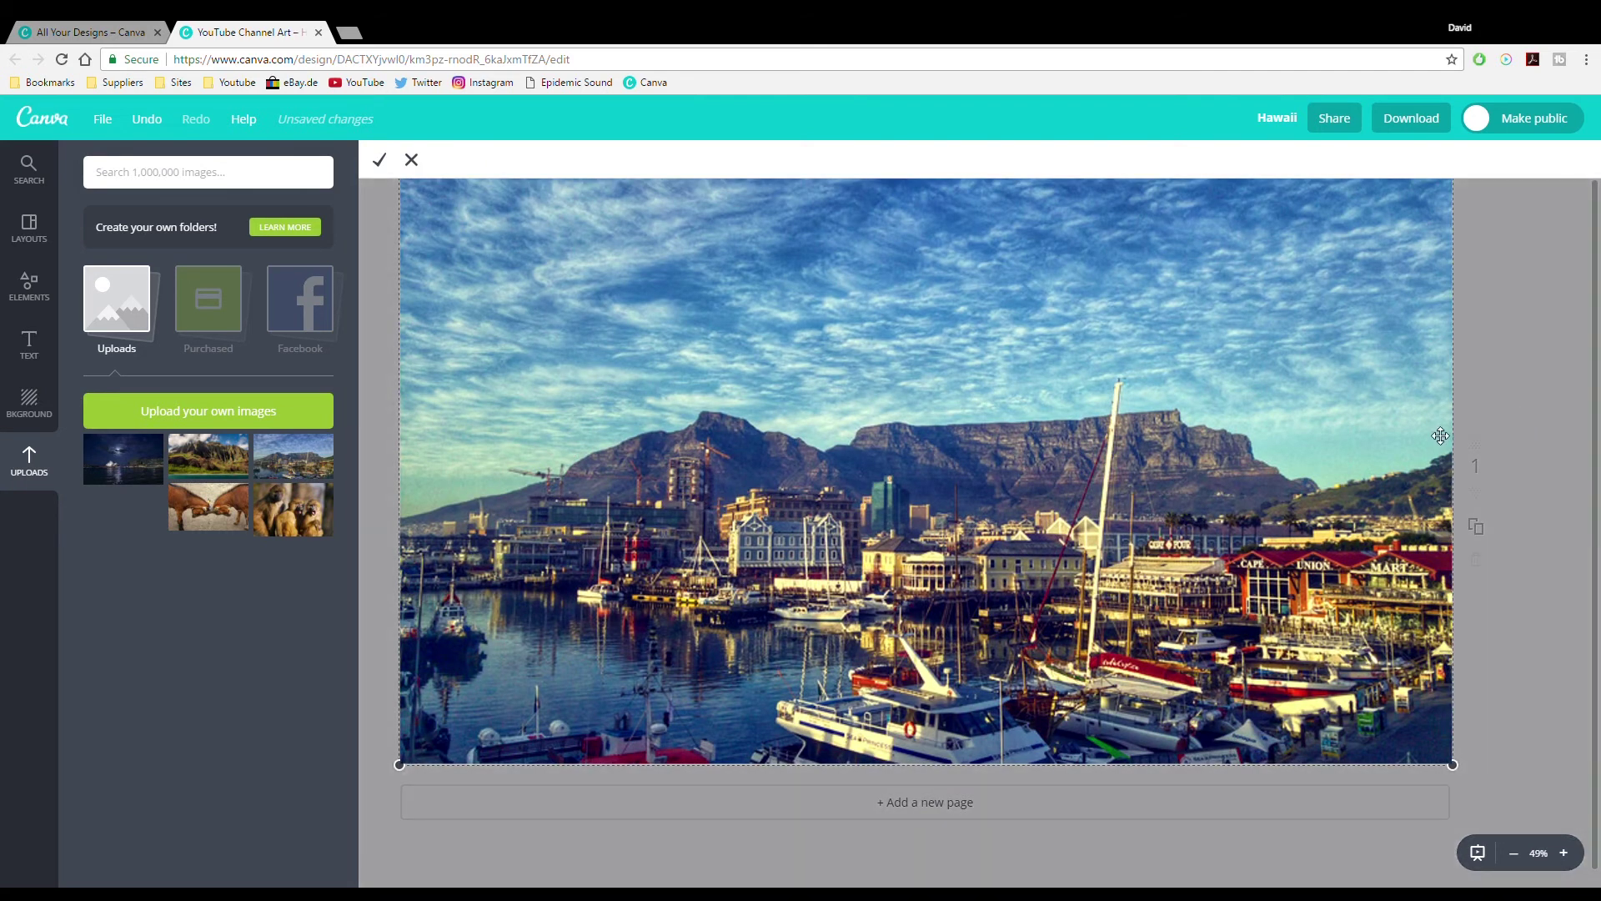
left_click_drag(892, 354, 809, 318)
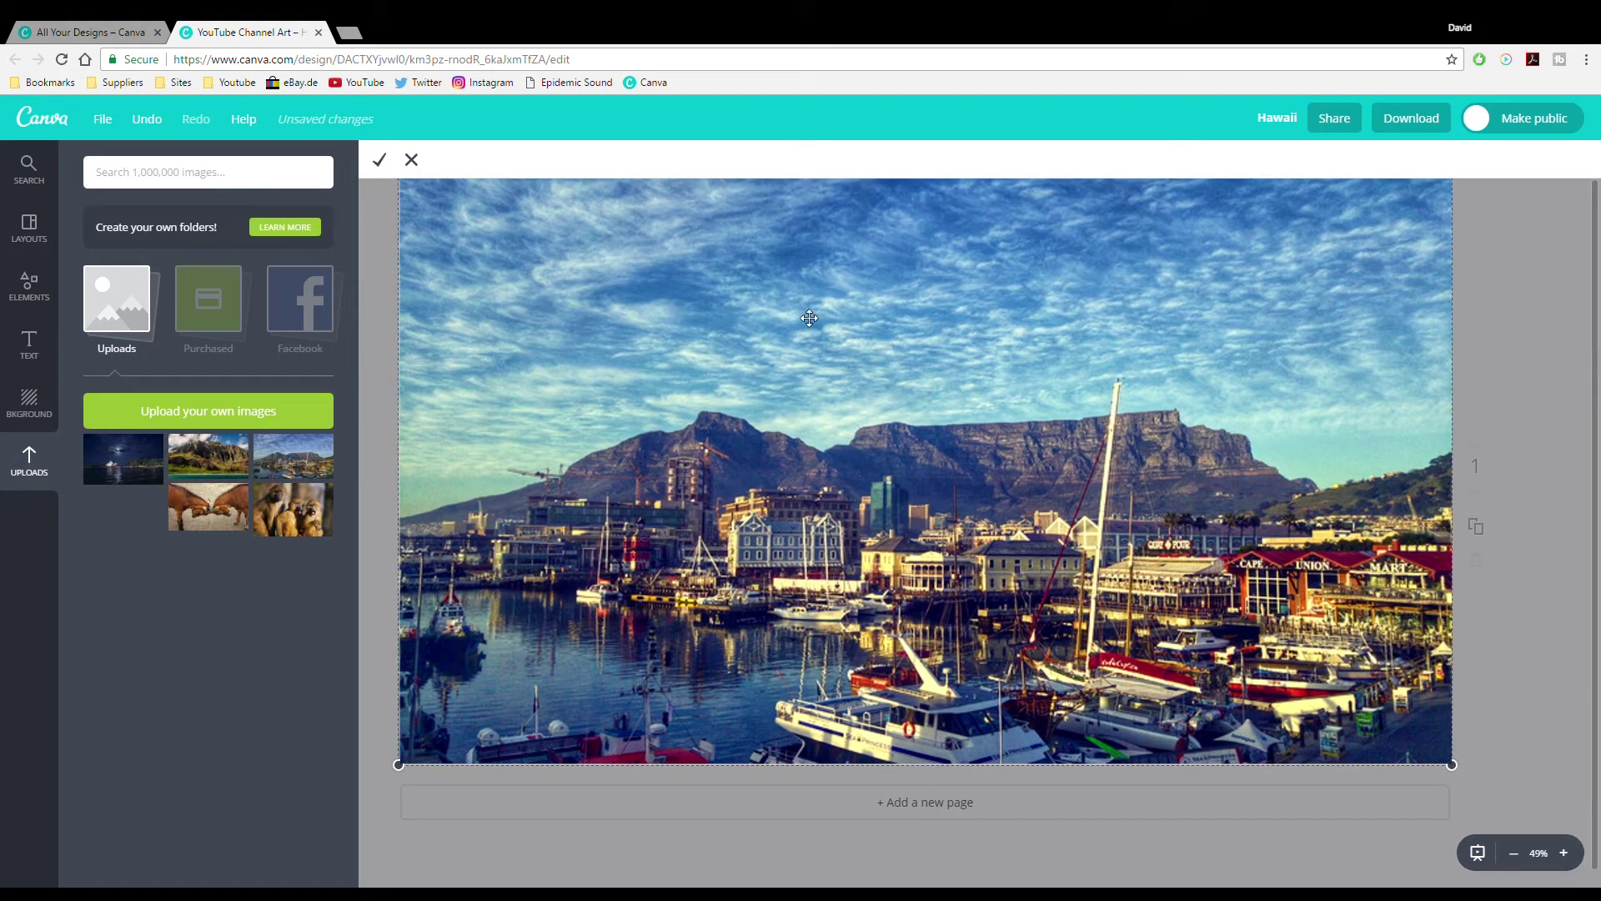
left_click(379, 159)
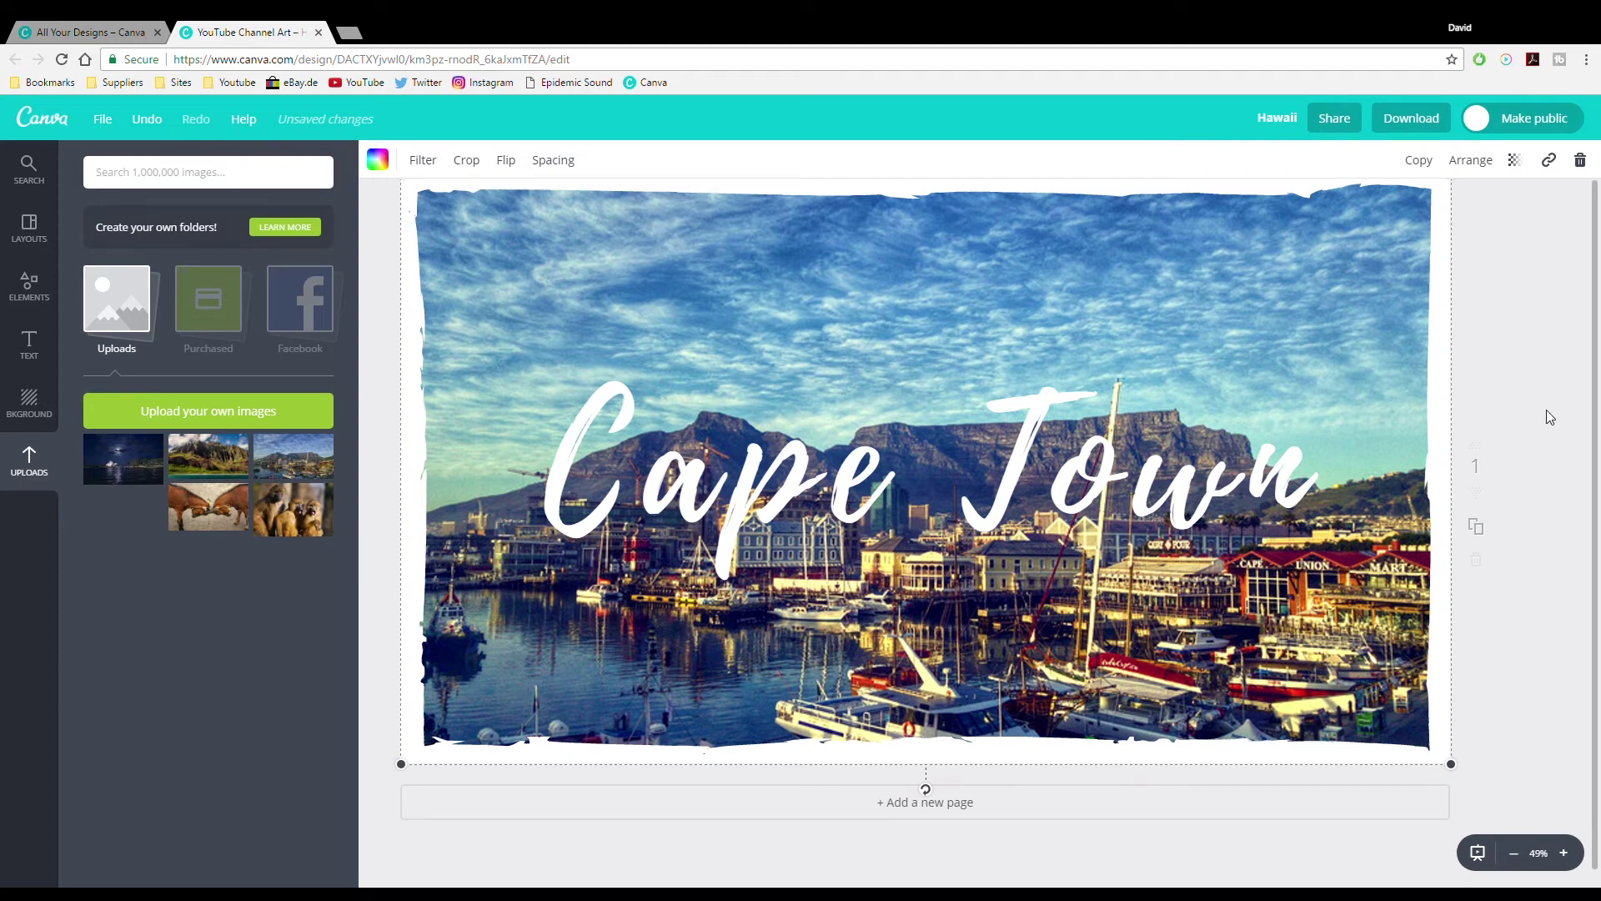
left_click(1596, 380)
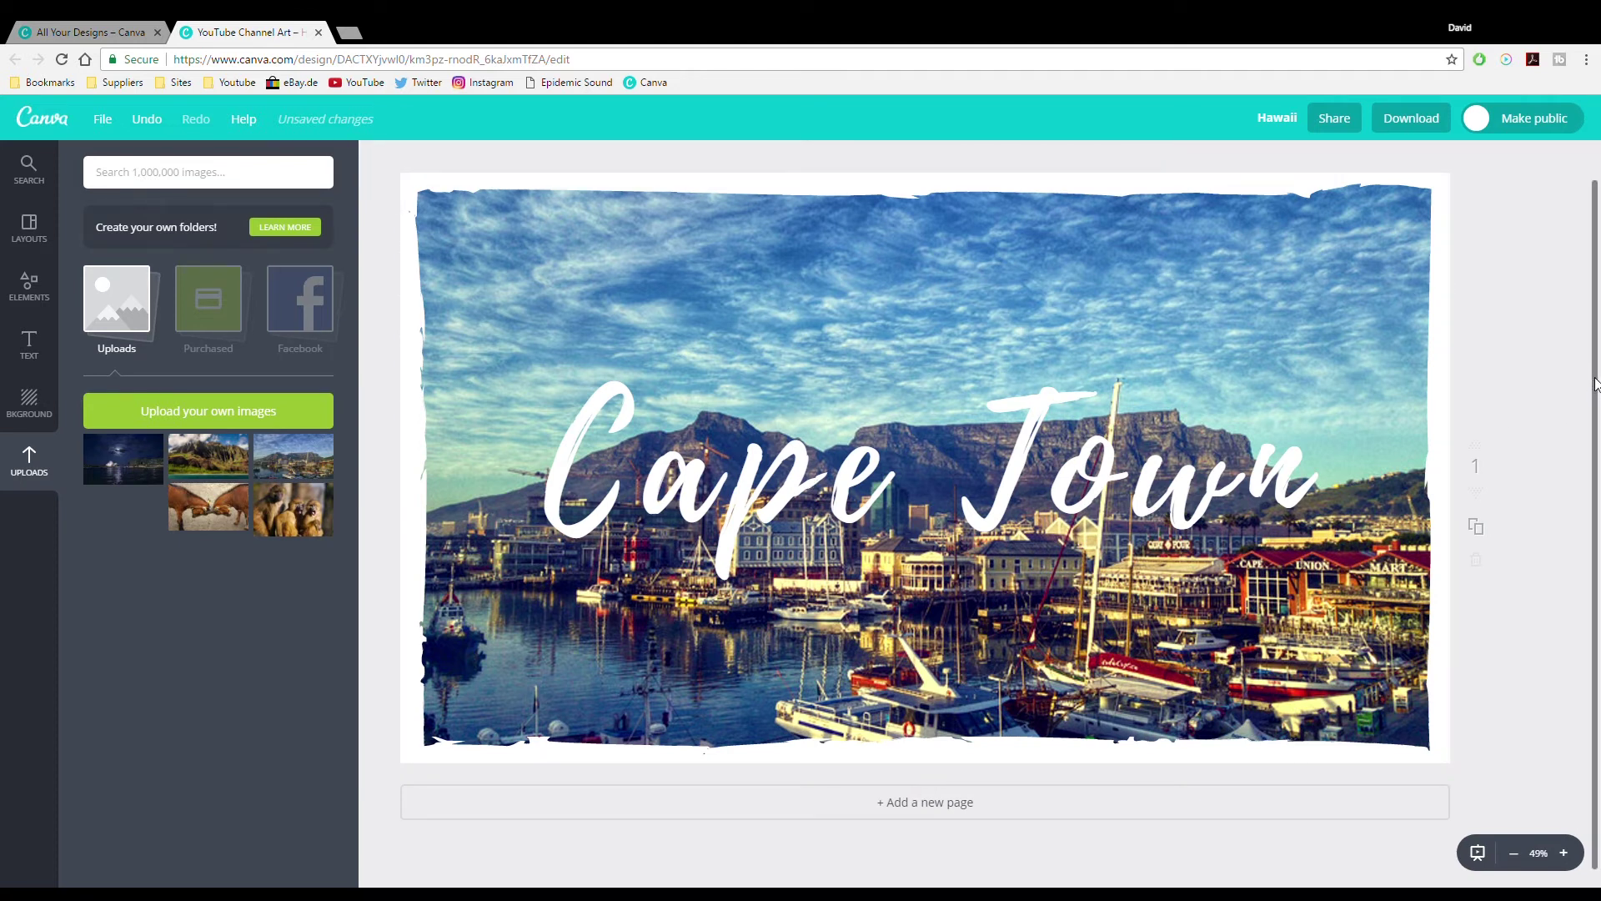
left_click_drag(1596, 384, 1584, 343)
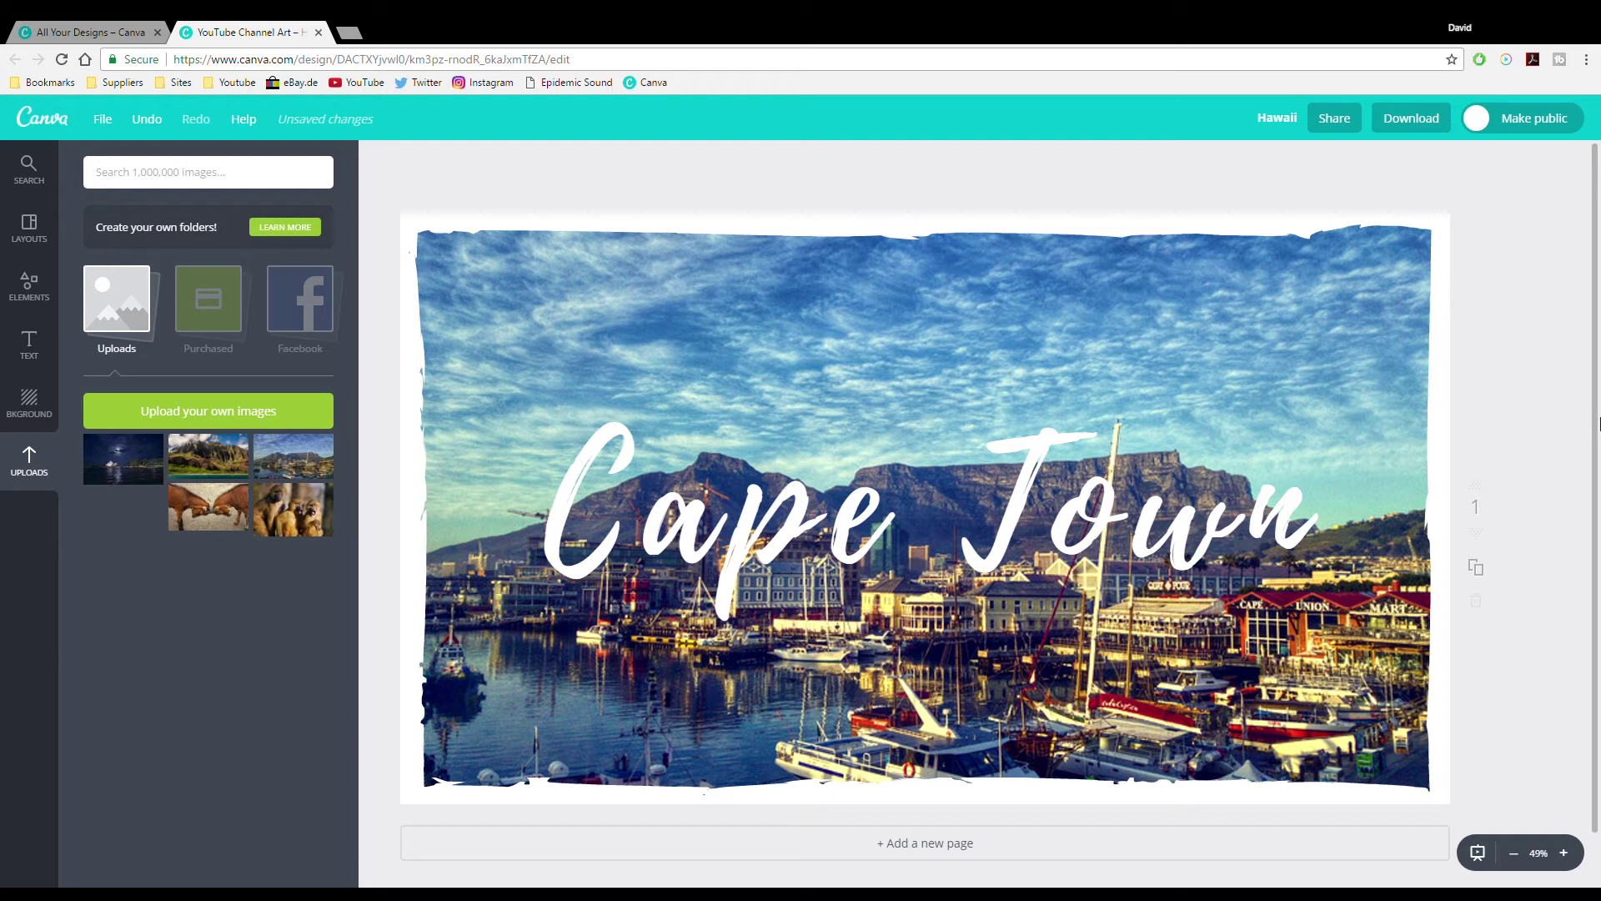
left_click_drag(1597, 424, 1596, 468)
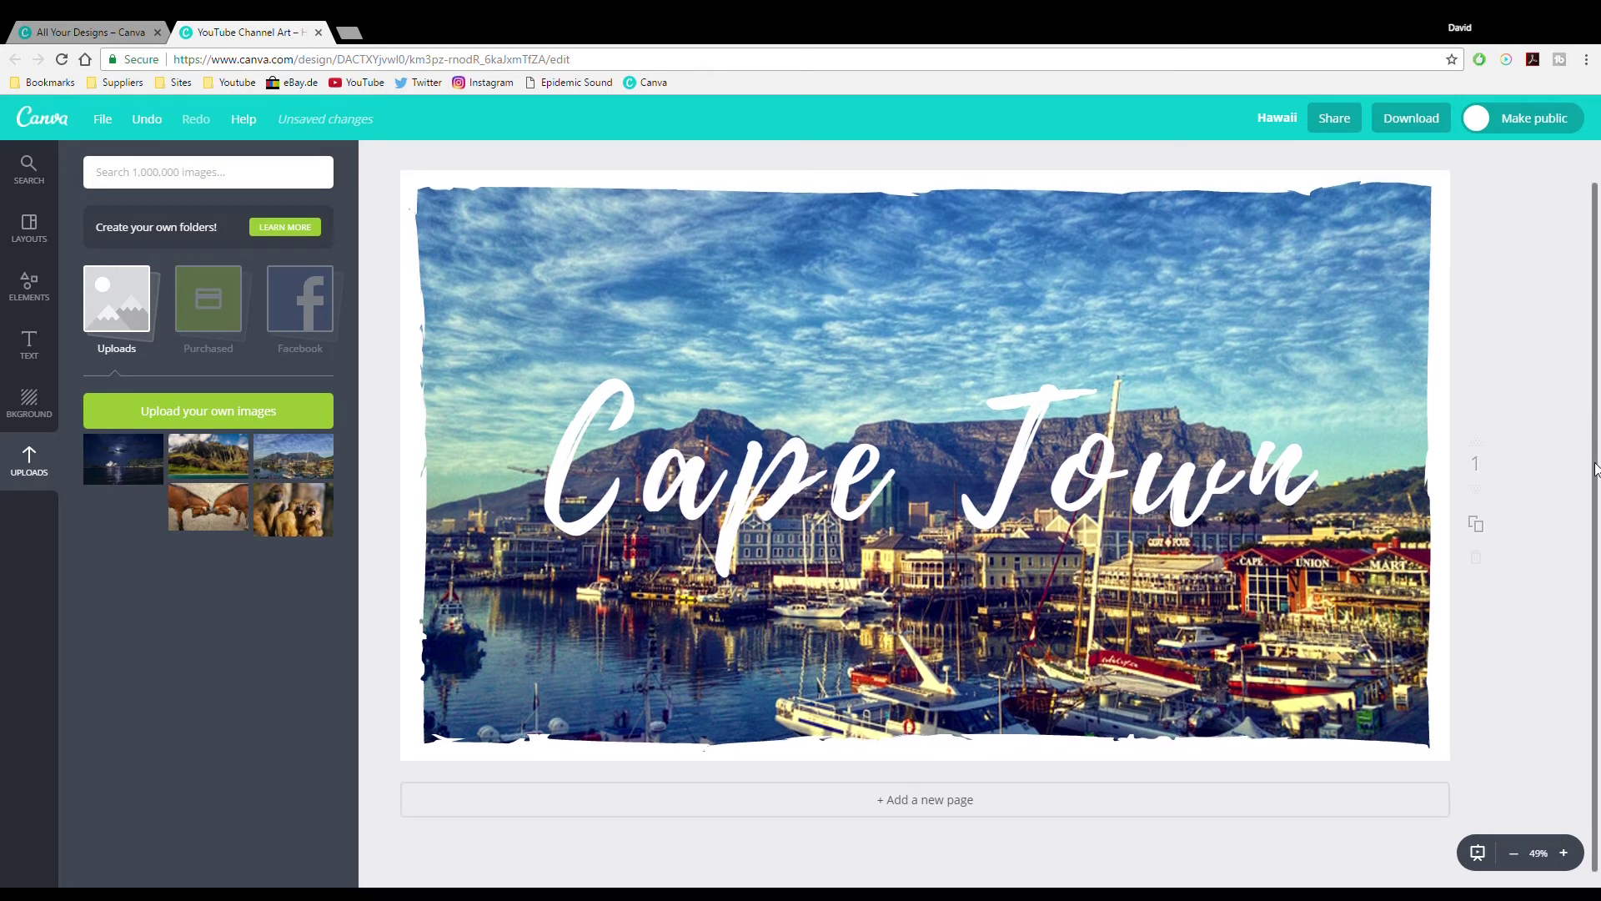
left_click_drag(1596, 468, 1596, 428)
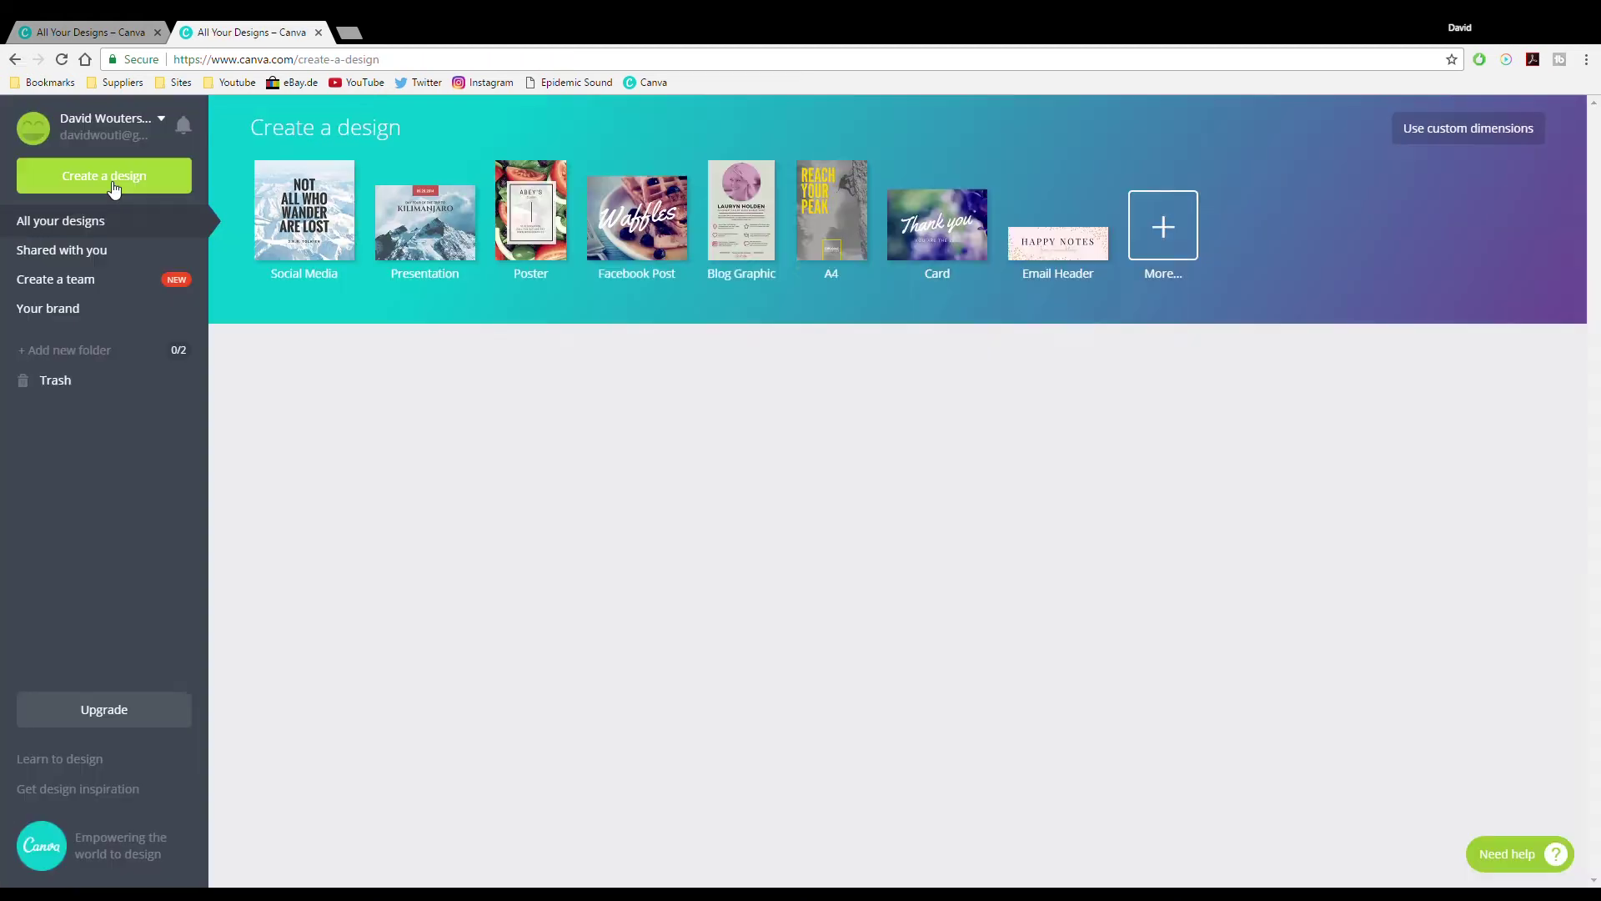
Create a new YouTube Thumbnail design and apply the free 'Getting Around New York' layout
left_click(115, 185)
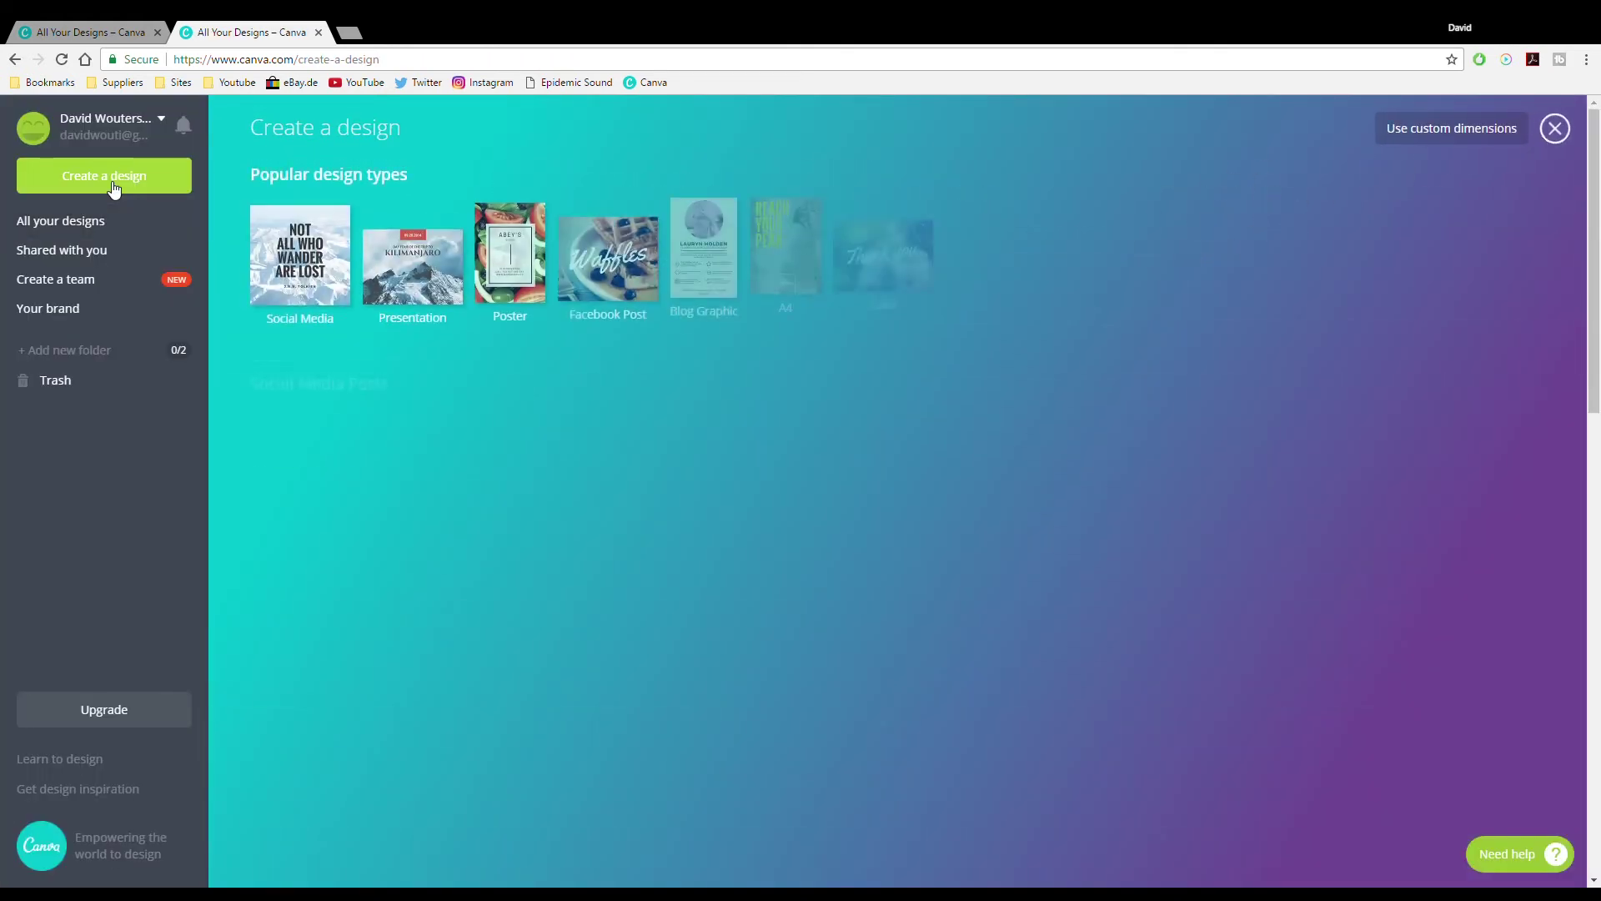
scroll(1596, 479, "down", 5)
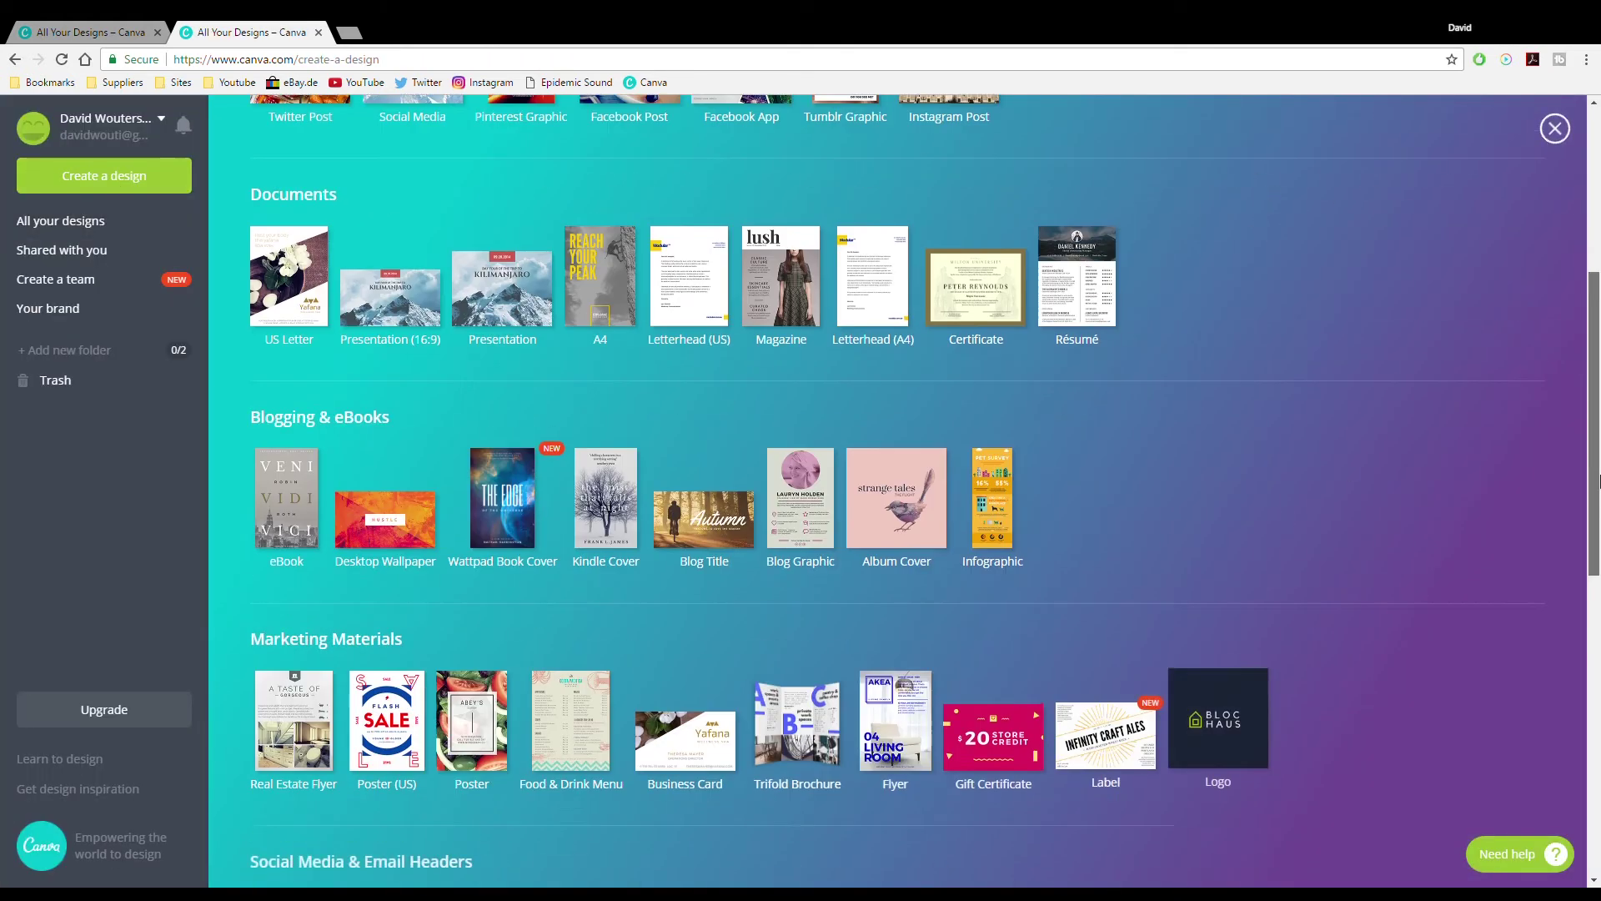
scroll(1597, 479, "down", 6)
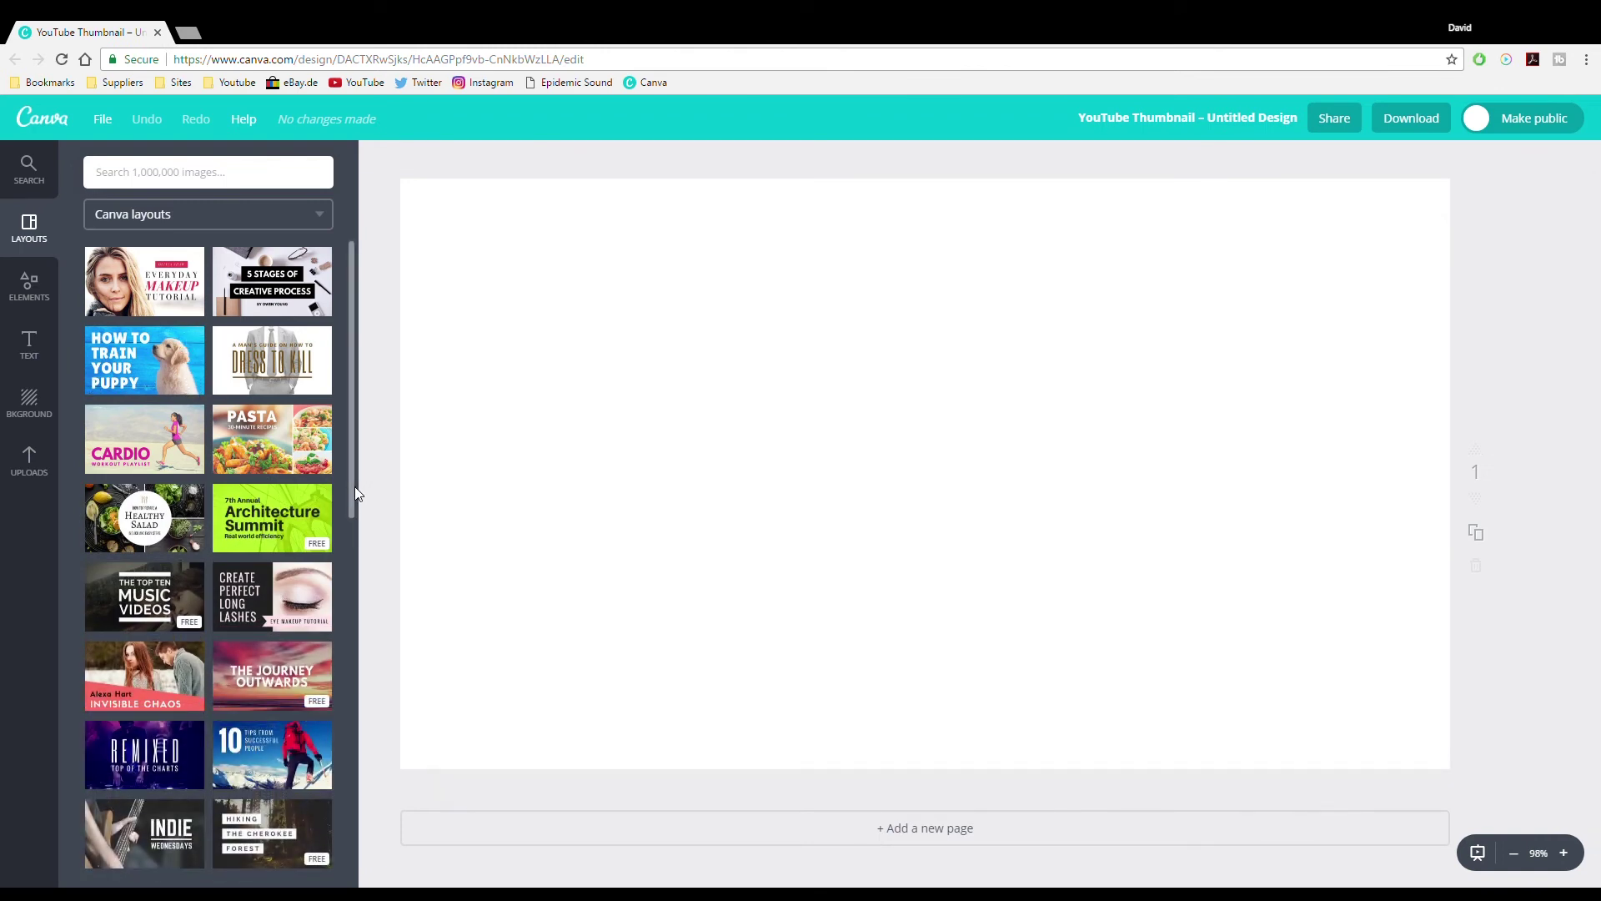
scroll(358, 521, "down", 4)
left_click_drag(356, 658, 367, 743)
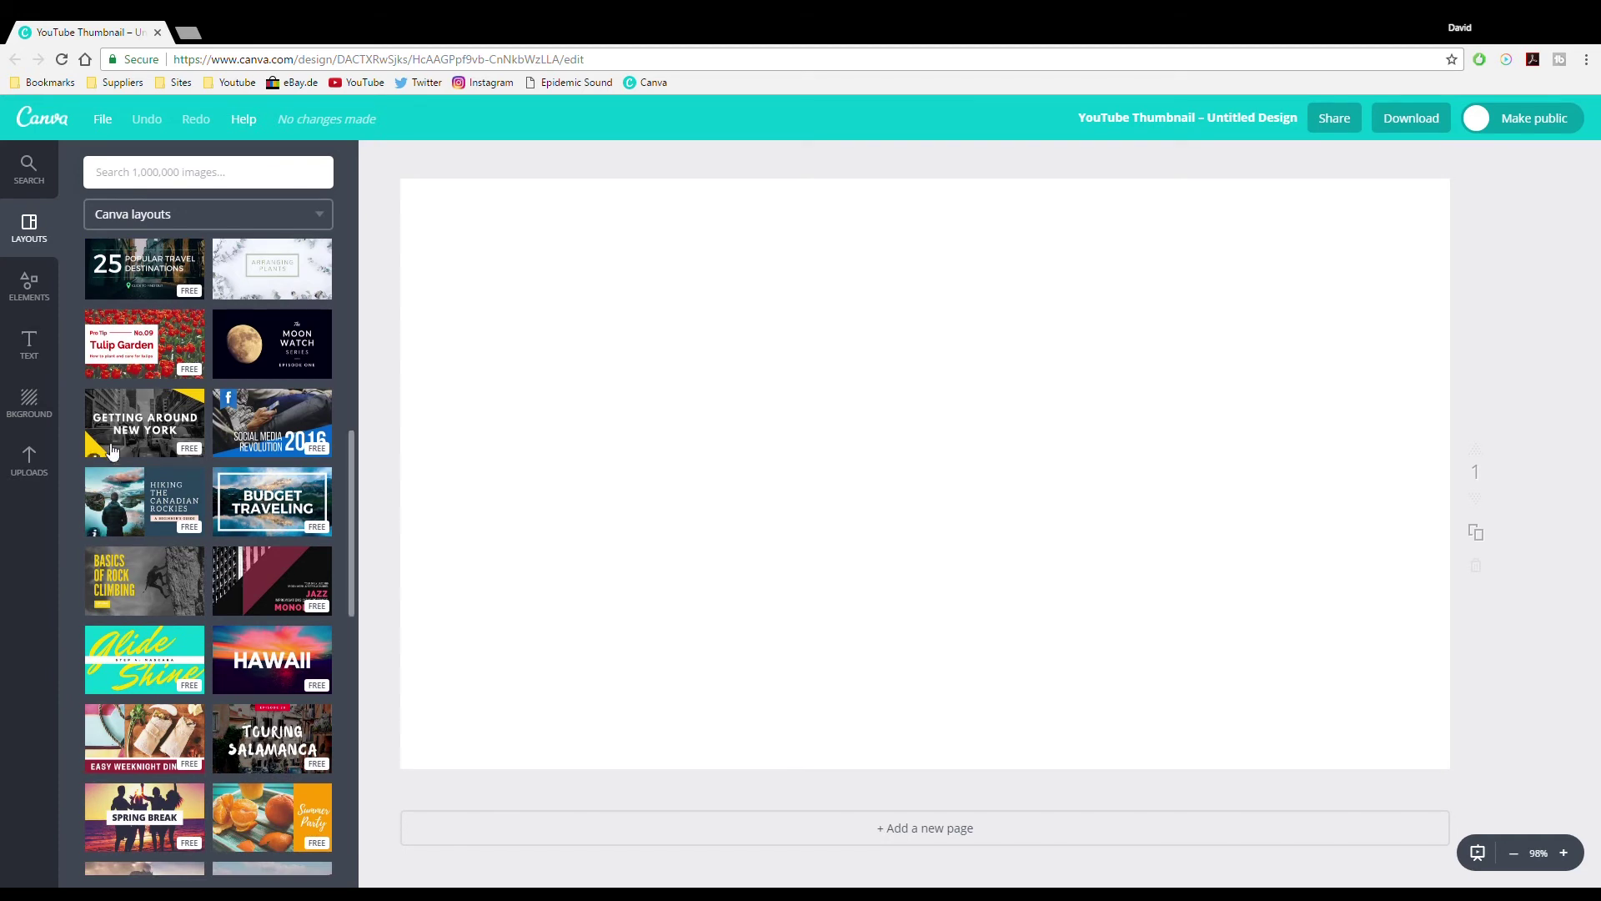
left_click(115, 442)
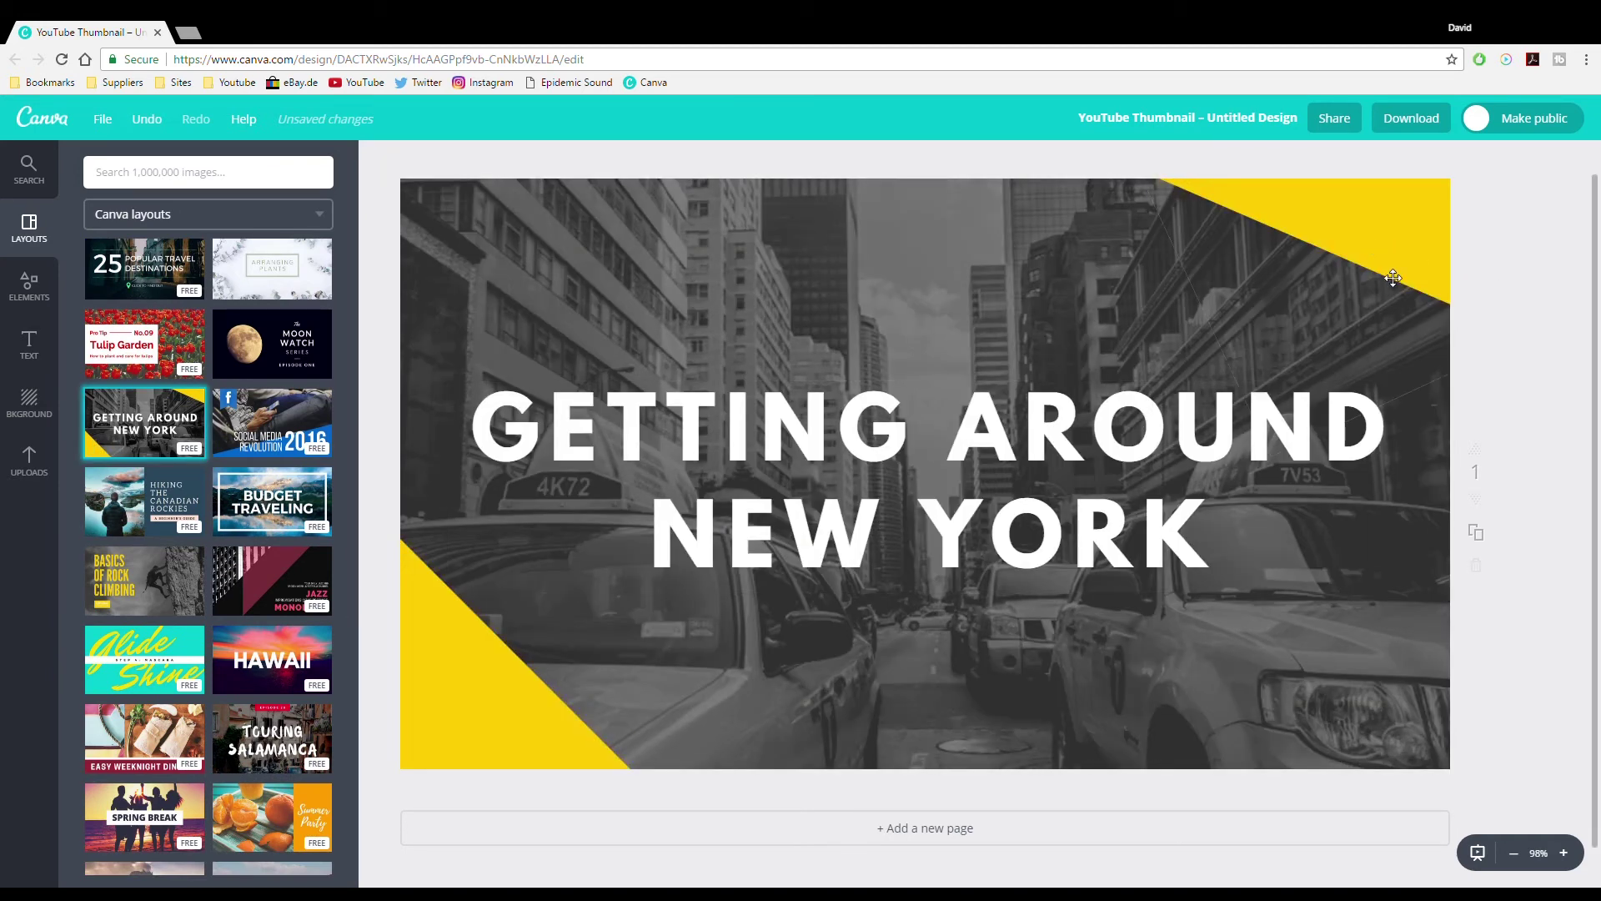
Duplicate the thumbnail page and turn the top-right yellow triangle white
left_click(1478, 533)
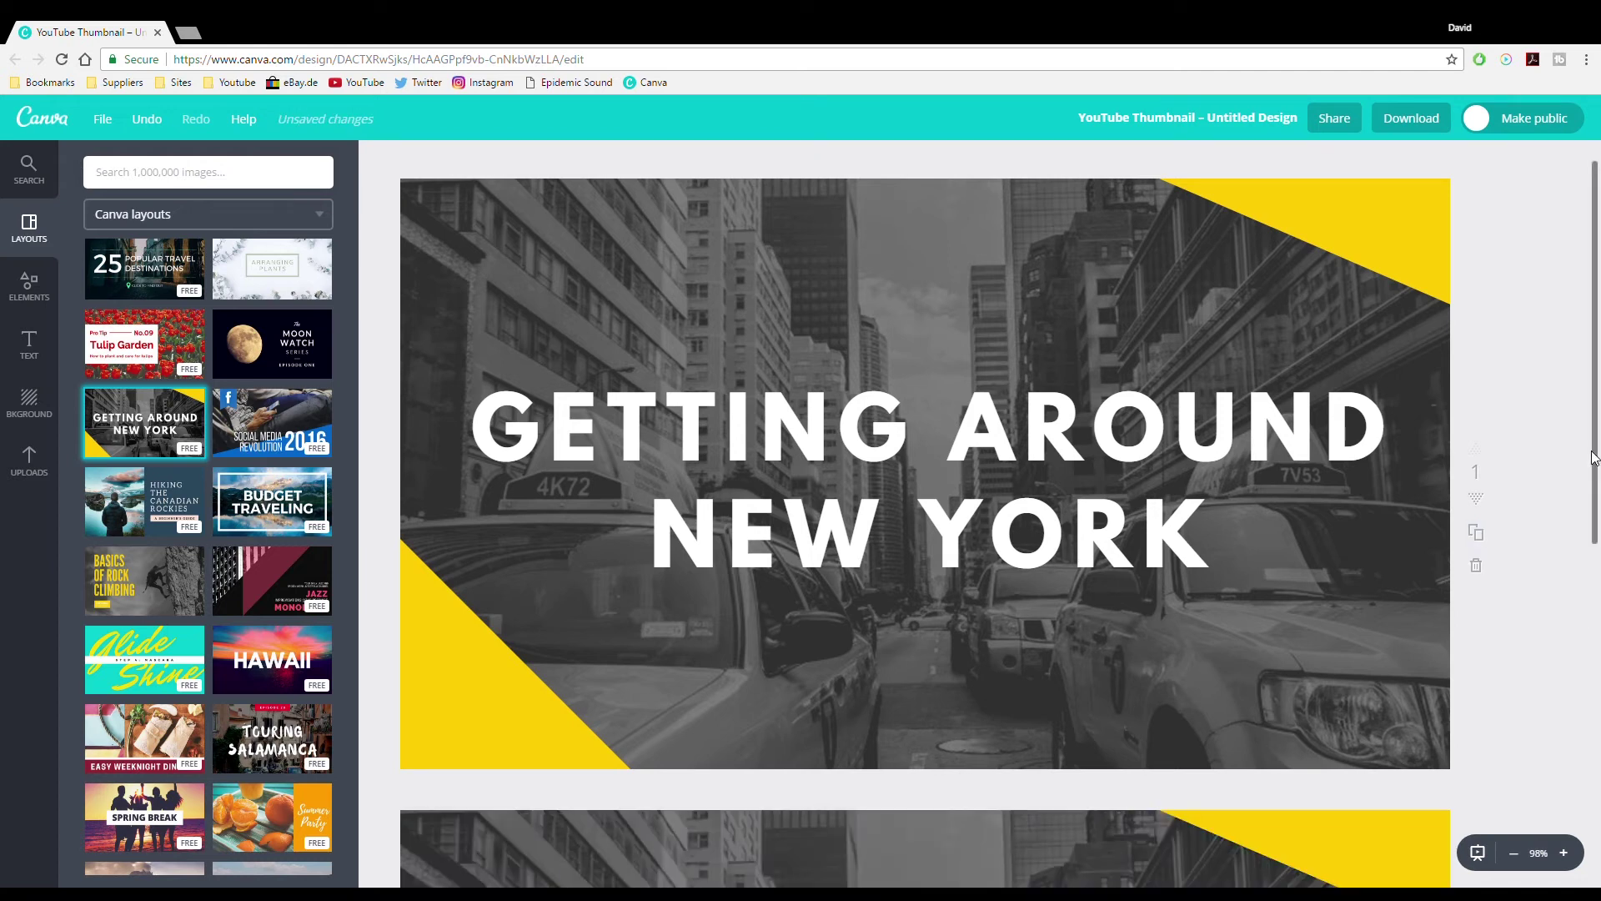
left_click(1438, 275)
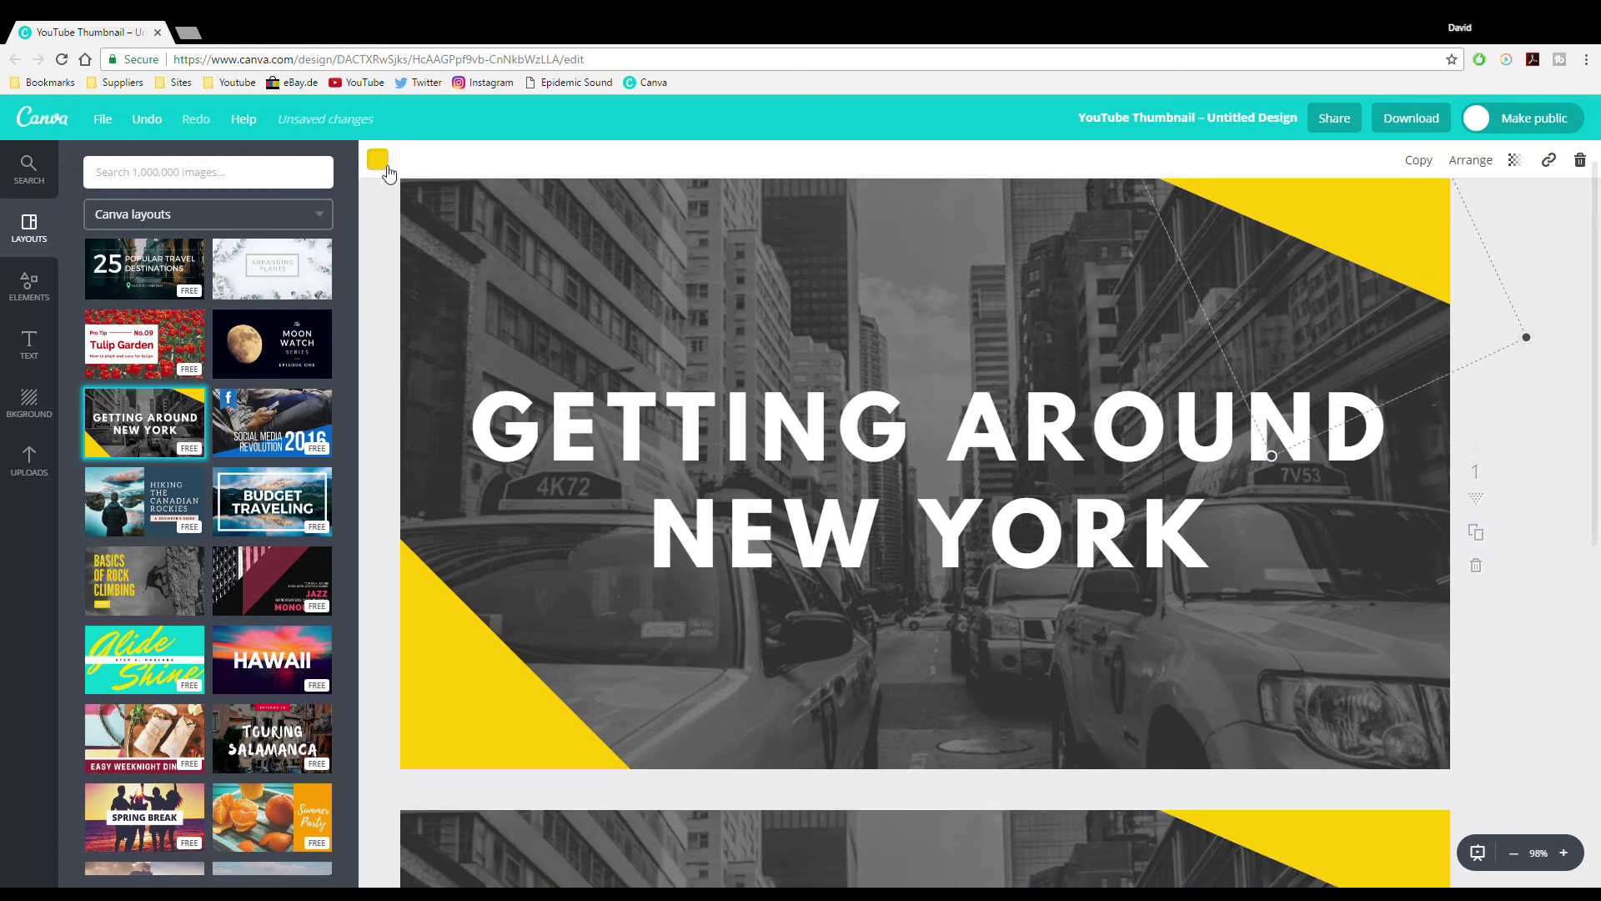
left_click(377, 159)
left_click(525, 388)
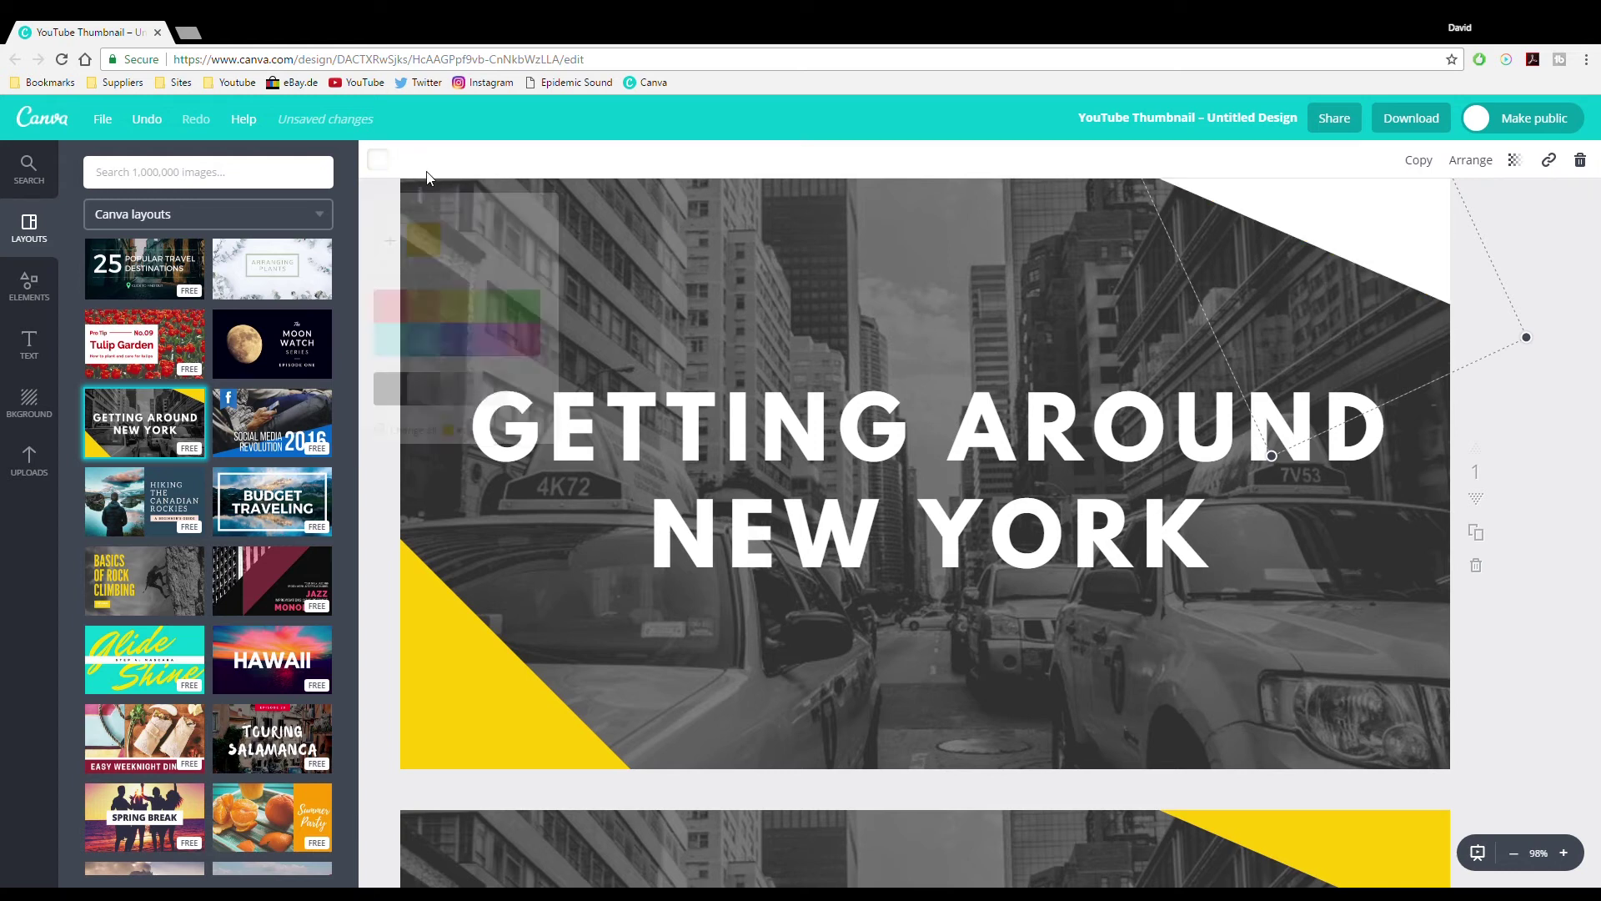
Make the bottom-left triangle white and rotate it clockwise into a slimmer angled wedge
left_click(475, 738)
left_click(378, 160)
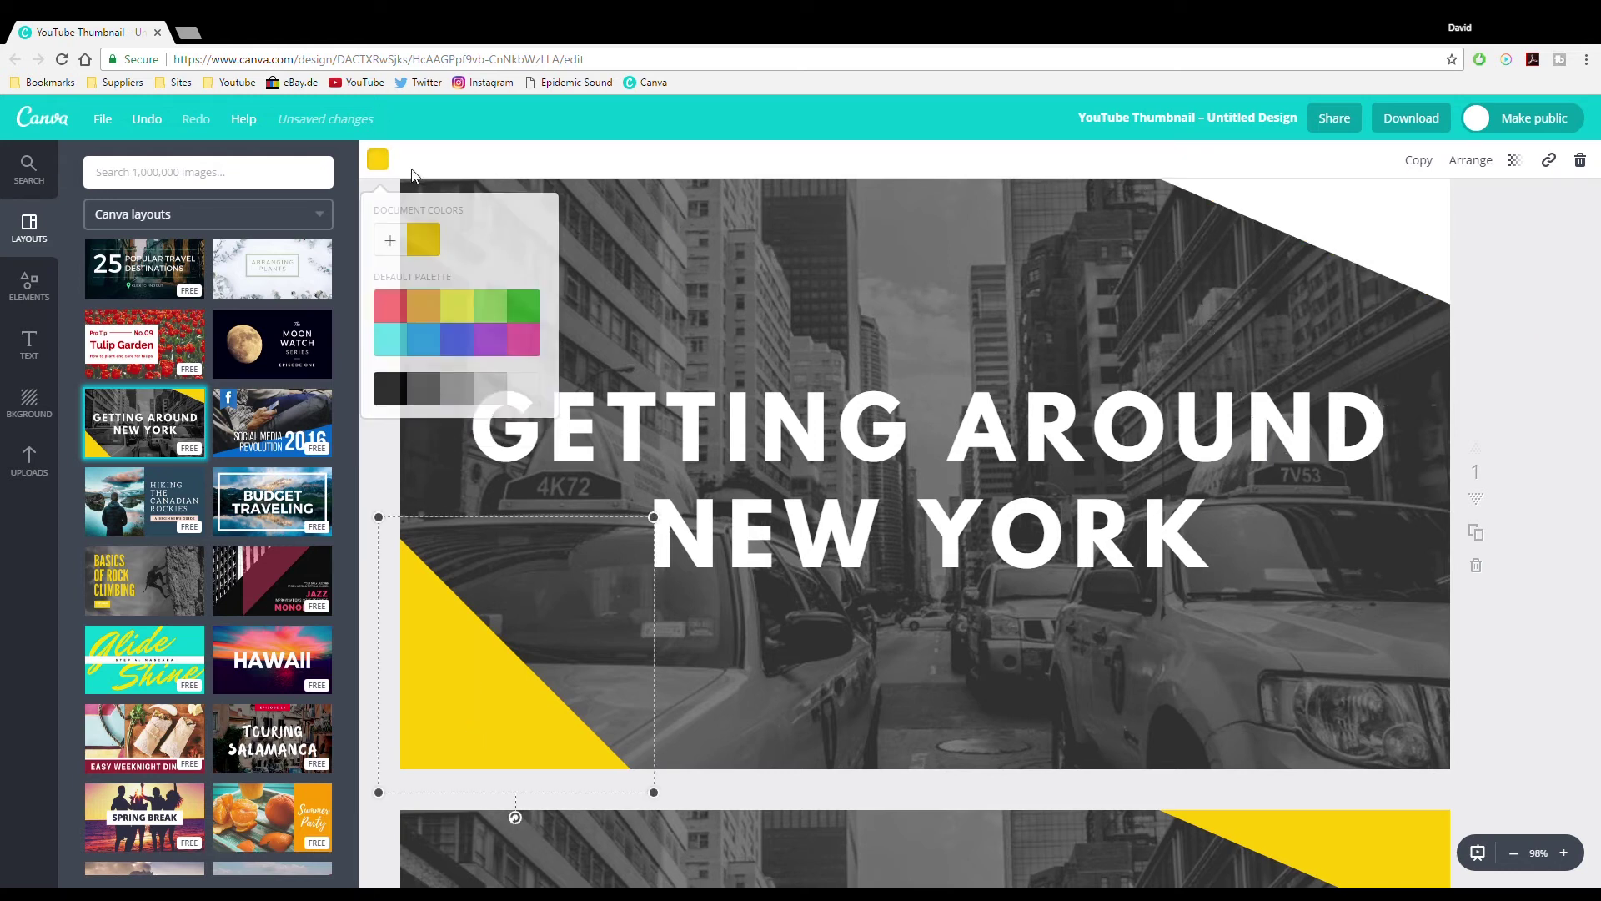
left_click(534, 398)
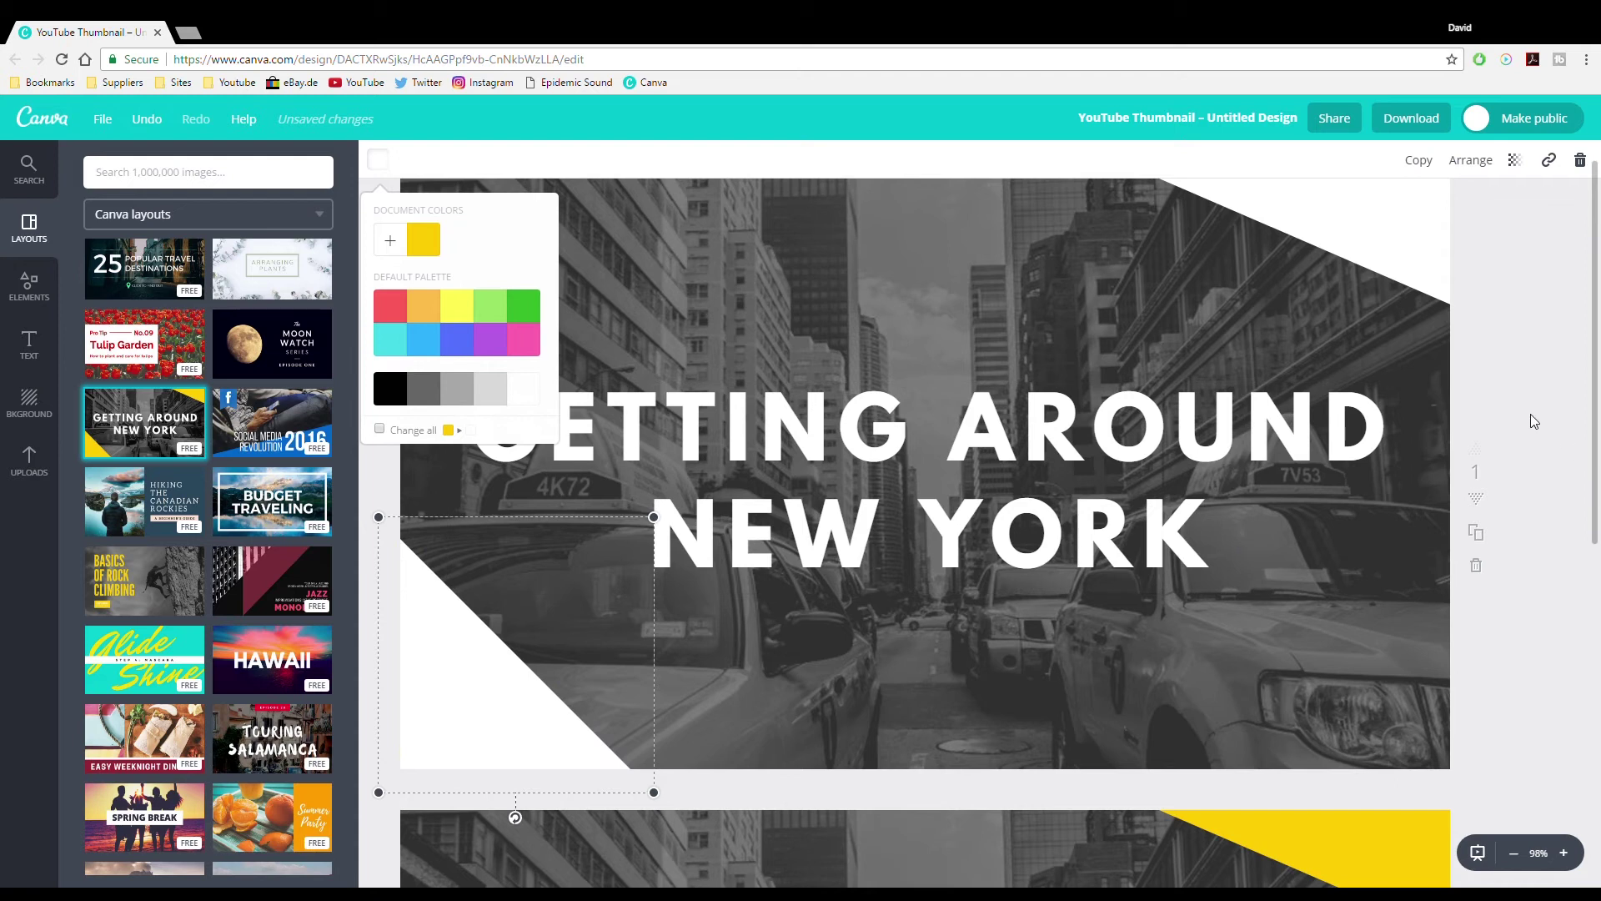
left_click_drag(515, 817, 554, 814)
left_click_drag(544, 730, 558, 760)
left_click_drag(580, 851, 636, 851)
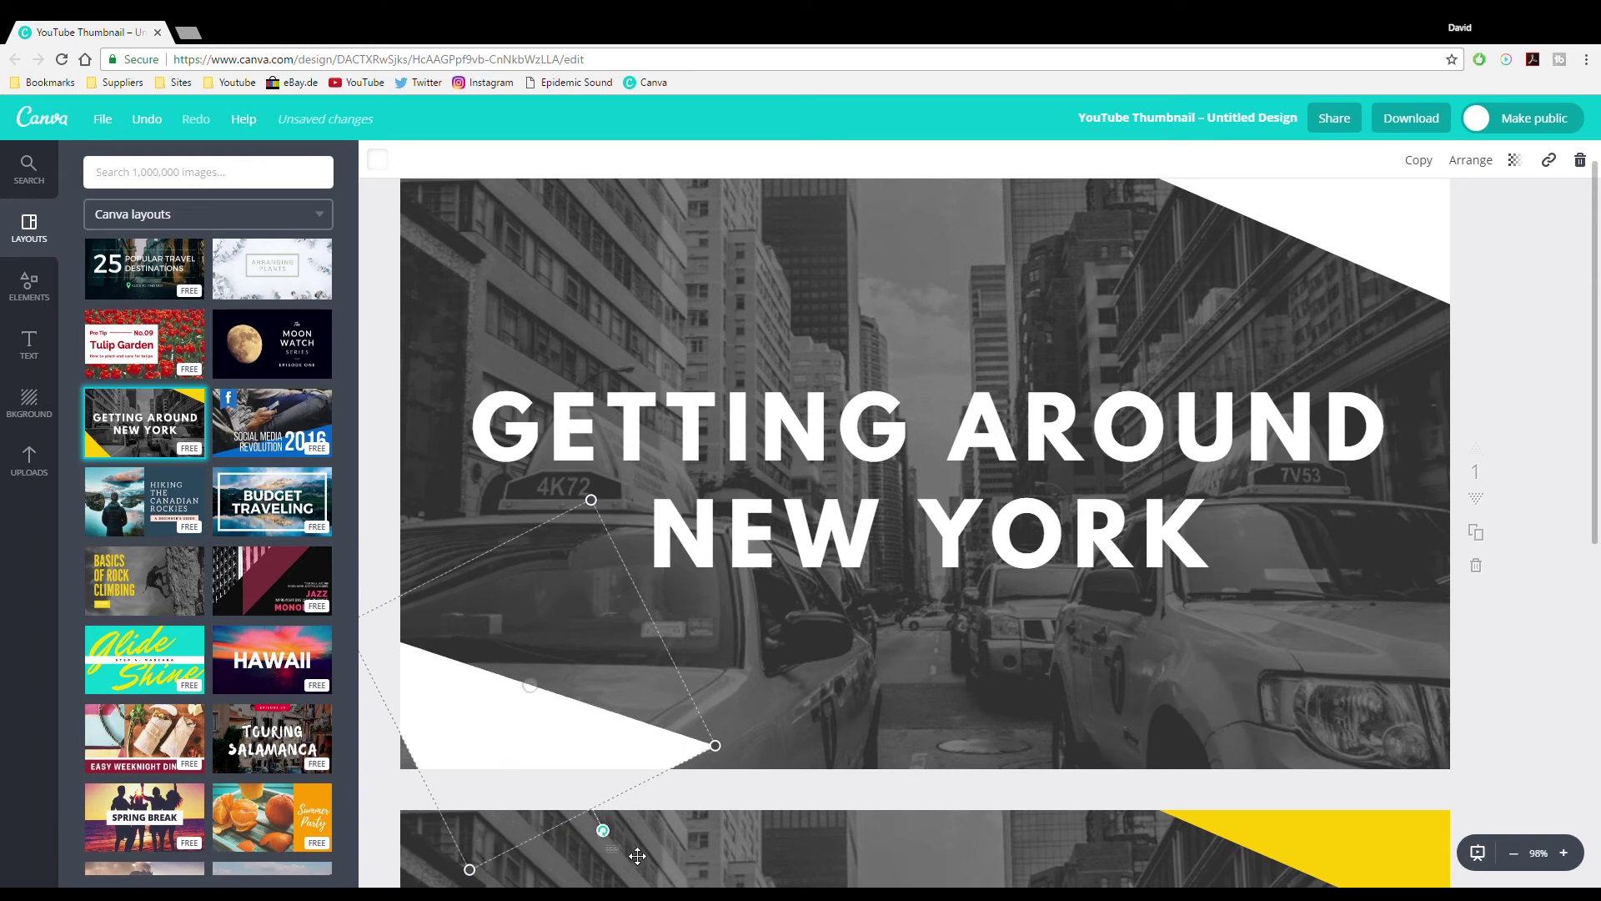
left_click_drag(564, 779, 554, 814)
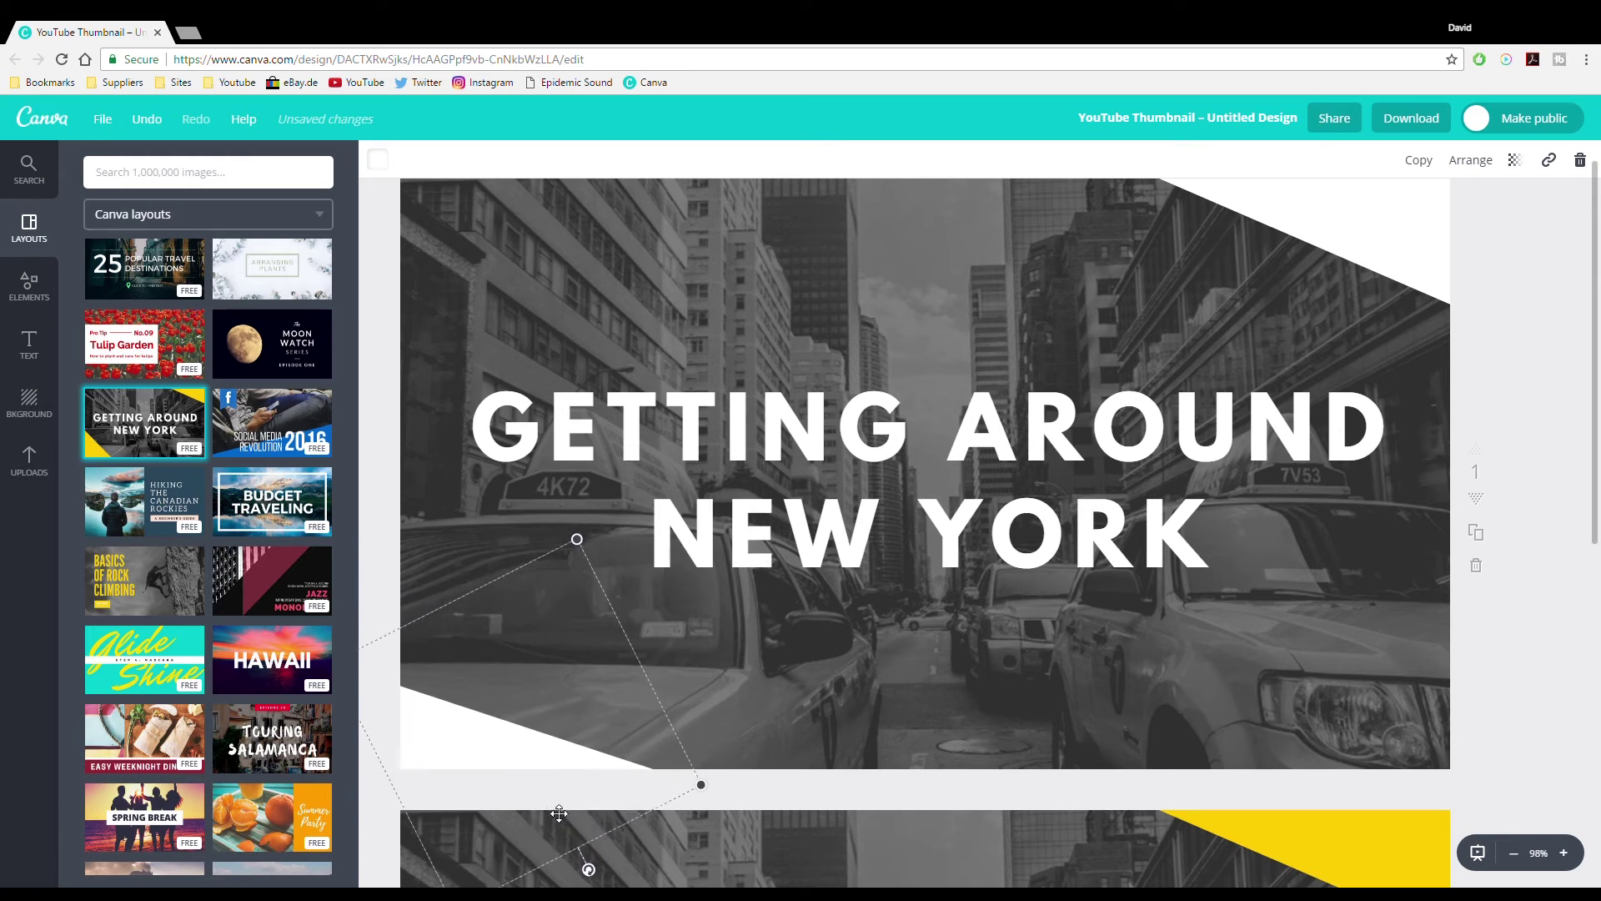
left_click(1404, 226)
Rotate the top-right triangle slightly counter-clockwise, keeping it in the top-right corner
left_click_drag(1403, 225, 1257, 532)
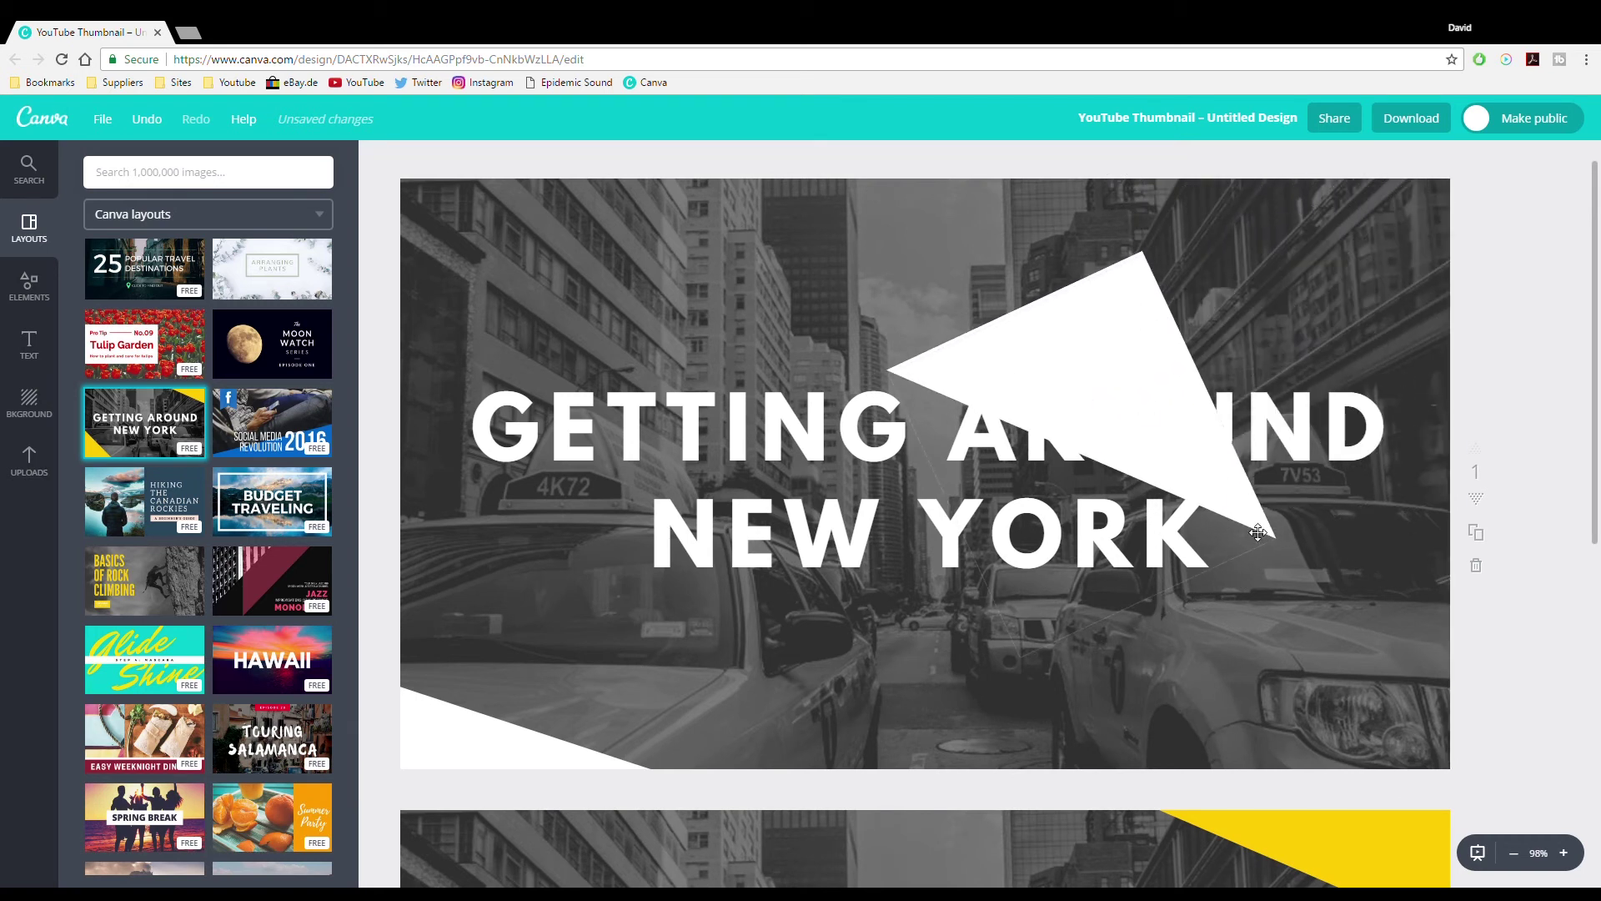
left_click_drag(1005, 296, 989, 305)
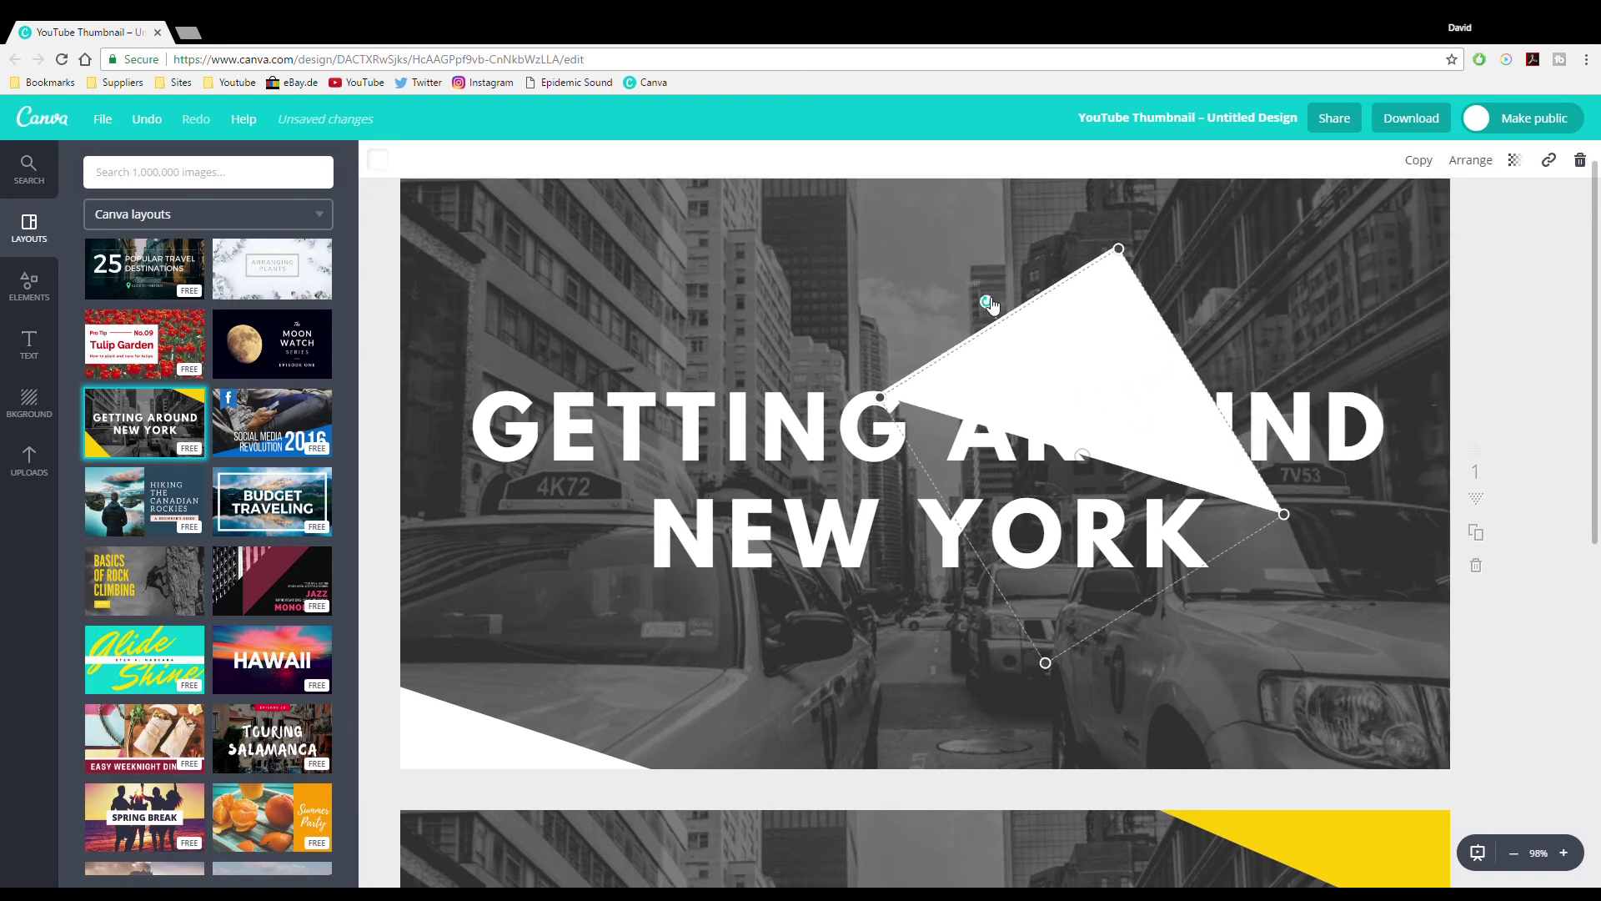
left_click_drag(1079, 363, 1351, 168)
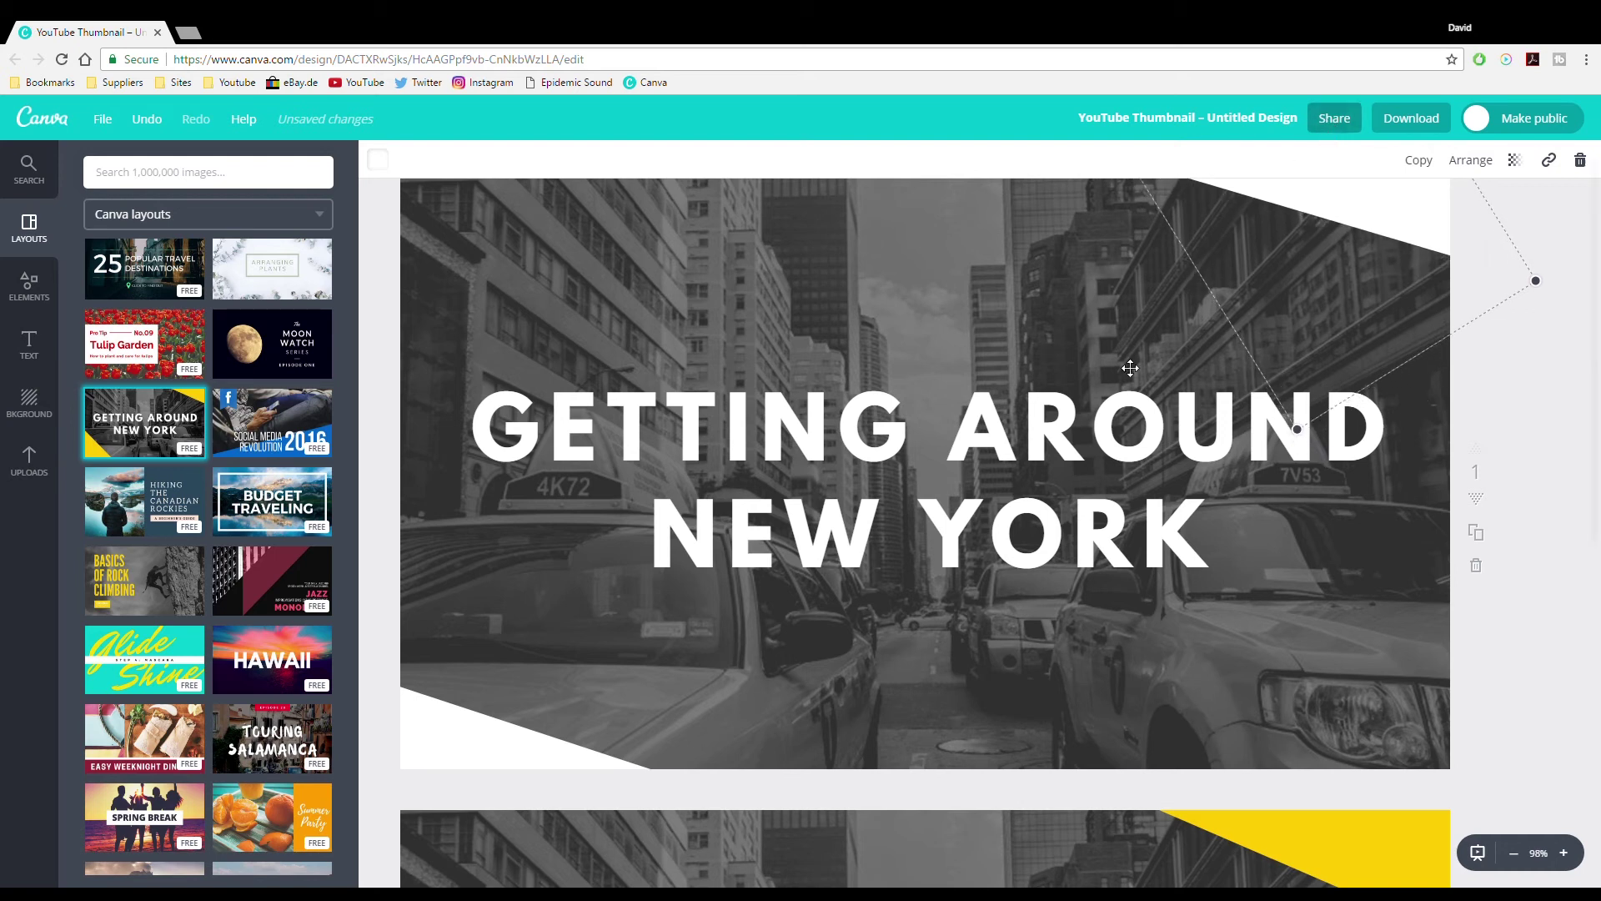
left_click(1078, 414)
Replace the title with 'NEW YORK CITY' on one line and move it slightly lower
triple_click(1159, 514)
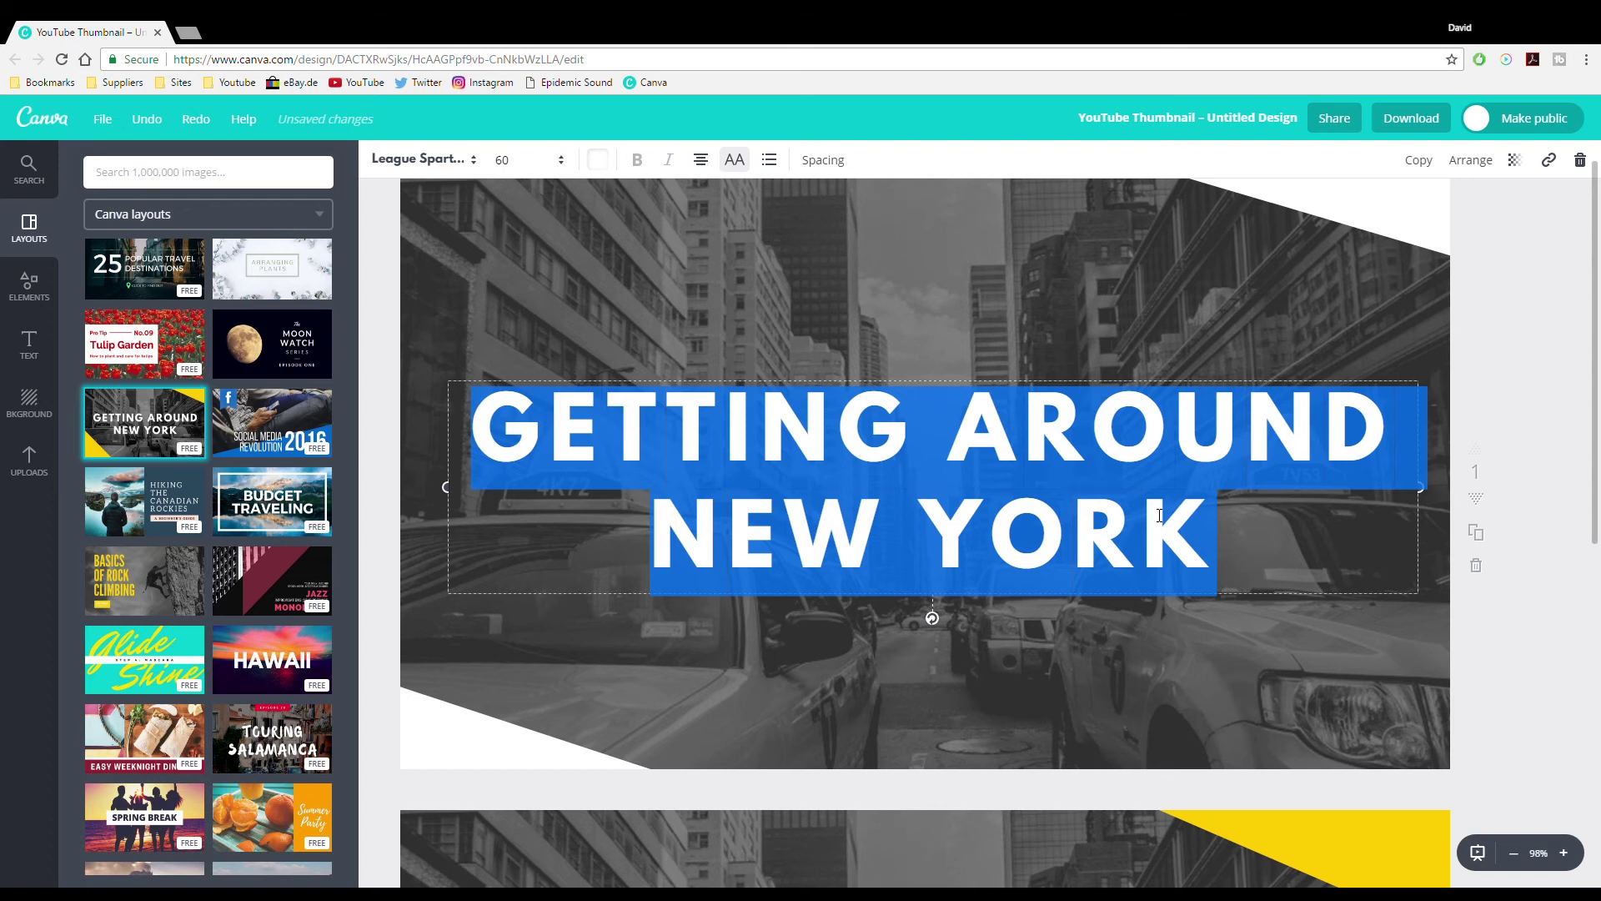
type("NEW YOR")
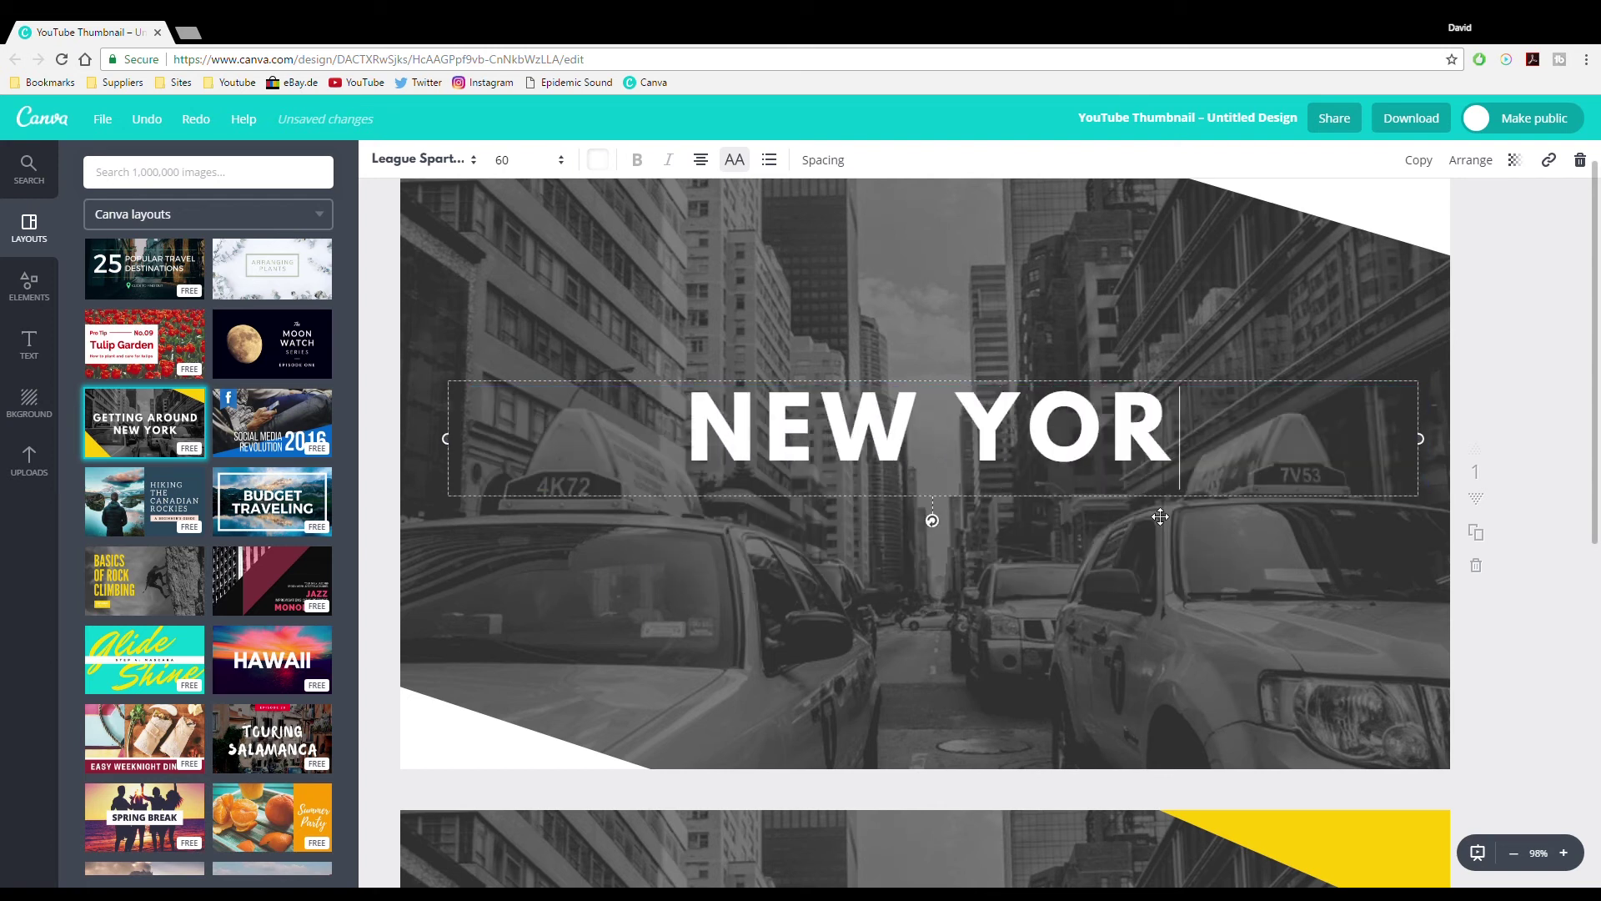
type("K CITY")
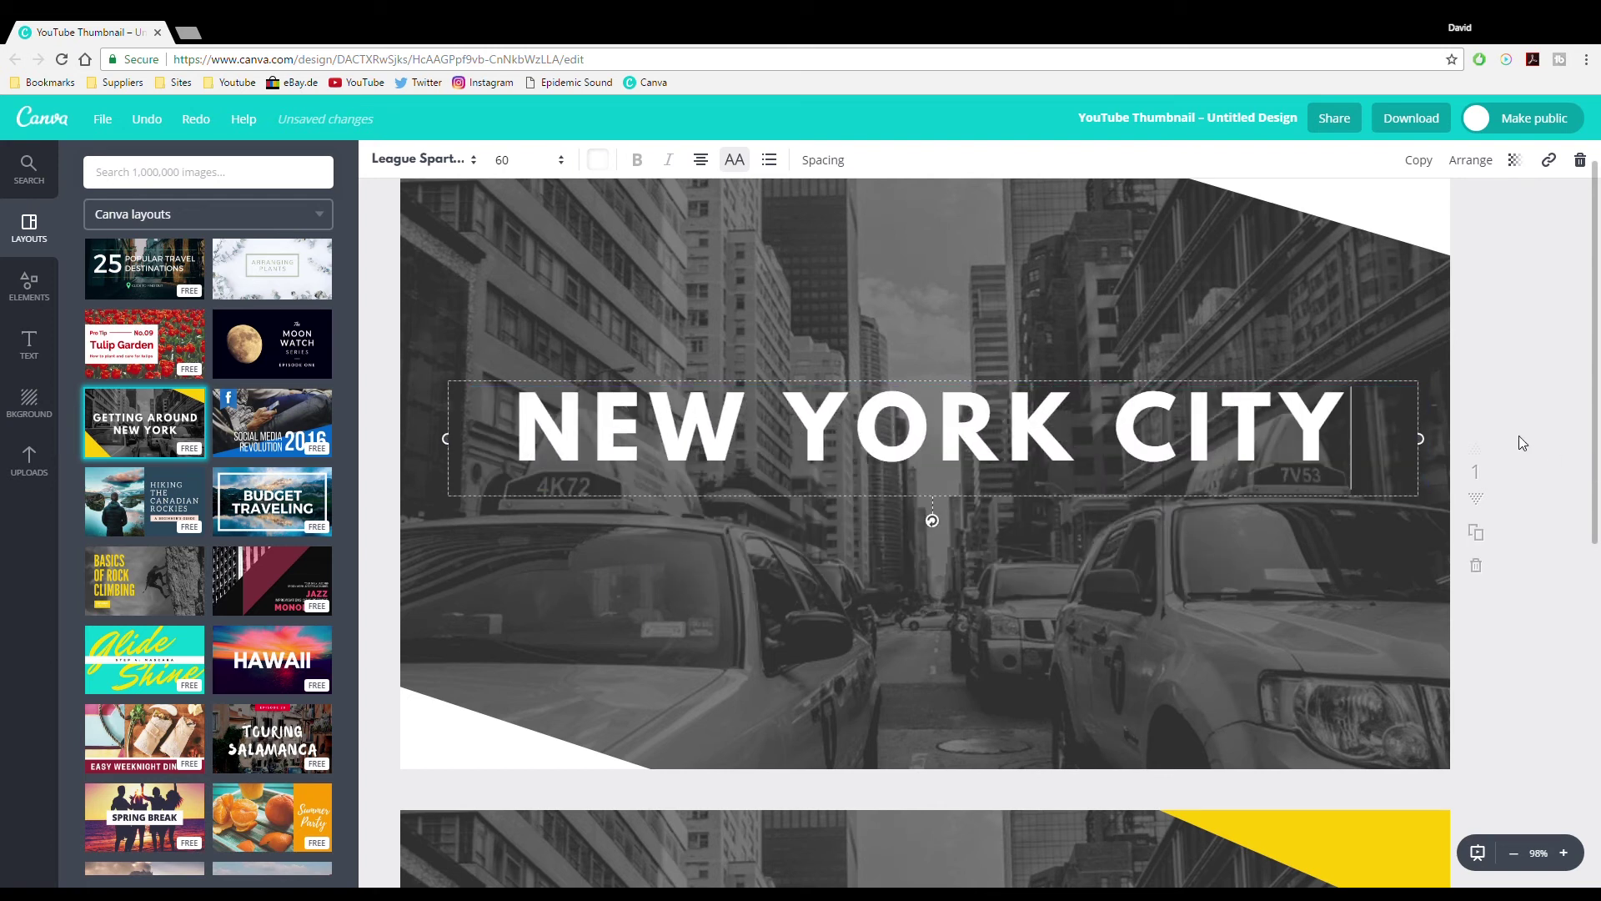
left_click(1521, 433)
left_click(1116, 426)
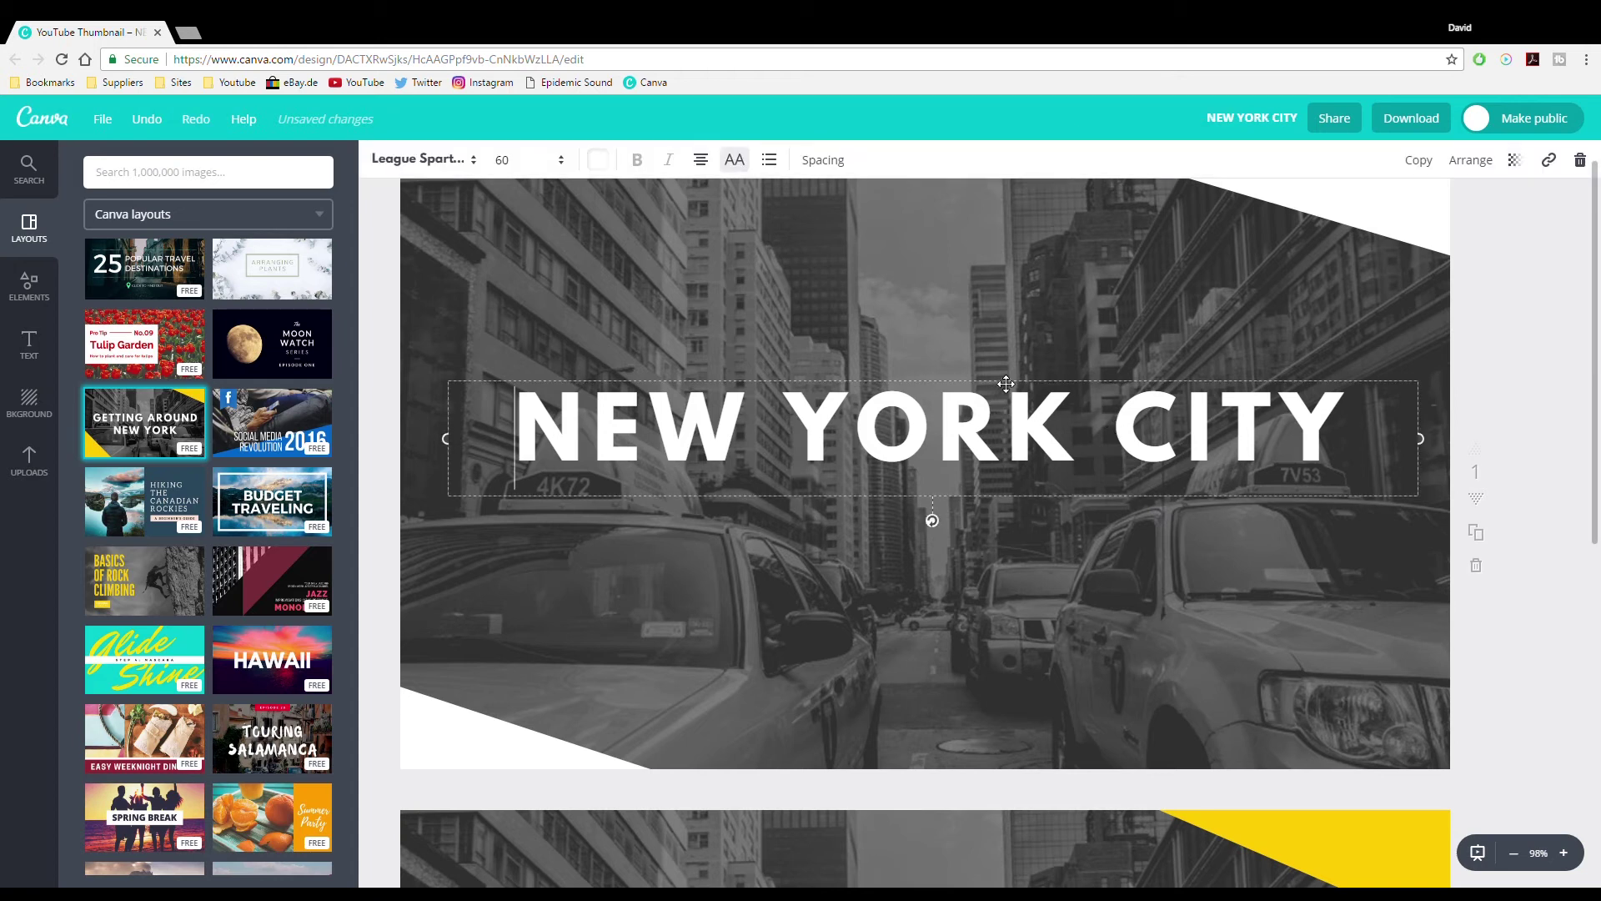
left_click_drag(1005, 385, 995, 422)
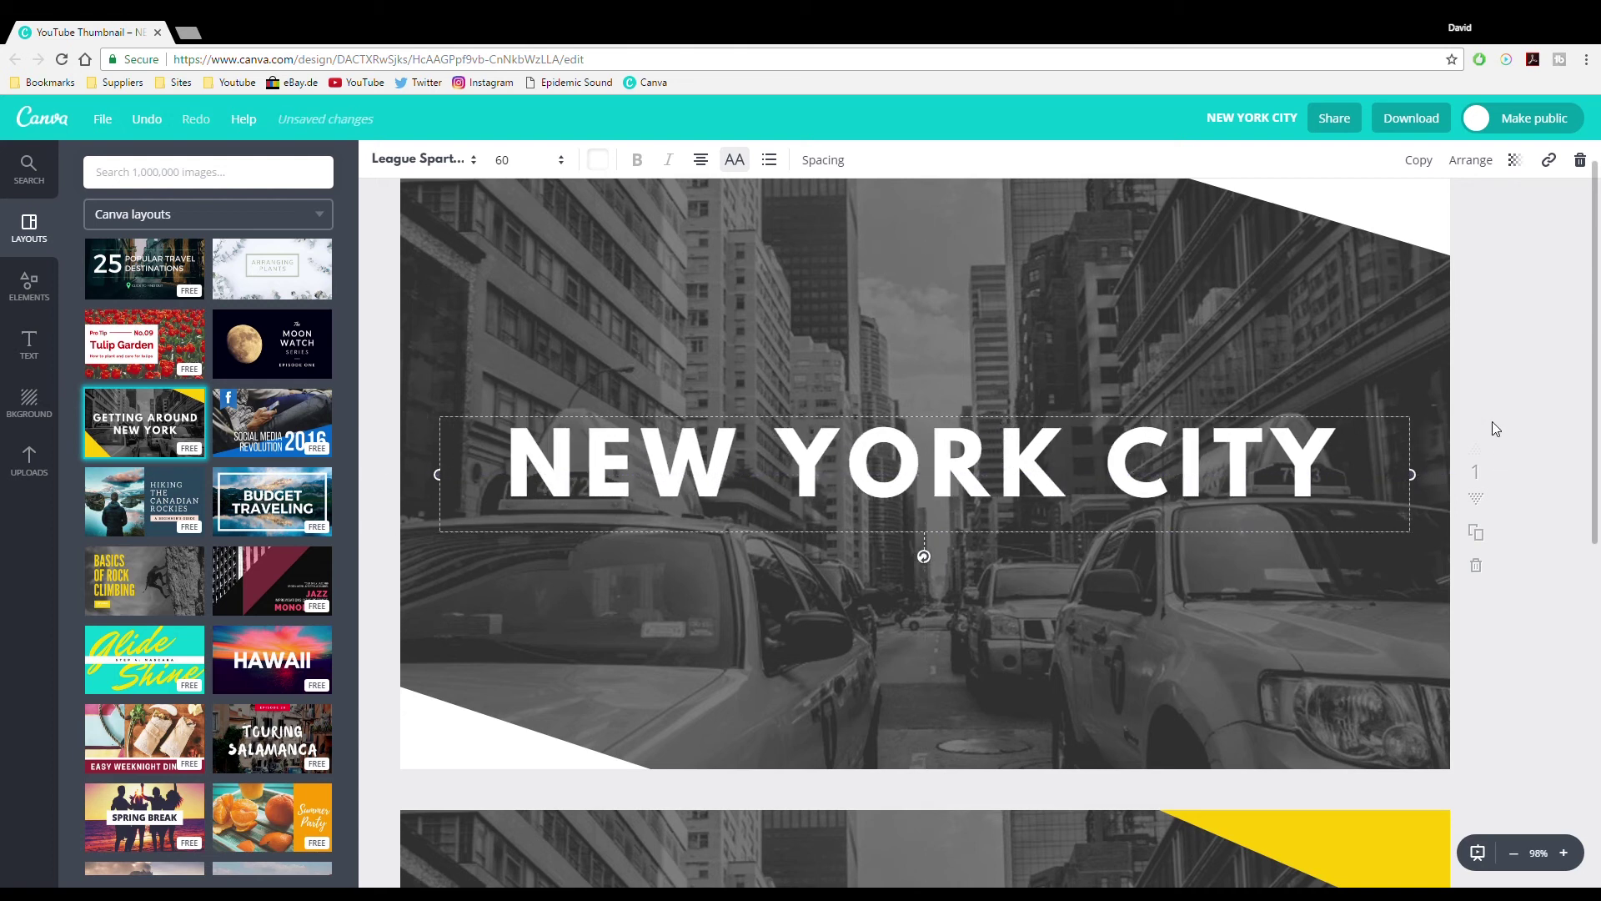
key("Escape")
left_click(928, 307)
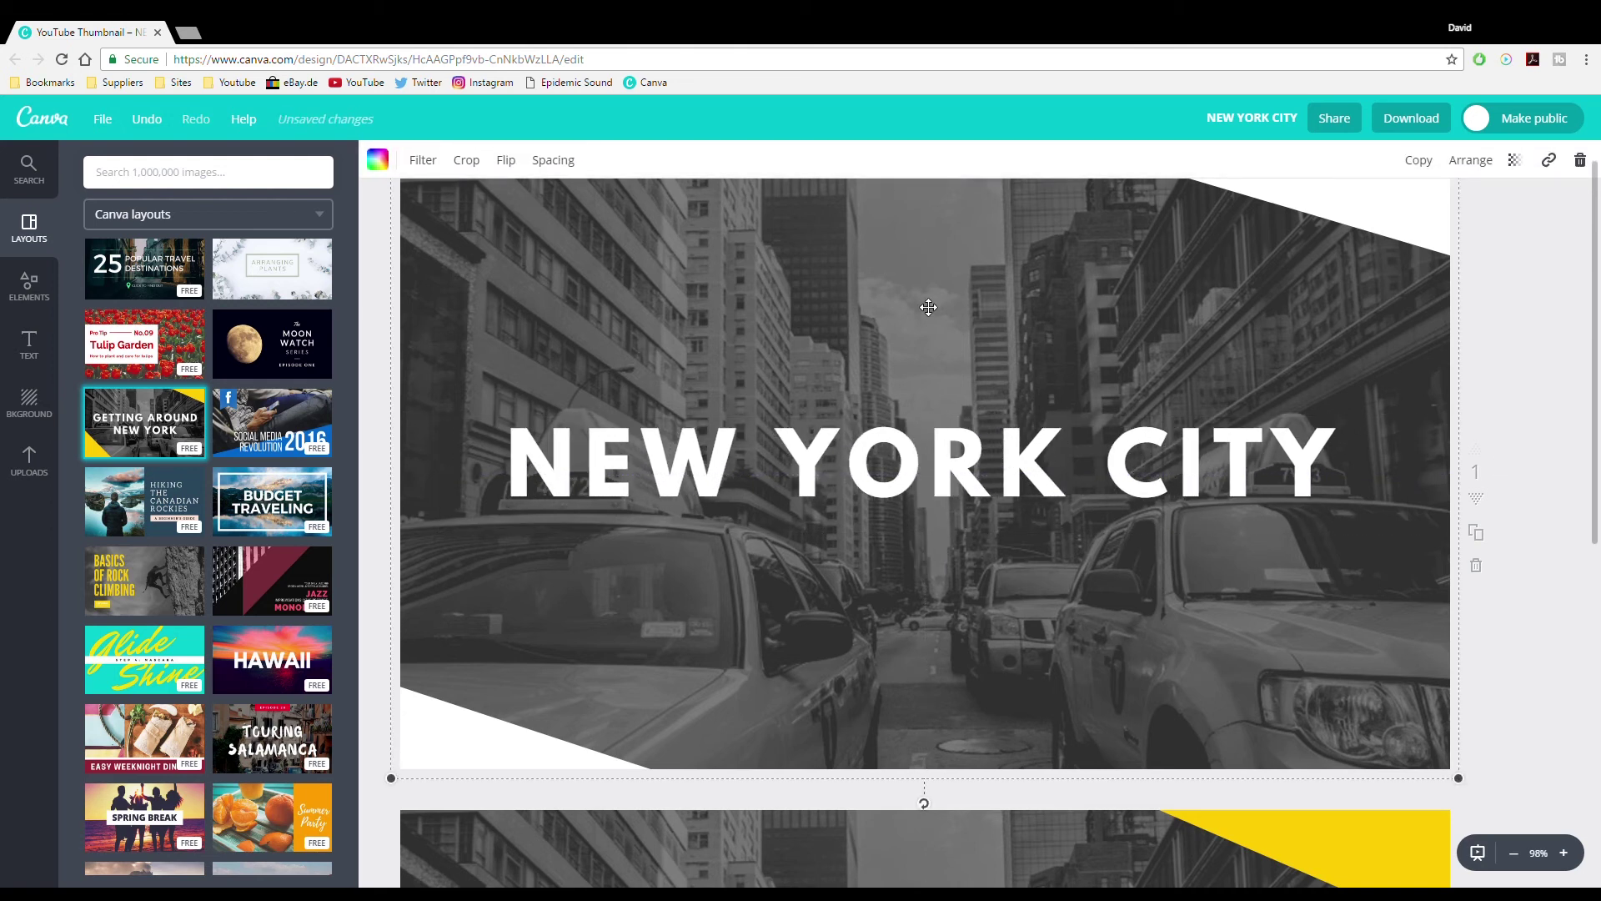
left_click(423, 160)
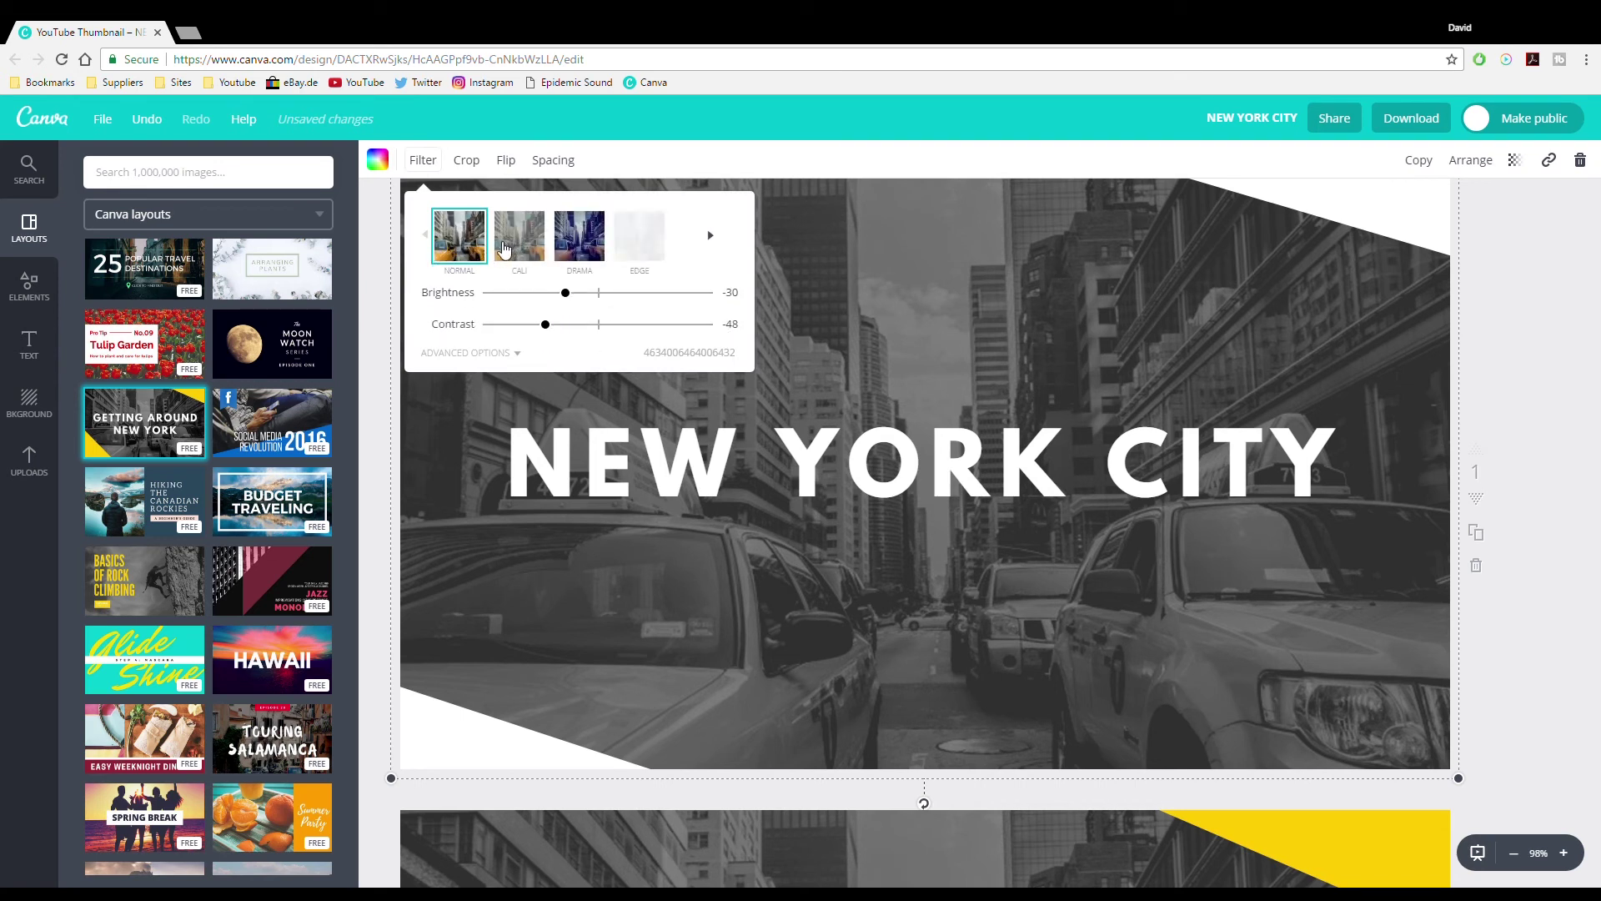
Reset the taxi photo to Normal colour and apply the Epic filter
left_click(478, 250)
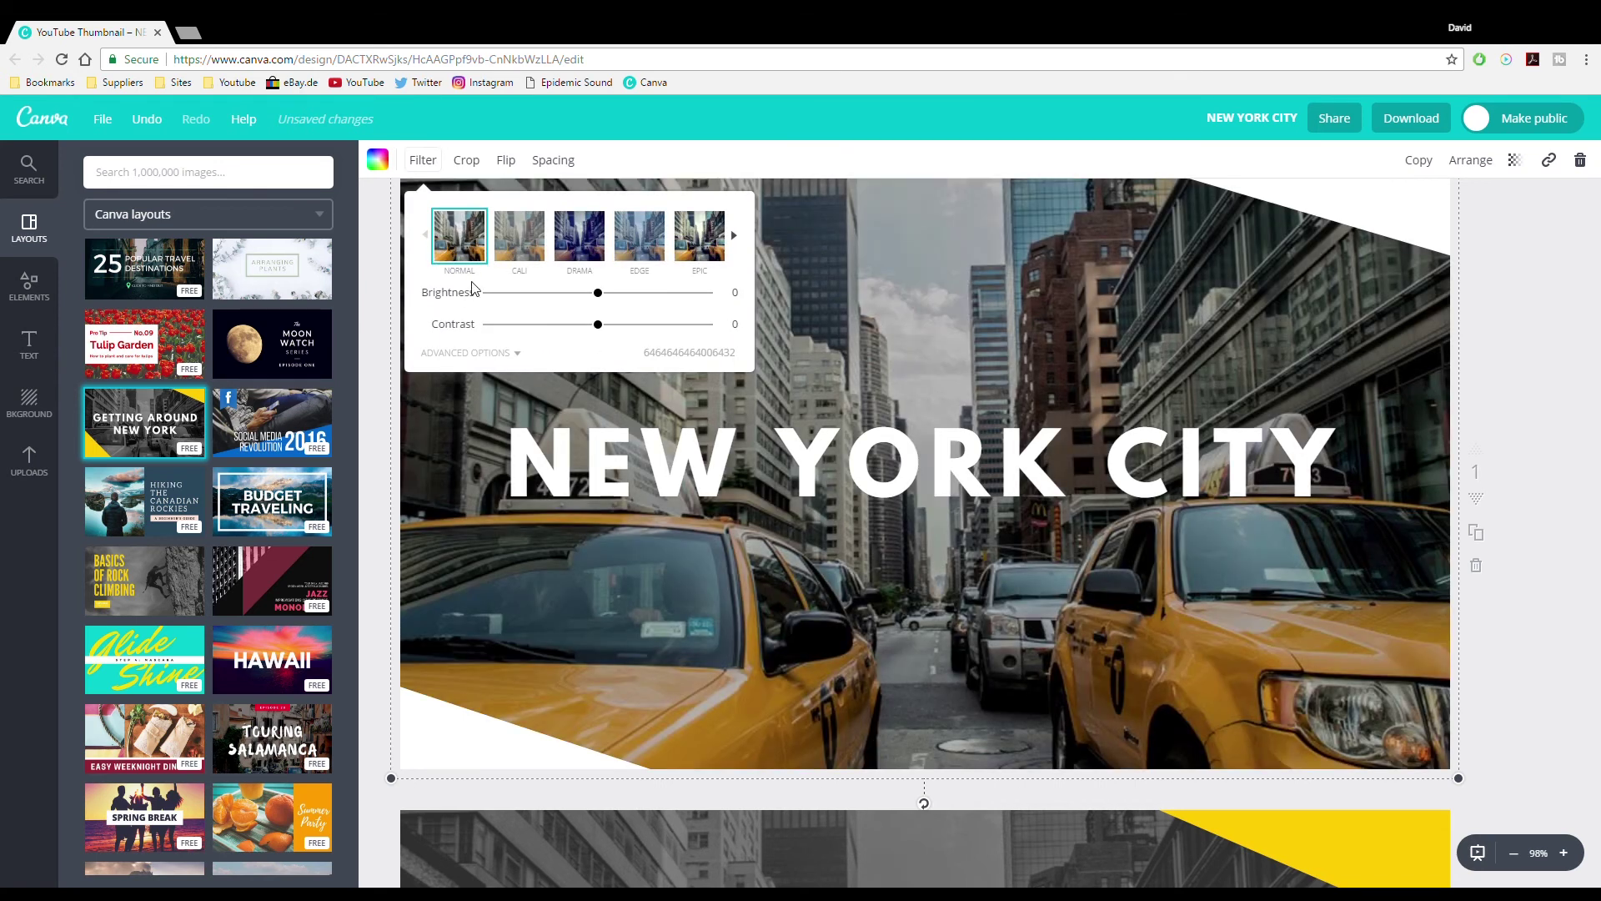
left_click(697, 241)
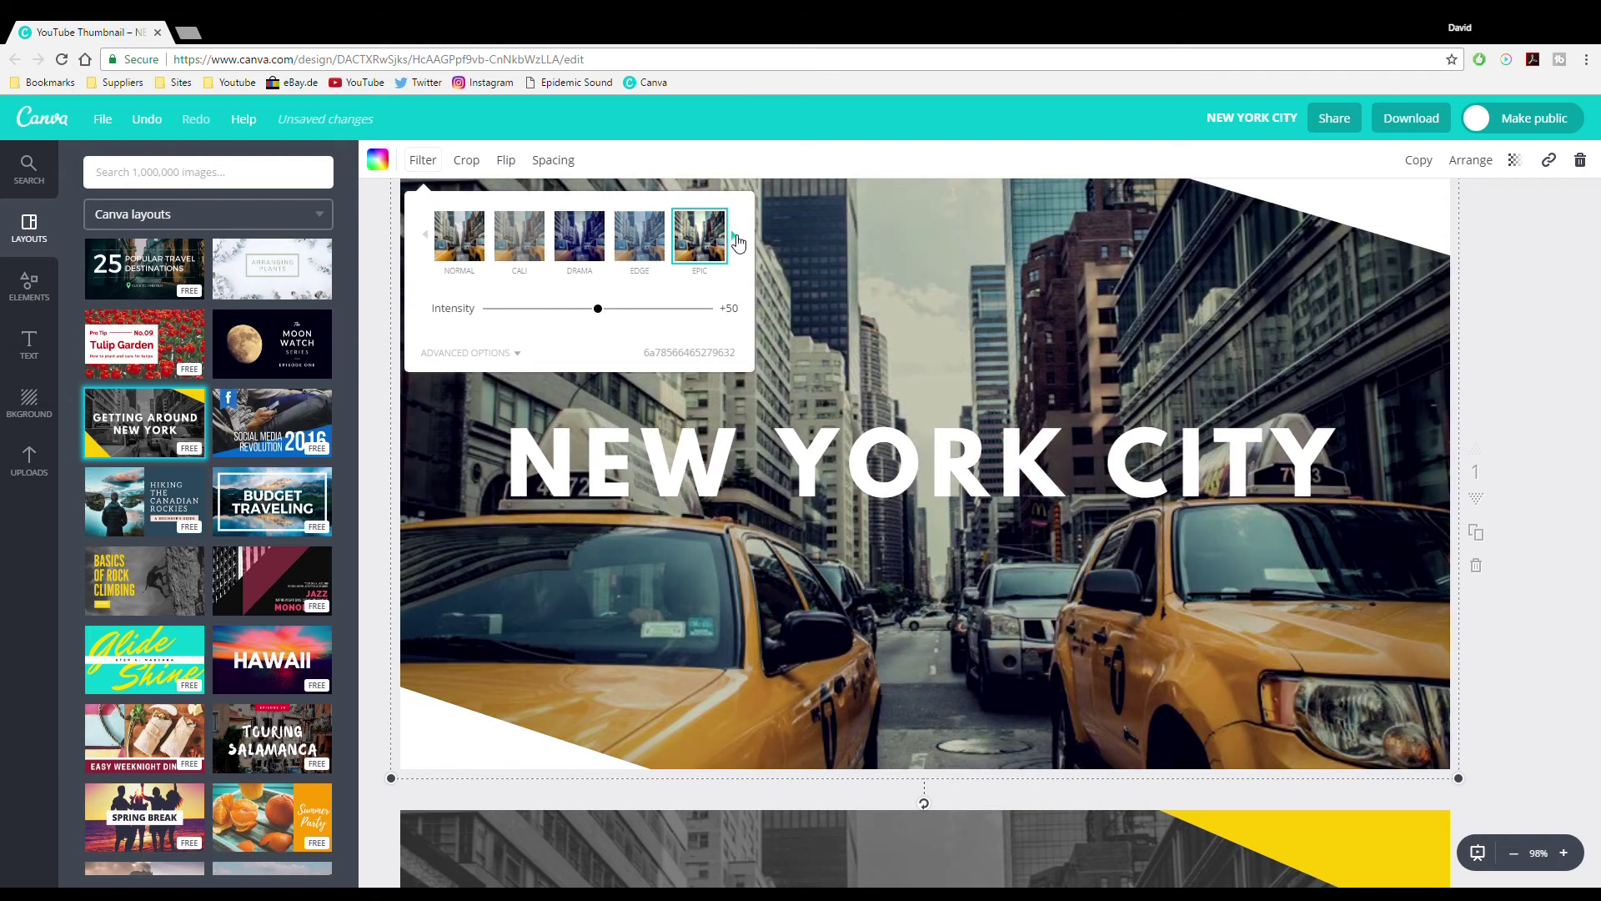
left_click(737, 240)
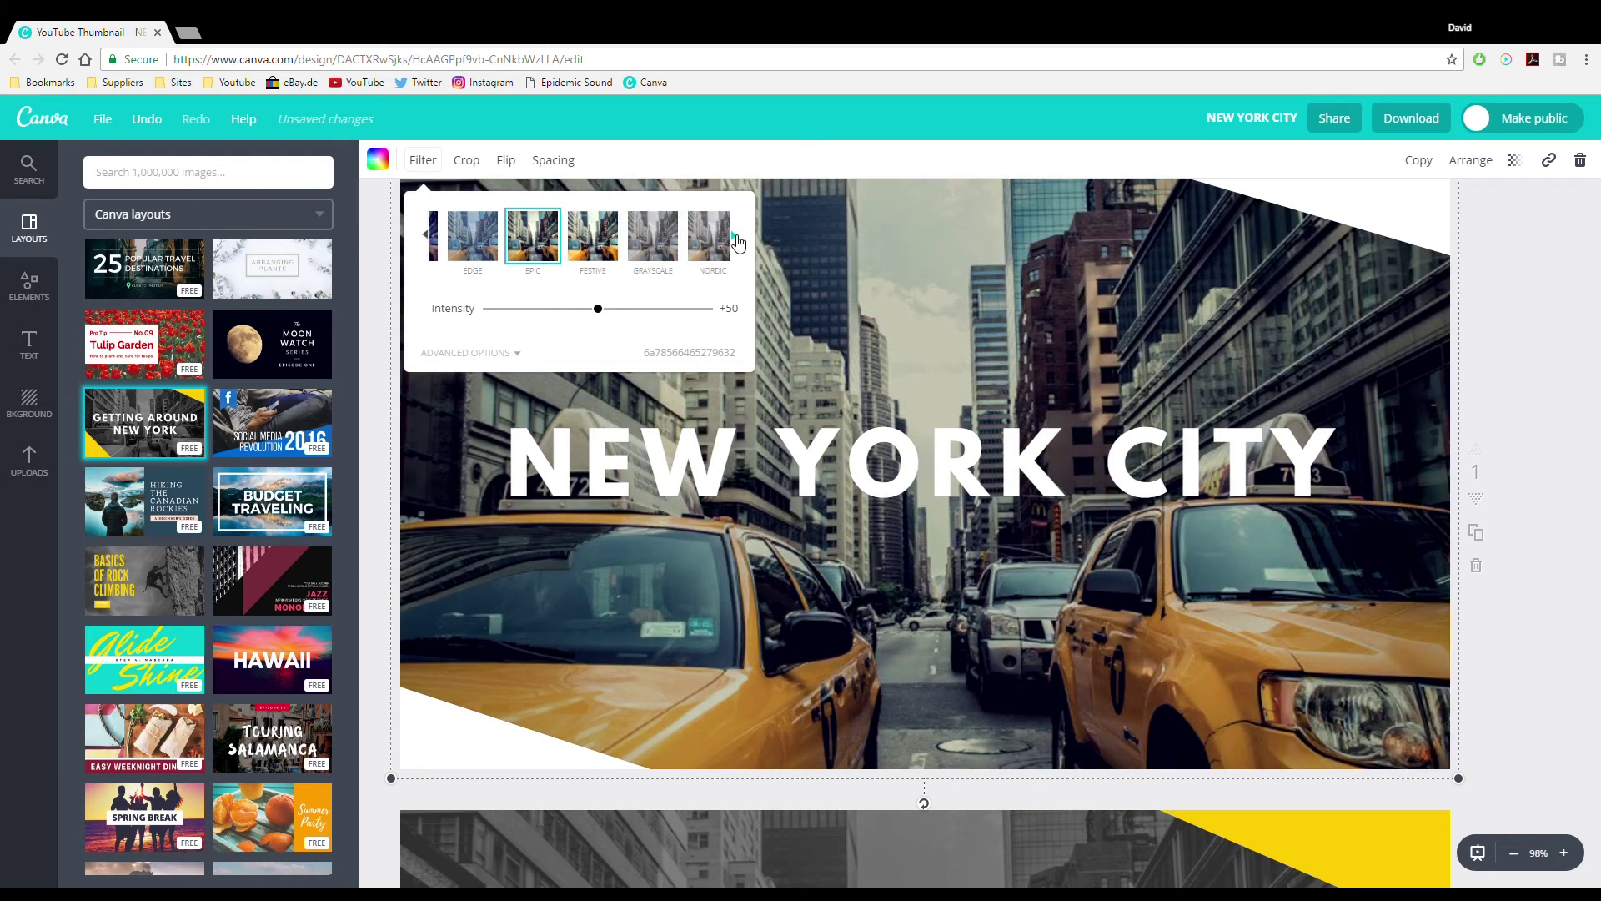
left_click(574, 240)
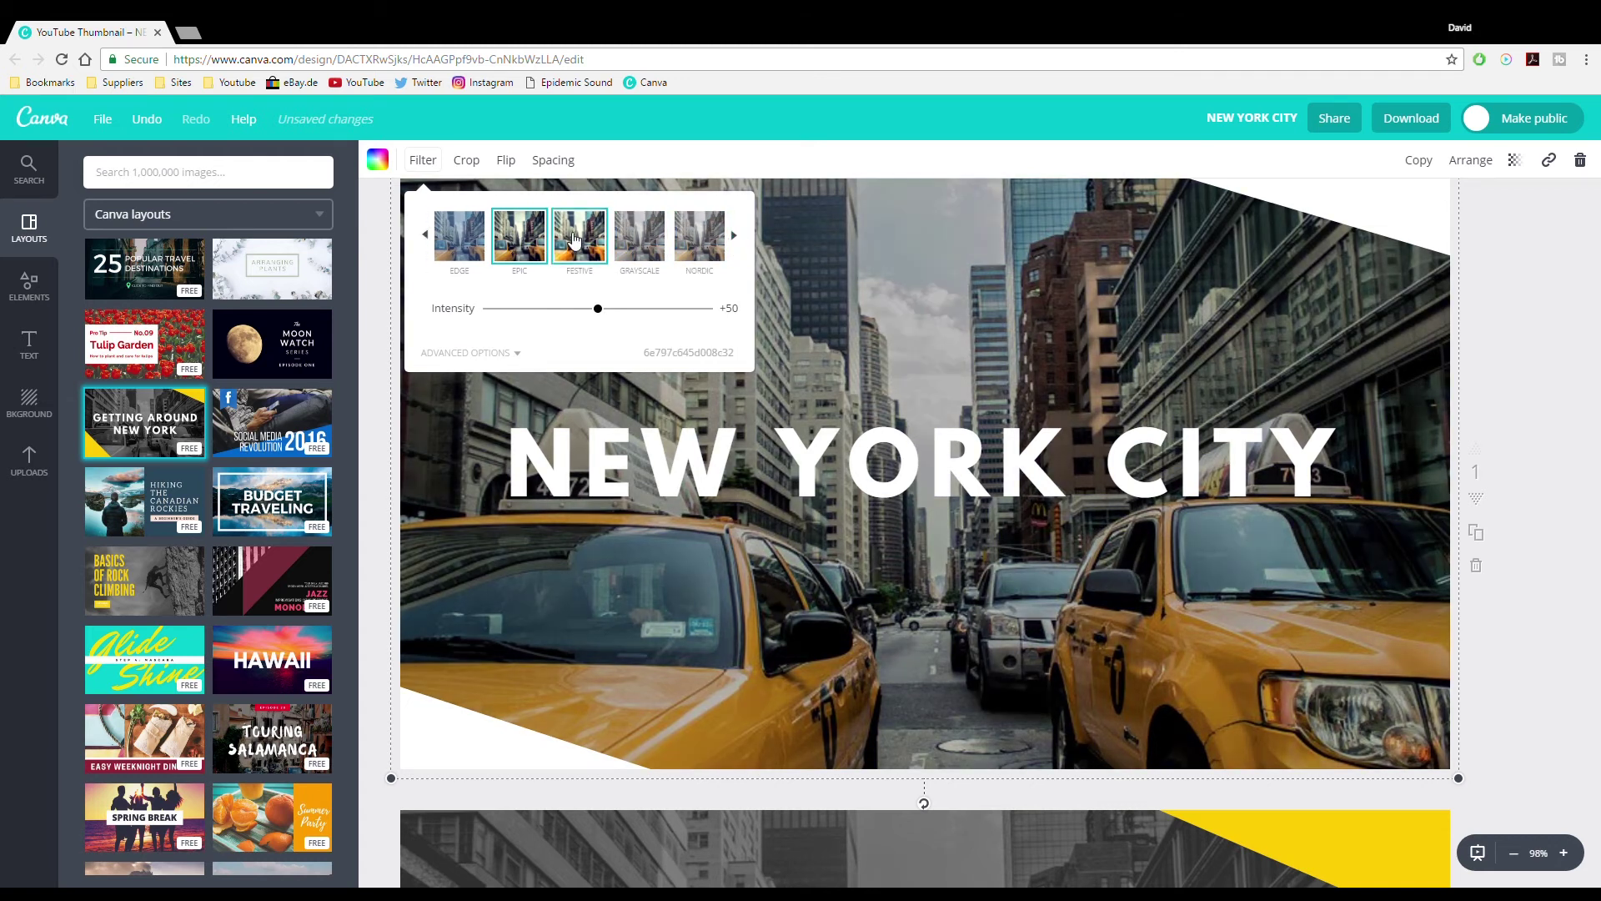
left_click(526, 244)
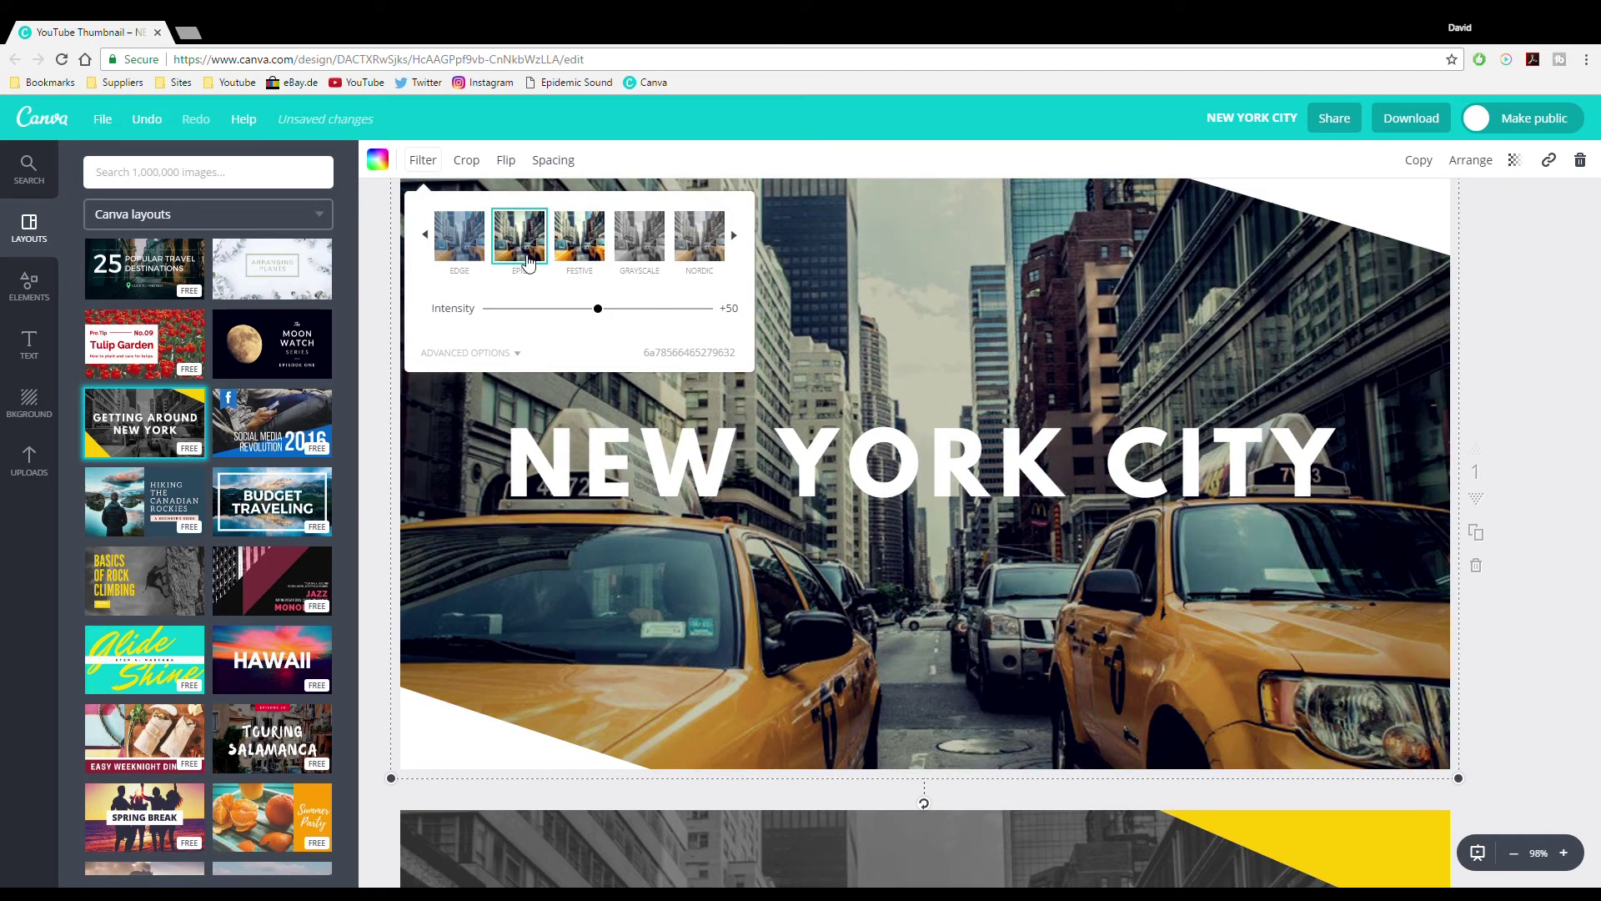
left_click(838, 164)
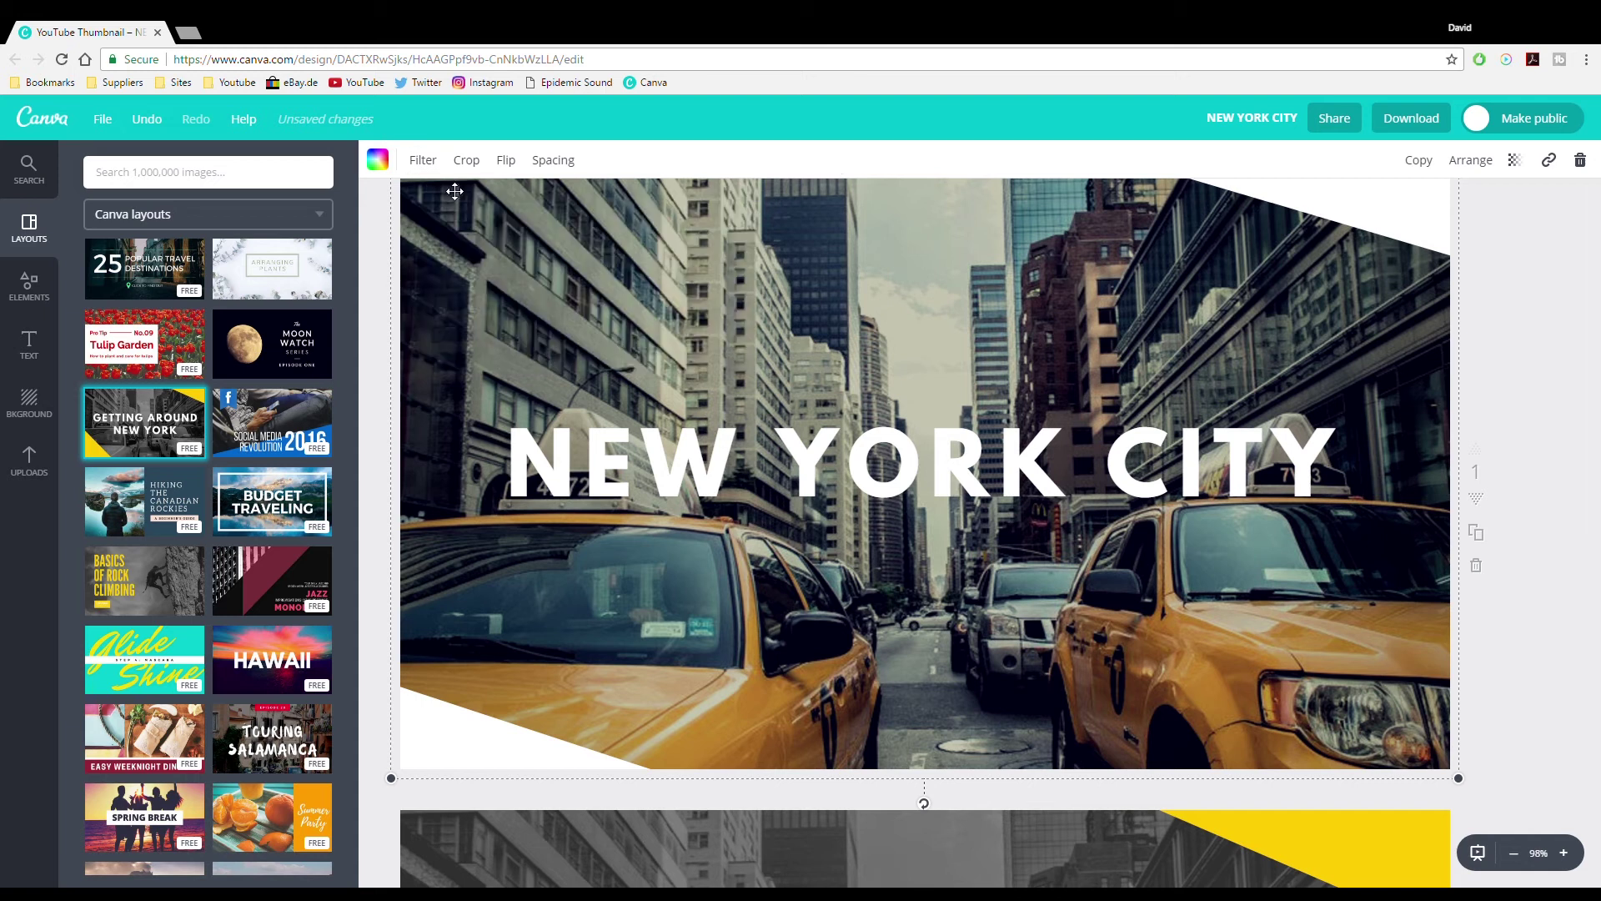
Re-crop the taxi photo by shifting it up inside its frame
double_click(642, 341)
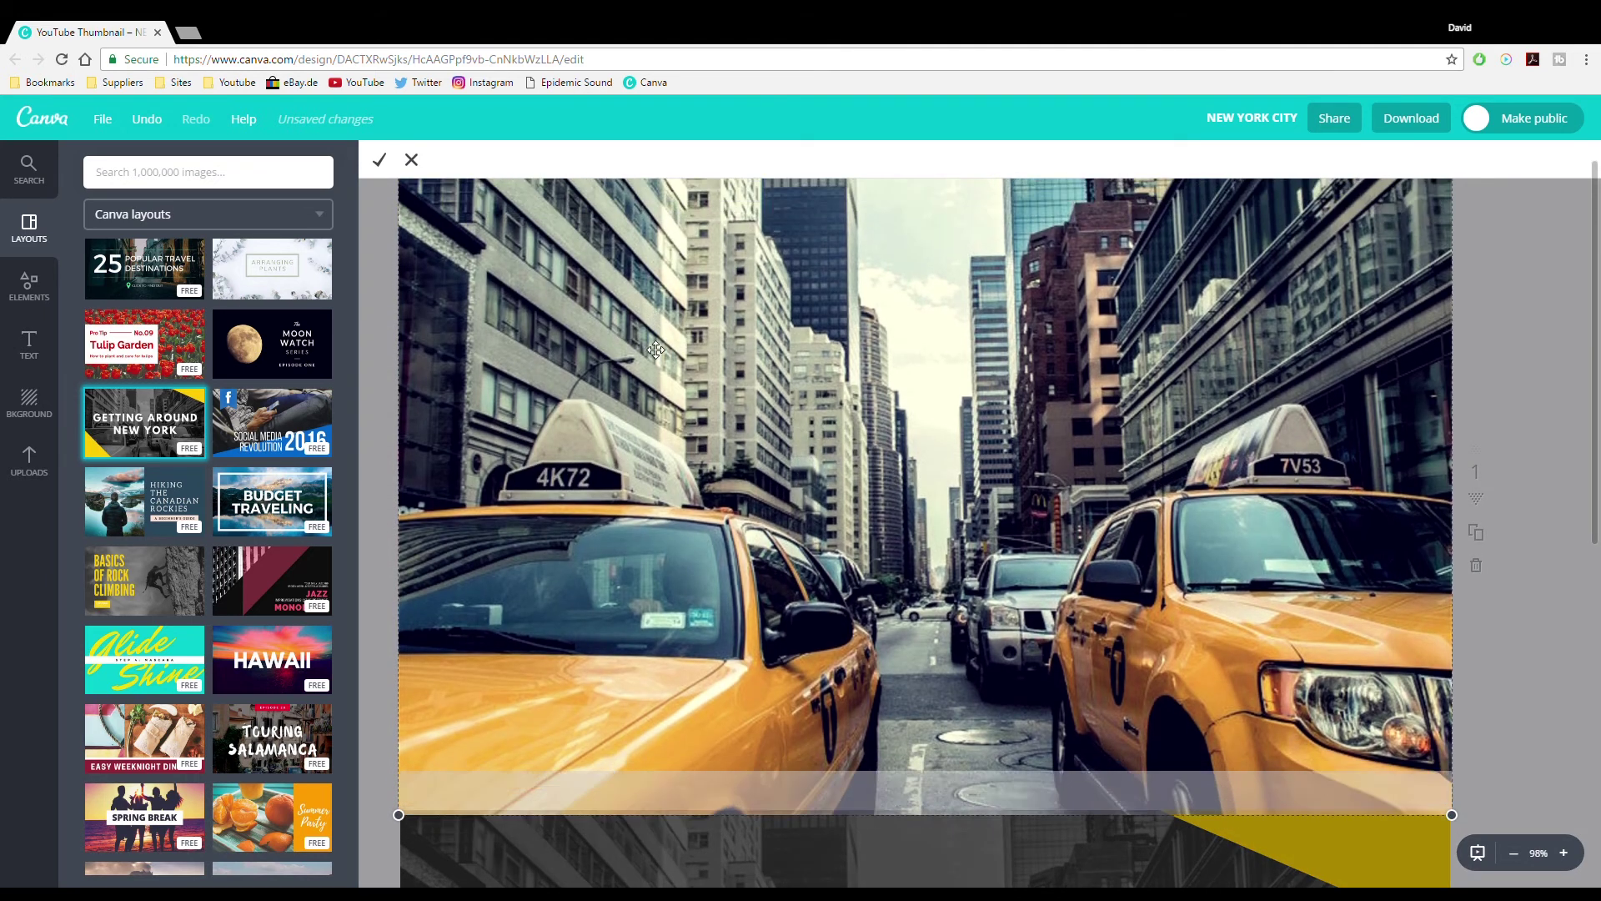
left_click_drag(655, 349, 664, 218)
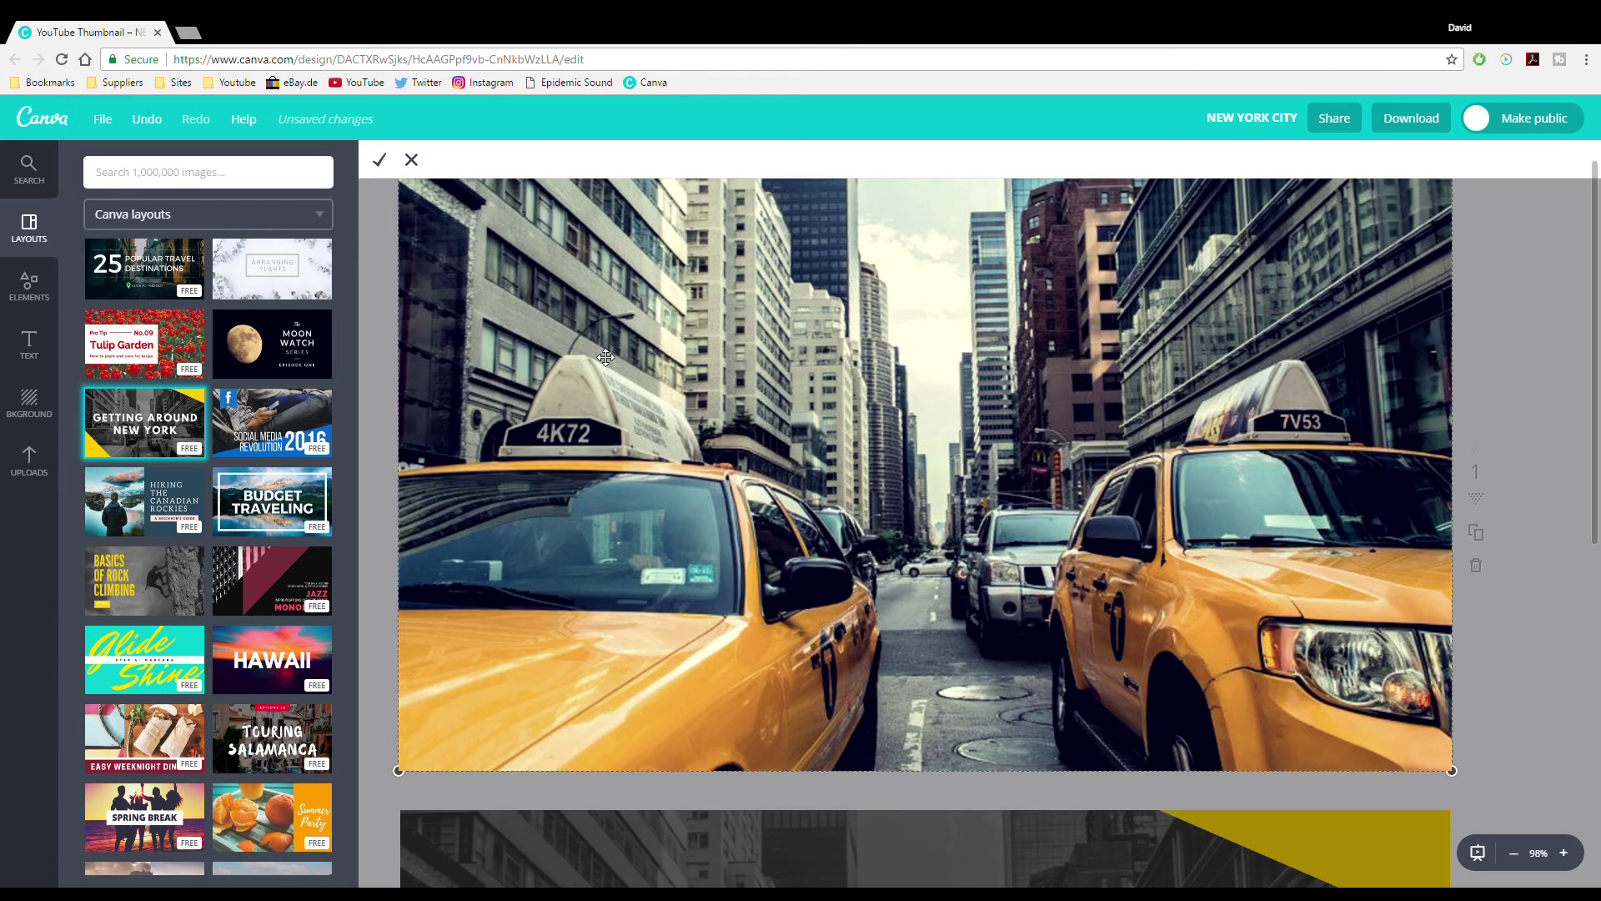
left_click(382, 161)
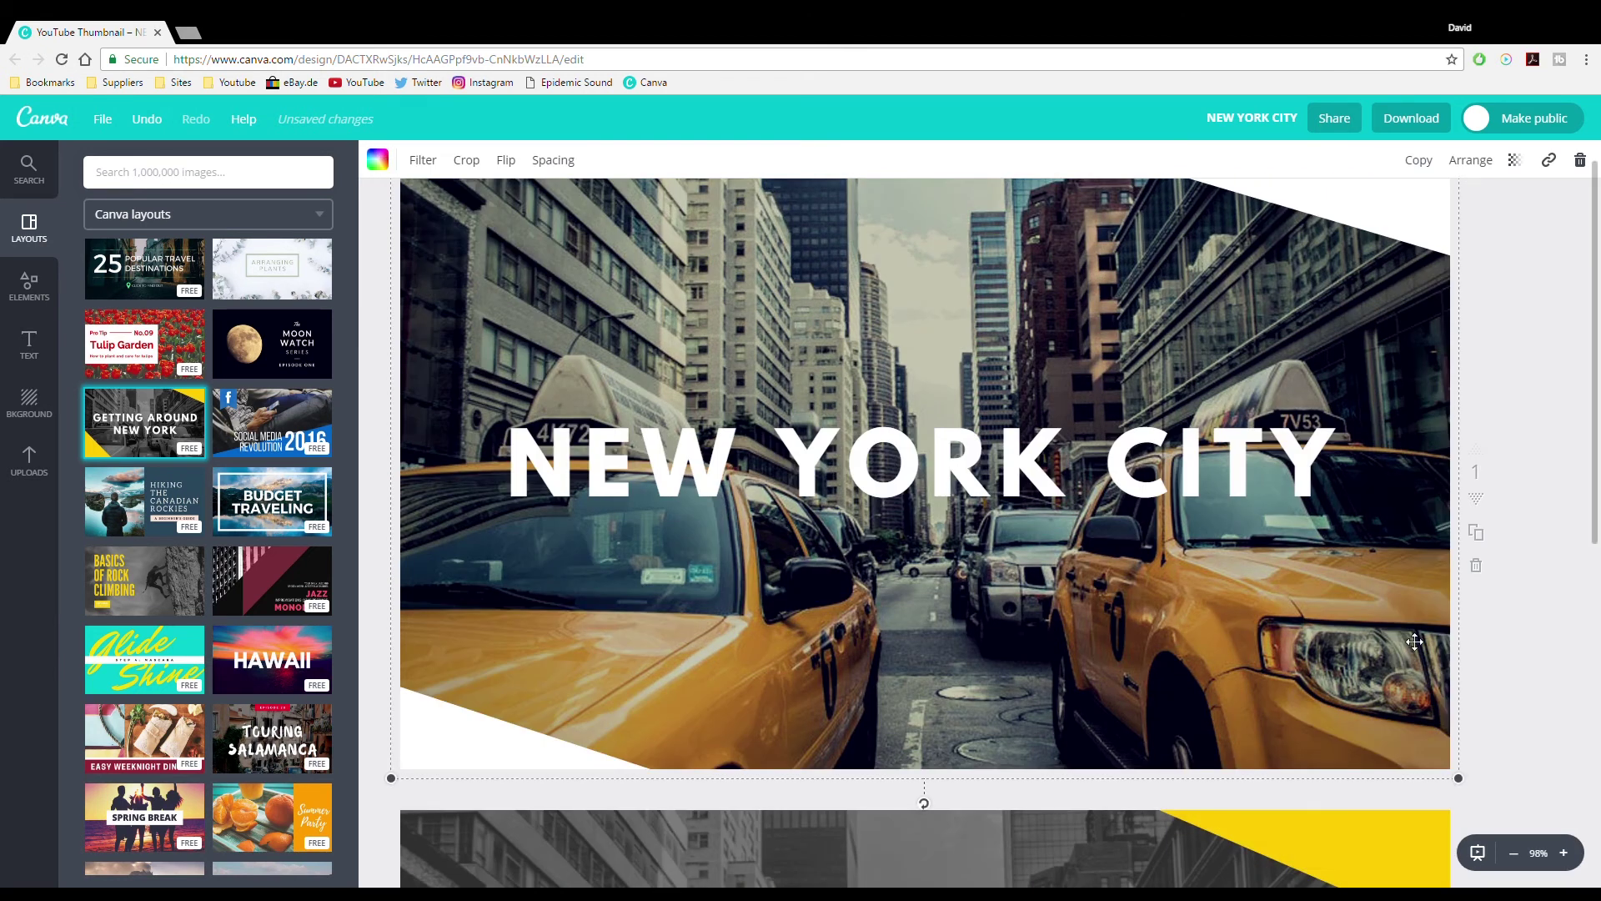
left_click(1554, 487)
scroll(1591, 402, "up", 1)
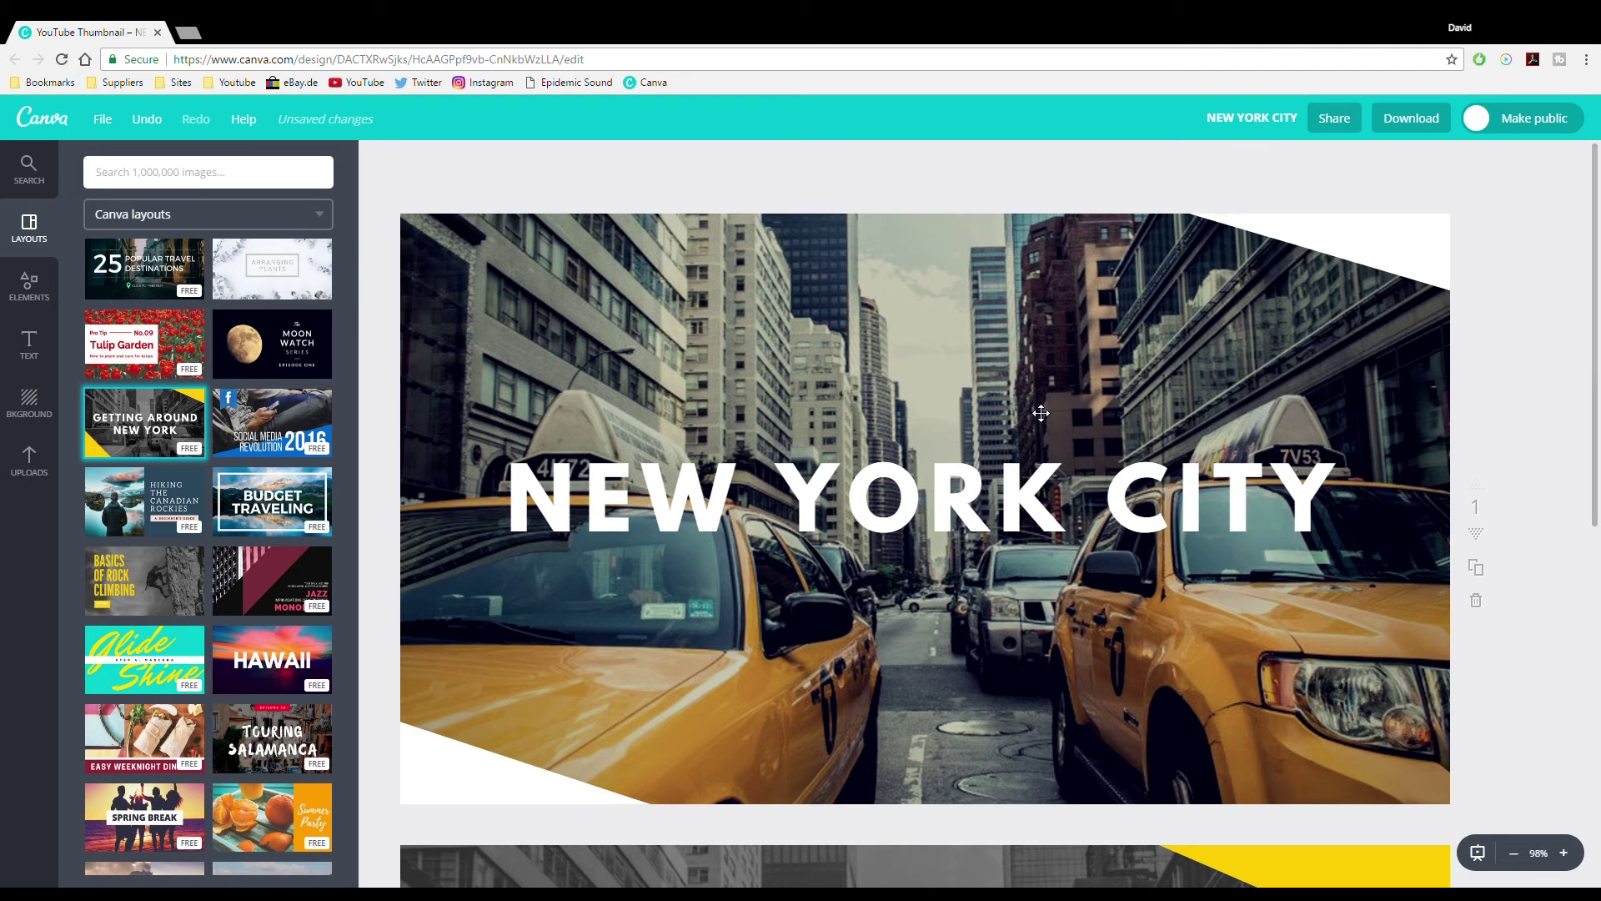
Add a square shape, resize it into a short horizontal bar, and colour it black
left_click(30, 287)
left_click(103, 352)
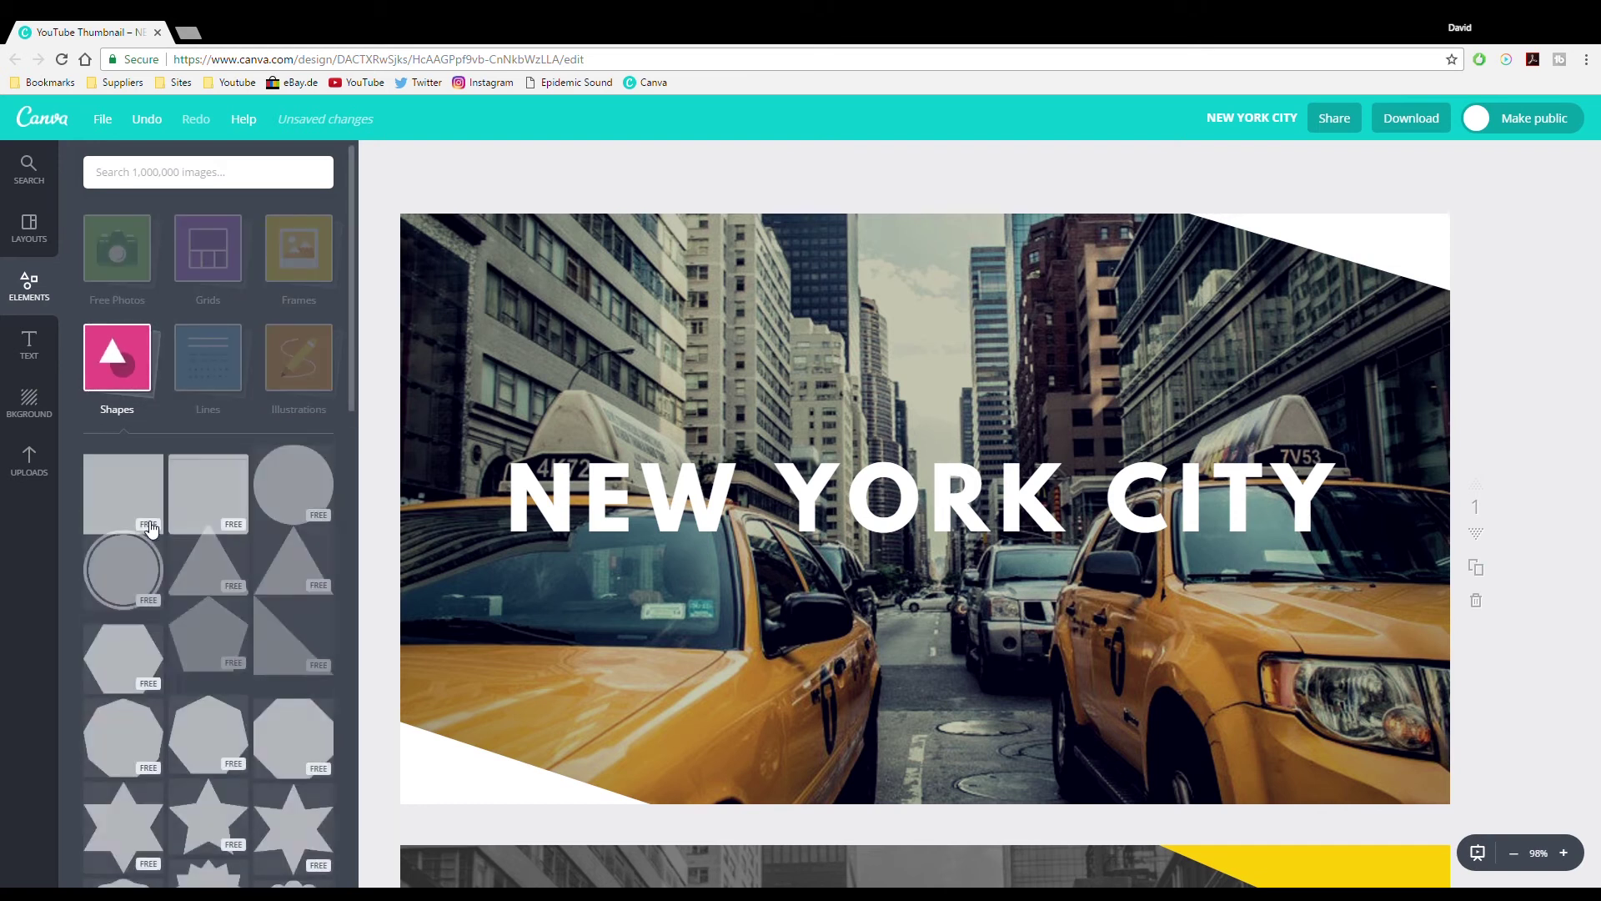
left_click(137, 518)
left_click(822, 319)
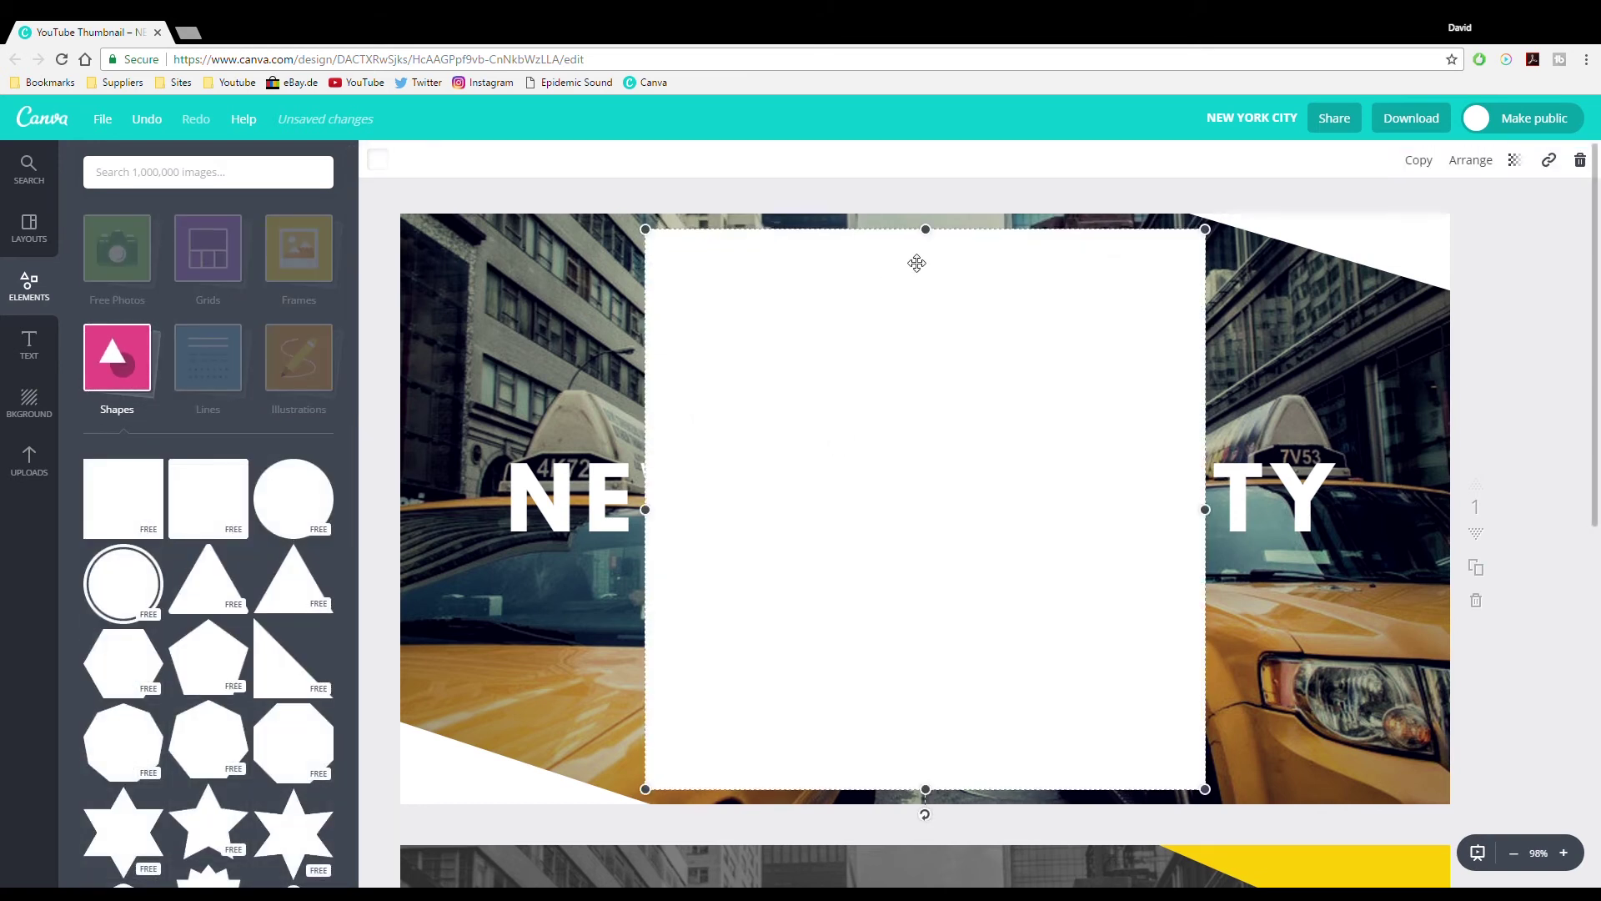
left_click_drag(927, 239, 940, 436)
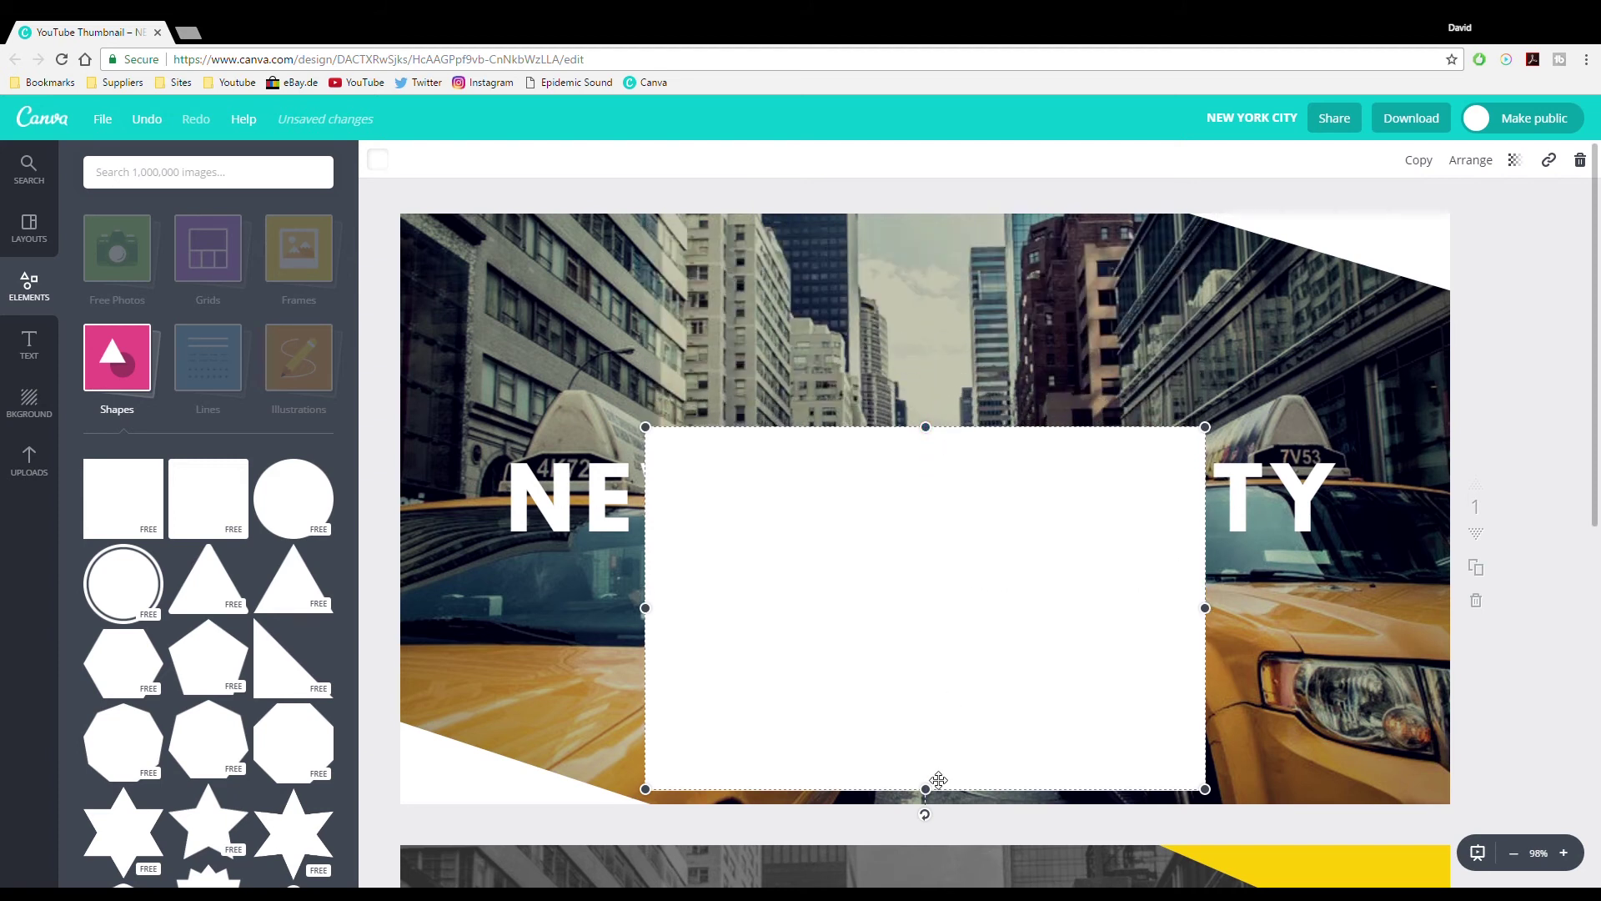
left_click_drag(927, 791, 925, 567)
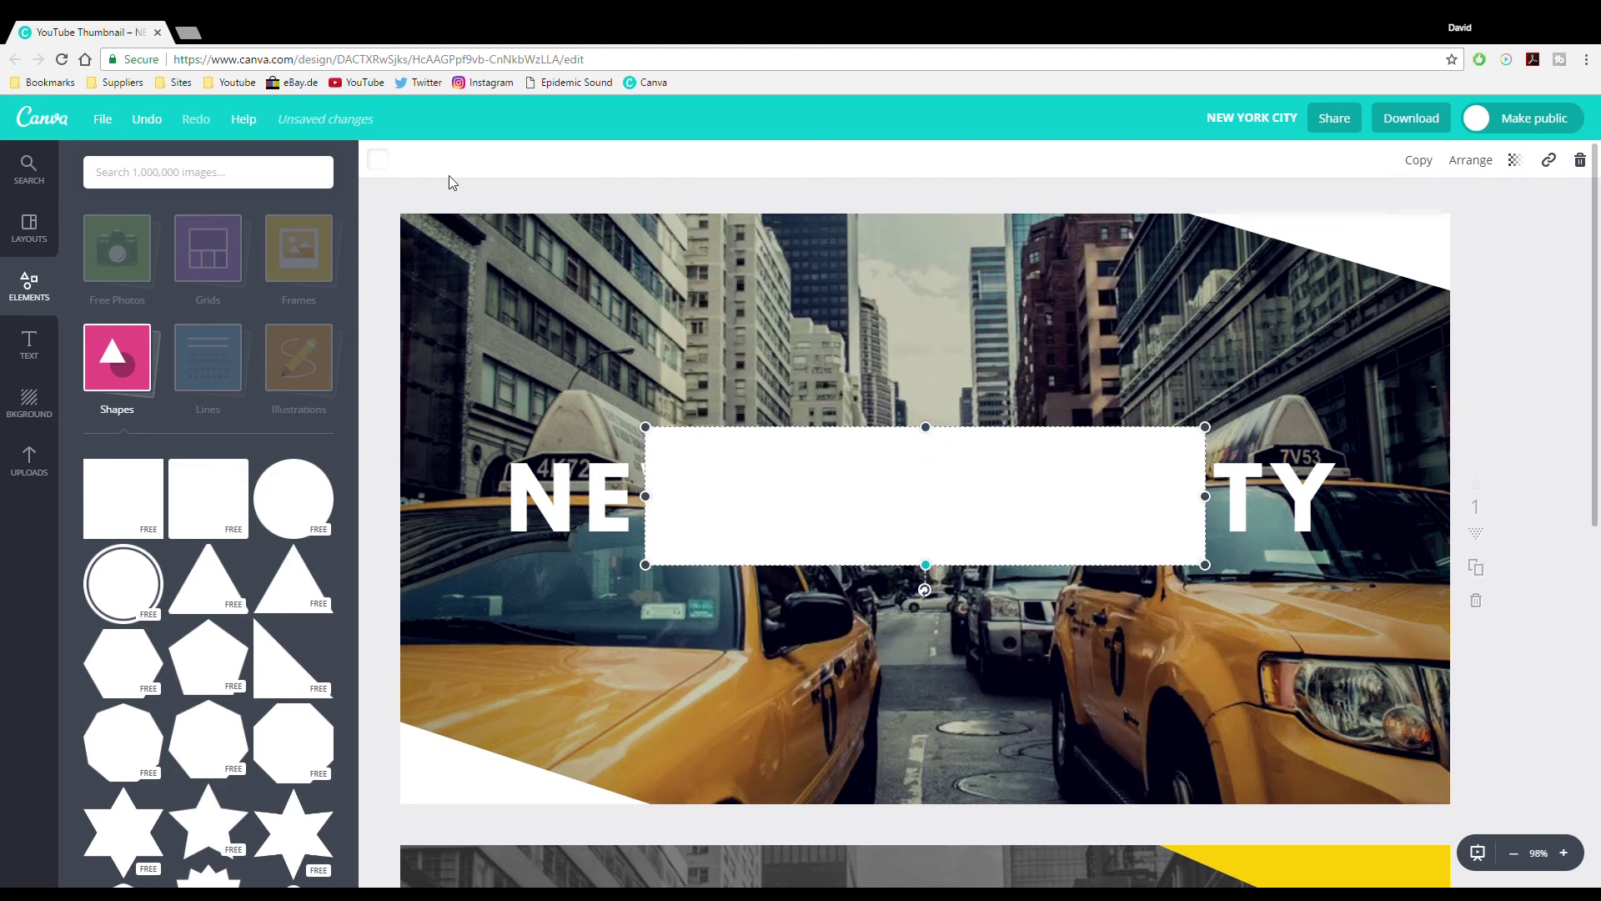
left_click(391, 165)
left_click(389, 389)
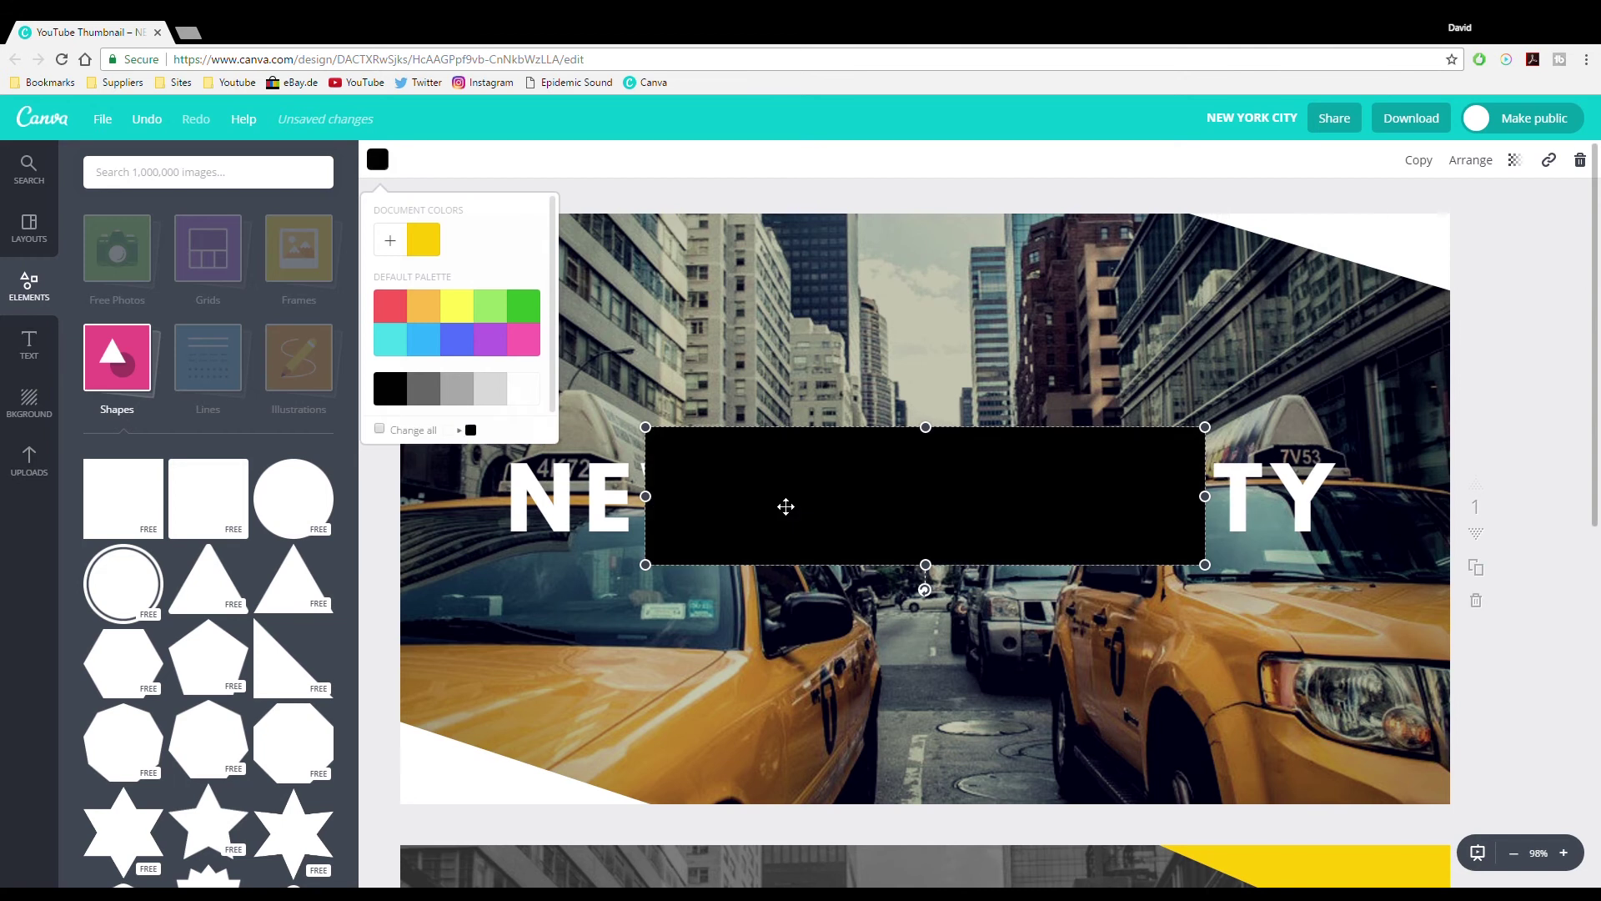
Send the black bar behind the title and stretch it past both canvas edges
left_click_drag(787, 506, 565, 511)
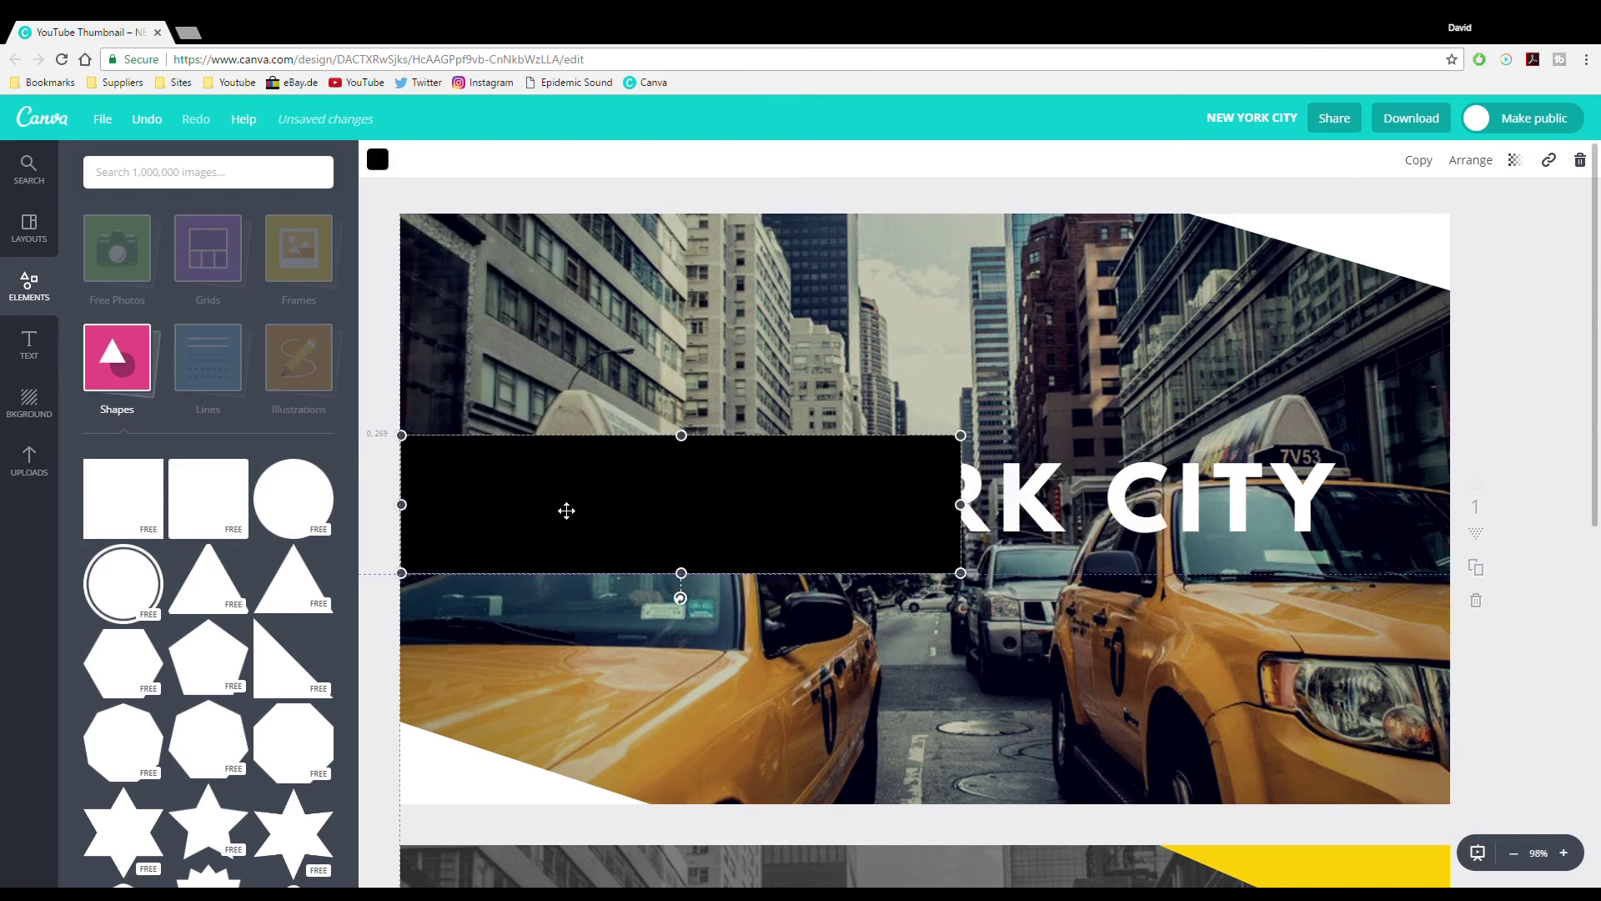
left_click(1470, 159)
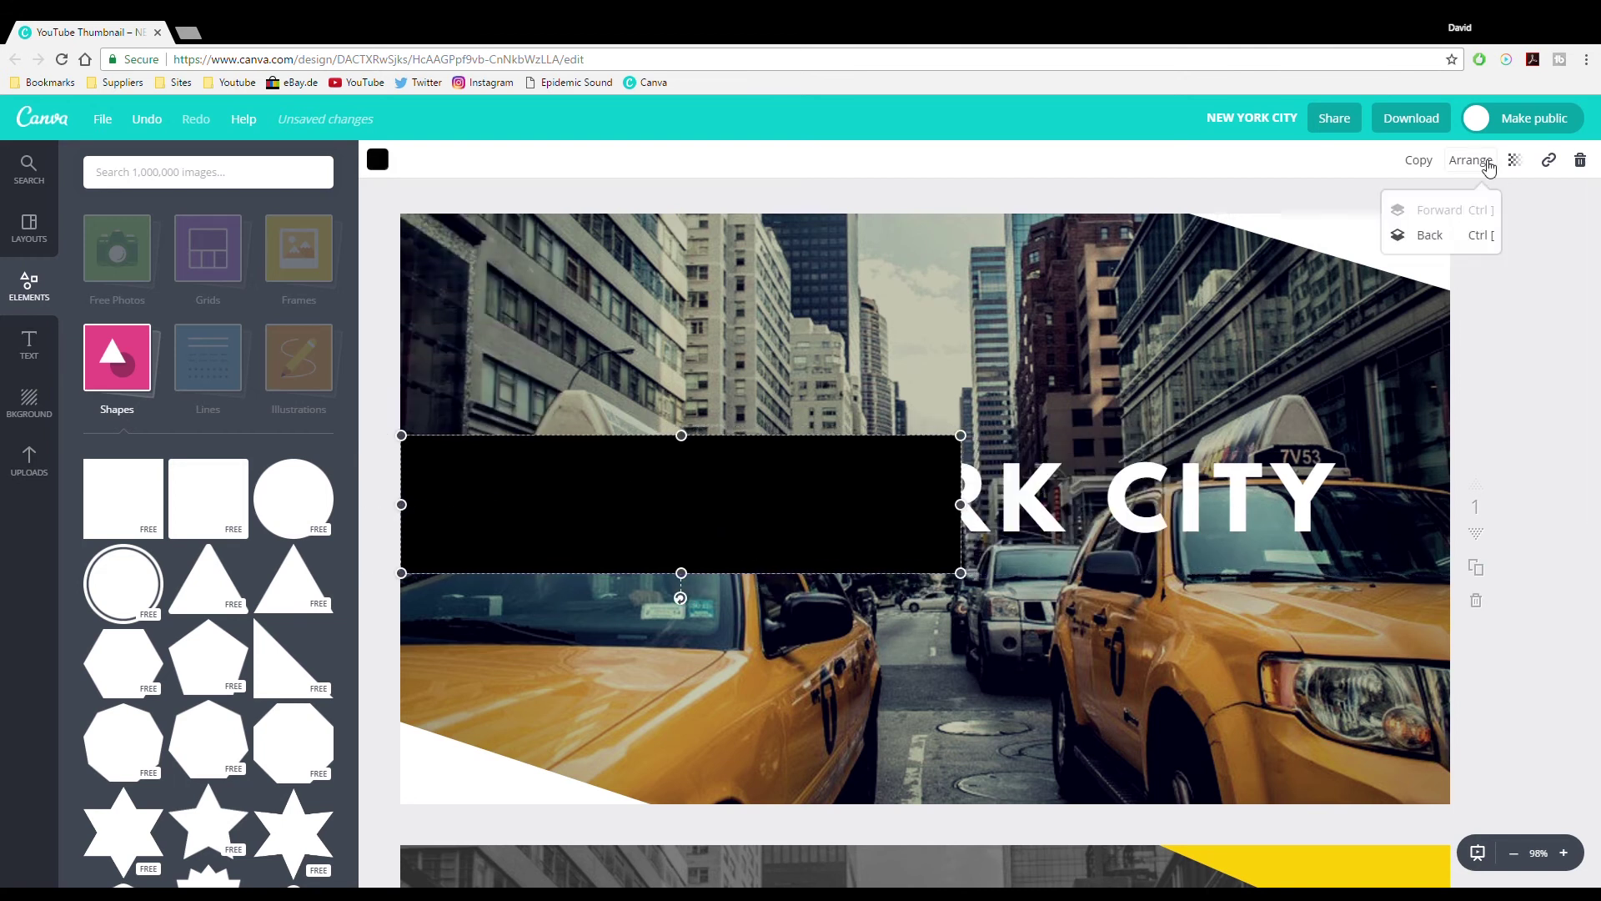
left_click(1429, 234)
left_click_drag(961, 505, 1582, 546)
left_click_drag(401, 506, 353, 512)
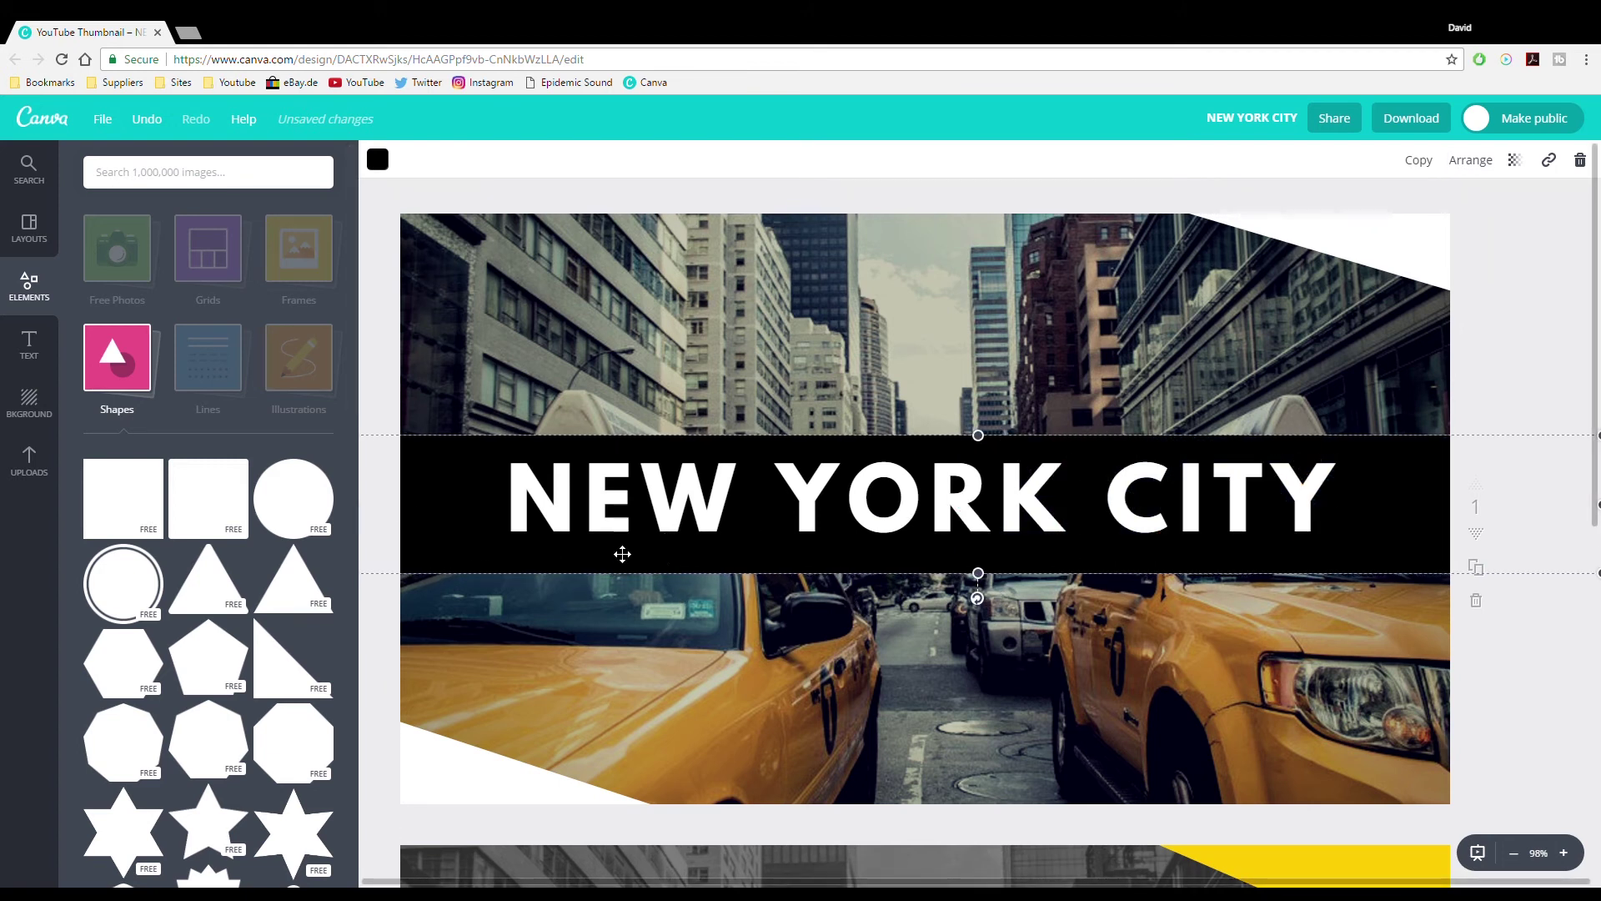
Nudge the NEW YORK CITY title down two steps within the banner
left_click(625, 504)
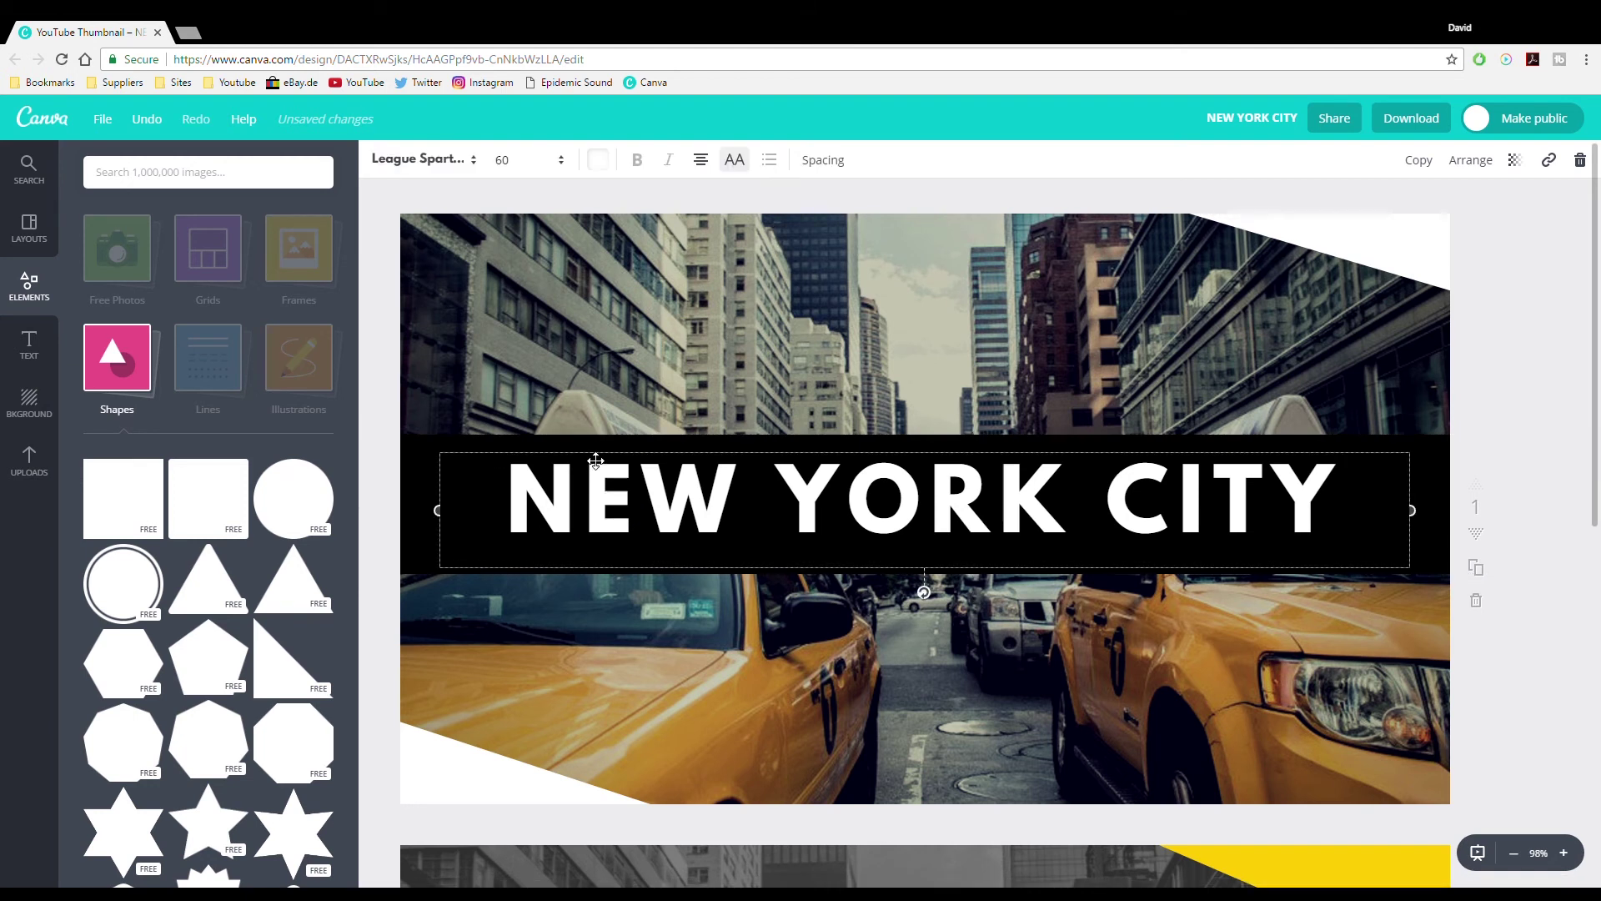
key("Down")
key("Down")
key("Down")
key("Down")
key("Down")
key("Down")
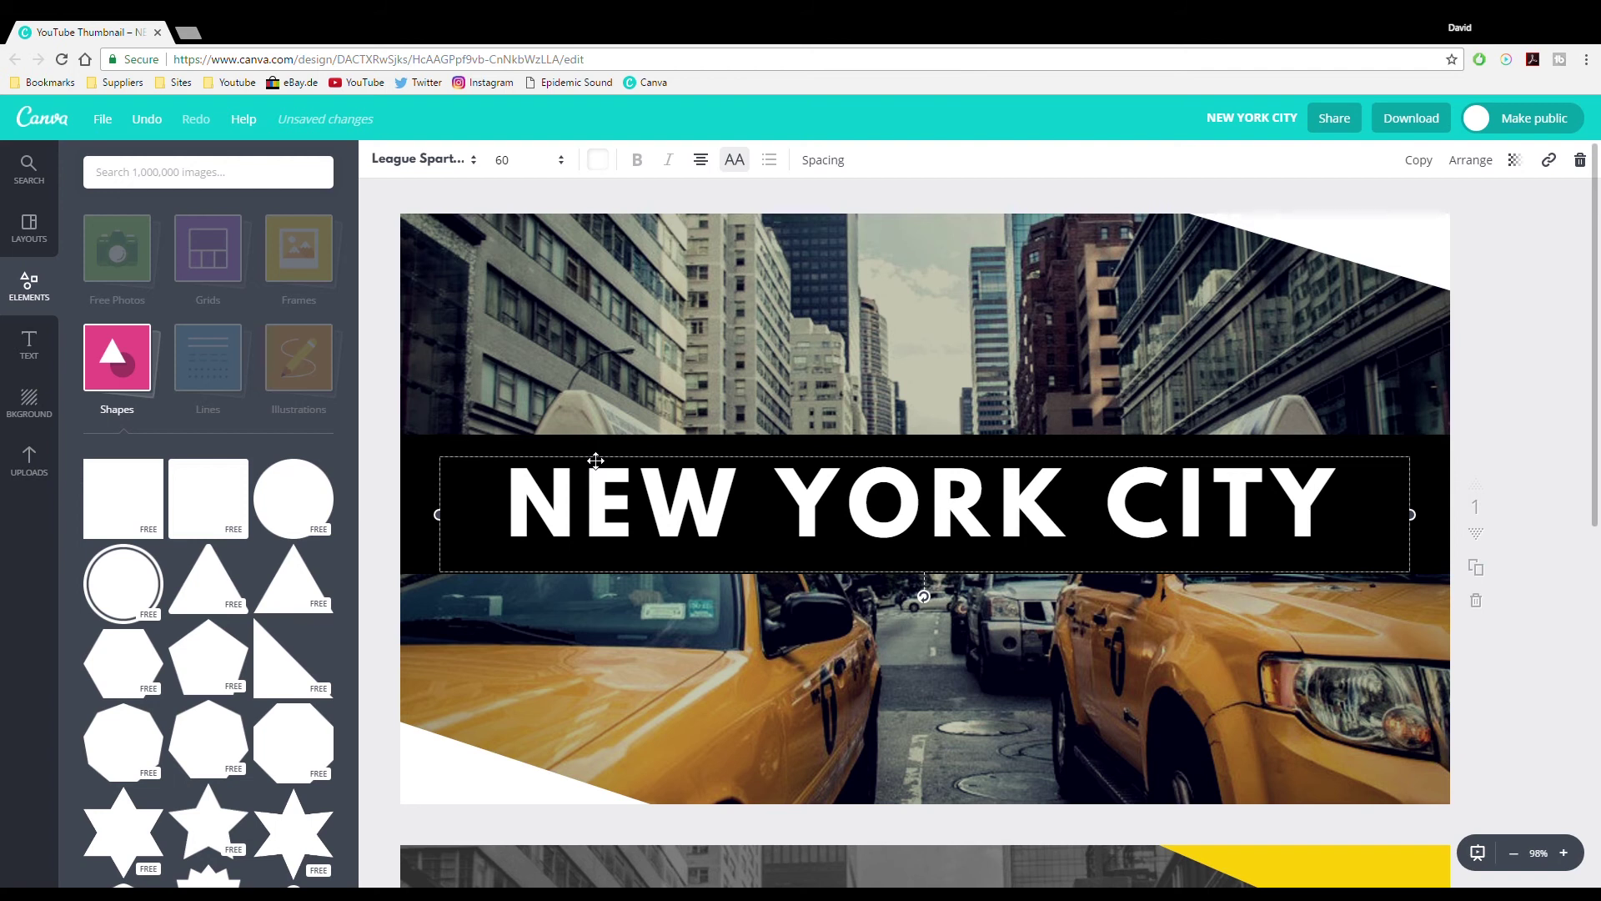
key("Down")
key("Down")
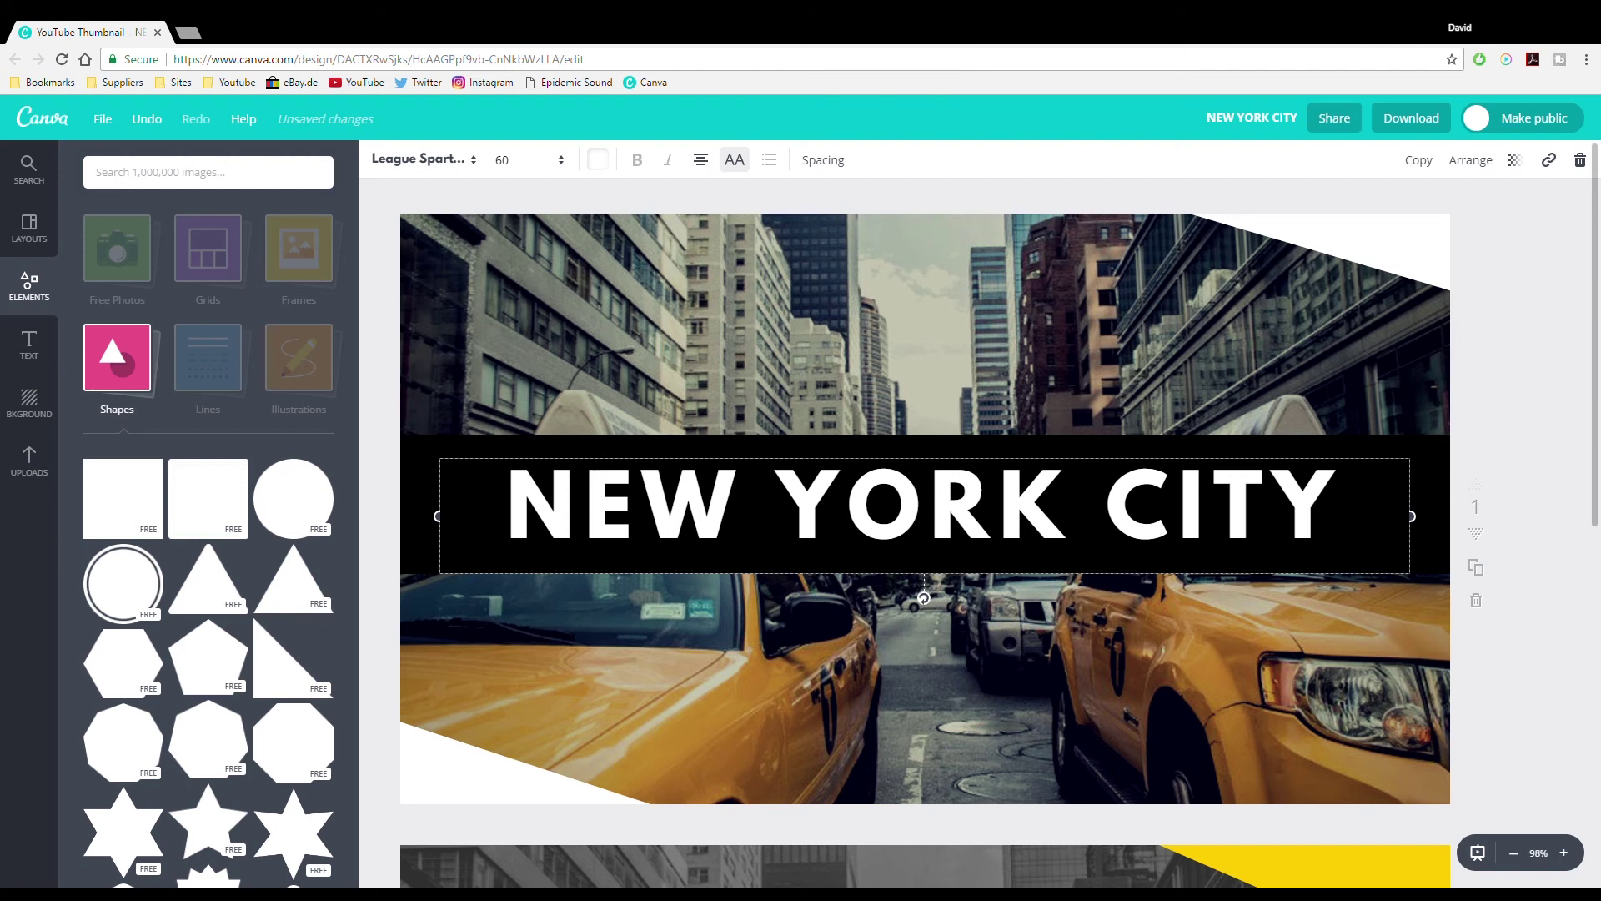
left_click(1523, 402)
scroll(1599, 406, "down", 1)
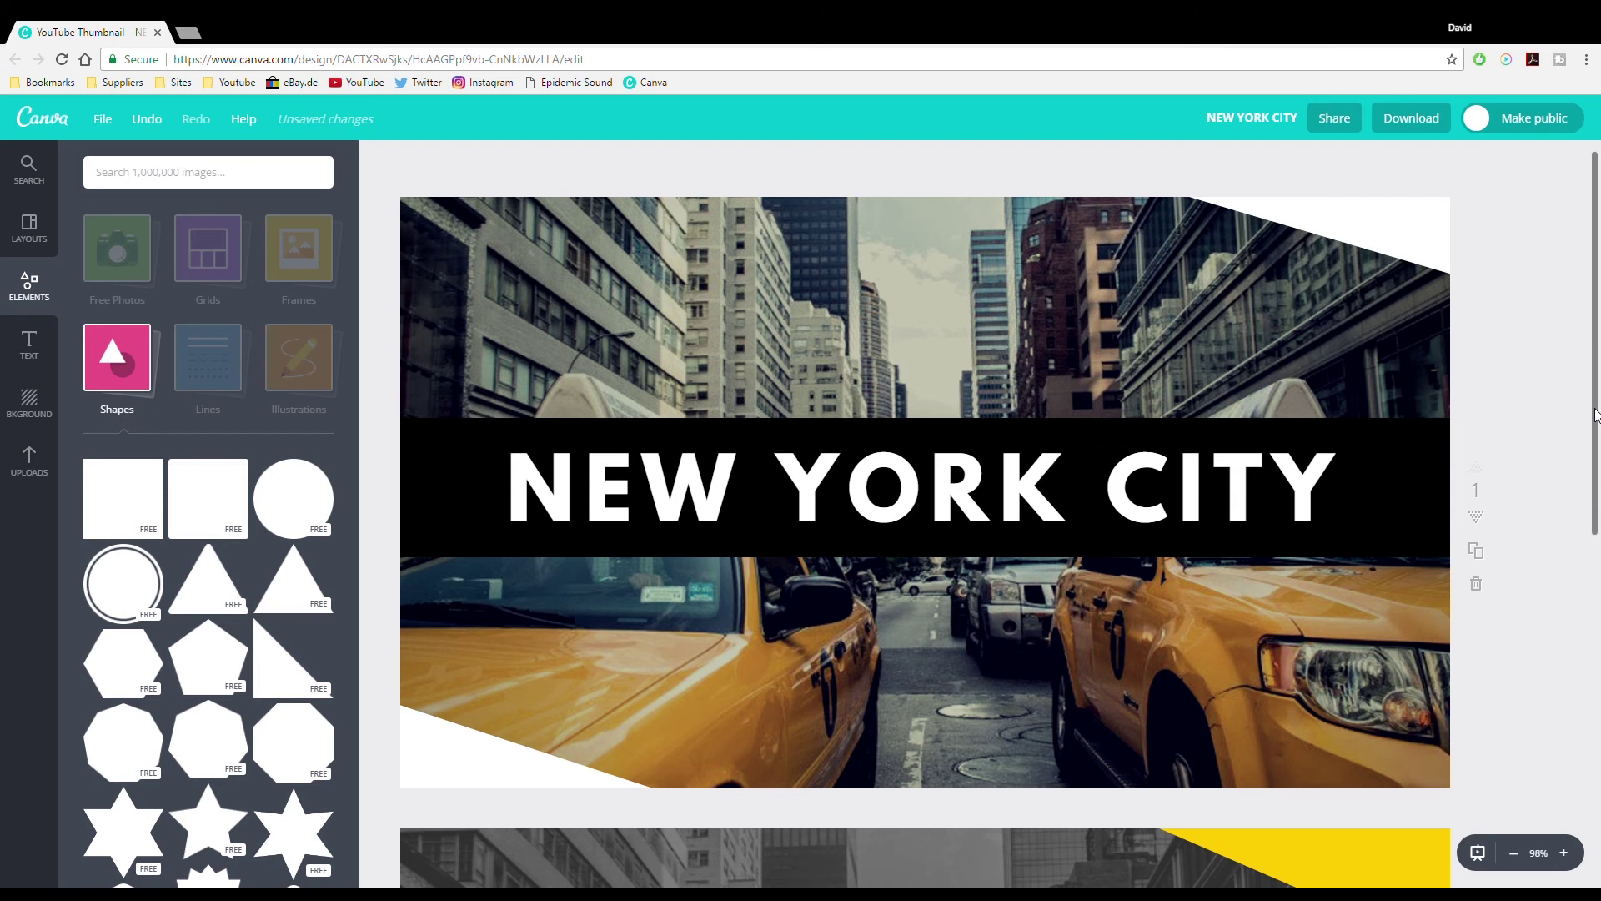
left_click_drag(1595, 414, 1534, 397)
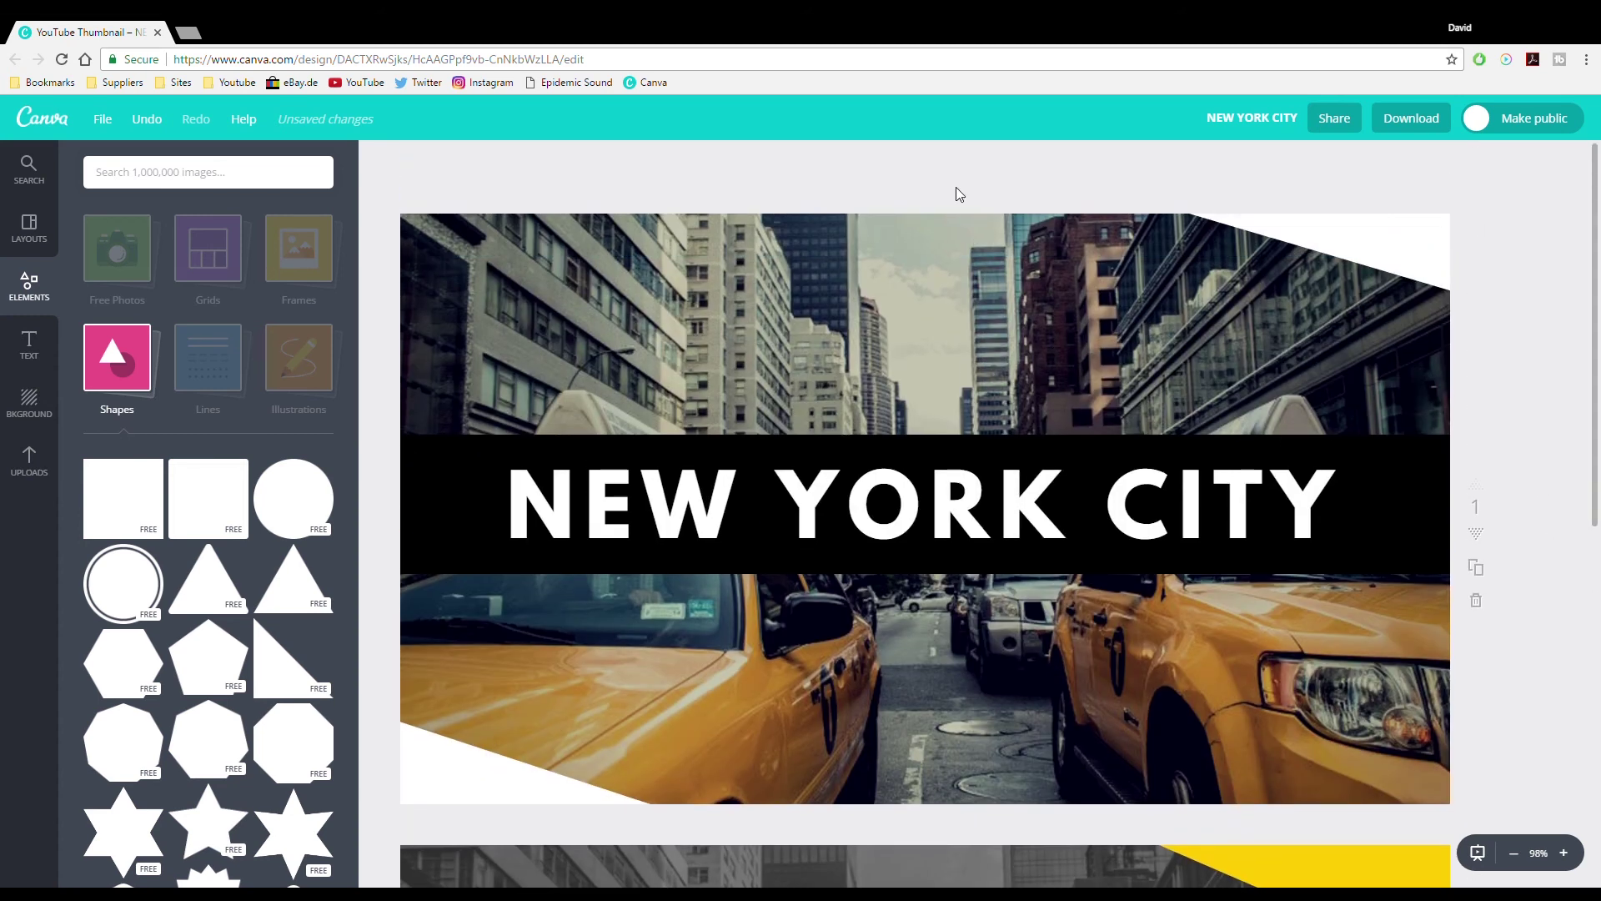
left_click(29, 461)
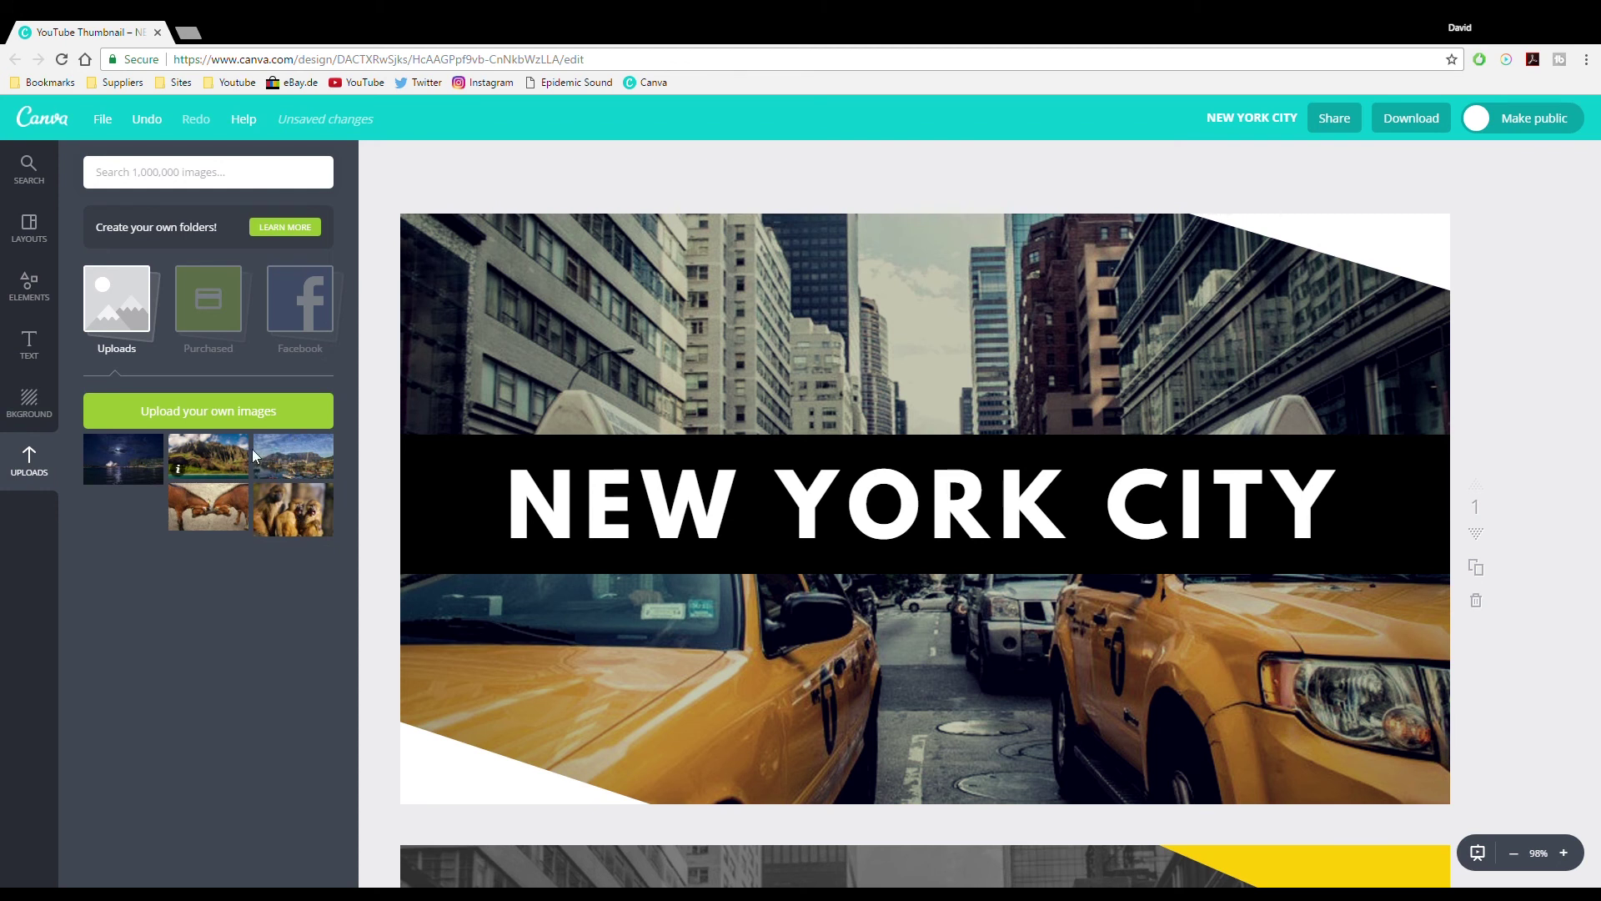
Drag the Cape Town harbour upload onto the canvas to replace the taxi photo
left_click_drag(296, 462, 700, 337)
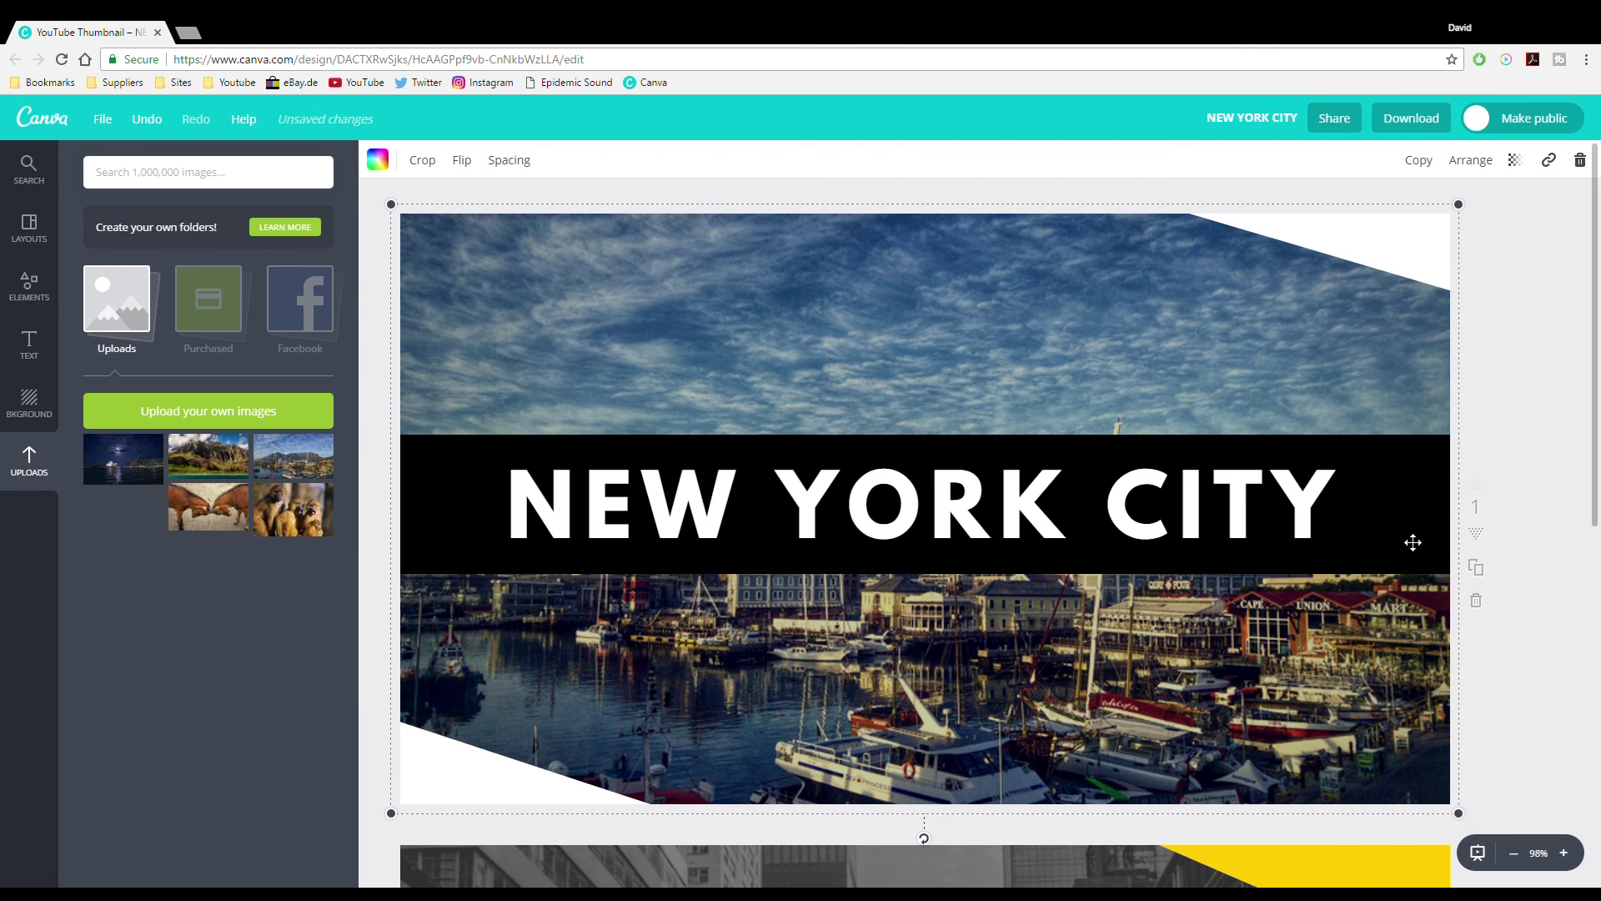
left_click(506, 513)
left_click(1422, 445)
left_click(1312, 490)
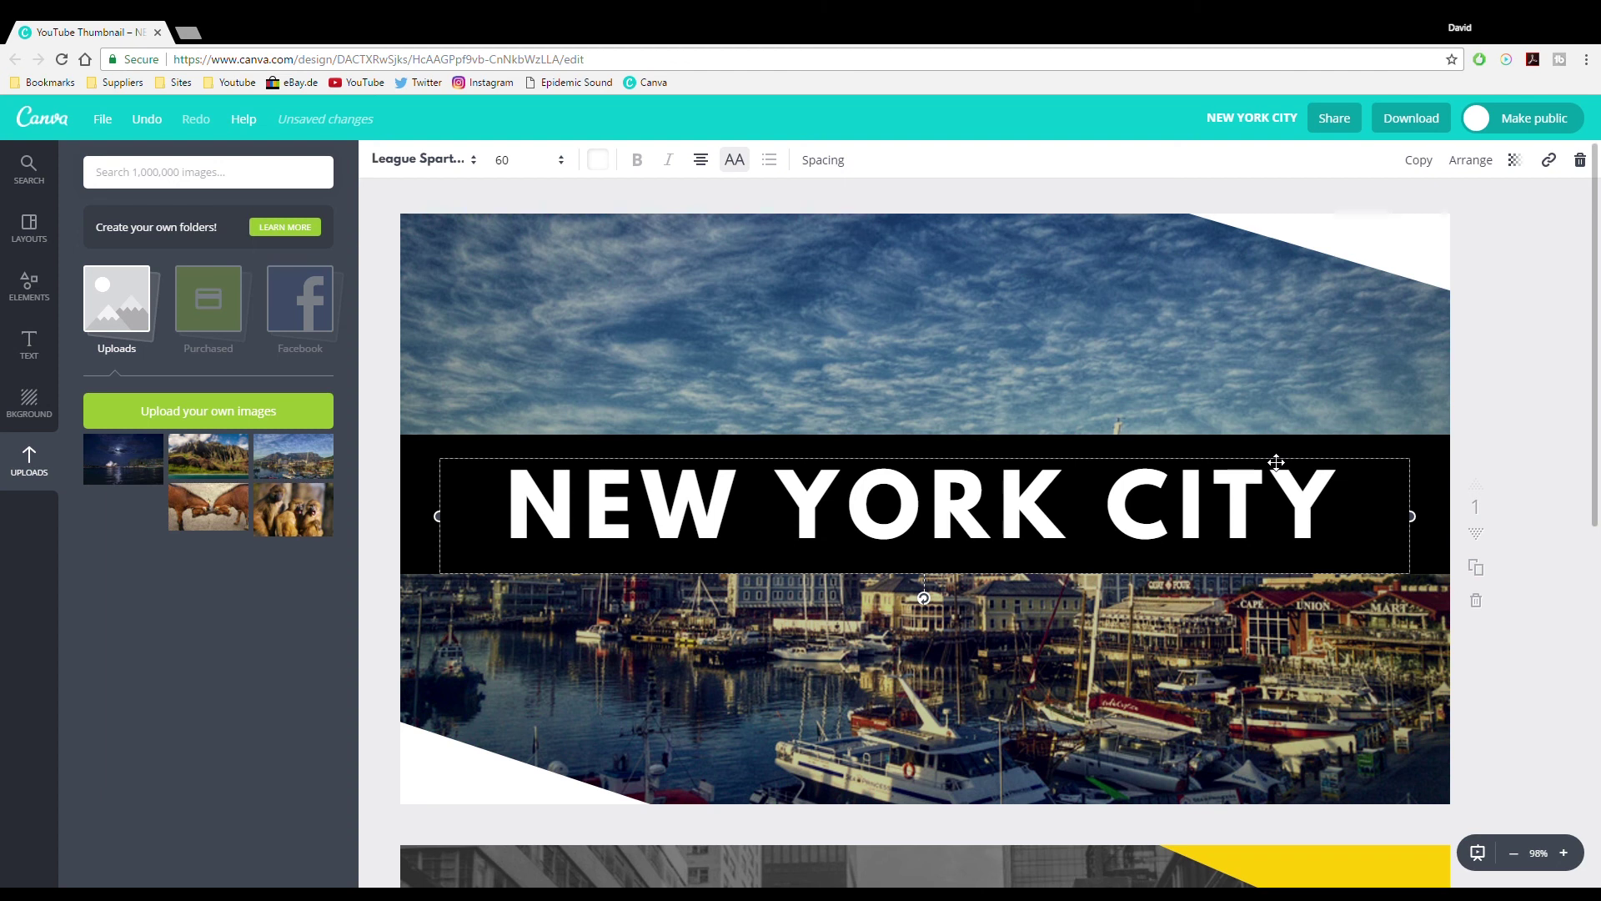
Retype the title as 'CAPE TOWN', with TOWN on a second line
double_click(1277, 484)
type("CAPE TOWN")
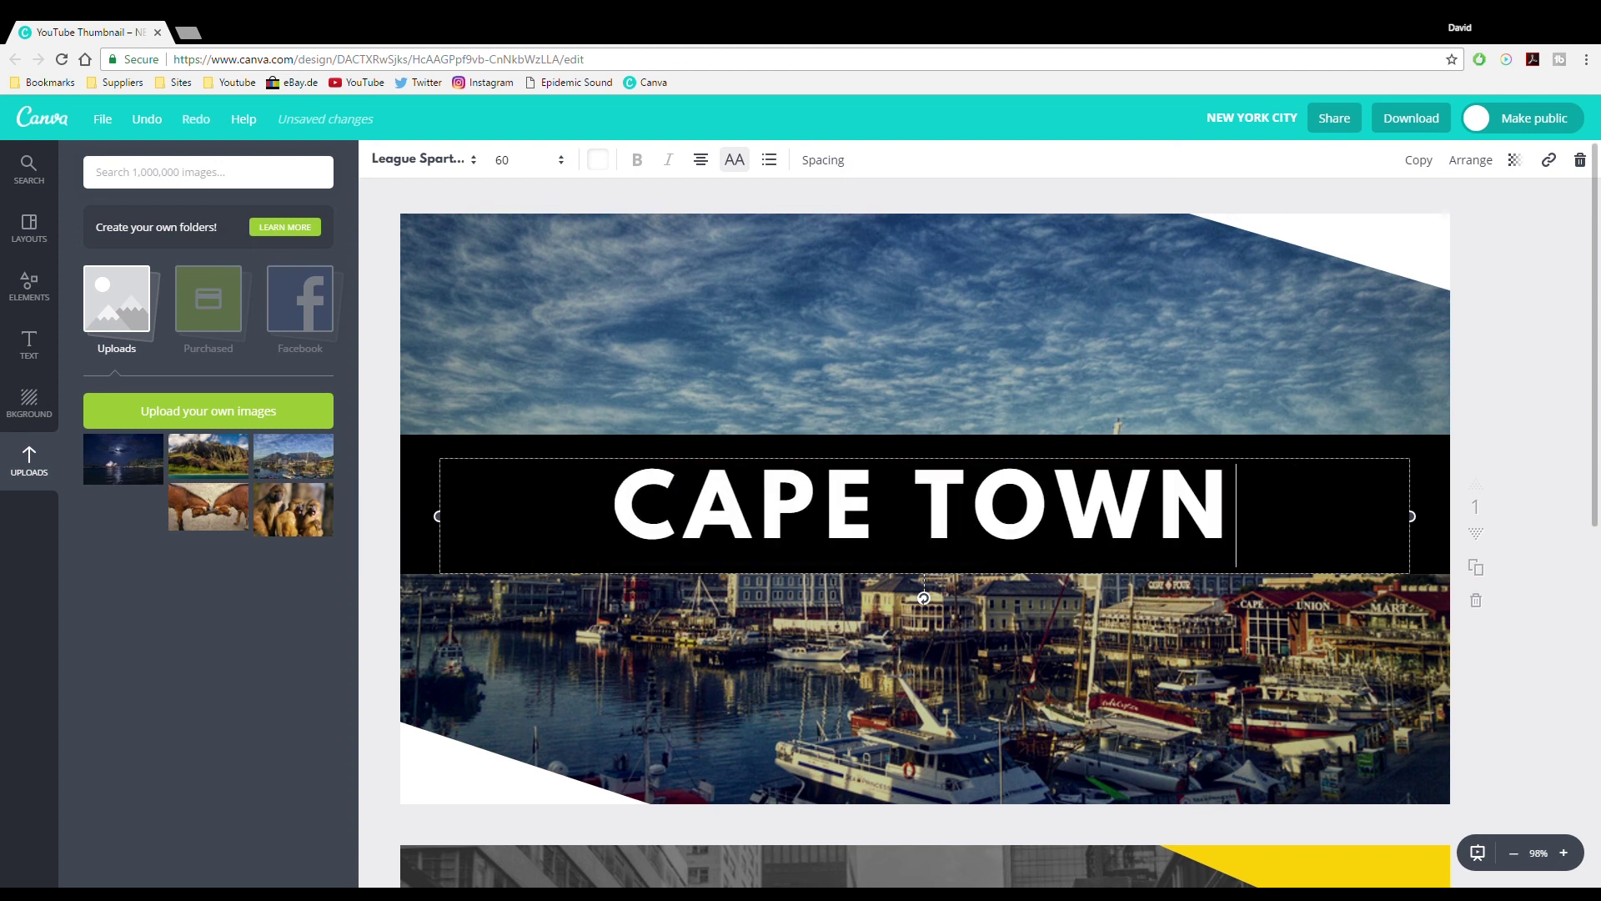
key("Left")
key("Left")
key("Left")
key("Left")
key("Return")
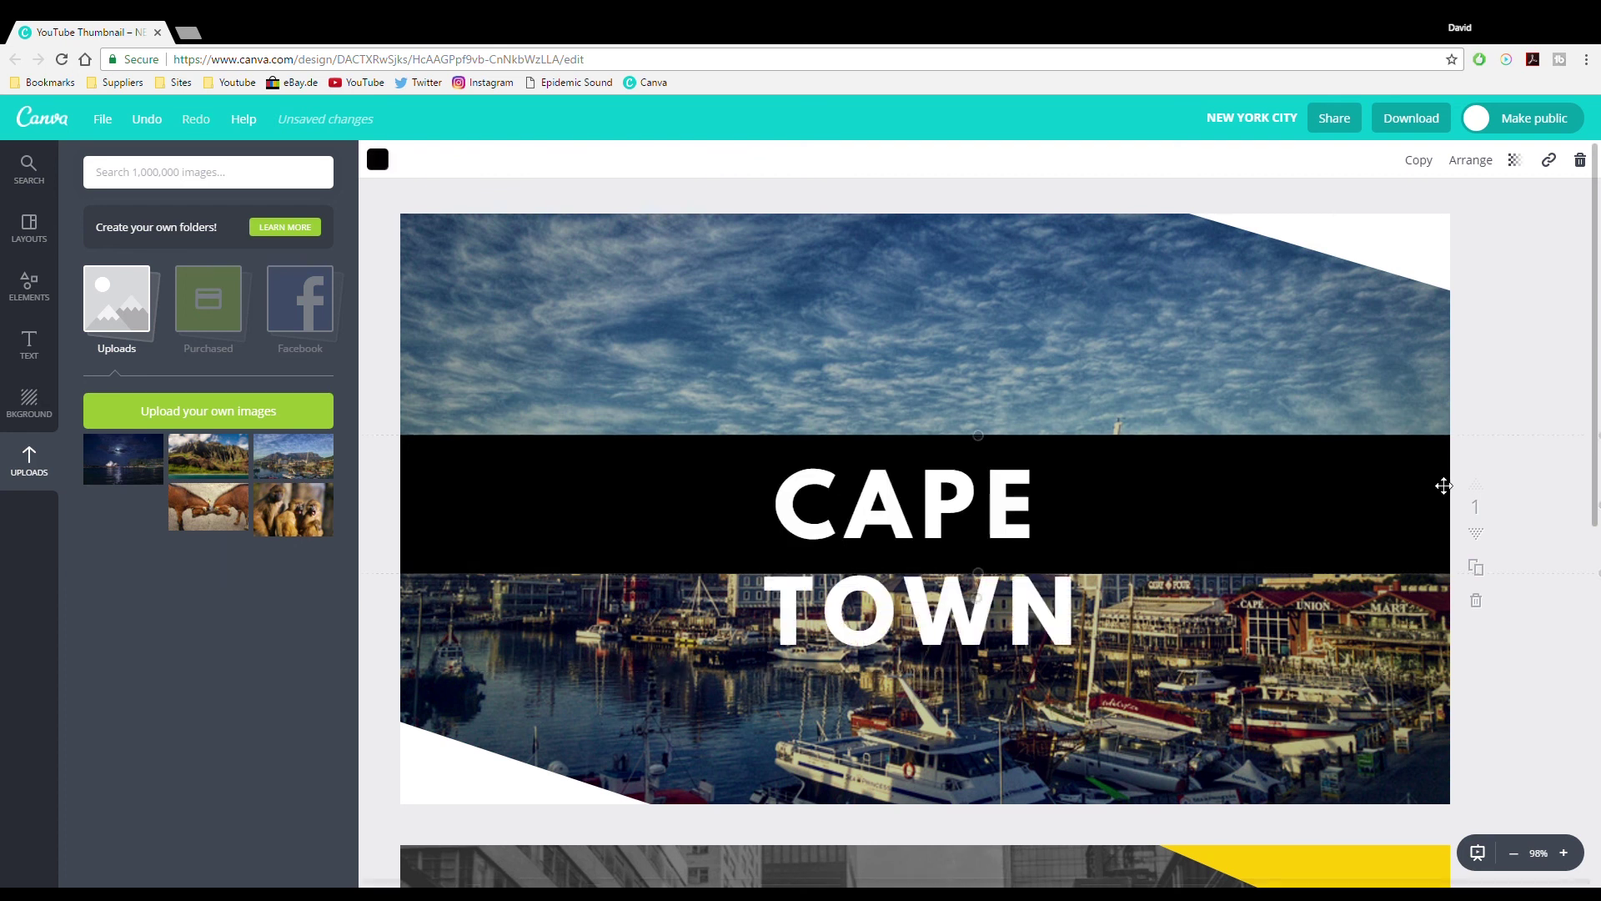
Delete the black banner and move the CAPE TOWN title up over the mountain
left_click(1440, 477)
key("Delete")
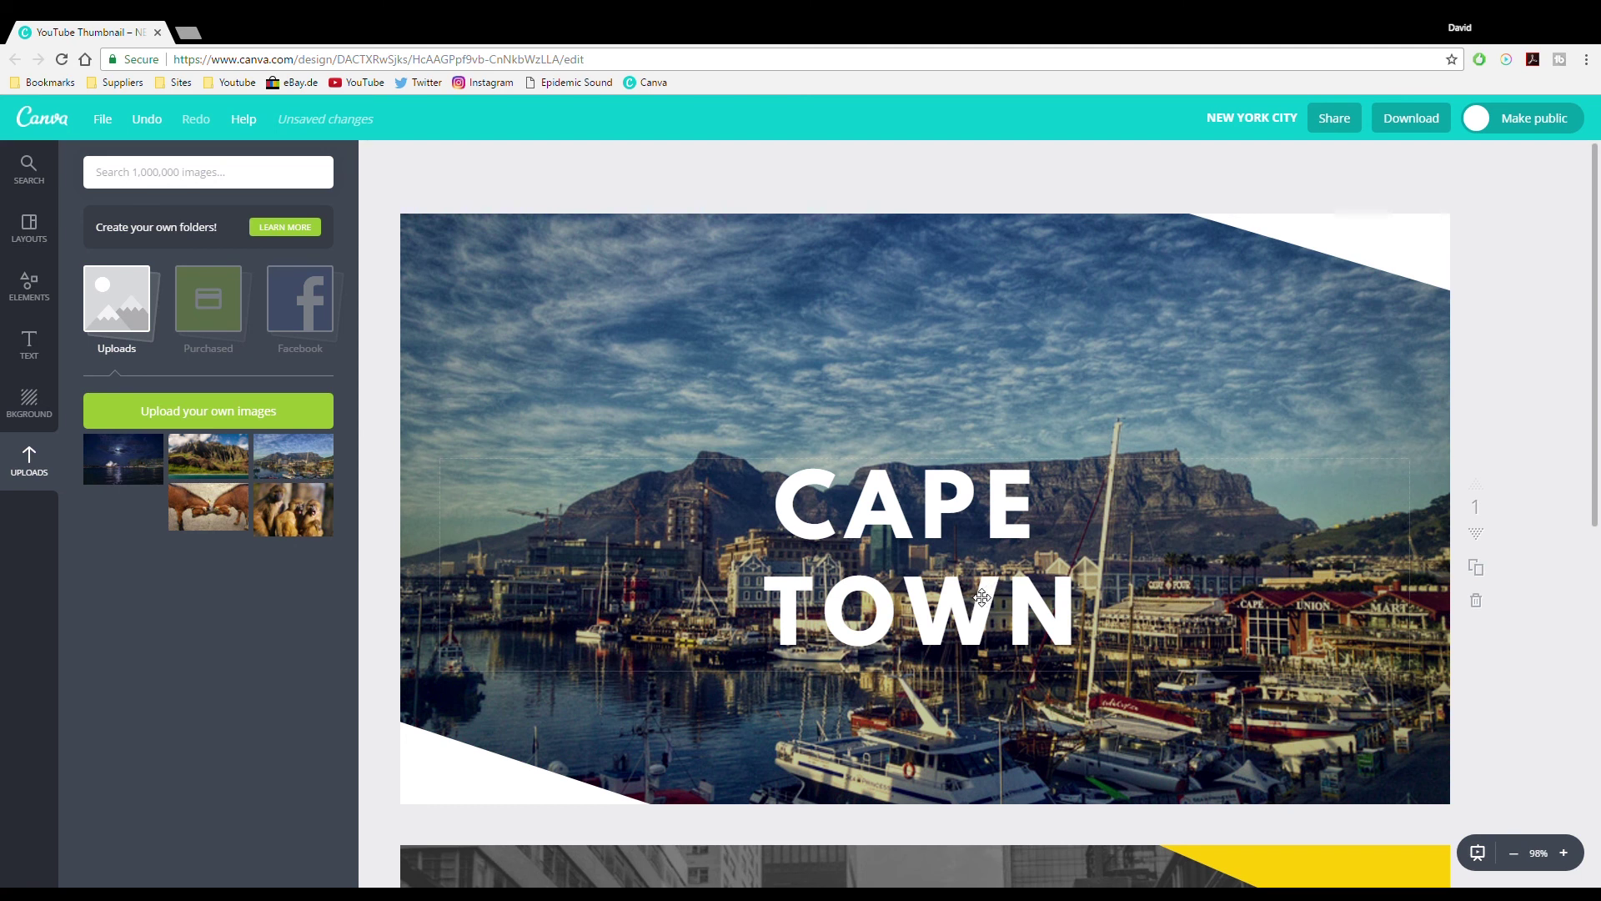
left_click_drag(965, 611, 967, 553)
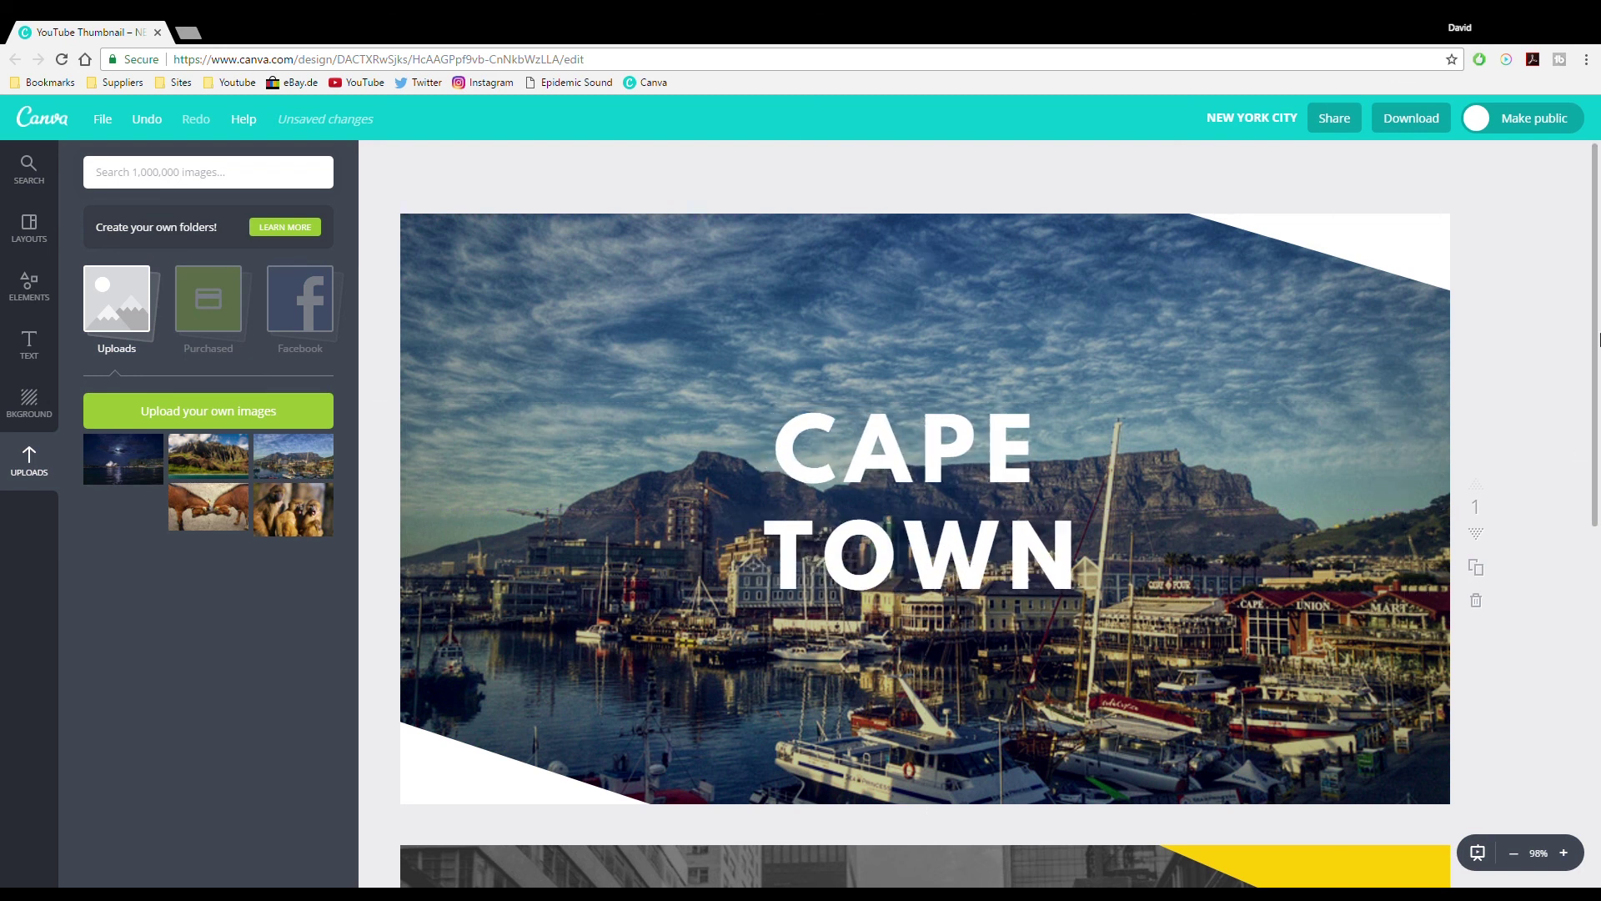
Apply the Festive filter to the harbour background photo, then close the filter options
left_click(1254, 365)
left_click(1009, 367)
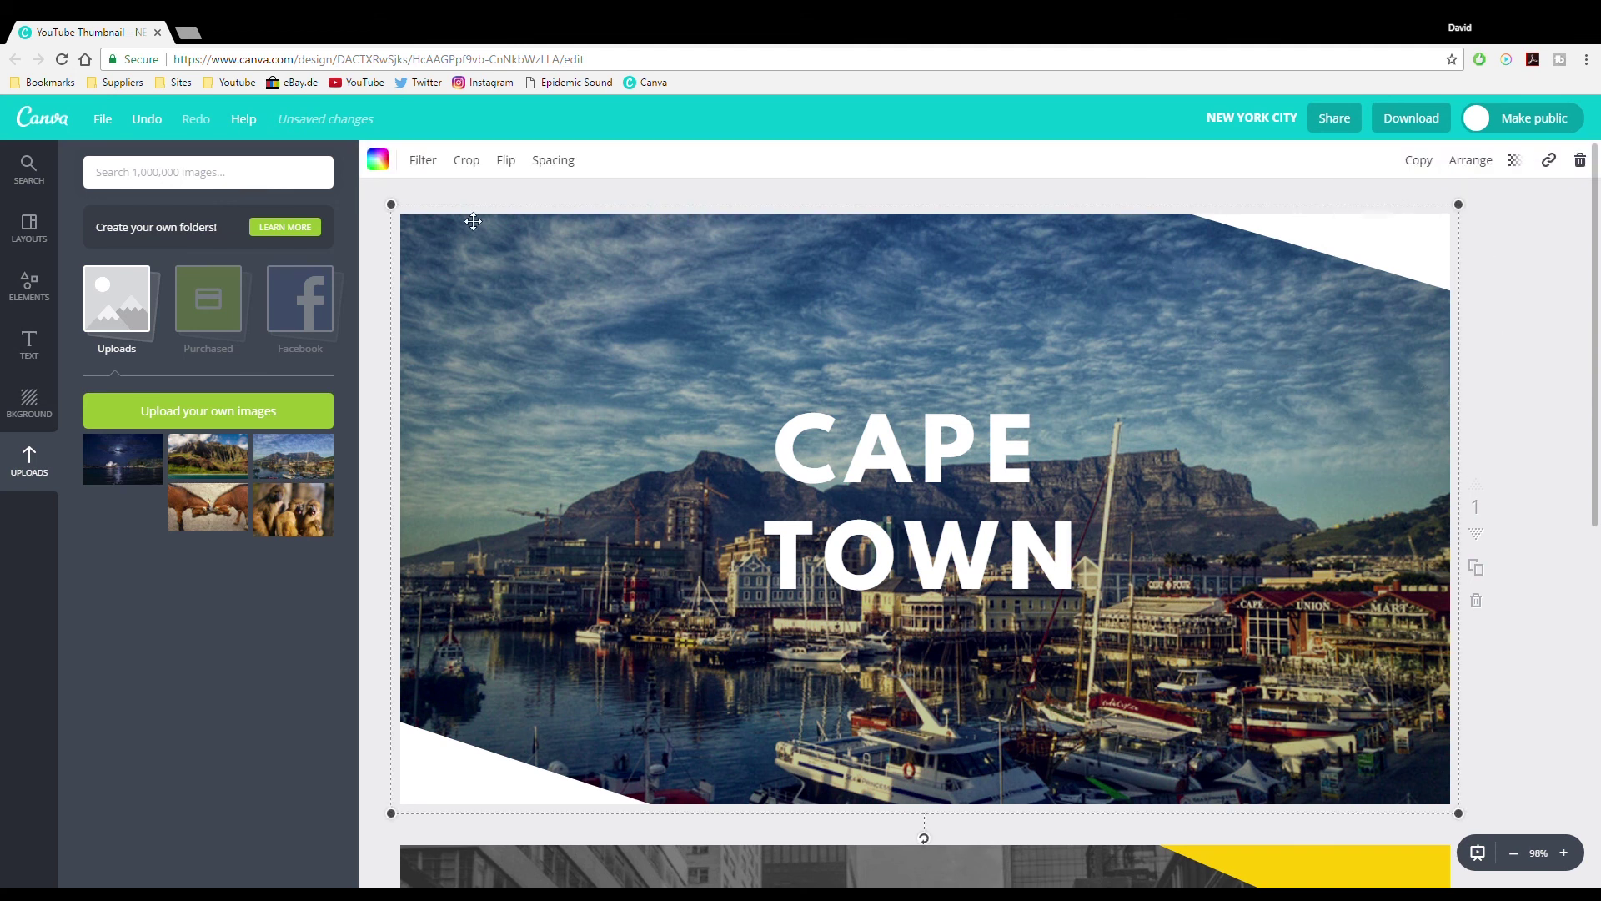
left_click(423, 160)
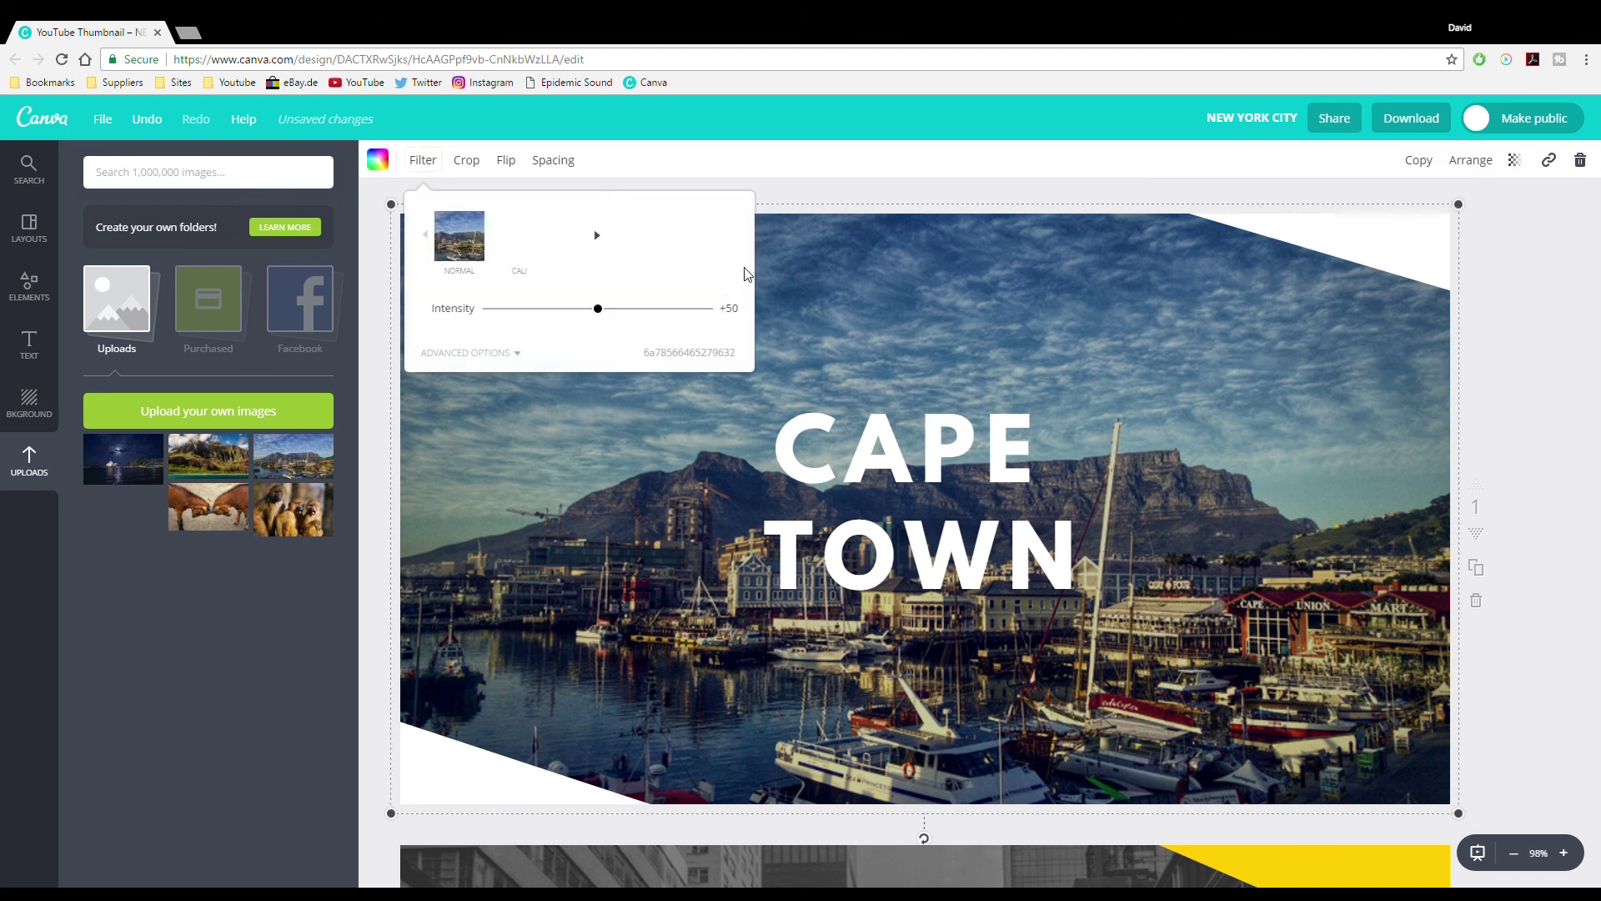
left_click(733, 236)
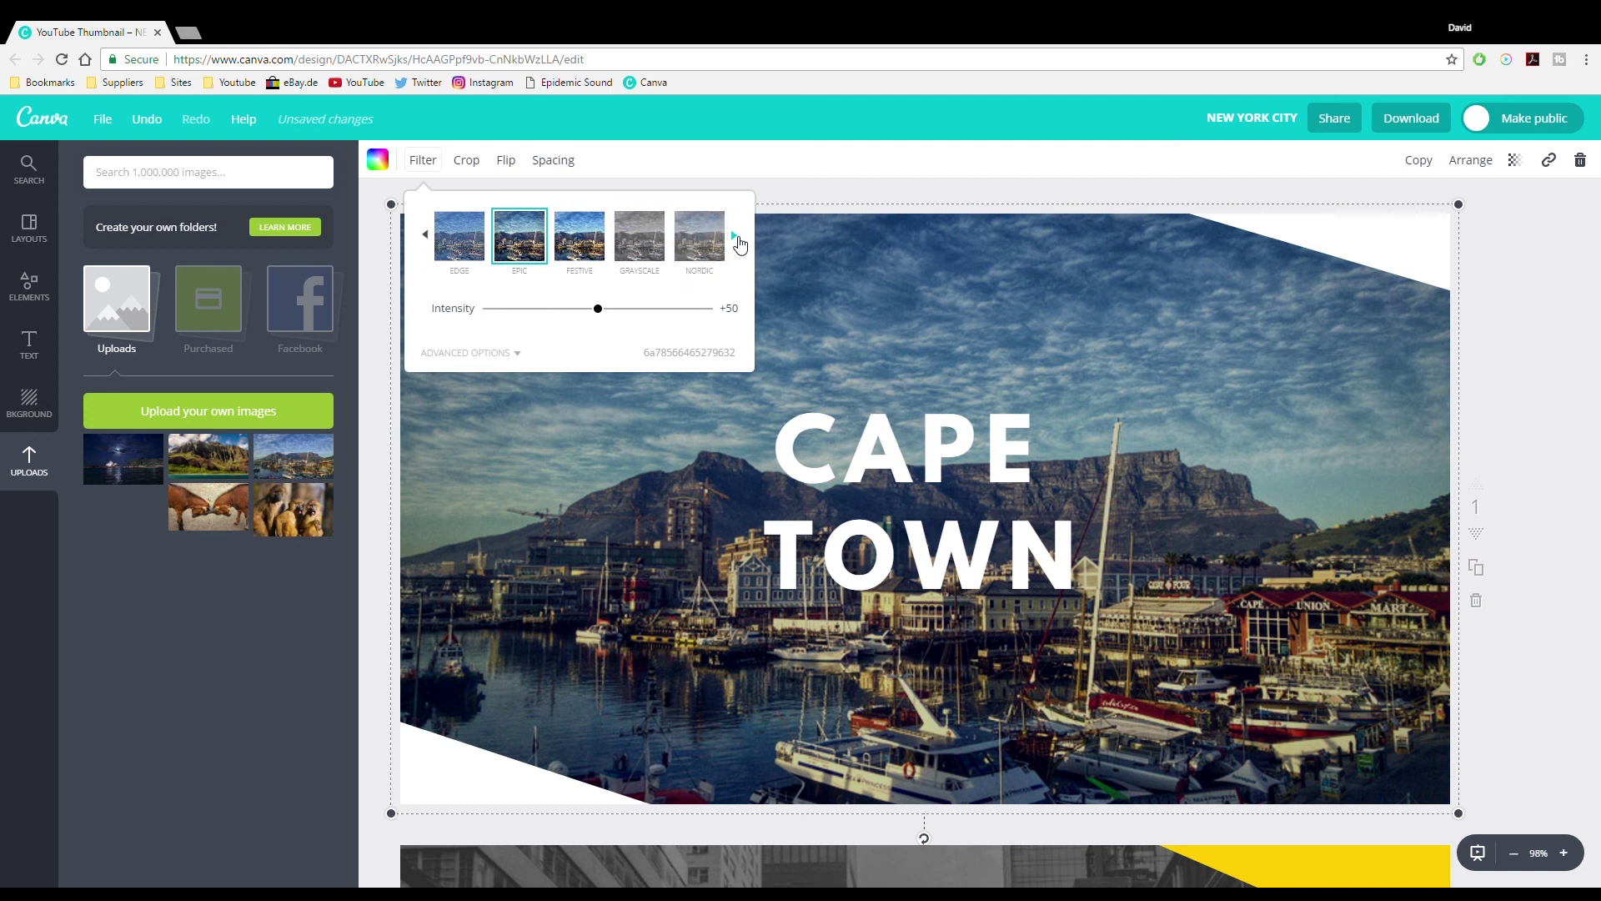
left_click(599, 254)
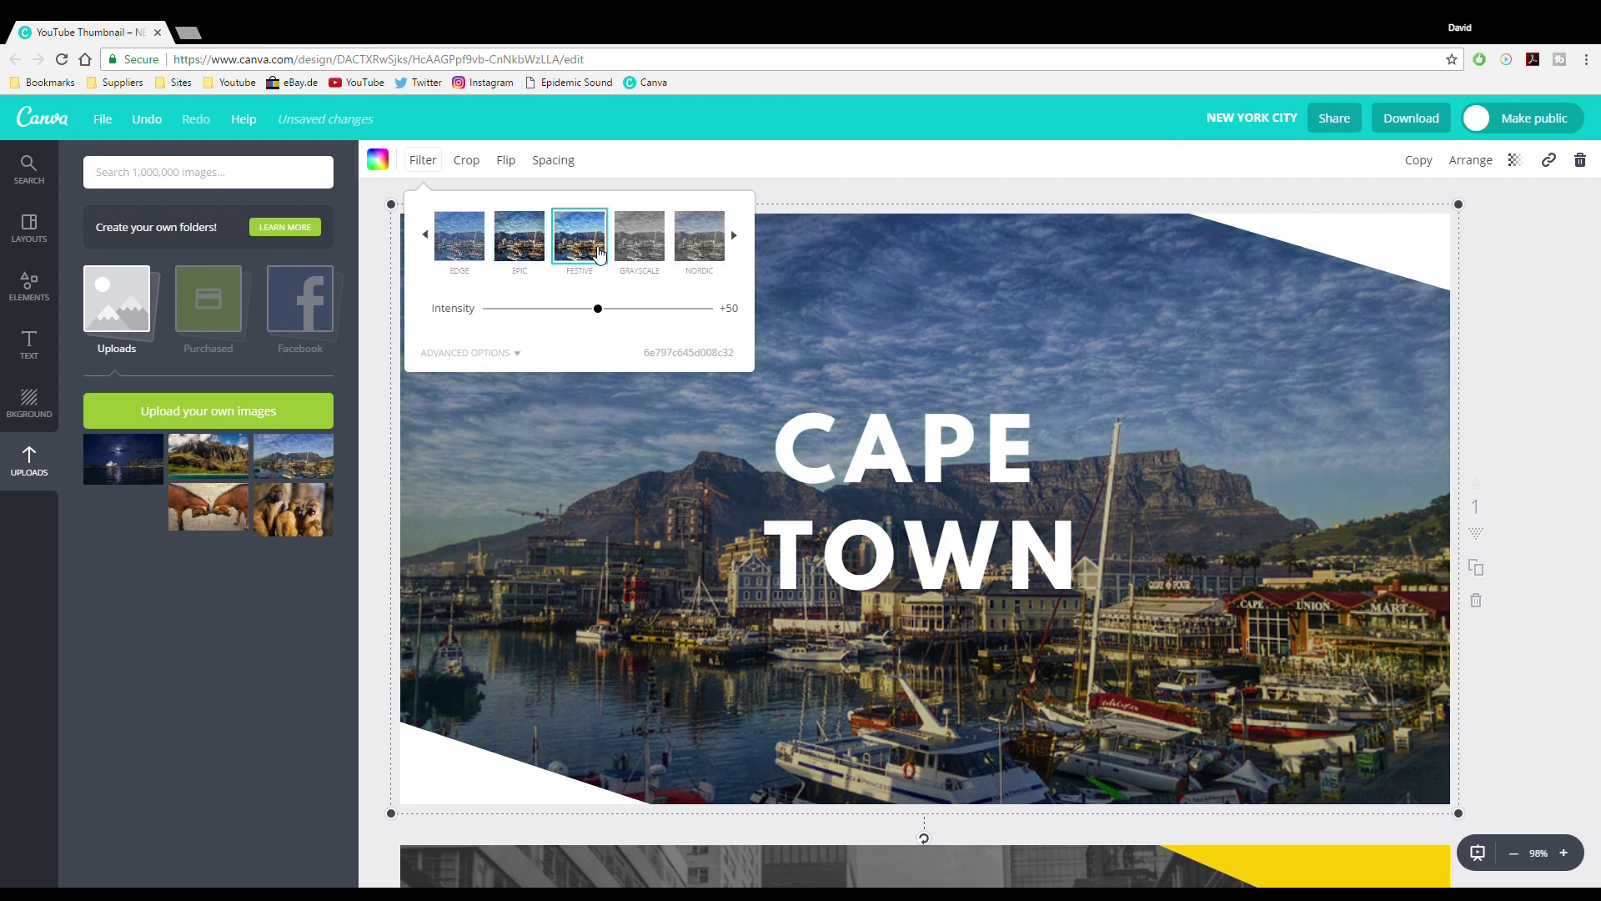
left_click(1553, 345)
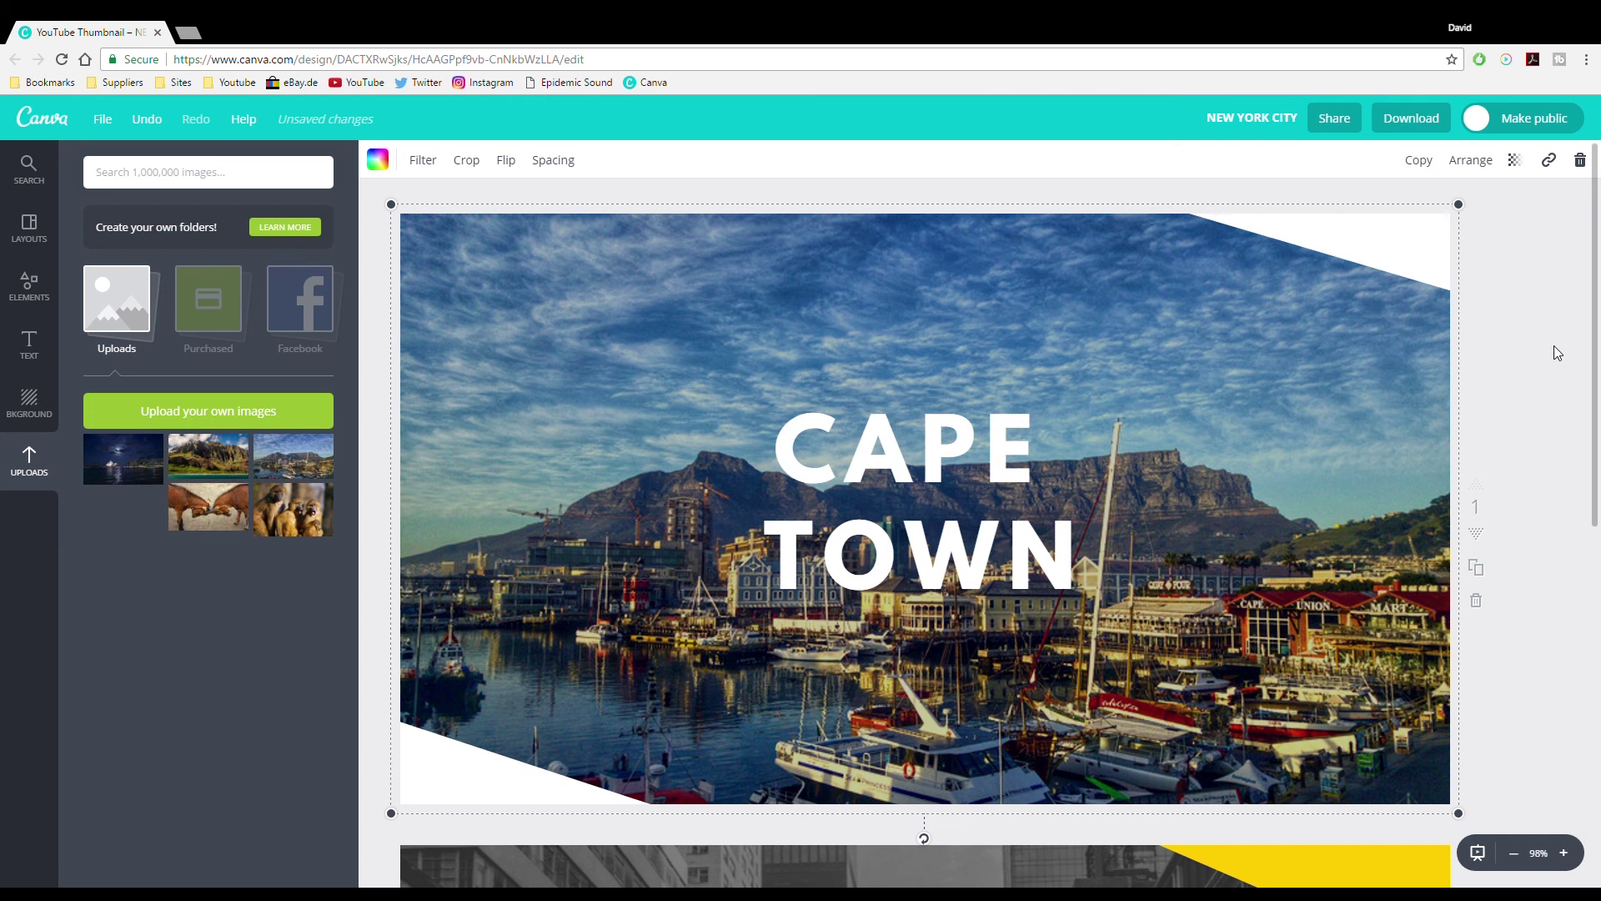
left_click_drag(1595, 350, 1580, 315)
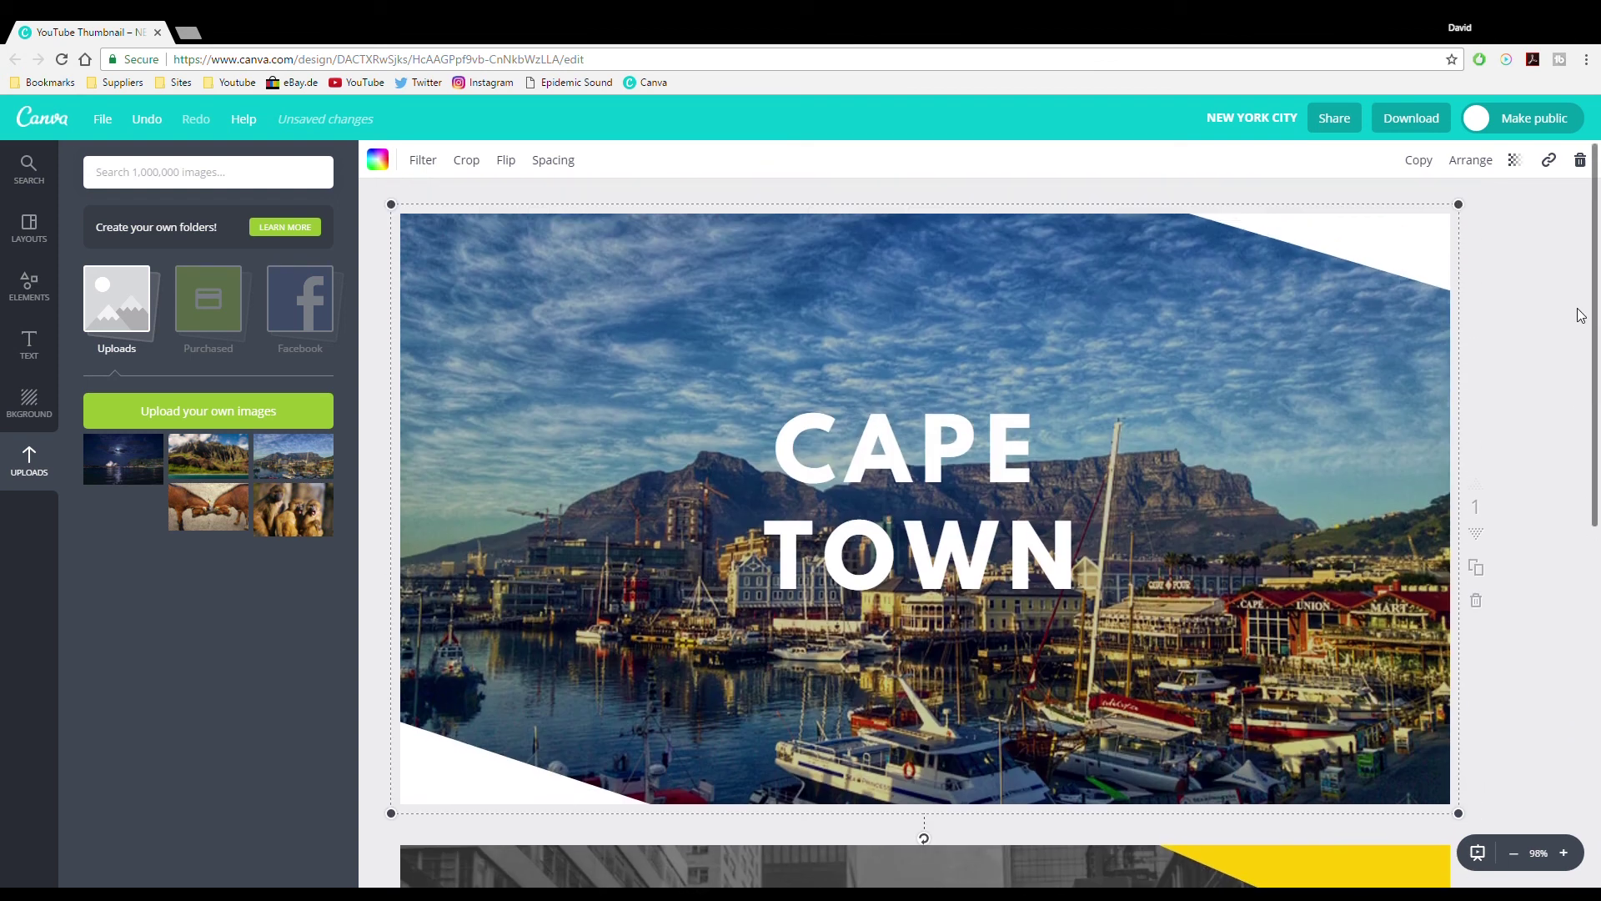